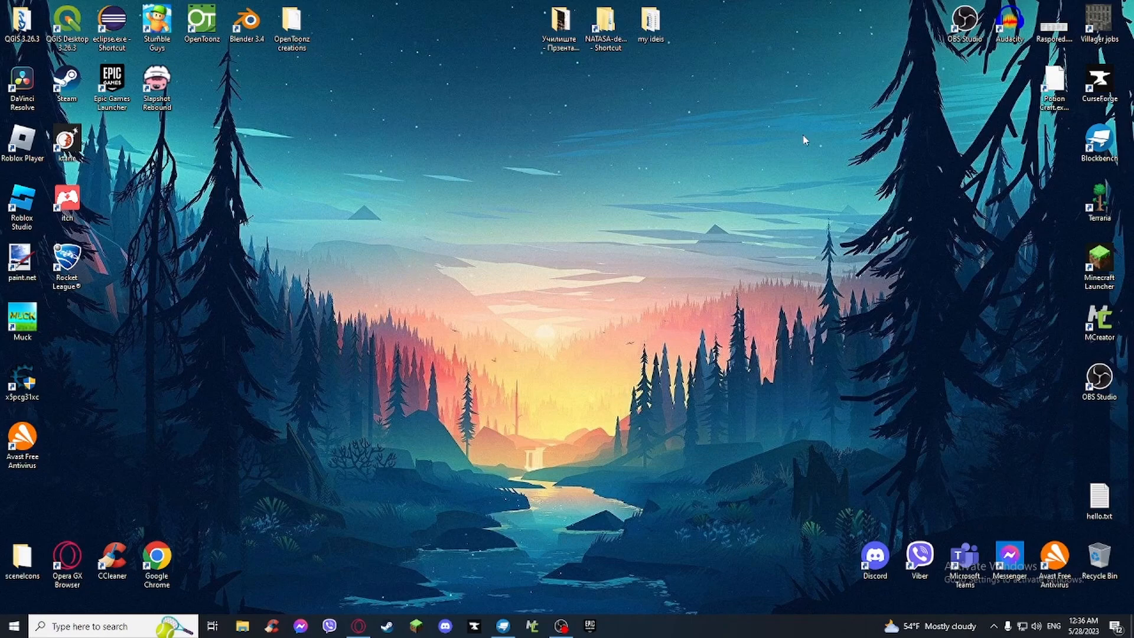
{"action": "left_click", "coordinate": [1080, 145]}
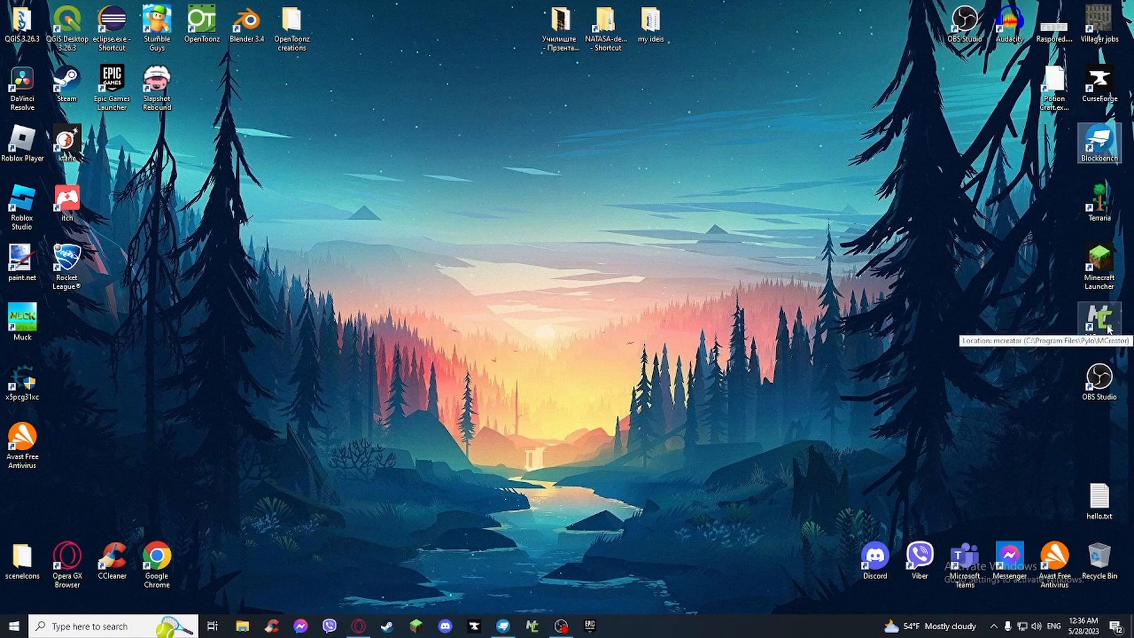
{"action": "left_click", "coordinate": [1052, 334]}
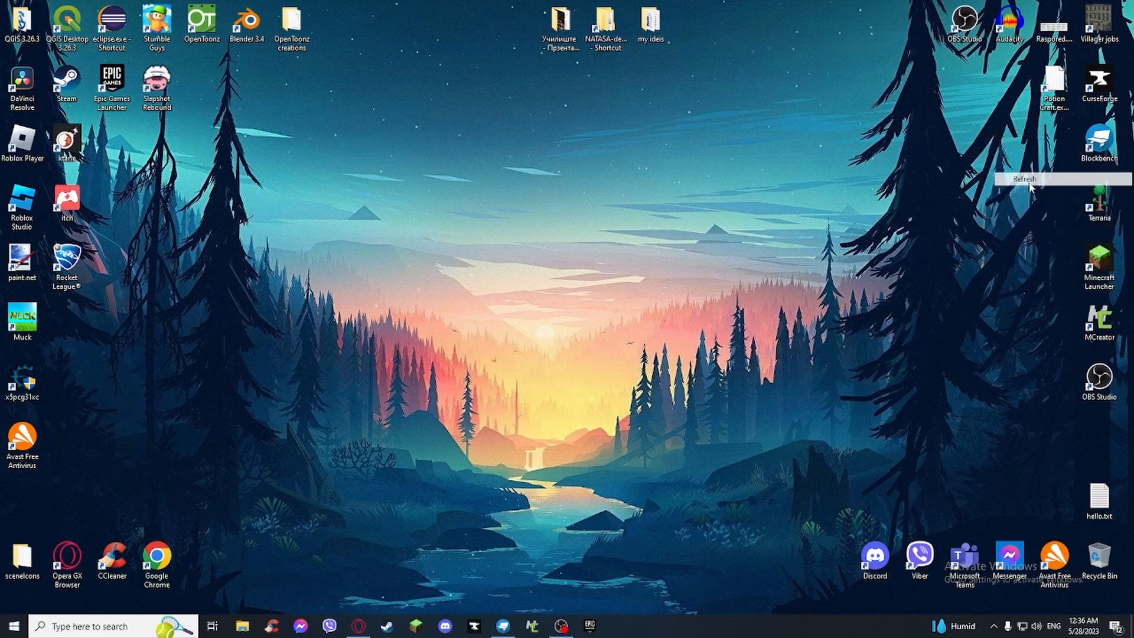
- Switch to Blockbench and check the installed and available plugins matching "gecko" for GeckoLib Animation Utils
{"action": "left_click", "coordinate": [503, 625]}
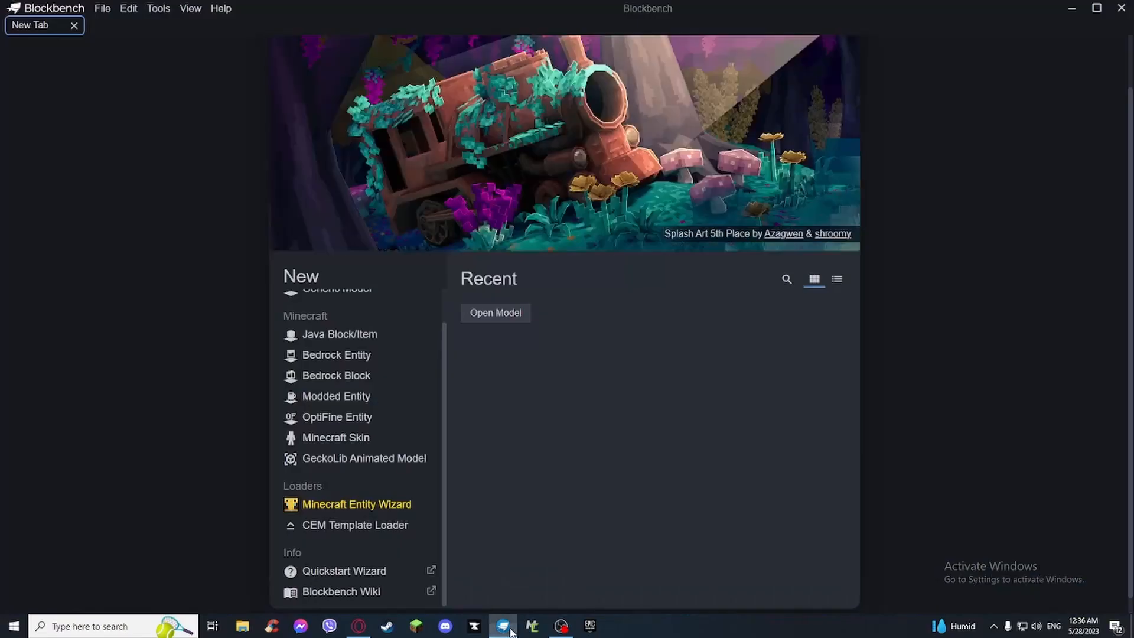
{"action": "left_click", "coordinate": [99, 11]}
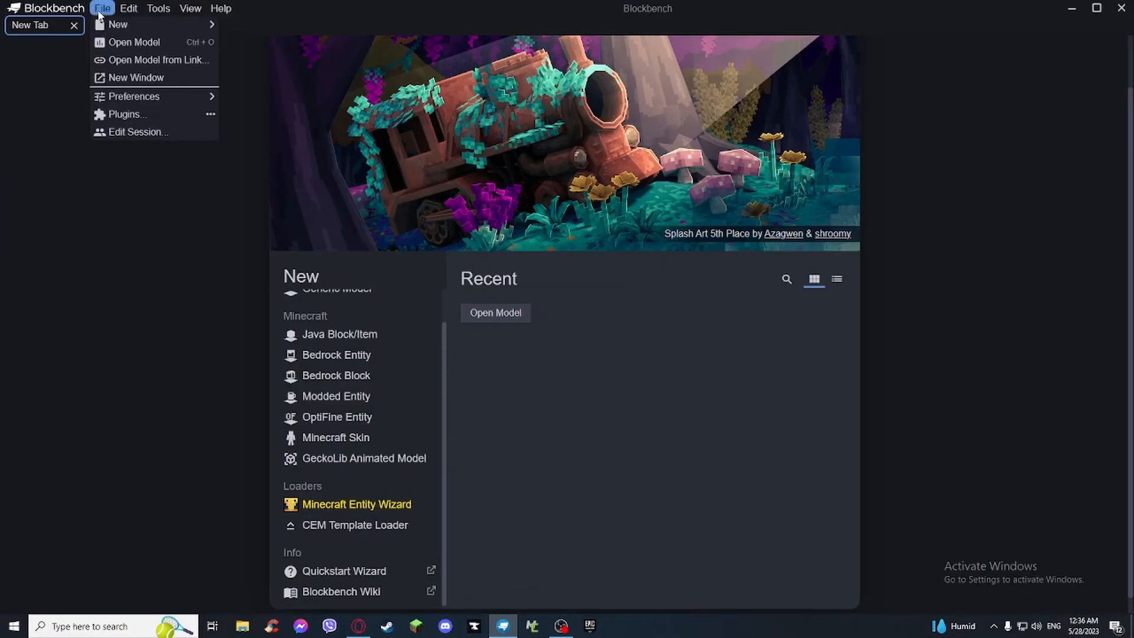
{"action": "left_click", "coordinate": [131, 114]}
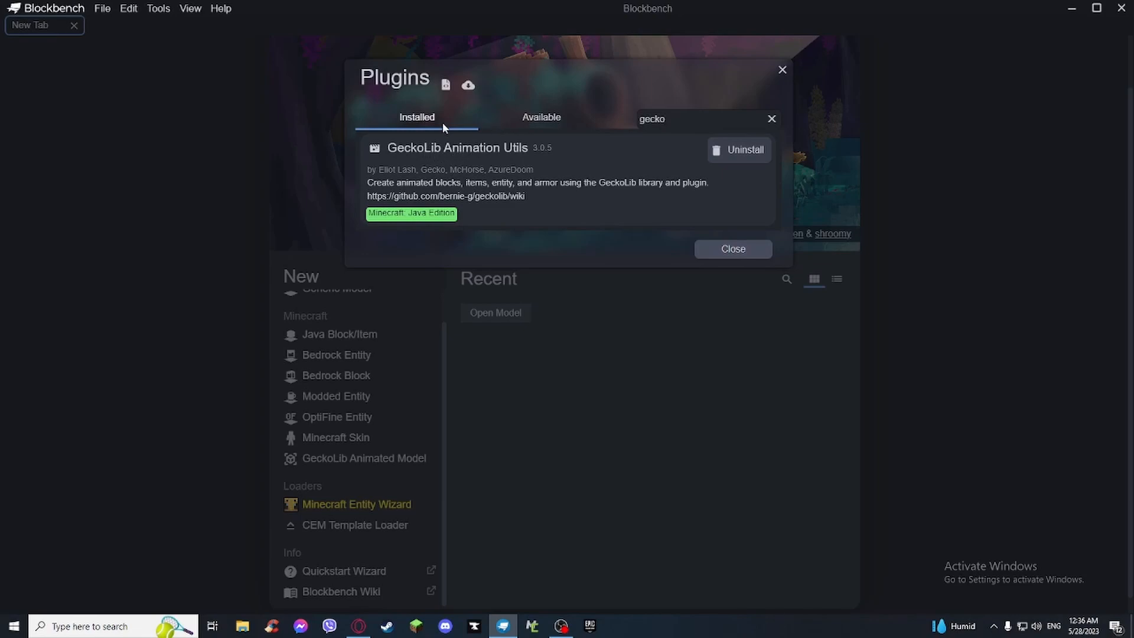
{"action": "left_click", "coordinate": [533, 121]}
{"action": "left_click", "coordinate": [692, 116]}
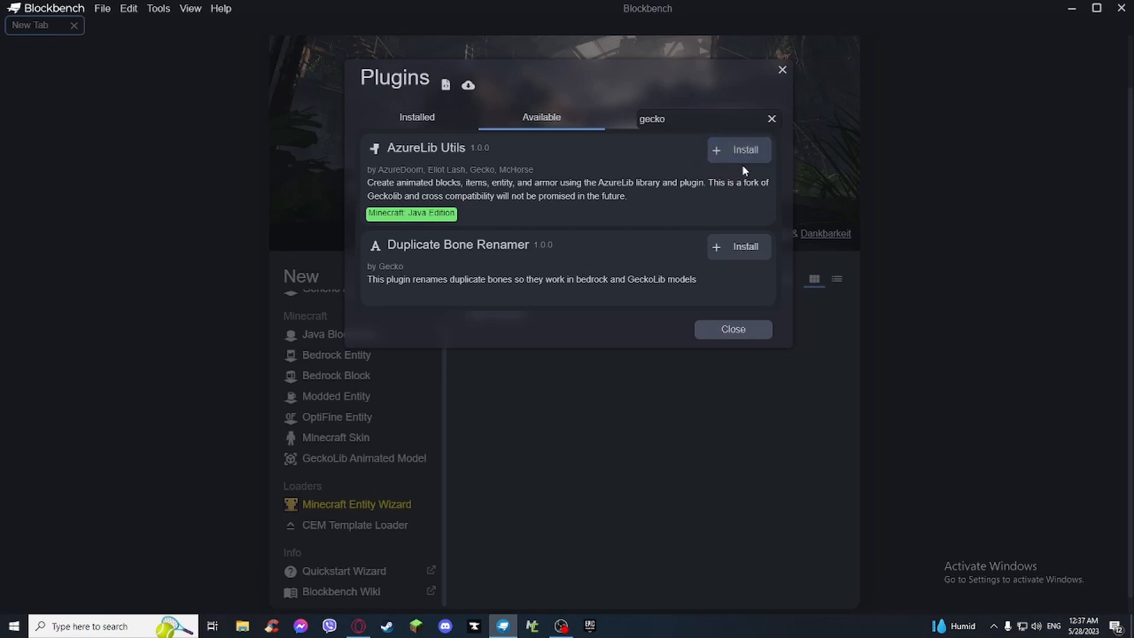
{"action": "left_click", "coordinate": [418, 119]}
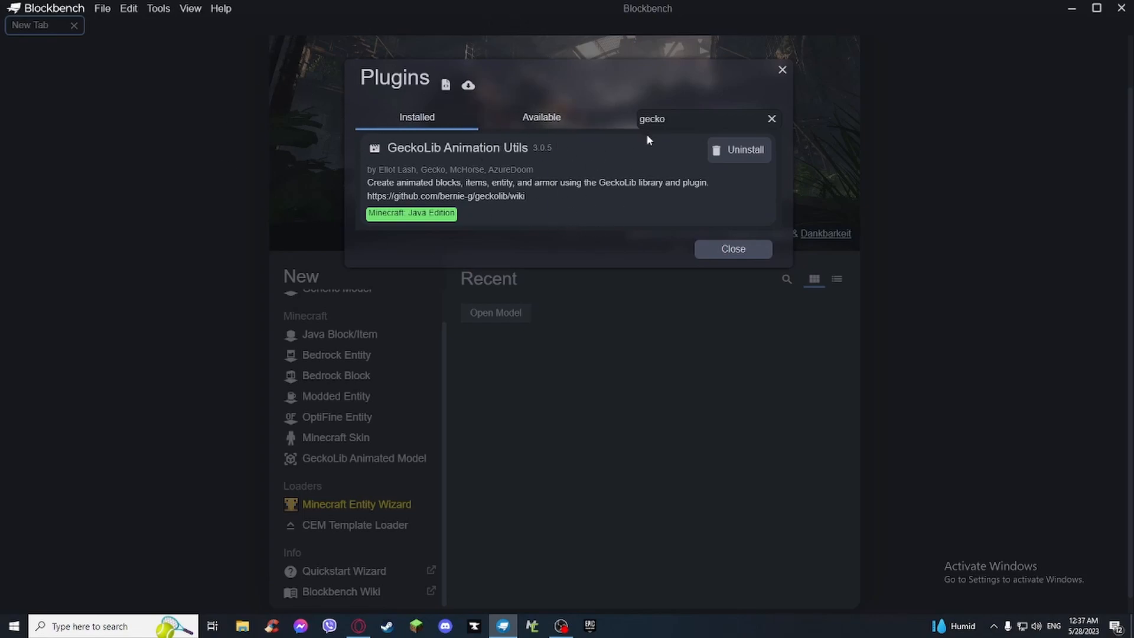
{"action": "left_click", "coordinate": [743, 252]}
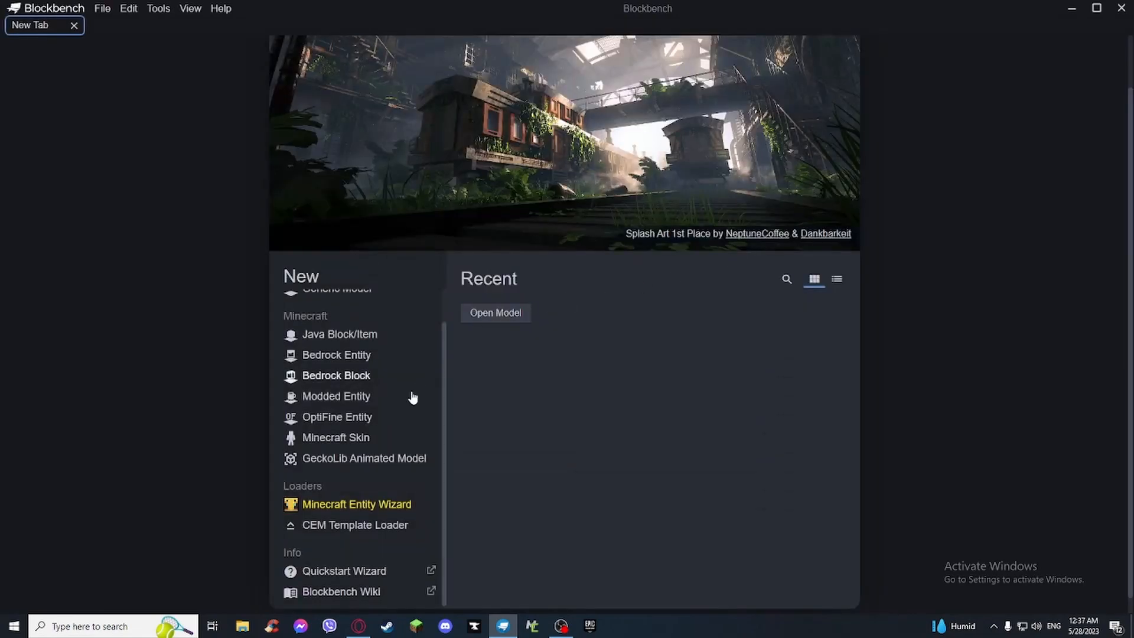
- Start a new GeckoLib Animated Model project with iron_knife as both the file name and the model identifier
{"action": "left_click", "coordinate": [102, 10]}
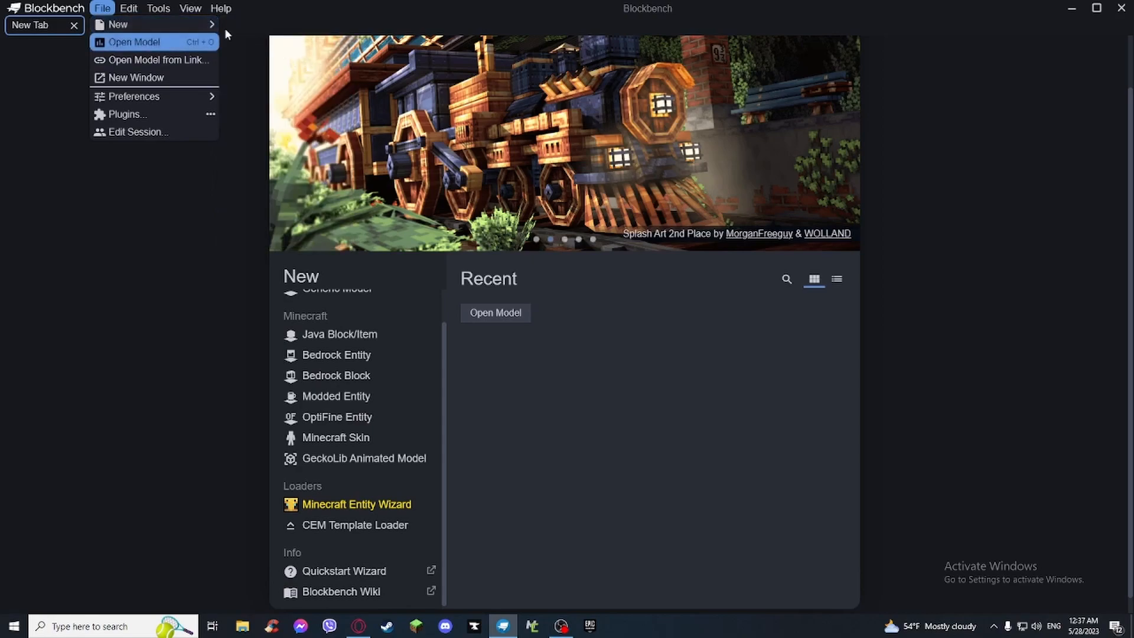
{"action": "mouse_move", "coordinate": [248, 26]}
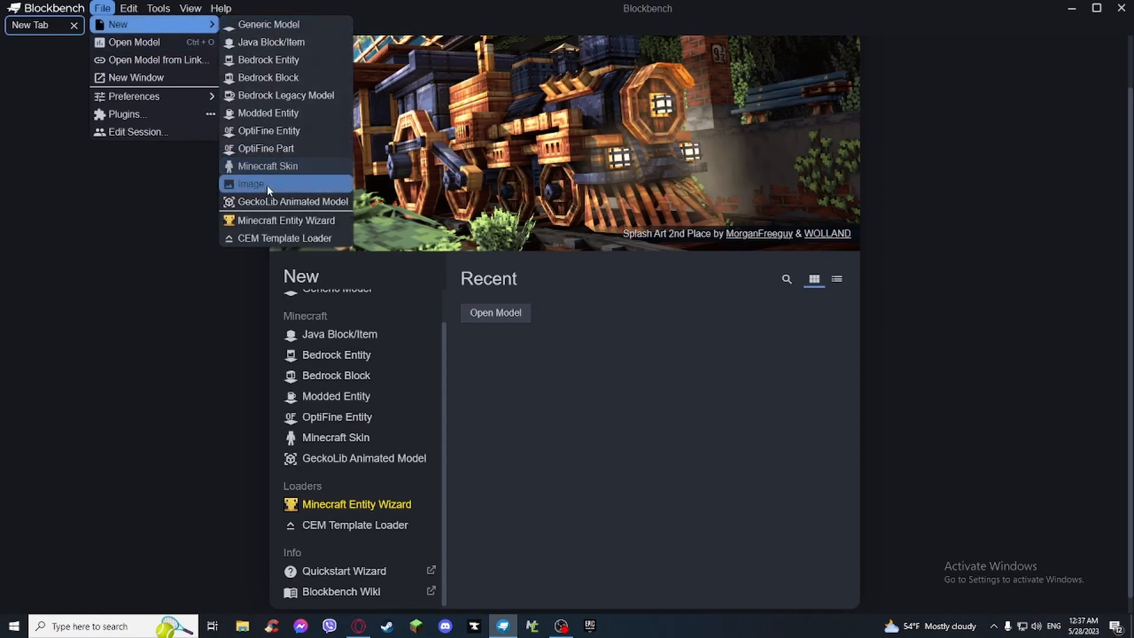
{"action": "left_click", "coordinate": [305, 203]}
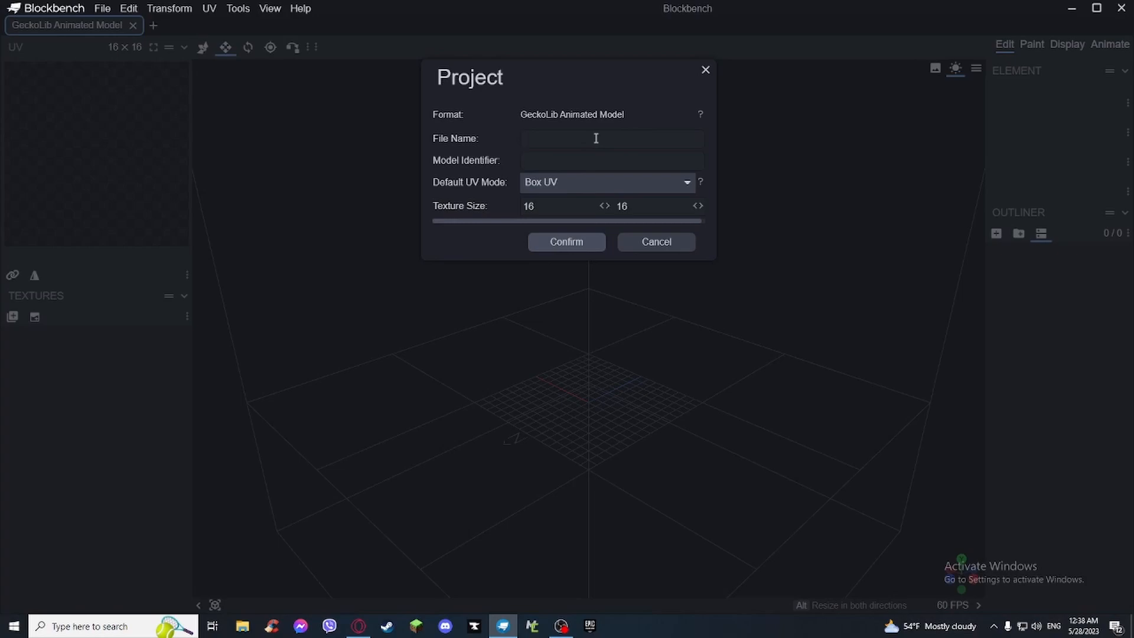
{"action": "type", "text": "iron_knife"}
{"action": "key", "text": "ctrl+a"}
{"action": "key", "text": "ctrl+c"}
{"action": "left_click", "coordinate": [557, 161]}
{"action": "key", "text": "ctrl+v"}
{"action": "double_click", "coordinate": [589, 162]}
{"action": "type", "text": "iron_sword"}
{"action": "key", "text": "ctrl+a"}
{"action": "key", "text": "BackSpace"}
{"action": "key", "text": "ctrl+v"}
{"action": "left_click_drag", "start_coordinate": [573, 161], "coordinate": [503, 168]}
{"action": "left_click", "coordinate": [567, 160]}
- Set the default UV mode to Per-face UV and create the project
{"action": "left_click", "coordinate": [530, 182]}
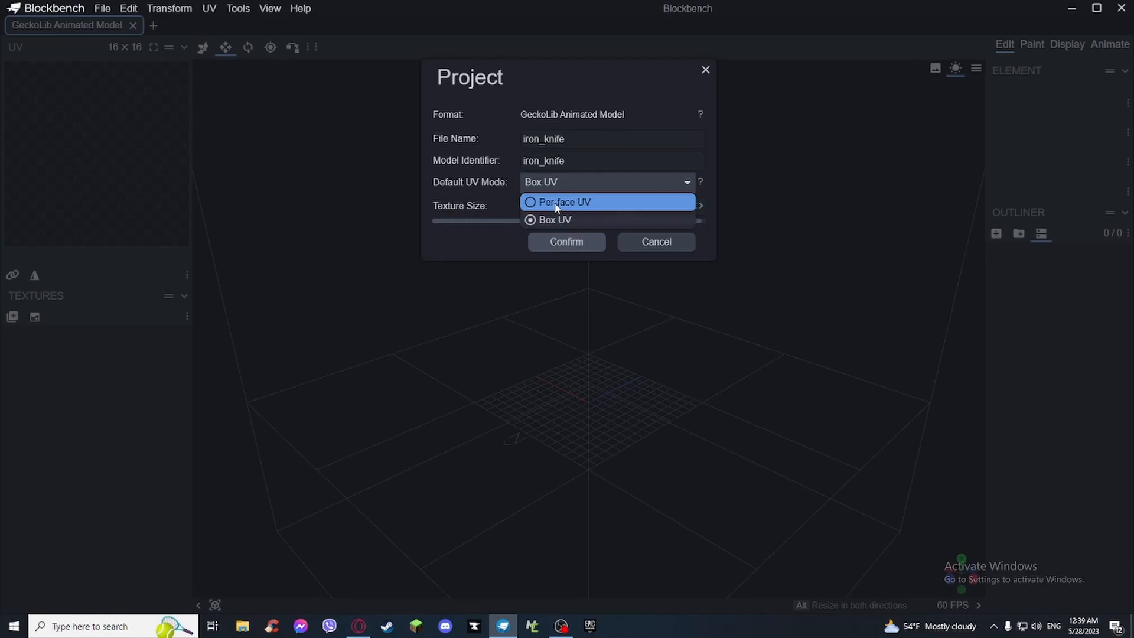
{"action": "left_click", "coordinate": [557, 205]}
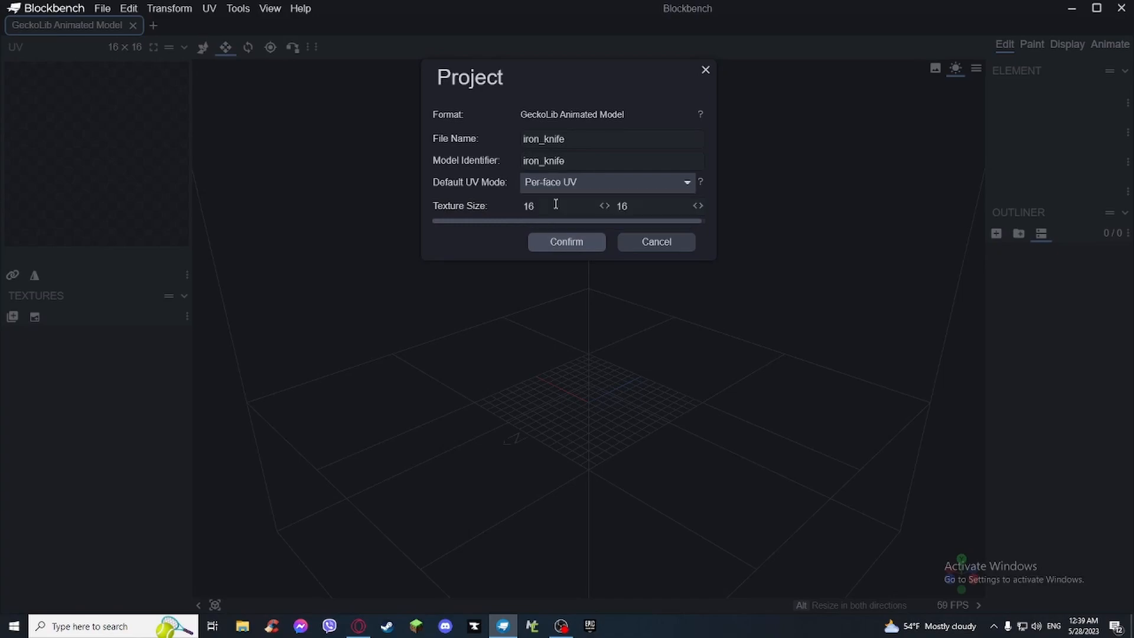
{"action": "left_click", "coordinate": [589, 244]}
- Add a group to the empty model for holding the knife parts
{"action": "left_click_drag", "start_coordinate": [709, 285], "coordinate": [684, 316]}
{"action": "scroll", "coordinate": [782, 272], "scroll_direction": "up", "scroll_amount": 10}
{"action": "right_click_drag", "start_coordinate": [695, 292], "coordinate": [701, 231]}
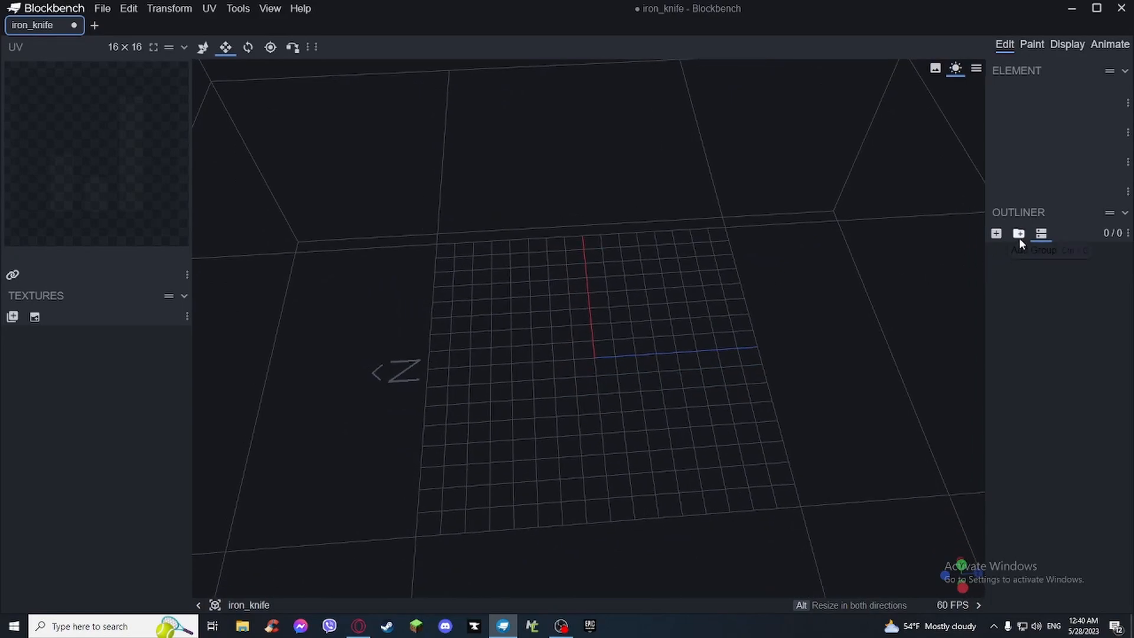
{"action": "left_click", "coordinate": [1018, 233]}
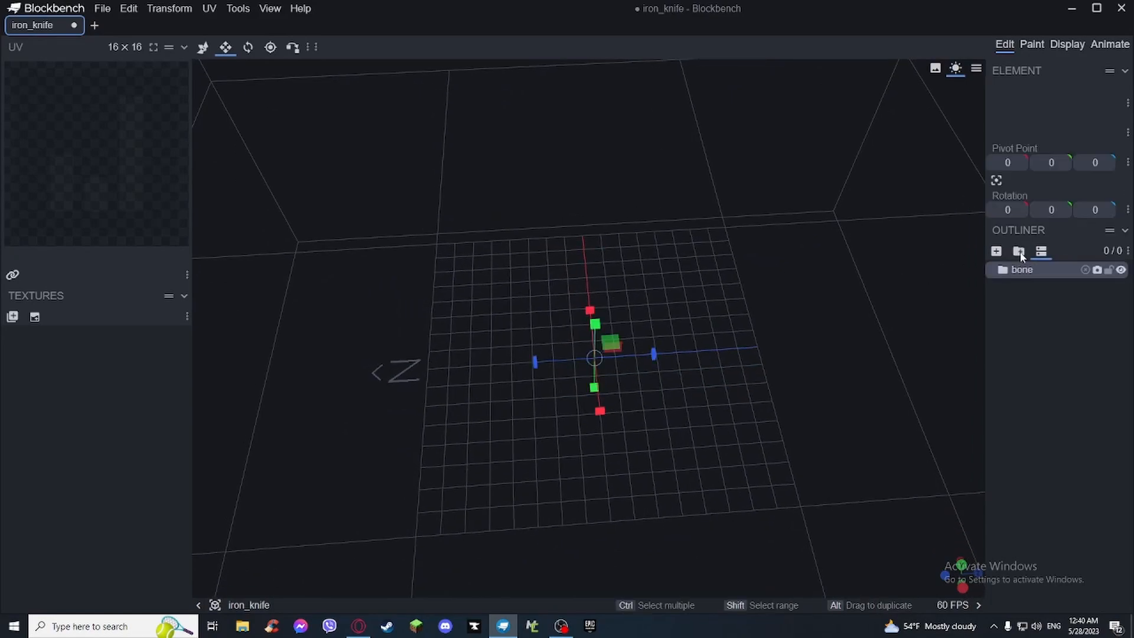
- Add a handle cube to the bone group and resize it to 0.5 × 3 × 1, centred on the origin
{"action": "left_click_drag", "start_coordinate": [922, 311], "coordinate": [832, 330]}
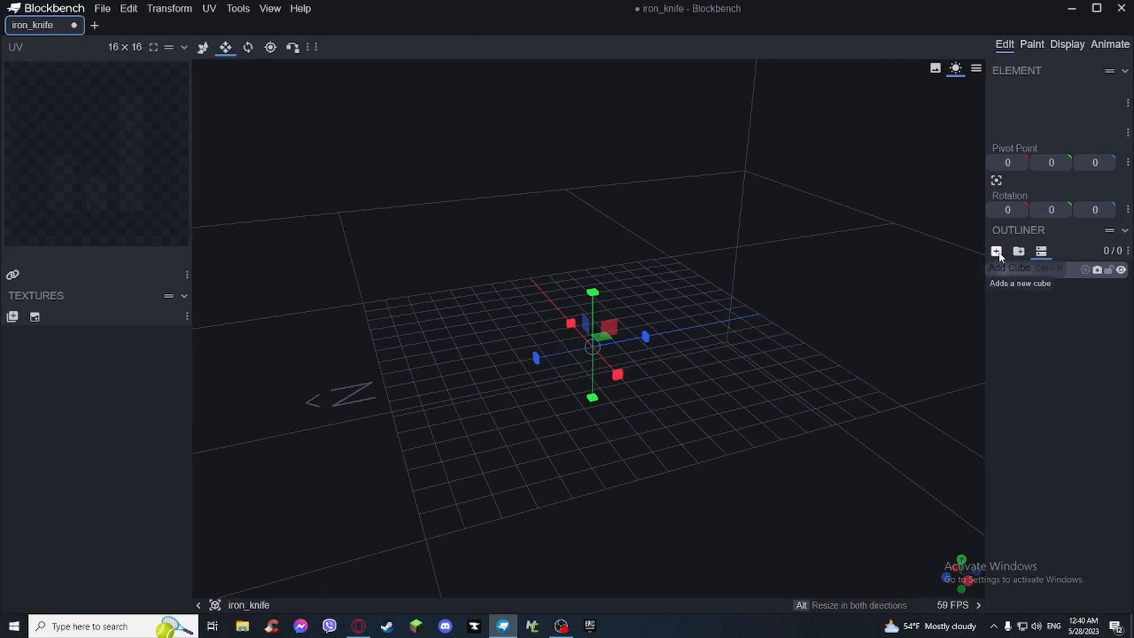
{"action": "left_click", "coordinate": [997, 252]}
{"action": "left_click_drag", "start_coordinate": [724, 335], "coordinate": [703, 326]}
{"action": "left_click_drag", "start_coordinate": [624, 346], "coordinate": [594, 345]}
{"action": "left_click_drag", "start_coordinate": [495, 344], "coordinate": [519, 346]}
{"action": "left_click_drag", "start_coordinate": [725, 278], "coordinate": [632, 345]}
{"action": "left_click_drag", "start_coordinate": [536, 339], "coordinate": [544, 339]}
{"action": "left_click_drag", "start_coordinate": [601, 286], "coordinate": [608, 236]}
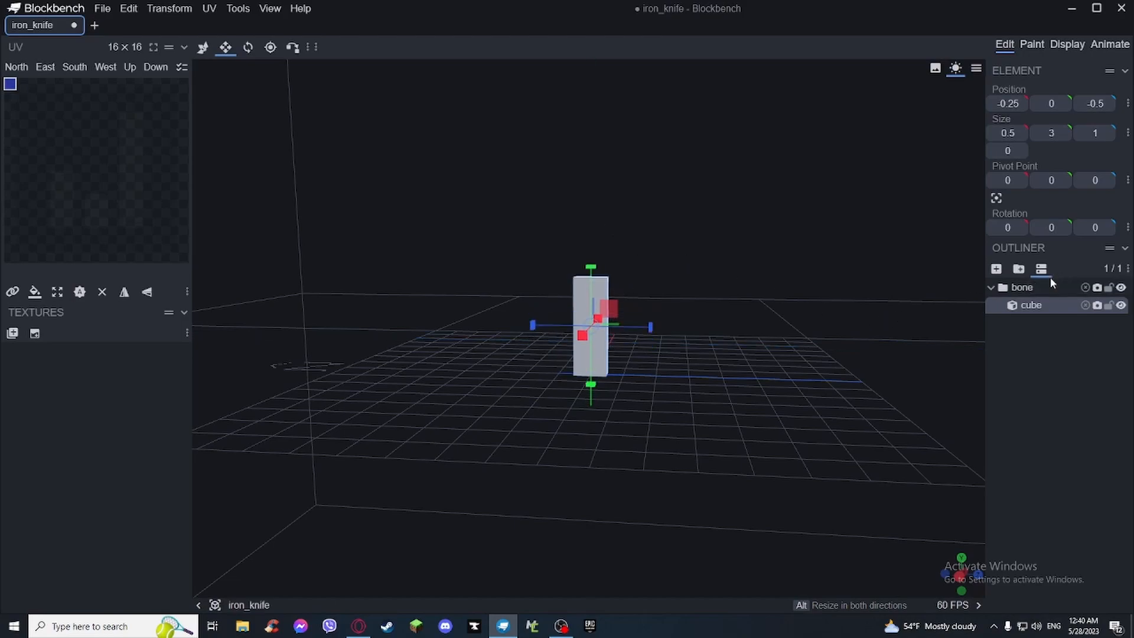
- Add a second cube, raise it to the top of the handle and resize it into a flat crossguard wider than the handle
{"action": "left_click", "coordinate": [996, 268]}
{"action": "left_click_drag", "start_coordinate": [926, 289], "coordinate": [645, 408]}
{"action": "key", "text": "v"}
{"action": "left_click_drag", "start_coordinate": [586, 365], "coordinate": [597, 317]}
{"action": "key", "text": "s"}
{"action": "left_click_drag", "start_coordinate": [675, 321], "coordinate": [652, 335]}
{"action": "left_click_drag", "start_coordinate": [526, 338], "coordinate": [534, 344]}
{"action": "left_click_drag", "start_coordinate": [691, 339], "coordinate": [731, 306]}
{"action": "left_click_drag", "start_coordinate": [541, 344], "coordinate": [532, 345]}
- Add a third cube above the crossguard and resize it into a thin blade of 0.2 × 7 × 2
{"action": "left_click", "coordinate": [994, 270]}
{"action": "left_click_drag", "start_coordinate": [614, 319], "coordinate": [504, 343]}
{"action": "key", "text": "v"}
{"action": "left_click_drag", "start_coordinate": [622, 355], "coordinate": [632, 253]}
{"action": "left_click_drag", "start_coordinate": [712, 264], "coordinate": [601, 311]}
{"action": "key", "text": "s"}
{"action": "mouse_move", "coordinate": [704, 304]}
{"action": "left_mouse_down"}
{"action": "mouse_move", "coordinate": [679, 301]}
{"action": "mouse_move", "coordinate": [725, 294]}
{"action": "mouse_move", "coordinate": [688, 302]}
{"action": "left_mouse_up"}
{"action": "left_click_drag", "start_coordinate": [582, 300], "coordinate": [580, 300]}
{"action": "left_click_drag", "start_coordinate": [743, 329], "coordinate": [552, 324]}
{"action": "left_click_drag", "start_coordinate": [585, 254], "coordinate": [611, 72]}
{"action": "scroll", "coordinate": [748, 308], "scroll_direction": "down", "scroll_amount": 13}
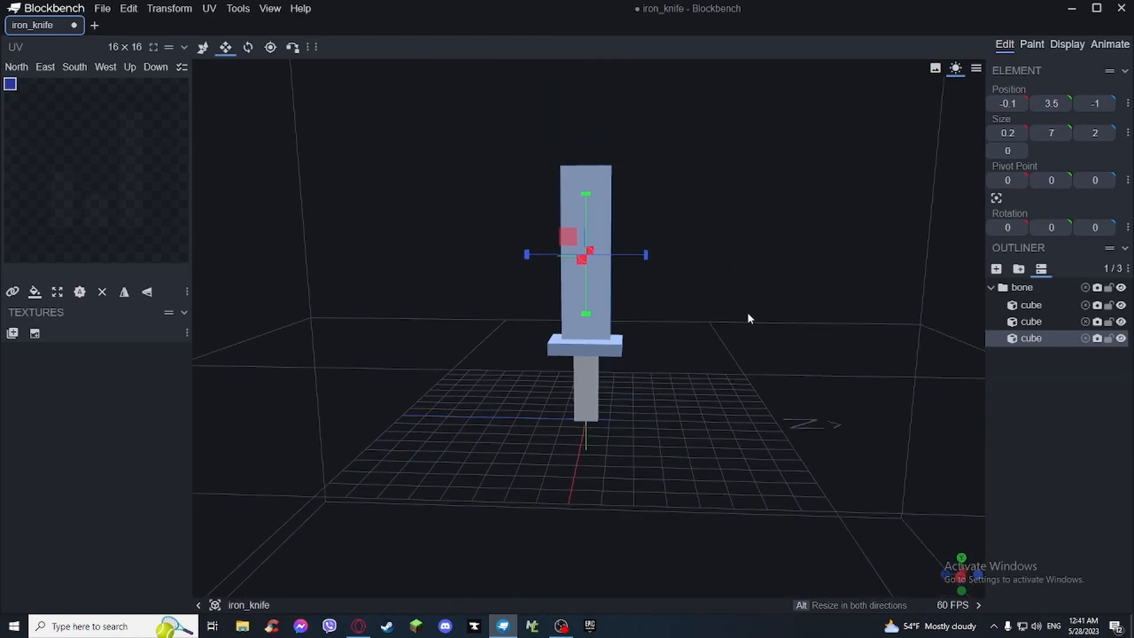
- Try to shift the handle cube sideways along the Z axis
{"action": "right_click_drag", "start_coordinate": [713, 277], "coordinate": [741, 293]}
{"action": "scroll", "coordinate": [750, 337], "scroll_direction": "up", "scroll_amount": 5}
{"action": "scroll", "coordinate": [751, 306], "scroll_direction": "up", "scroll_amount": 1}
{"action": "left_click_drag", "start_coordinate": [596, 270], "coordinate": [597, 265]}
{"action": "mouse_move", "coordinate": [663, 396]}
{"action": "left_mouse_down"}
{"action": "mouse_move", "coordinate": [660, 367]}
{"action": "mouse_move", "coordinate": [653, 380]}
{"action": "left_mouse_up"}
{"action": "left_click", "coordinate": [597, 413]}
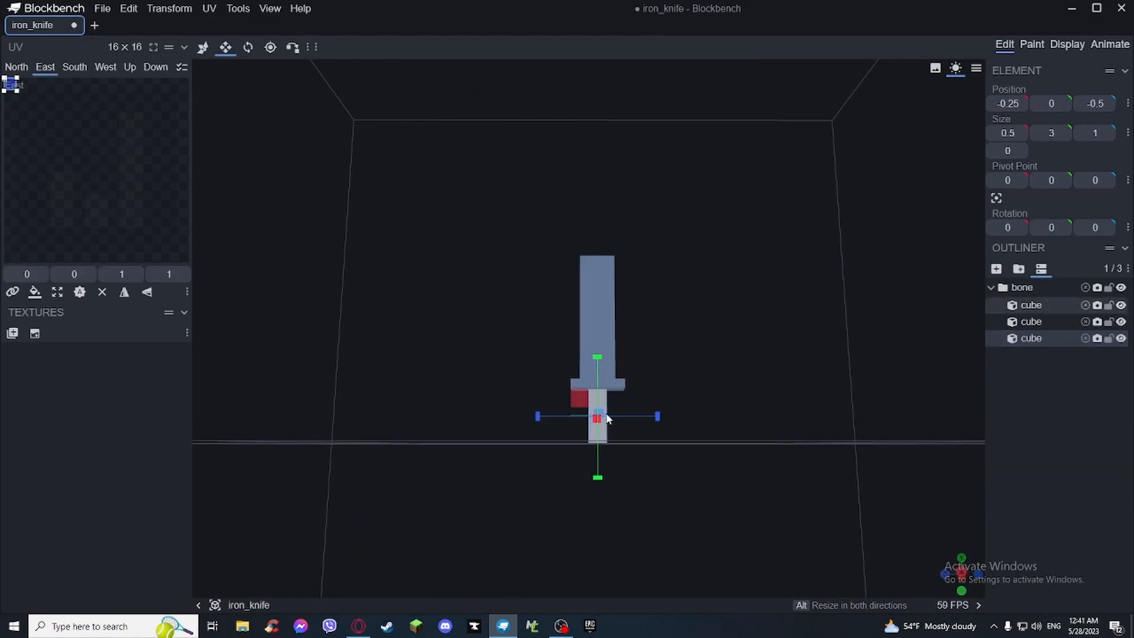
{"action": "key", "text": "v"}
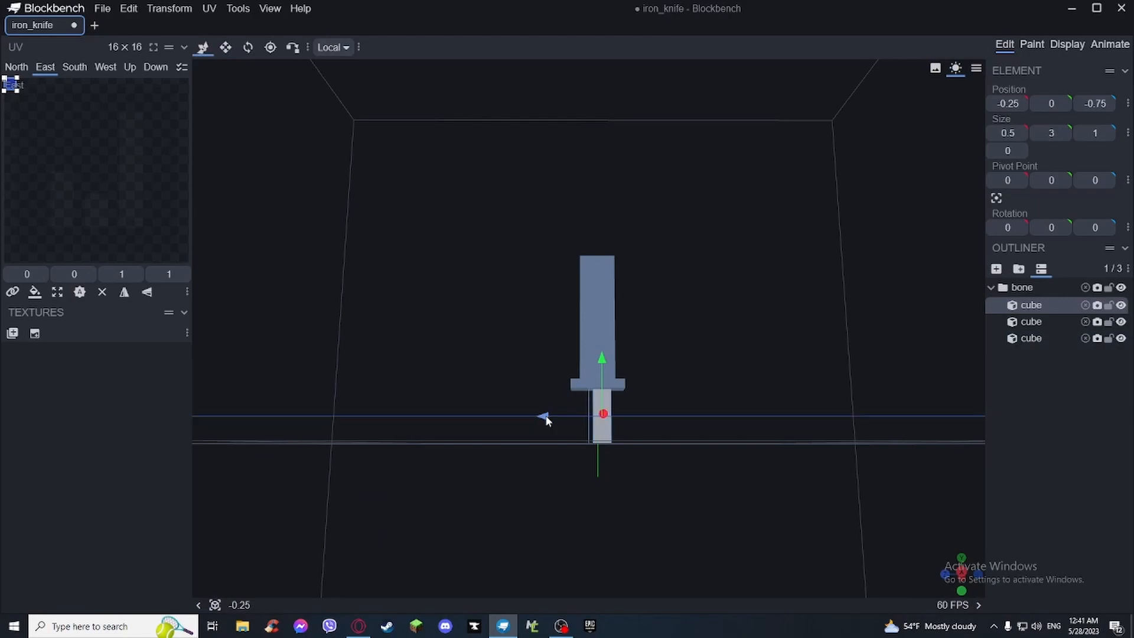
{"action": "left_click_drag", "start_coordinate": [834, 419], "coordinate": [664, 289]}
{"action": "left_click", "coordinate": [565, 331]}
{"action": "scroll", "coordinate": [666, 286], "scroll_direction": "up", "scroll_amount": 6}
{"action": "right_click_drag", "start_coordinate": [724, 284], "coordinate": [759, 382]}
- Add a 2 × 2 × 2 cube to the bone group and raise it to the blade's upper end at Y position 10.75
{"action": "left_click", "coordinate": [1019, 350]}
{"action": "left_click", "coordinate": [1002, 253]}
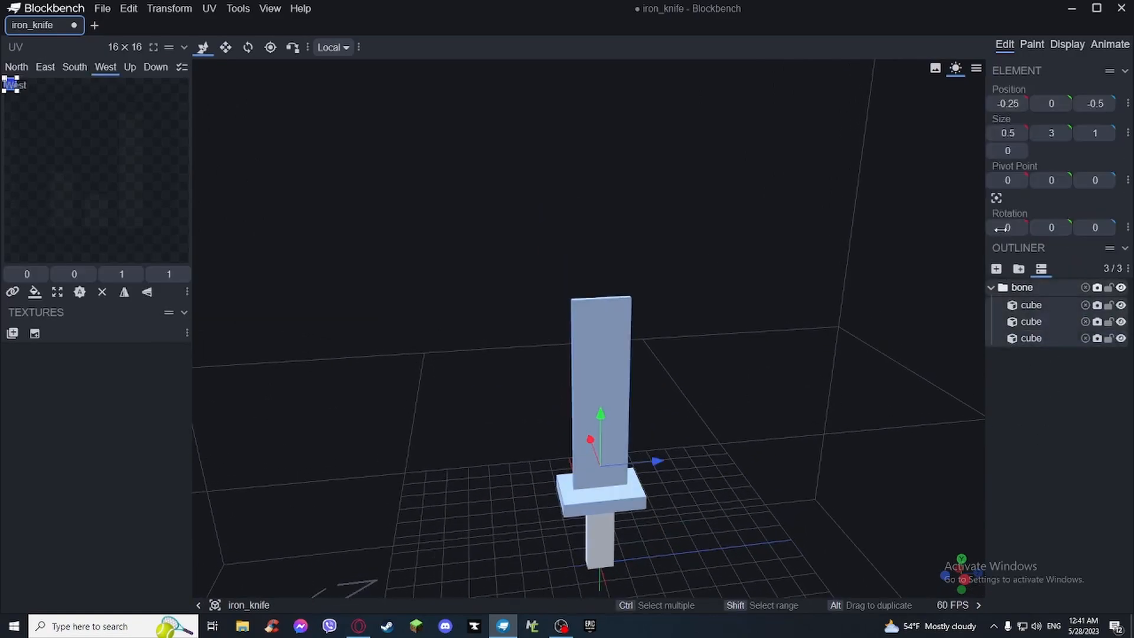
{"action": "left_click", "coordinate": [997, 269]}
{"action": "left_click_drag", "start_coordinate": [745, 353], "coordinate": [679, 425]}
{"action": "left_click_drag", "start_coordinate": [603, 537], "coordinate": [671, 227]}
{"action": "left_click_drag", "start_coordinate": [741, 291], "coordinate": [702, 270]}
- Centre the new cube's pivot point and rotate the cube 50 degrees about the X axis
{"action": "key", "text": "r"}
{"action": "left_click_drag", "start_coordinate": [579, 268], "coordinate": [567, 259]}
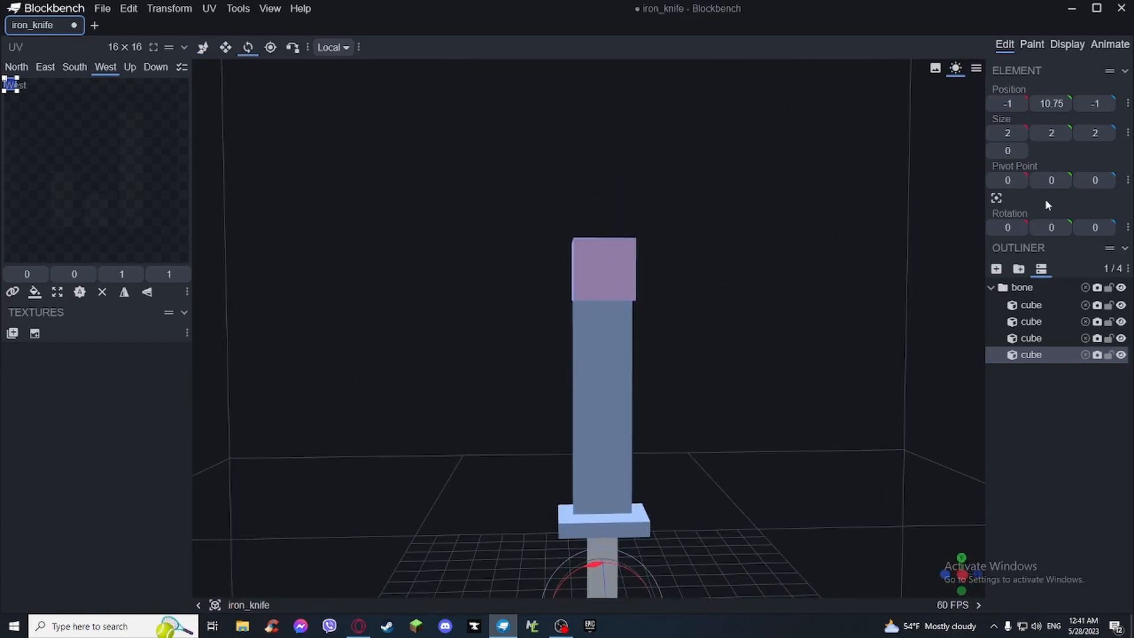
{"action": "left_click", "coordinate": [996, 199]}
{"action": "left_click_drag", "start_coordinate": [557, 302], "coordinate": [550, 252]}
- Move the rotated cube into the blade's upper end at Y 10.25 and Z -0.15, leaving a pointed tip
{"action": "left_click_drag", "start_coordinate": [702, 254], "coordinate": [647, 272]}
{"action": "key", "text": "v"}
{"action": "left_click_drag", "start_coordinate": [645, 344], "coordinate": [640, 339]}
- Thin the rotated tip cube to 0.15 on the X axis, centred on the blade
{"action": "left_click_drag", "start_coordinate": [868, 254], "coordinate": [750, 260]}
{"action": "key", "text": "s"}
{"action": "mouse_move", "coordinate": [630, 283]}
{"action": "left_mouse_down"}
{"action": "mouse_move", "coordinate": [512, 282]}
{"action": "mouse_move", "coordinate": [624, 272]}
{"action": "mouse_move", "coordinate": [626, 283]}
{"action": "left_mouse_up"}
{"action": "left_click_drag", "start_coordinate": [517, 284], "coordinate": [516, 283]}
{"action": "left_click_drag", "start_coordinate": [632, 285], "coordinate": [634, 285]}
{"action": "left_click_drag", "start_coordinate": [515, 283], "coordinate": [517, 281]}
{"action": "left_click_drag", "start_coordinate": [690, 277], "coordinate": [717, 260]}
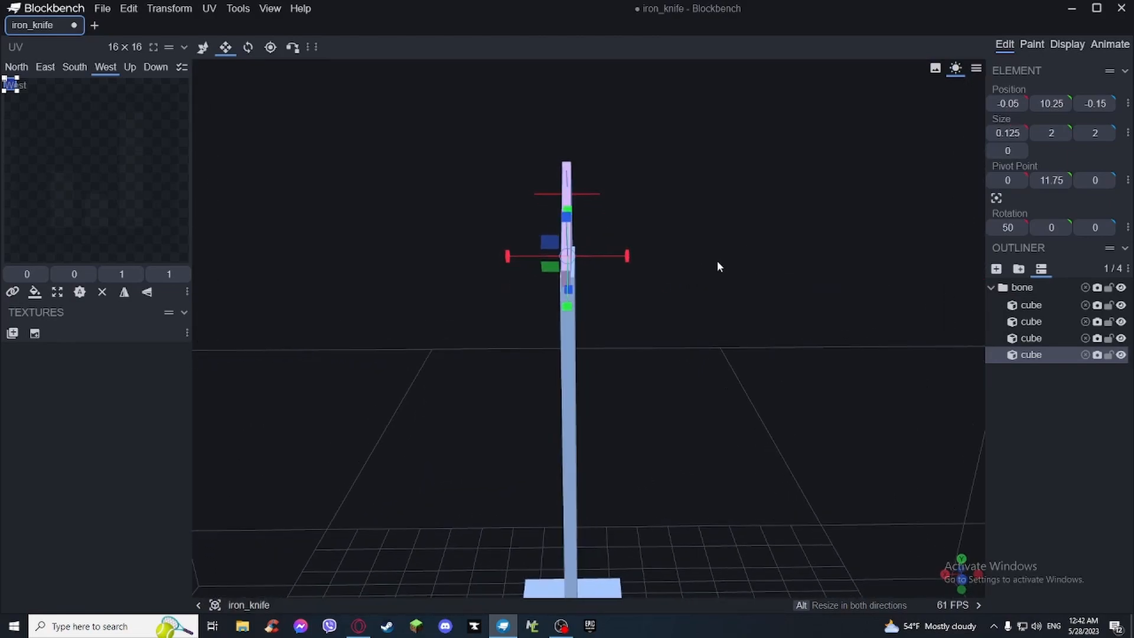
{"action": "left_click_drag", "start_coordinate": [626, 255], "coordinate": [579, 234]}
{"action": "left_click_drag", "start_coordinate": [697, 261], "coordinate": [821, 291]}
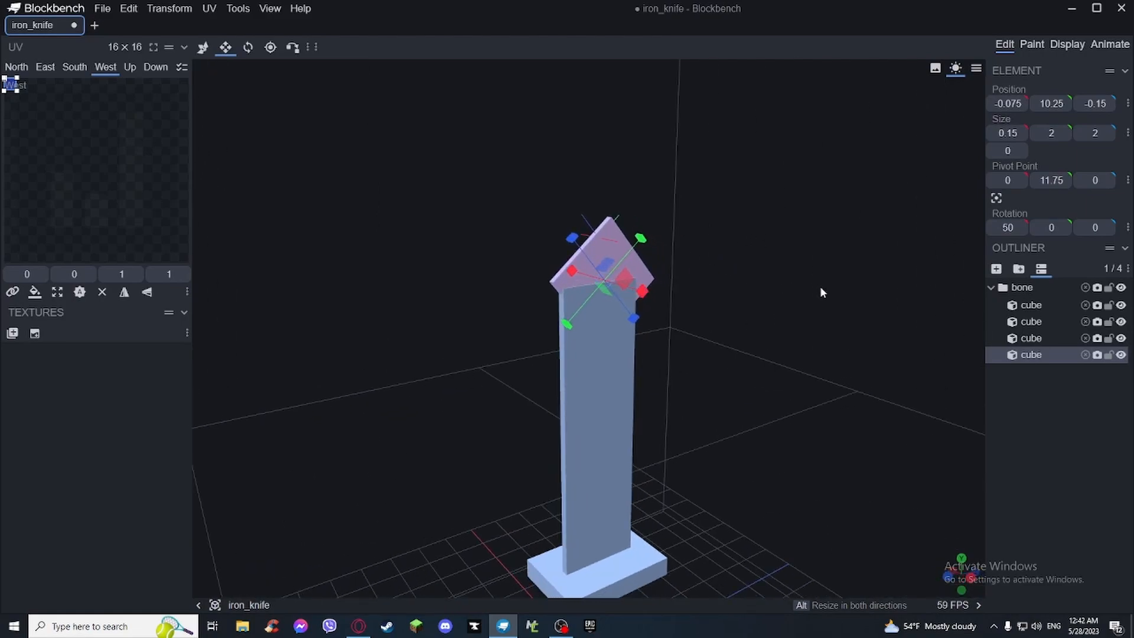
- Shrink the tip cube's protruding sides to fit the width of the blade
{"action": "left_click_drag", "start_coordinate": [708, 286], "coordinate": [644, 260]}
{"action": "left_click_drag", "start_coordinate": [648, 335], "coordinate": [640, 265]}
{"action": "left_click_drag", "start_coordinate": [567, 241], "coordinate": [582, 257]}
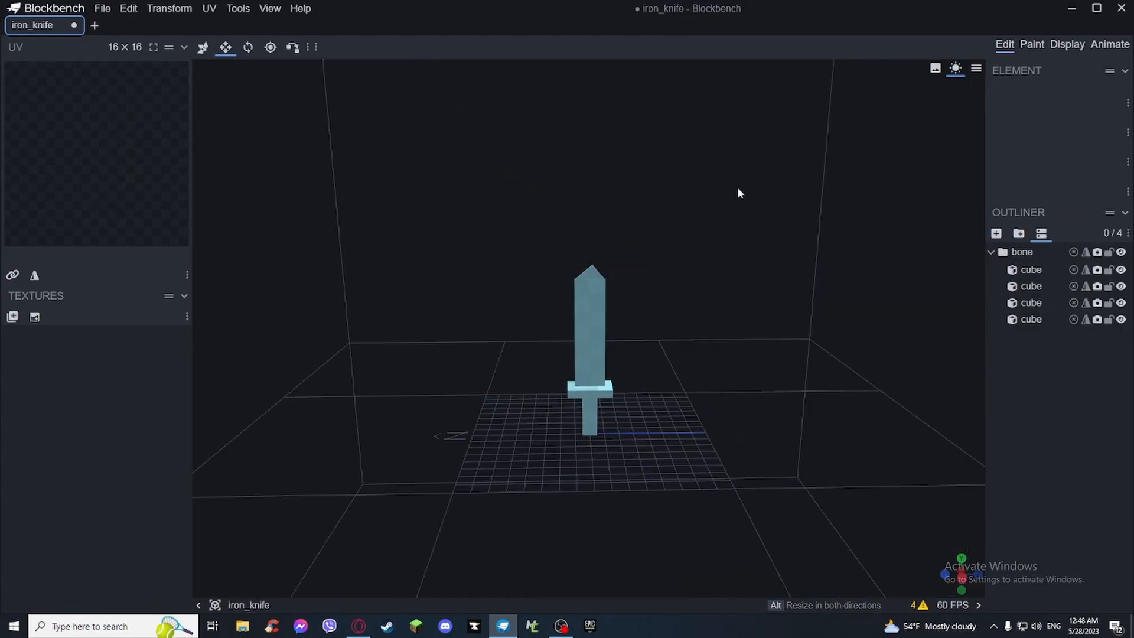
- Create a texture template named iron_knife_texture with 16x pixel density and dismiss the face dimension warning
{"action": "left_click", "coordinate": [33, 317]}
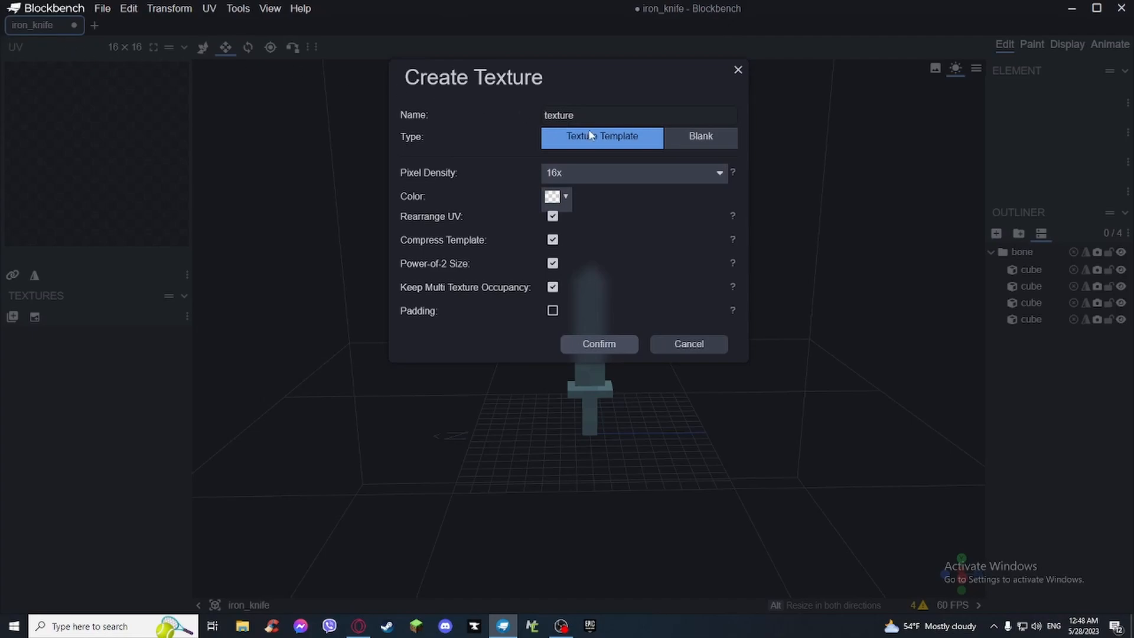
{"action": "type", "text": "iroj_"}
{"action": "key", "text": "BackSpace"}
{"action": "key", "text": "BackSpace"}
{"action": "type", "text": "n_knife_"}
{"action": "left_click_drag", "start_coordinate": [521, 76], "coordinate": [255, 132]}
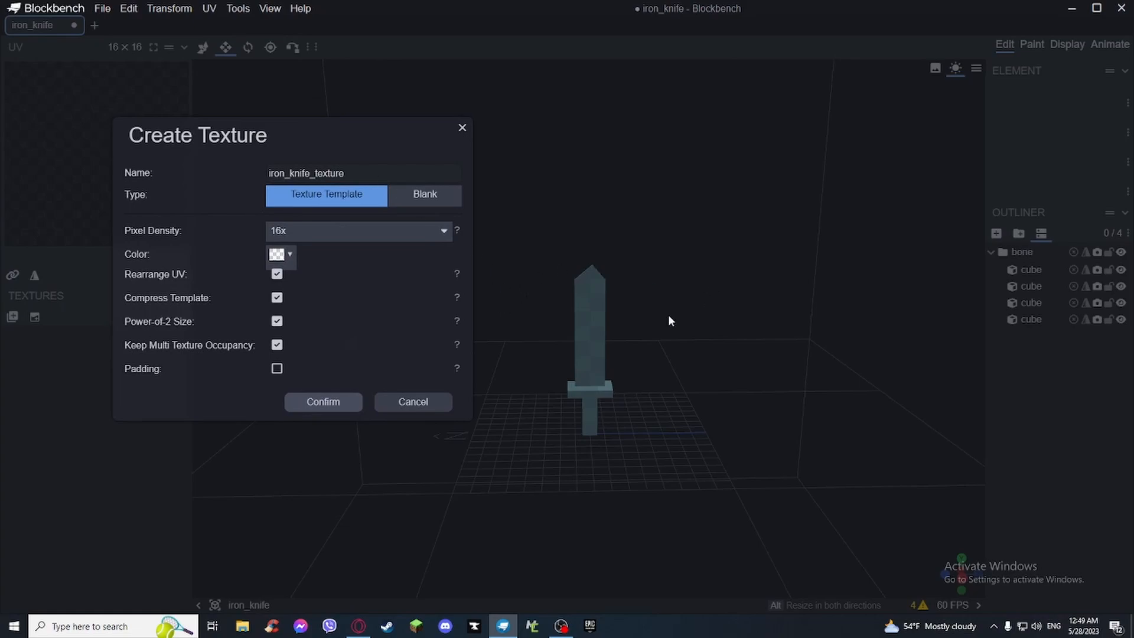
{"action": "left_click", "coordinate": [359, 231]}
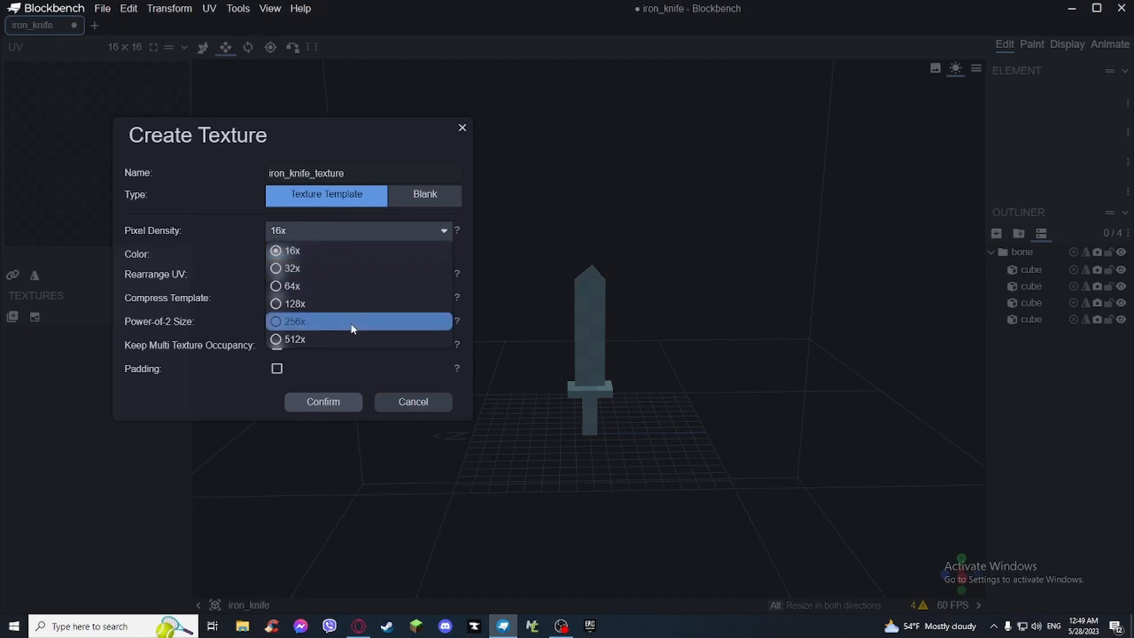
{"action": "left_click", "coordinate": [360, 252]}
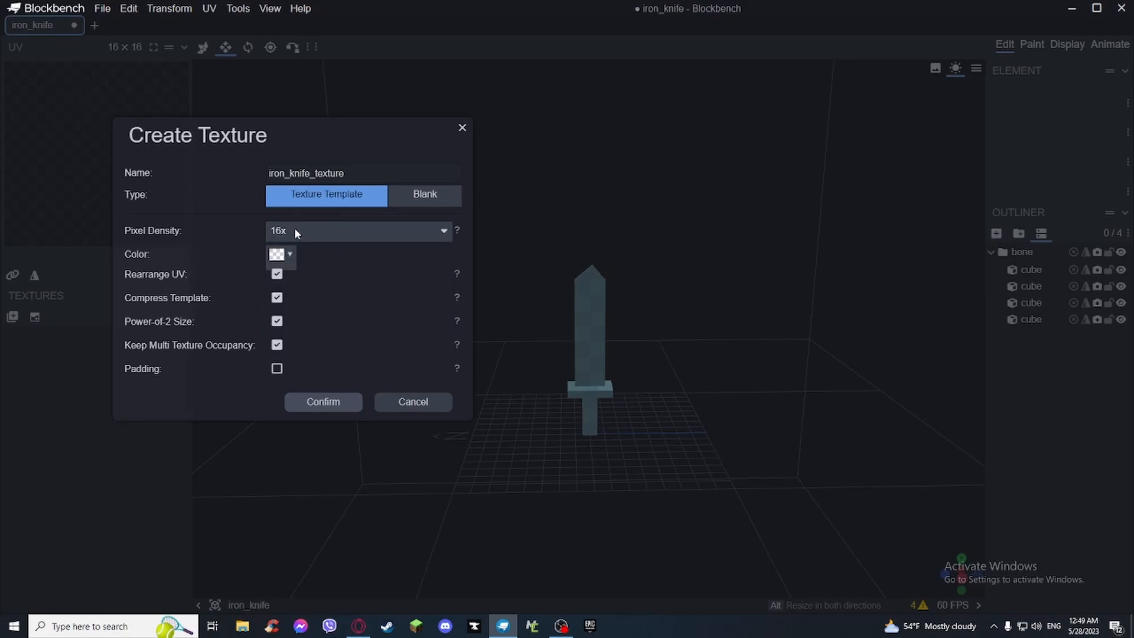
{"action": "left_click", "coordinate": [342, 401]}
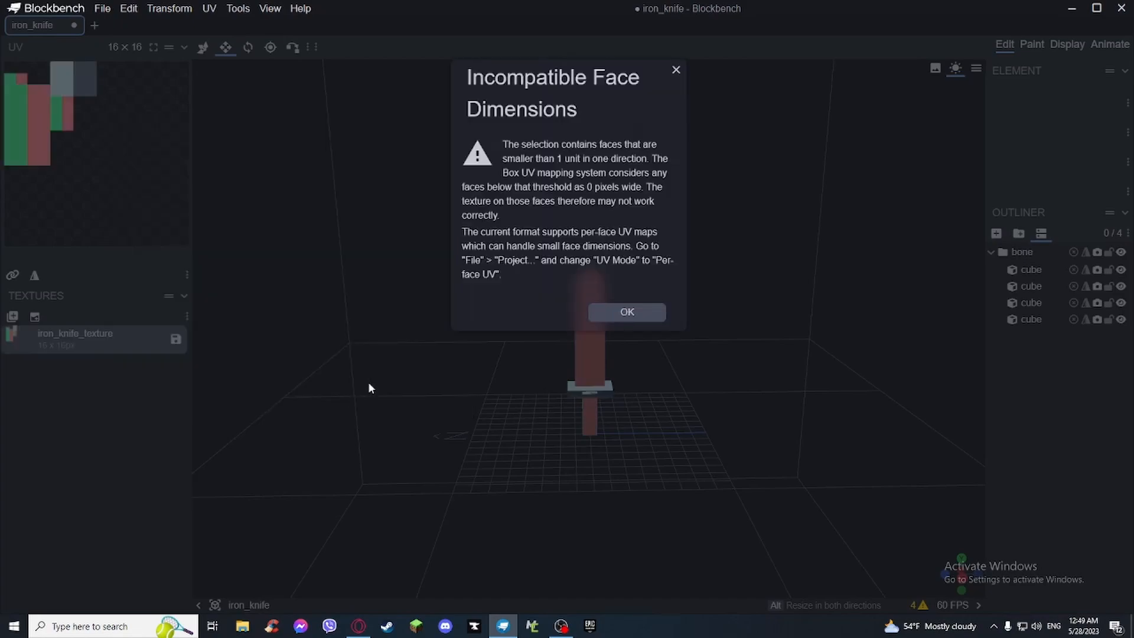
{"action": "left_click", "coordinate": [644, 316]}
{"action": "left_click_drag", "start_coordinate": [546, 302], "coordinate": [650, 390]}
- Change the project's default UV mode to Per-face UV
{"action": "double_click", "coordinate": [53, 24]}
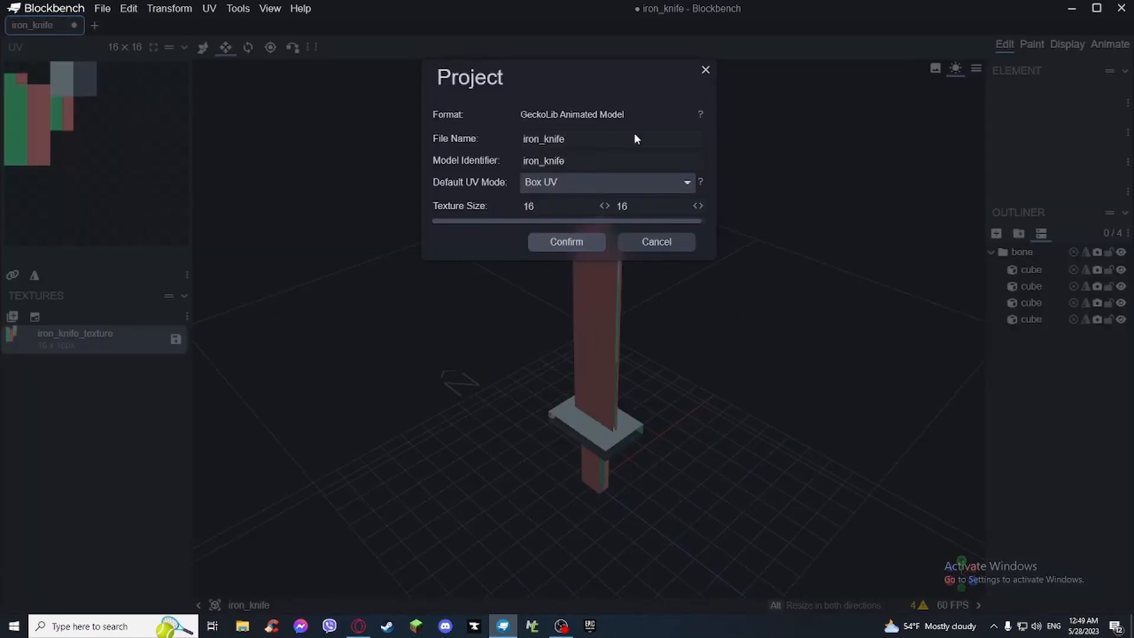
{"action": "left_click", "coordinate": [655, 242]}
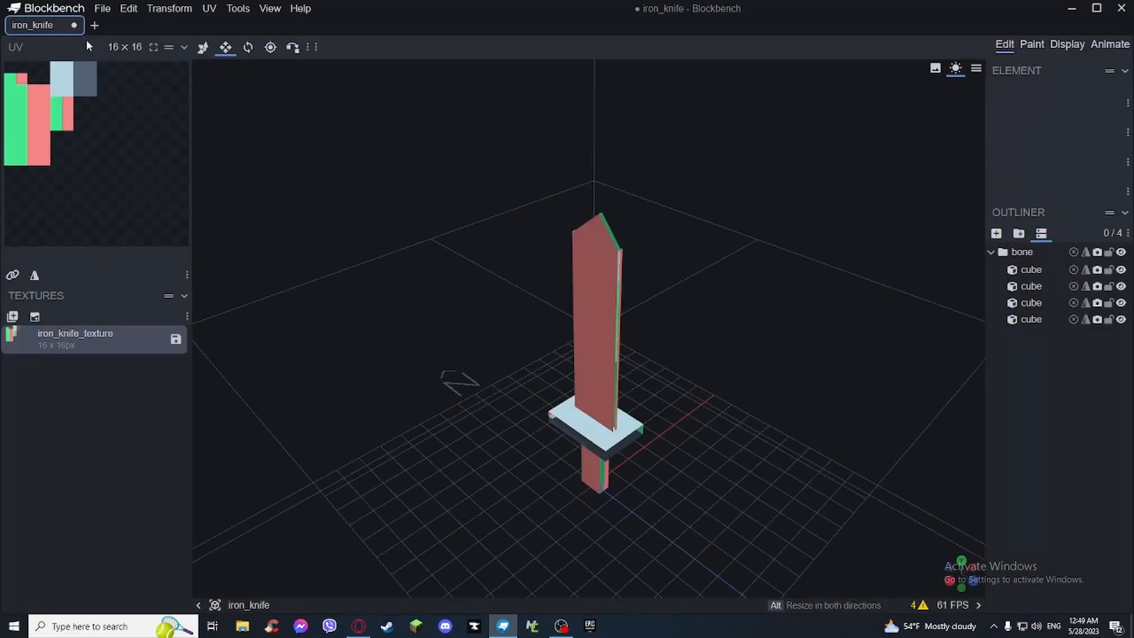
{"action": "double_click", "coordinate": [46, 26]}
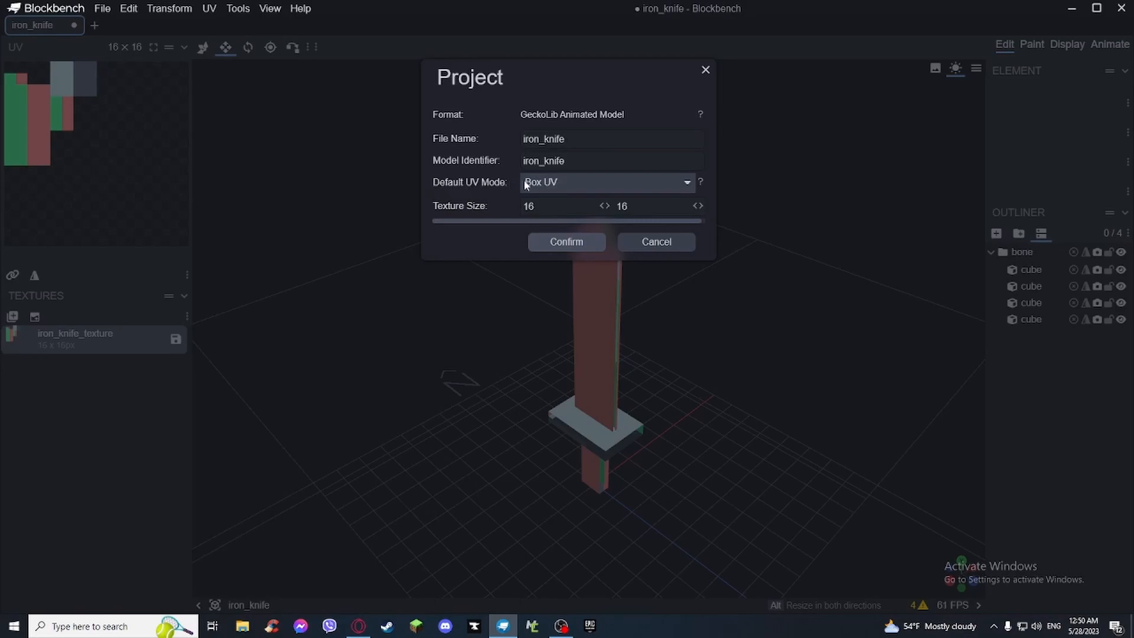
{"action": "left_click", "coordinate": [557, 184]}
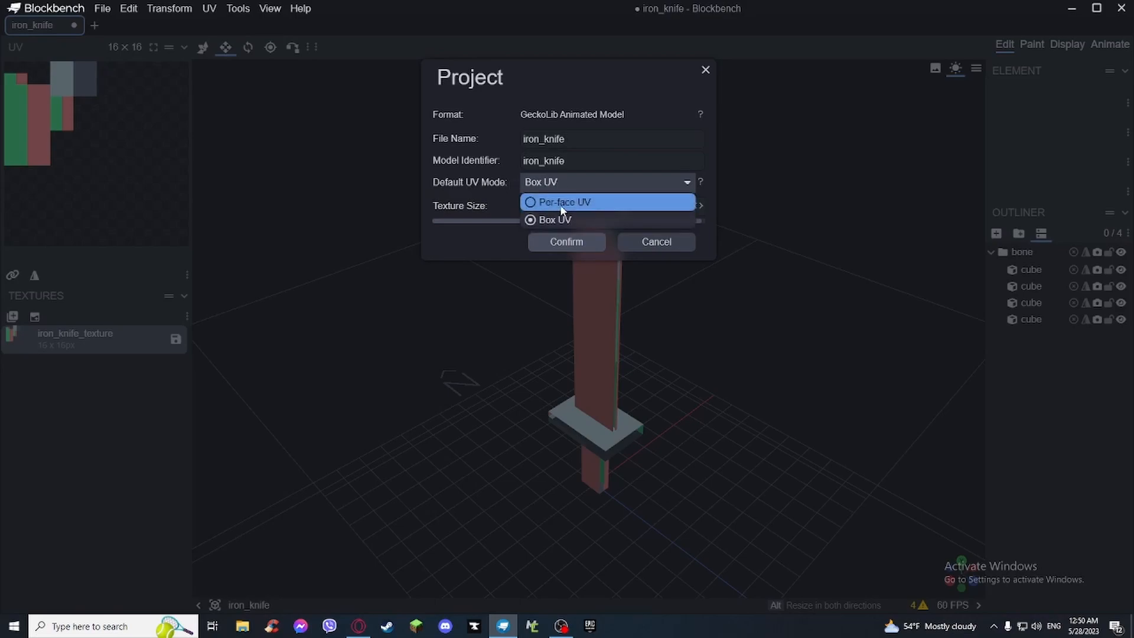
{"action": "left_click", "coordinate": [562, 203]}
{"action": "left_click", "coordinate": [560, 241]}
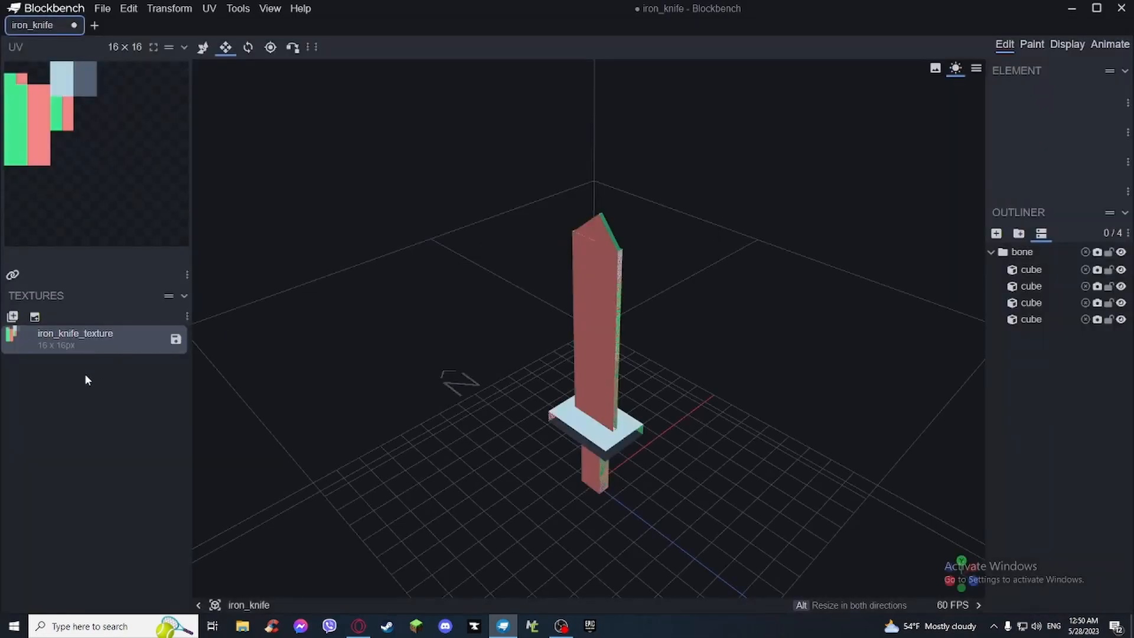
- Delete the existing iron_knife_texture from the project
{"action": "left_click_drag", "start_coordinate": [631, 398], "coordinate": [585, 348]}
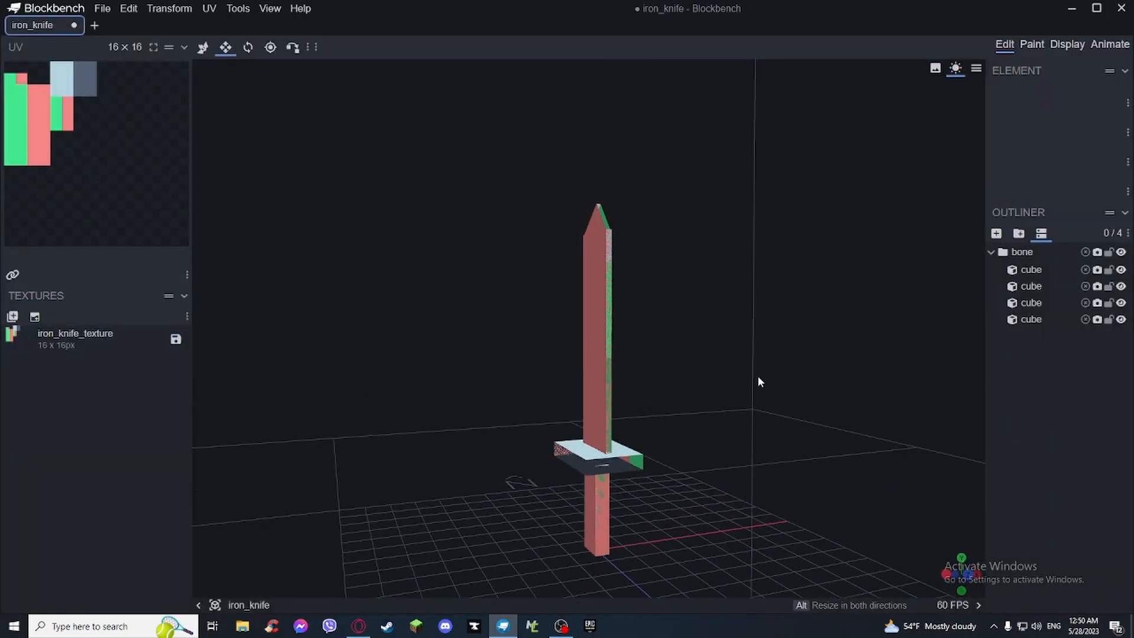
{"action": "scroll", "coordinate": [757, 360], "scroll_direction": "up", "scroll_amount": 8}
{"action": "left_click_drag", "start_coordinate": [637, 293], "coordinate": [675, 360]}
{"action": "scroll", "coordinate": [688, 337], "scroll_direction": "down", "scroll_amount": 9}
{"action": "scroll", "coordinate": [676, 360], "scroll_direction": "up", "scroll_amount": 4}
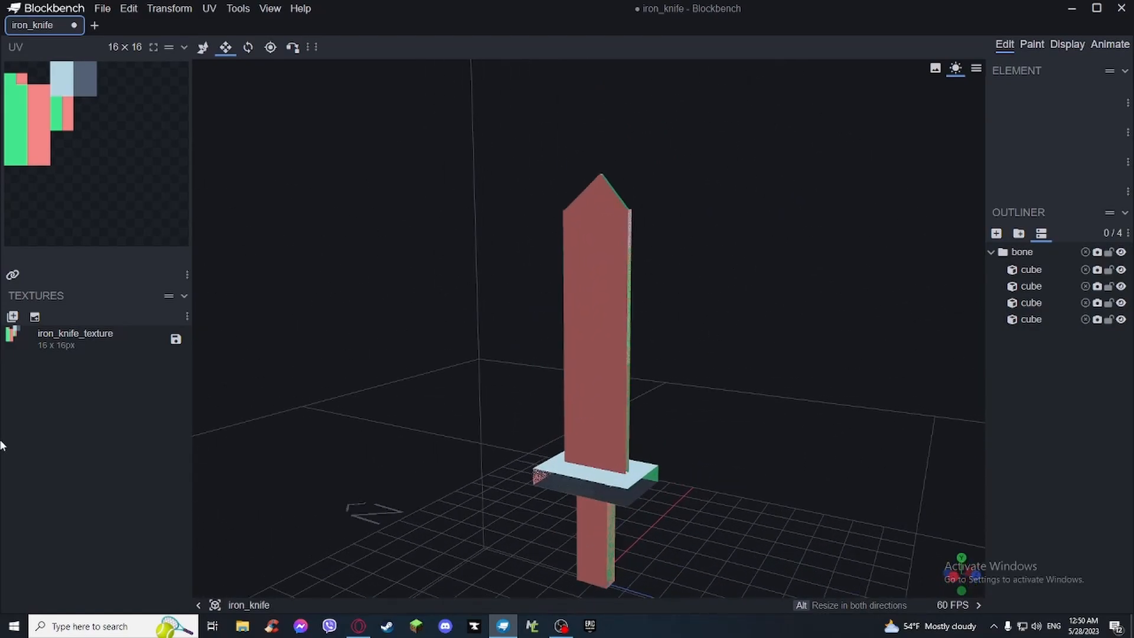
{"action": "left_click", "coordinate": [79, 344]}
{"action": "key", "text": "Delete"}
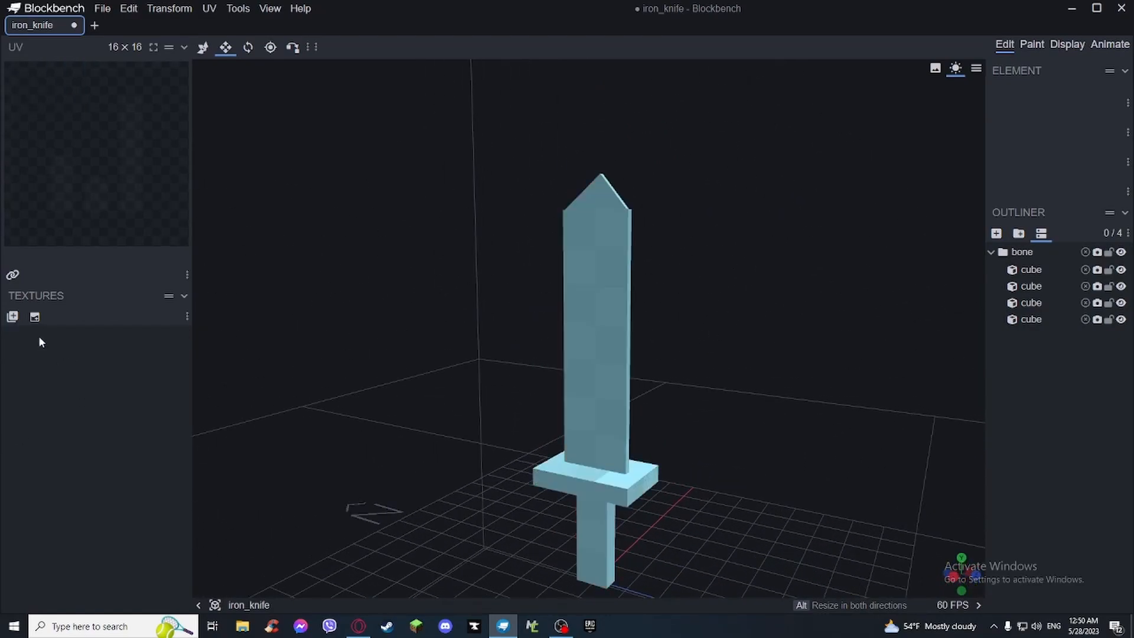
- Confirm the project's Per-face UV mode and create a texture template named iron_knife_texture with 16x pixel density and Box UV off
{"action": "left_click", "coordinate": [29, 31]}
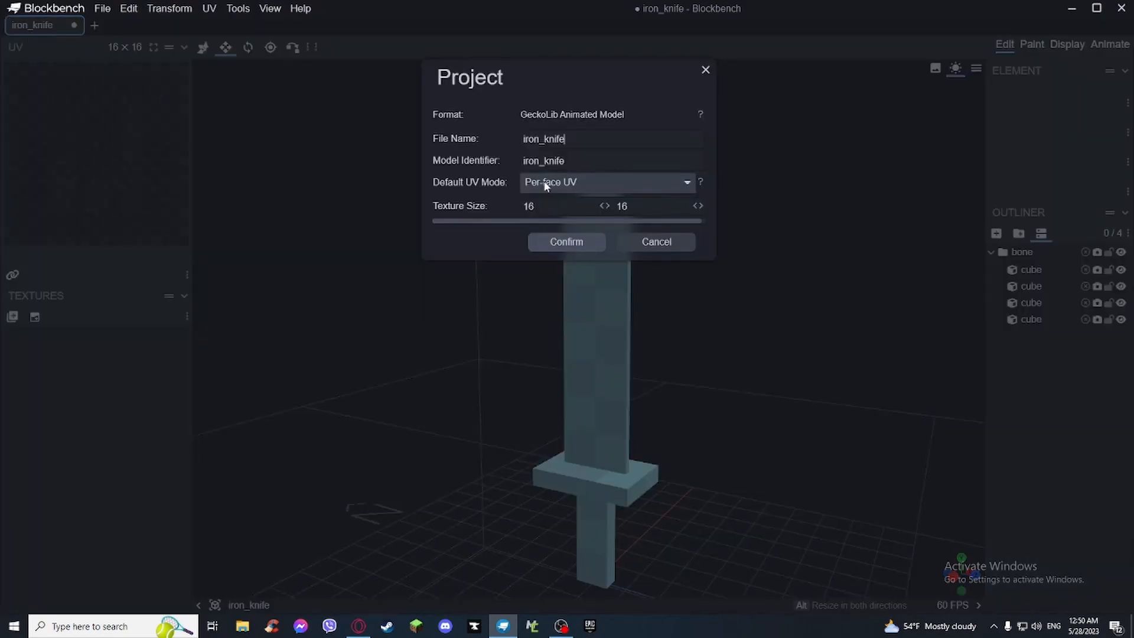
{"action": "left_click", "coordinate": [584, 242]}
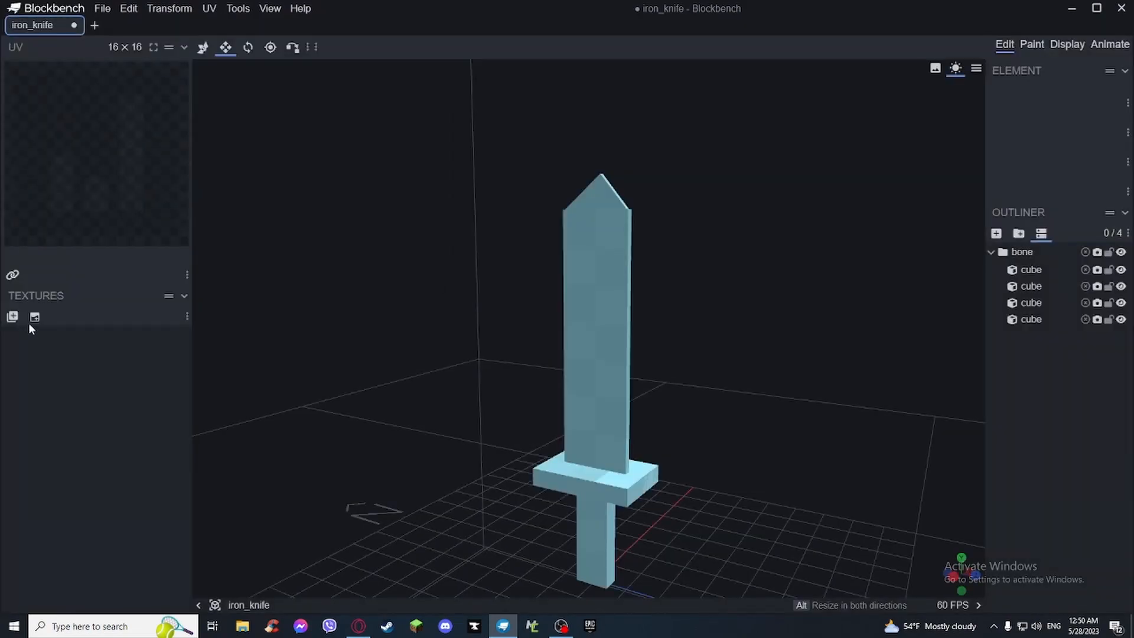
{"action": "left_click", "coordinate": [35, 318]}
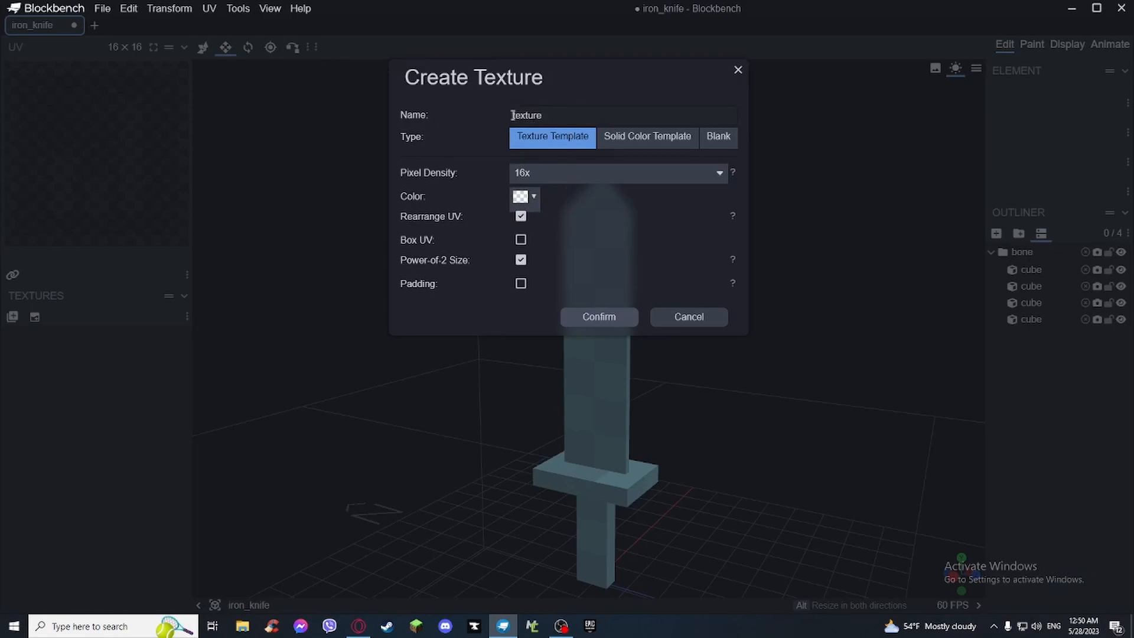
{"action": "type", "text": "_iron_knife"}
{"action": "left_click", "coordinate": [618, 316]}
{"action": "left_click_drag", "start_coordinate": [884, 359], "coordinate": [805, 332]}
- Switch to Paint mode and fill the whole handle cube with dark brown, using the Element fill mode
{"action": "left_click", "coordinate": [1032, 44]}
{"action": "mouse_move", "coordinate": [771, 183]}
{"action": "left_mouse_down"}
{"action": "mouse_move", "coordinate": [696, 257]}
{"action": "mouse_move", "coordinate": [696, 273]}
{"action": "mouse_move", "coordinate": [716, 210]}
{"action": "mouse_move", "coordinate": [779, 251]}
{"action": "mouse_move", "coordinate": [803, 251]}
{"action": "left_mouse_up"}
{"action": "scroll", "coordinate": [830, 242], "scroll_direction": "down", "scroll_amount": 2}
{"action": "left_click", "coordinate": [1089, 335]}
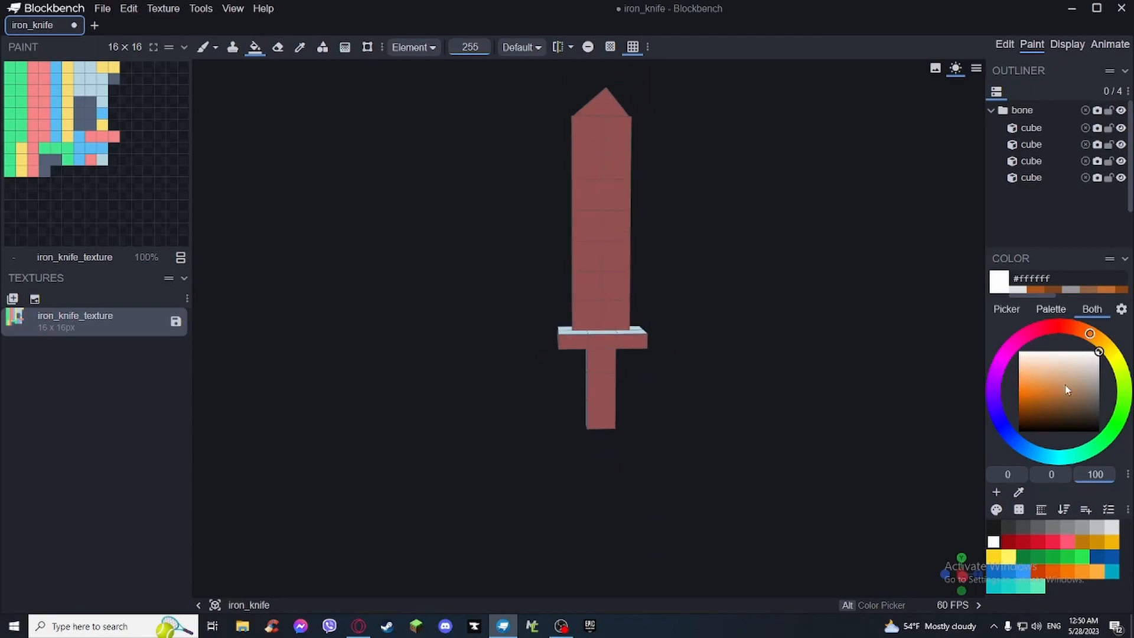
{"action": "left_click", "coordinate": [1043, 413]}
{"action": "left_click_drag", "start_coordinate": [1044, 413], "coordinate": [1044, 412]}
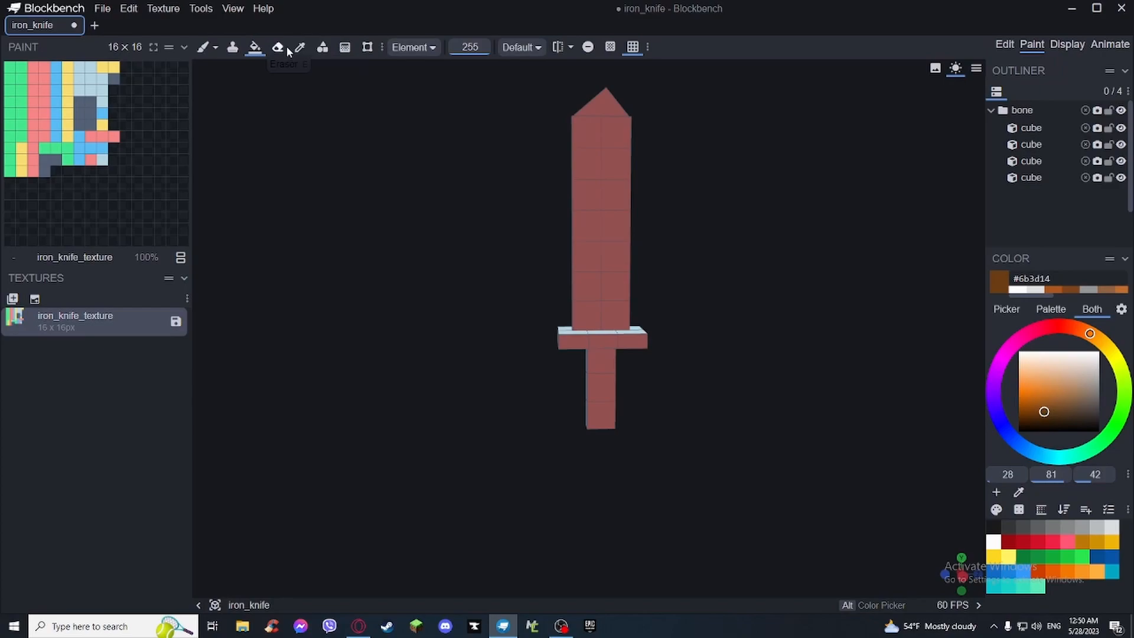
{"action": "left_click", "coordinate": [421, 47]}
{"action": "left_click", "coordinate": [426, 47]}
{"action": "left_click", "coordinate": [404, 51]}
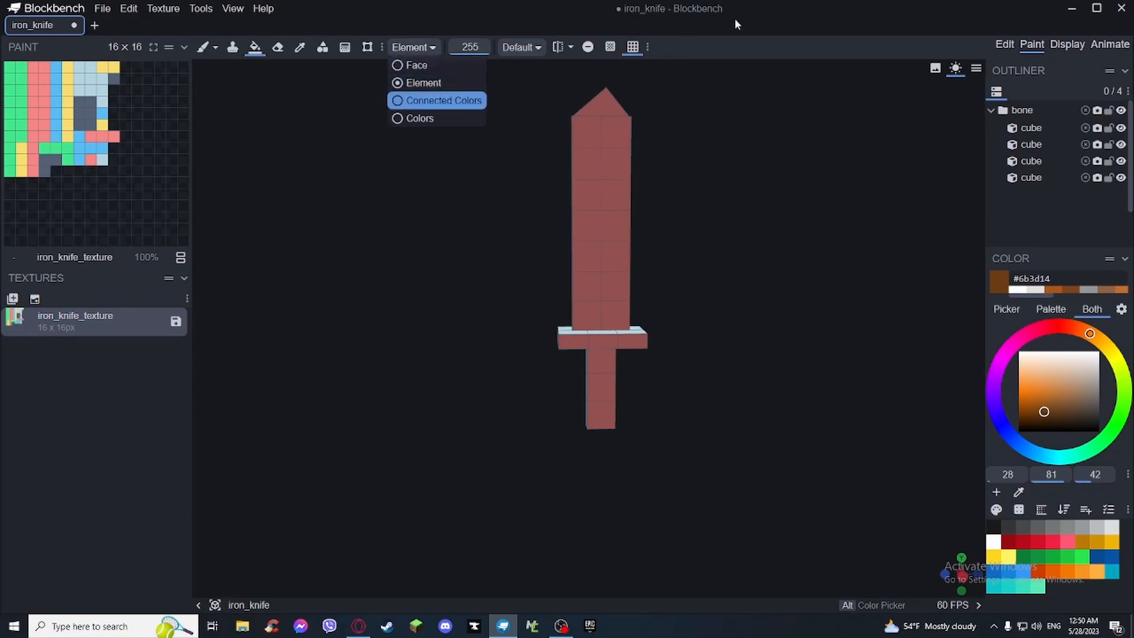
{"action": "left_click", "coordinate": [941, 275]}
{"action": "left_click_drag", "start_coordinate": [679, 368], "coordinate": [663, 322]}
{"action": "left_click", "coordinate": [602, 415]}
- Fill the whole crossguard cube with the lighter orange-brown #b36018
{"action": "left_click_drag", "start_coordinate": [778, 296], "coordinate": [822, 320]}
{"action": "left_click_drag", "start_coordinate": [1041, 412], "coordinate": [1037, 400]}
{"action": "left_click", "coordinate": [612, 397]}
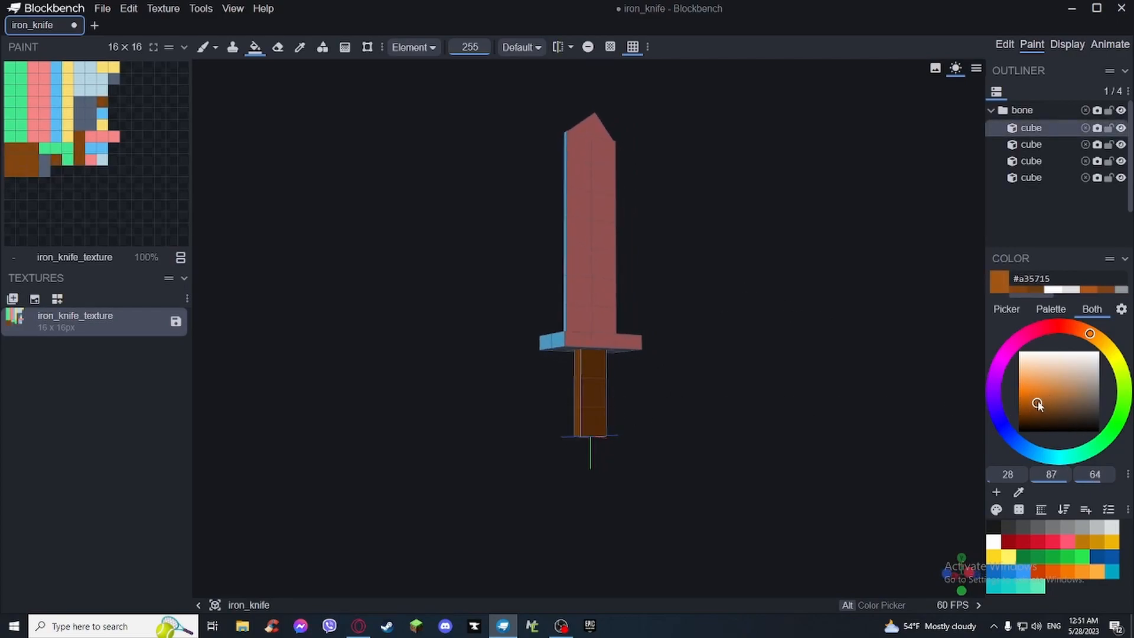
{"action": "left_click", "coordinate": [628, 338]}
{"action": "left_click_drag", "start_coordinate": [627, 339], "coordinate": [756, 337]}
{"action": "scroll", "coordinate": [760, 287], "scroll_direction": "up", "scroll_amount": 4}
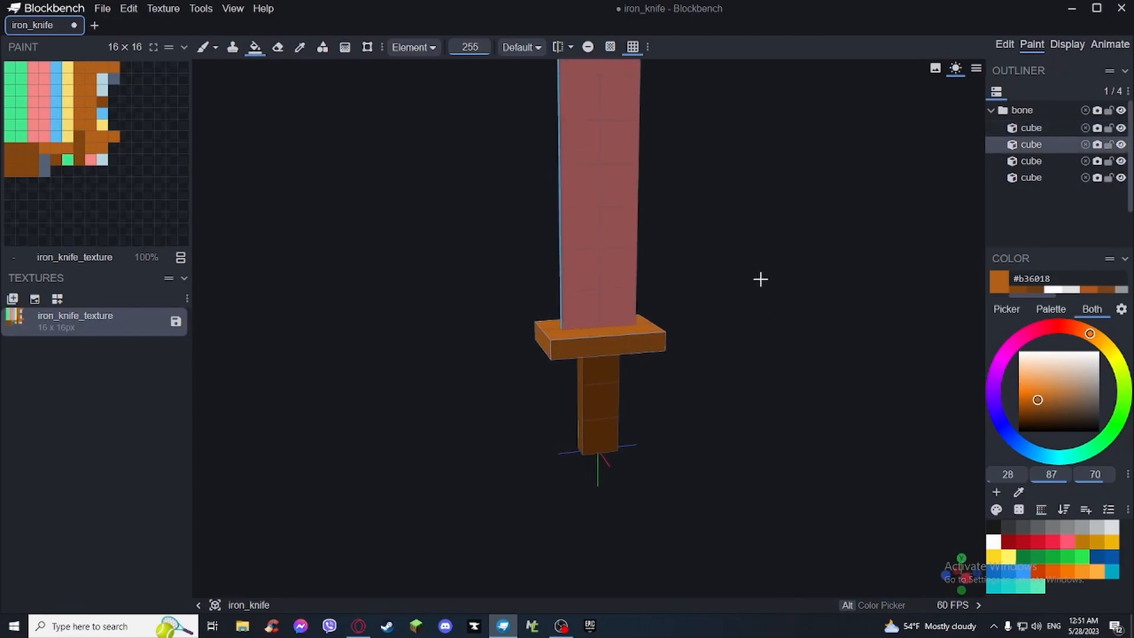
- Fill the blade cube and the tip cube with light grey #e5e5e5
{"action": "right_click_drag", "start_coordinate": [761, 281], "coordinate": [791, 410]}
{"action": "left_click_drag", "start_coordinate": [1072, 390], "coordinate": [1098, 359]}
{"action": "left_click", "coordinate": [655, 325]}
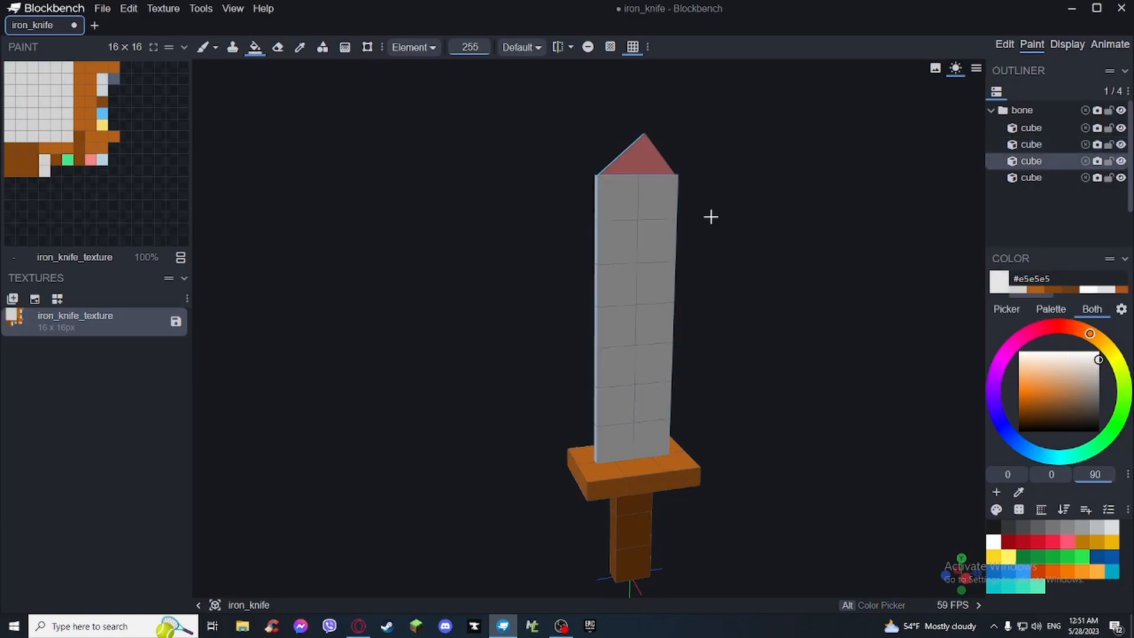
{"action": "left_click", "coordinate": [658, 169]}
{"action": "left_click_drag", "start_coordinate": [757, 225], "coordinate": [705, 224]}
{"action": "scroll", "coordinate": [742, 253], "scroll_direction": "down", "scroll_amount": 5}
{"action": "left_click_drag", "start_coordinate": [742, 258], "coordinate": [684, 248]}
{"action": "left_click_drag", "start_coordinate": [708, 183], "coordinate": [614, 189]}
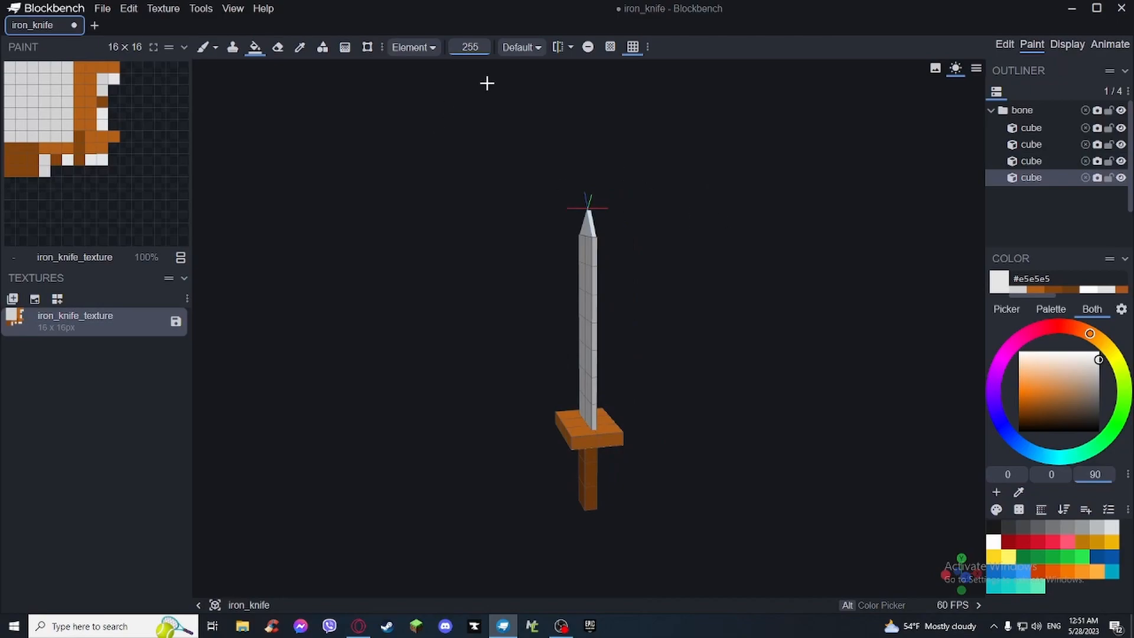
{"action": "mouse_move", "coordinate": [765, 171]}
{"action": "left_mouse_down"}
{"action": "mouse_move", "coordinate": [731, 223]}
{"action": "mouse_move", "coordinate": [622, 205]}
{"action": "mouse_move", "coordinate": [649, 207]}
{"action": "left_mouse_up"}
- Return to Edit mode and deselect the tip cube
{"action": "left_click", "coordinate": [1003, 44]}
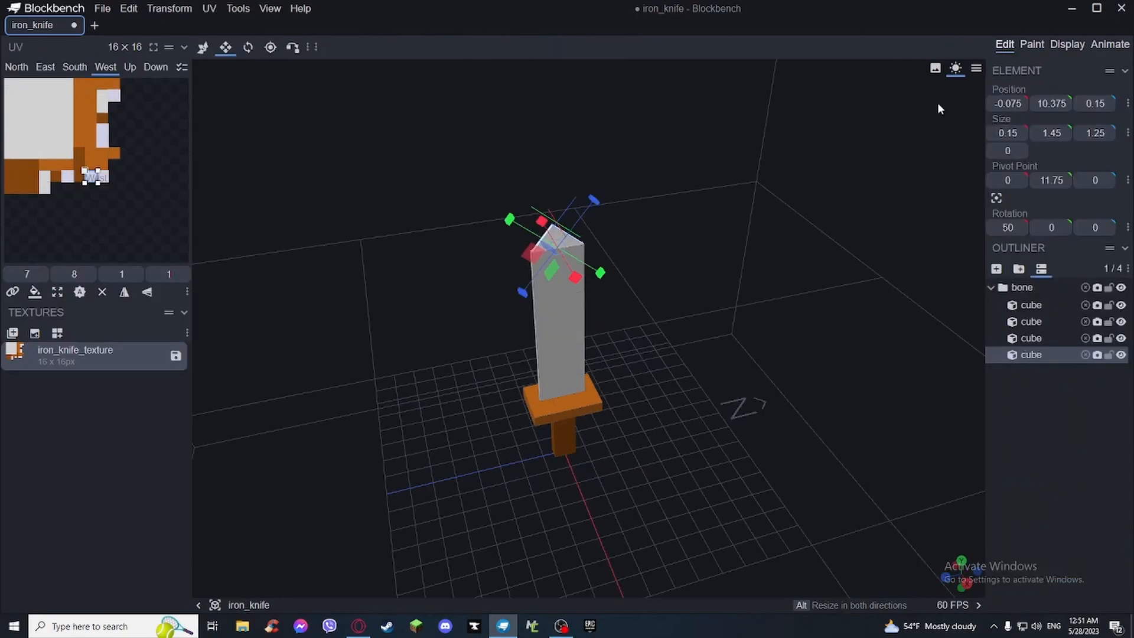
{"action": "left_click", "coordinate": [789, 380]}
{"action": "left_click_drag", "start_coordinate": [790, 379], "coordinate": [811, 363]}
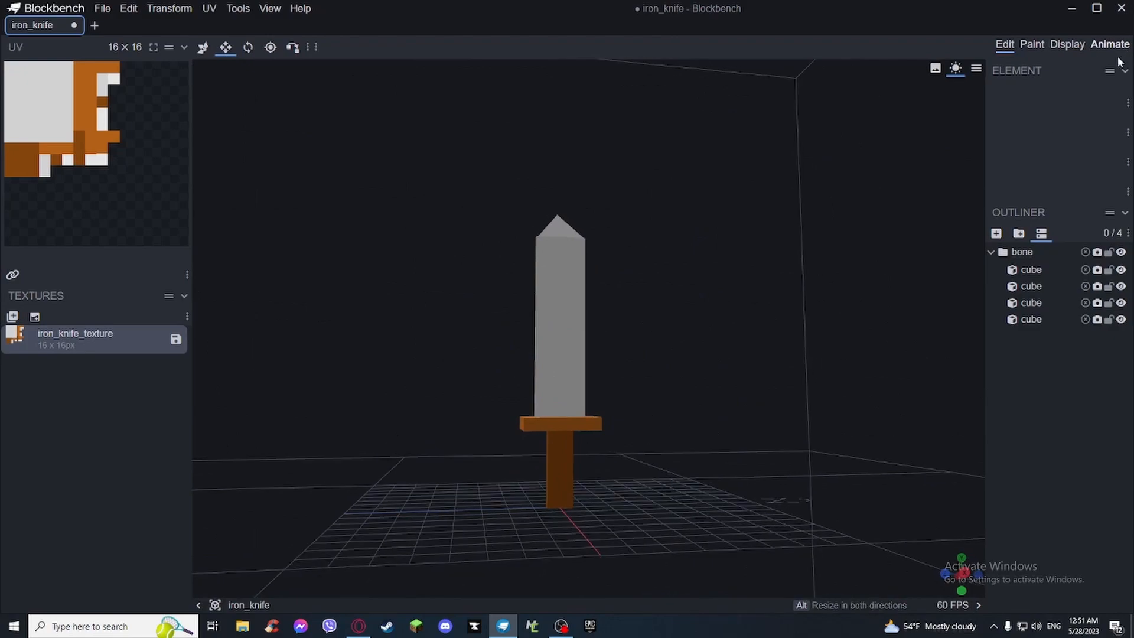
{"action": "left_click", "coordinate": [1026, 51]}
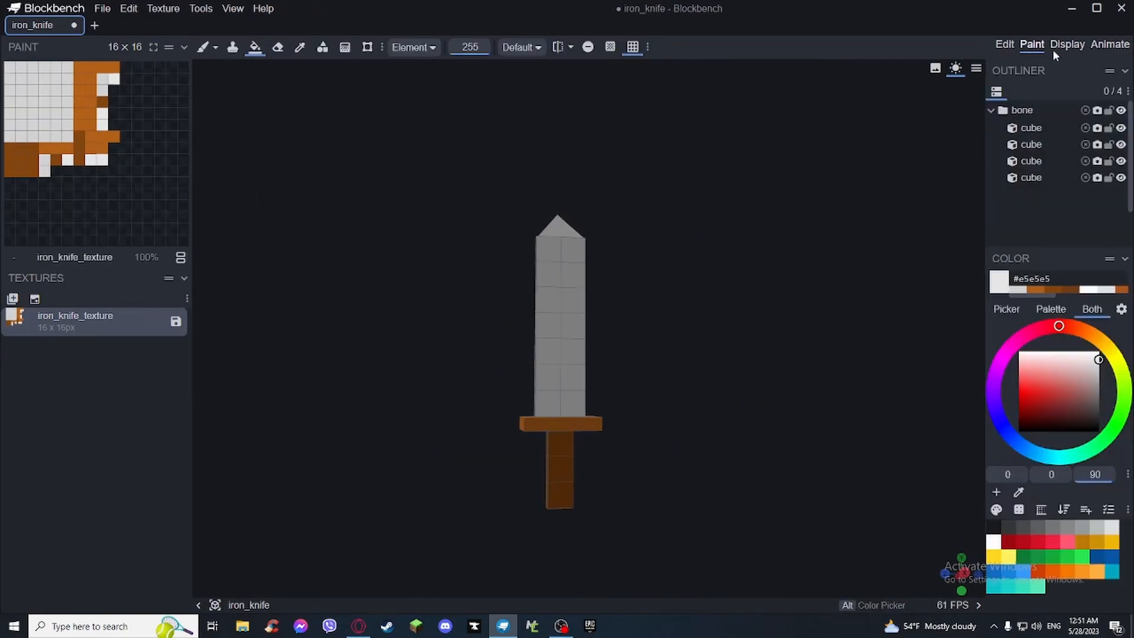
{"action": "left_click", "coordinate": [1007, 48]}
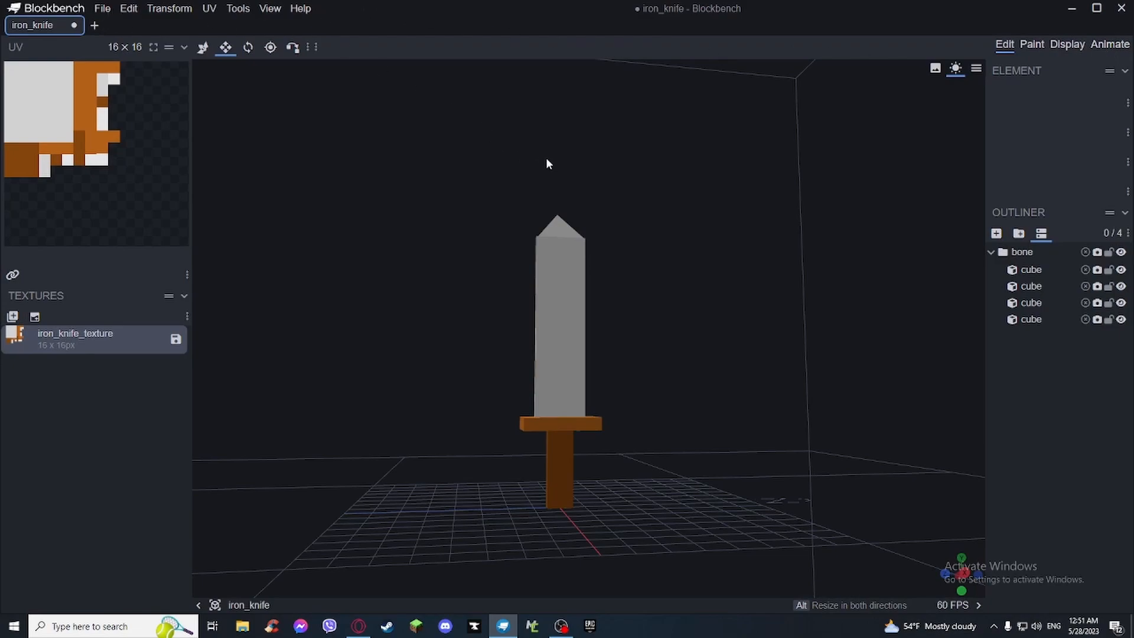
- Confirm Block/Item as the object type in the GeckoLib model settings
{"action": "left_click", "coordinate": [104, 11]}
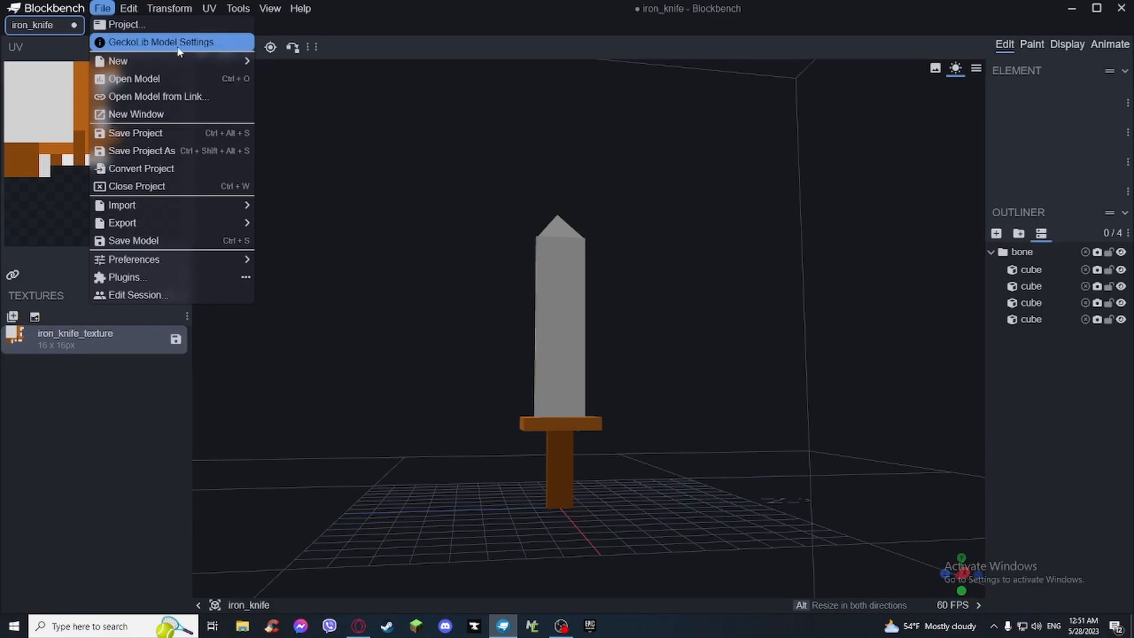
{"action": "left_click", "coordinate": [146, 46]}
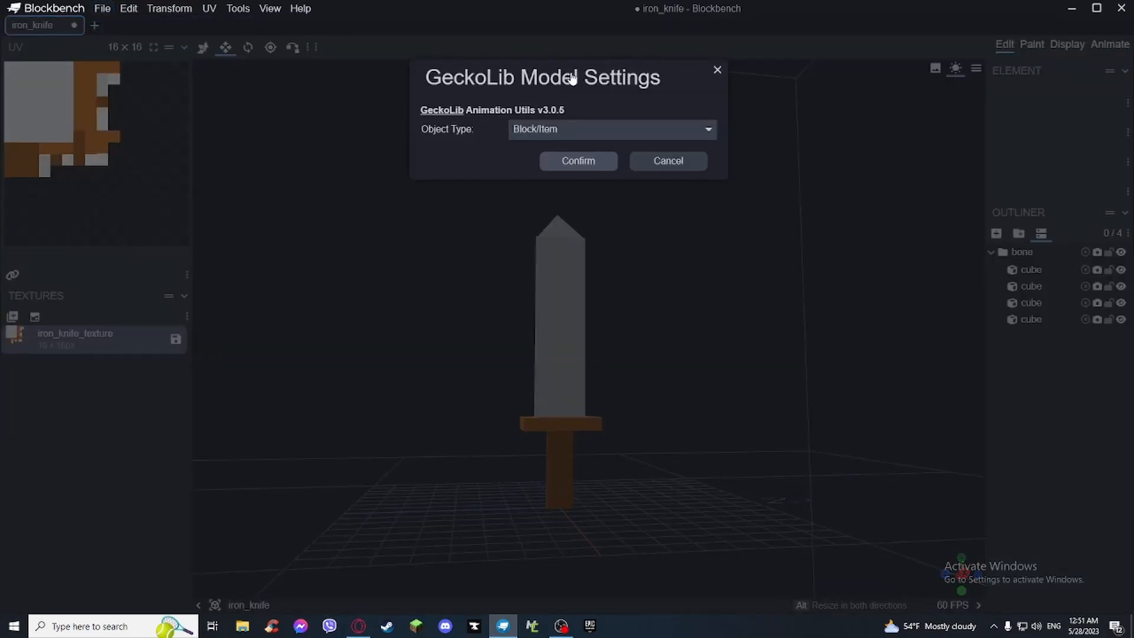
{"action": "left_click", "coordinate": [608, 127]}
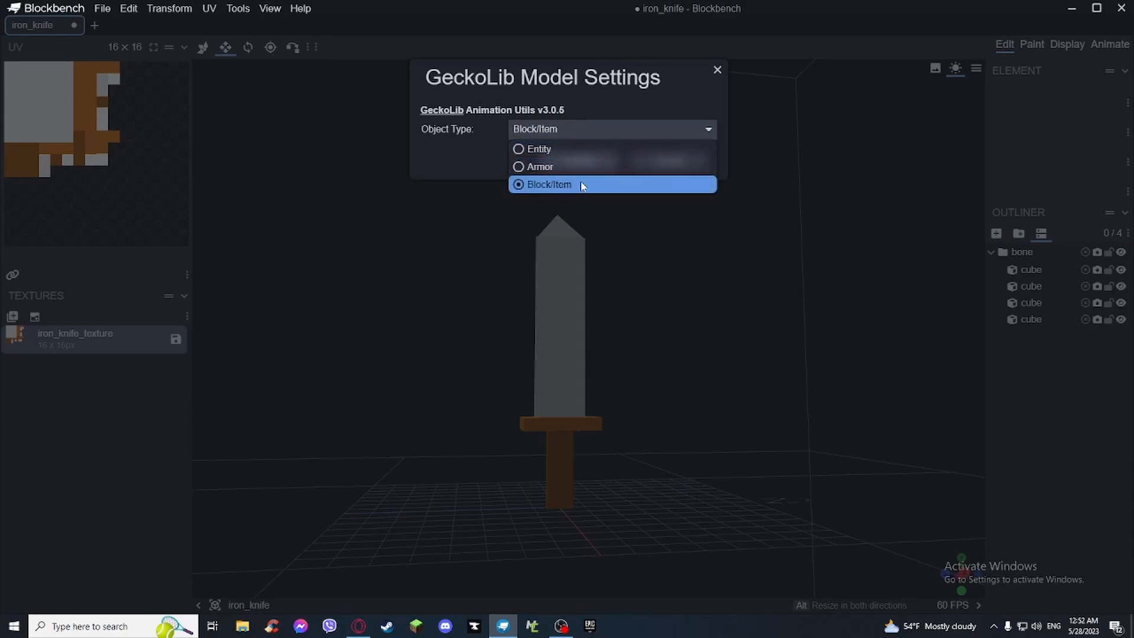
{"action": "left_click", "coordinate": [574, 125]}
{"action": "left_click", "coordinate": [573, 123]}
{"action": "left_click", "coordinate": [556, 183]}
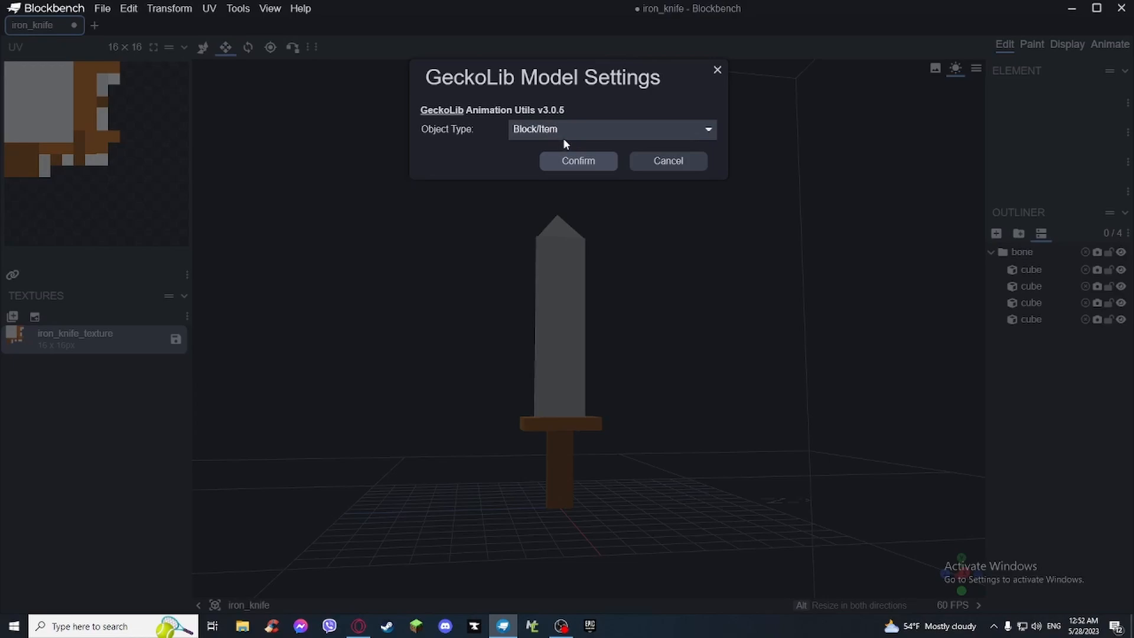
{"action": "left_click", "coordinate": [584, 163]}
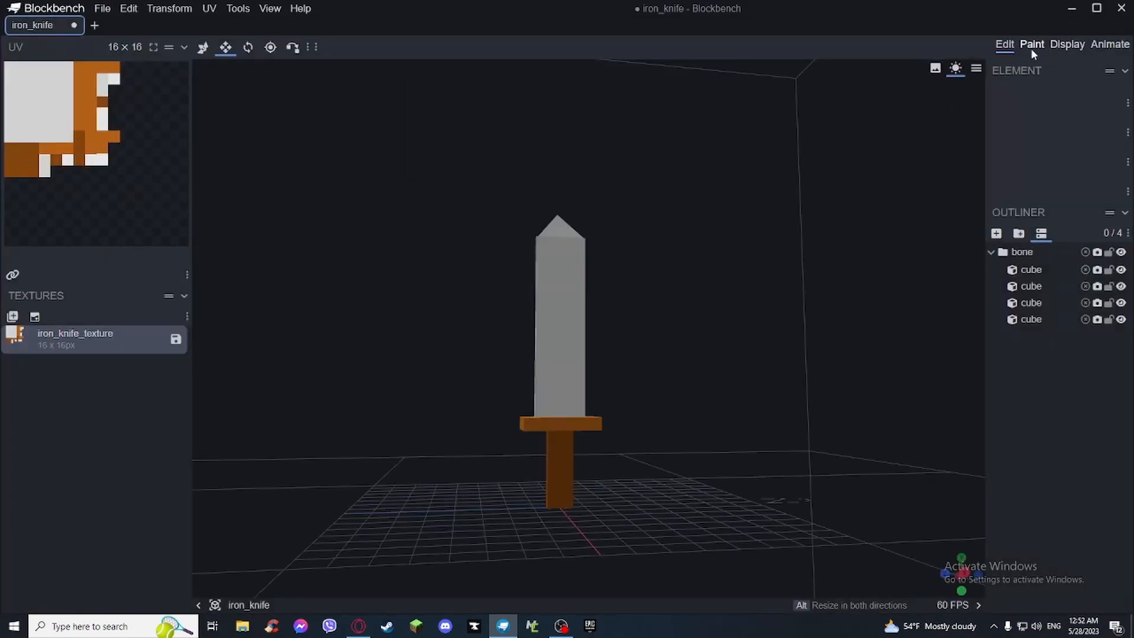
- Switch to Display mode and move the knife into the third-person right hand with a Y translation of -2.5
{"action": "left_click", "coordinate": [1066, 46]}
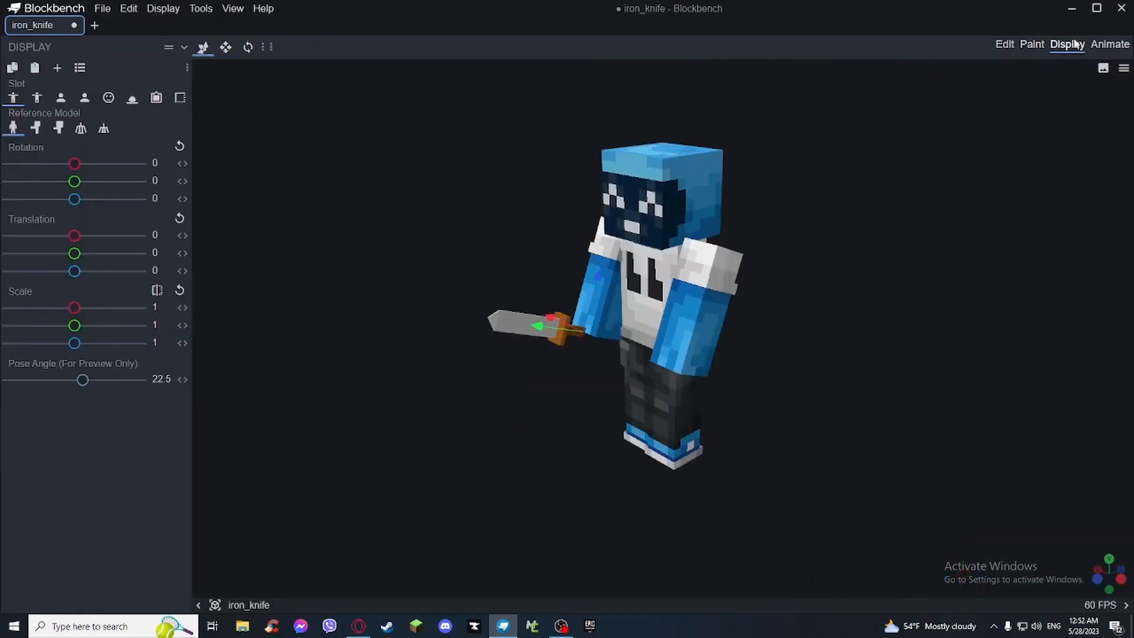
{"action": "left_click", "coordinate": [1108, 44]}
{"action": "left_click", "coordinate": [1031, 45]}
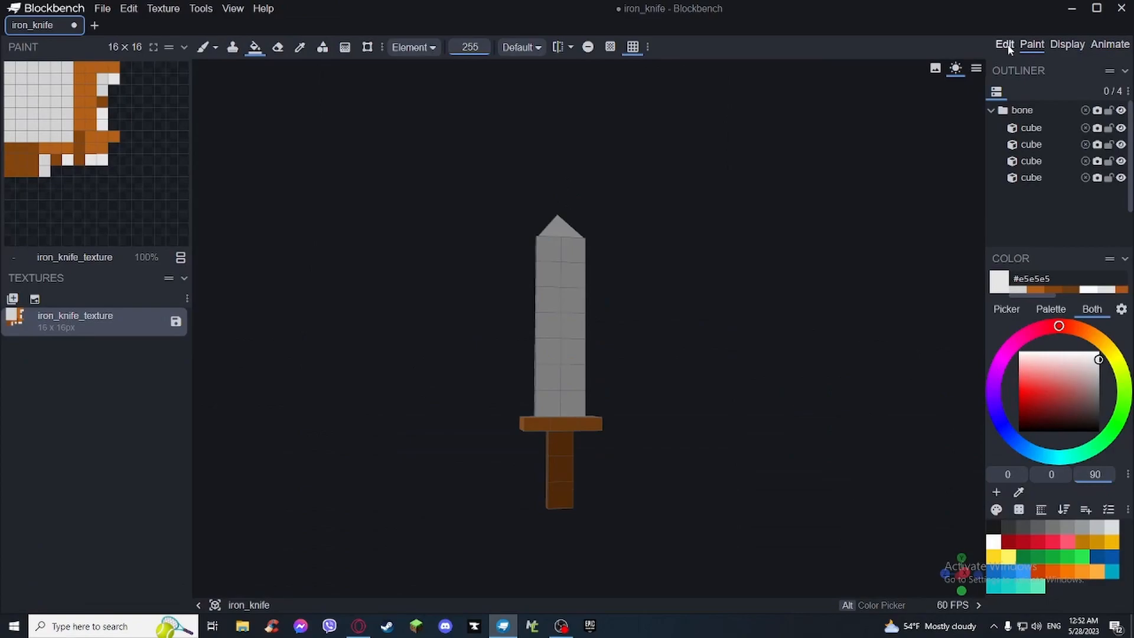
{"action": "left_click", "coordinate": [1068, 48]}
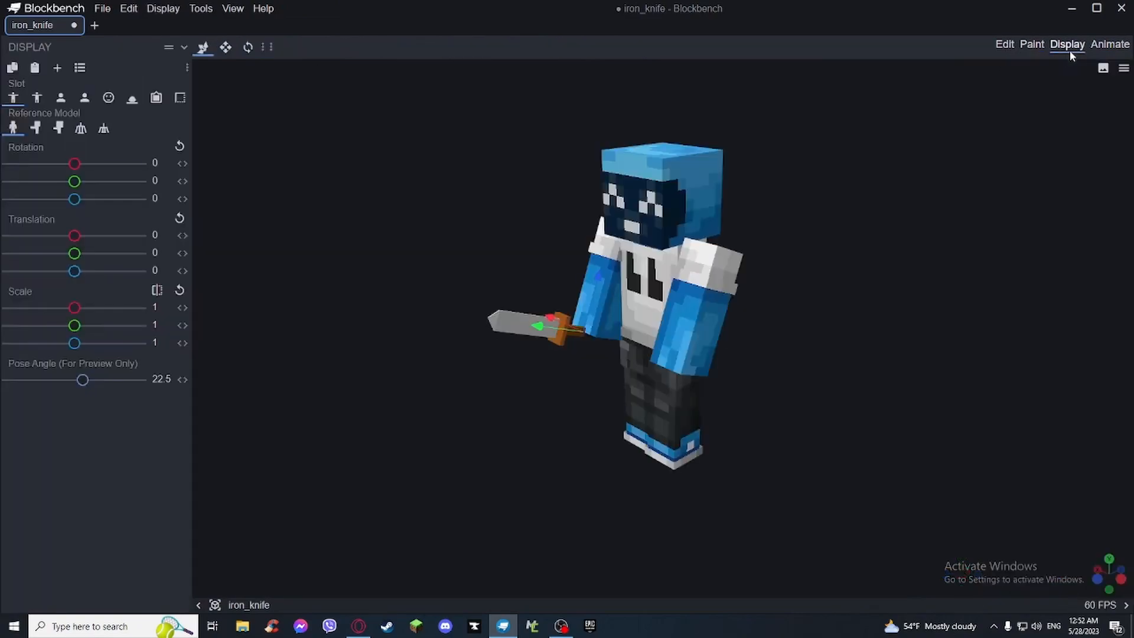
{"action": "left_click_drag", "start_coordinate": [770, 339], "coordinate": [811, 360]}
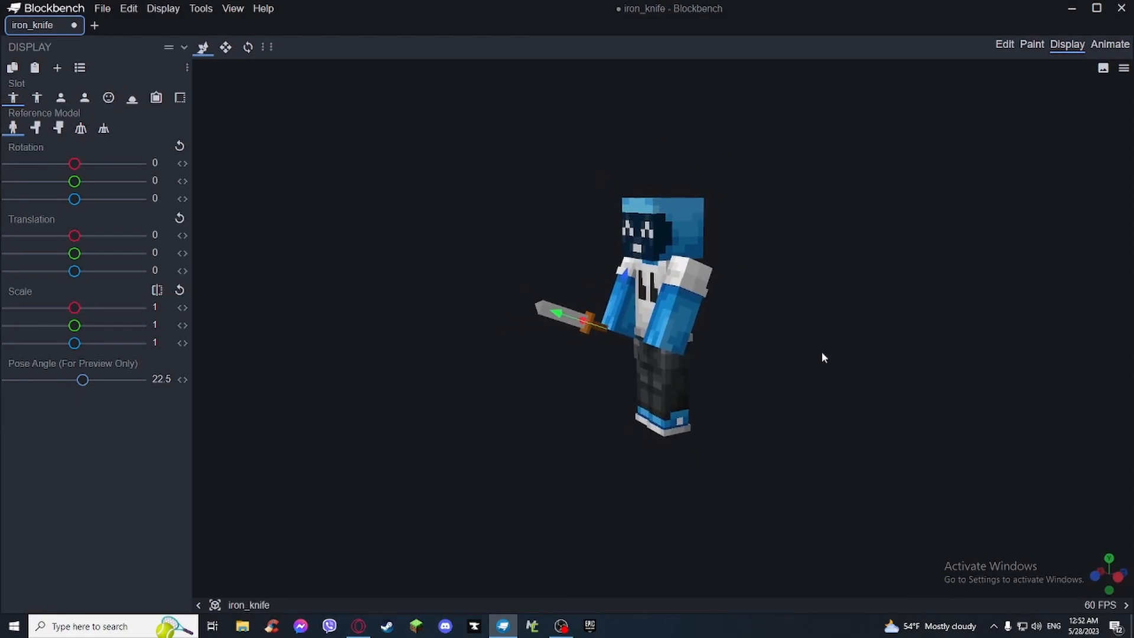
{"action": "left_click_drag", "start_coordinate": [826, 251], "coordinate": [798, 262]}
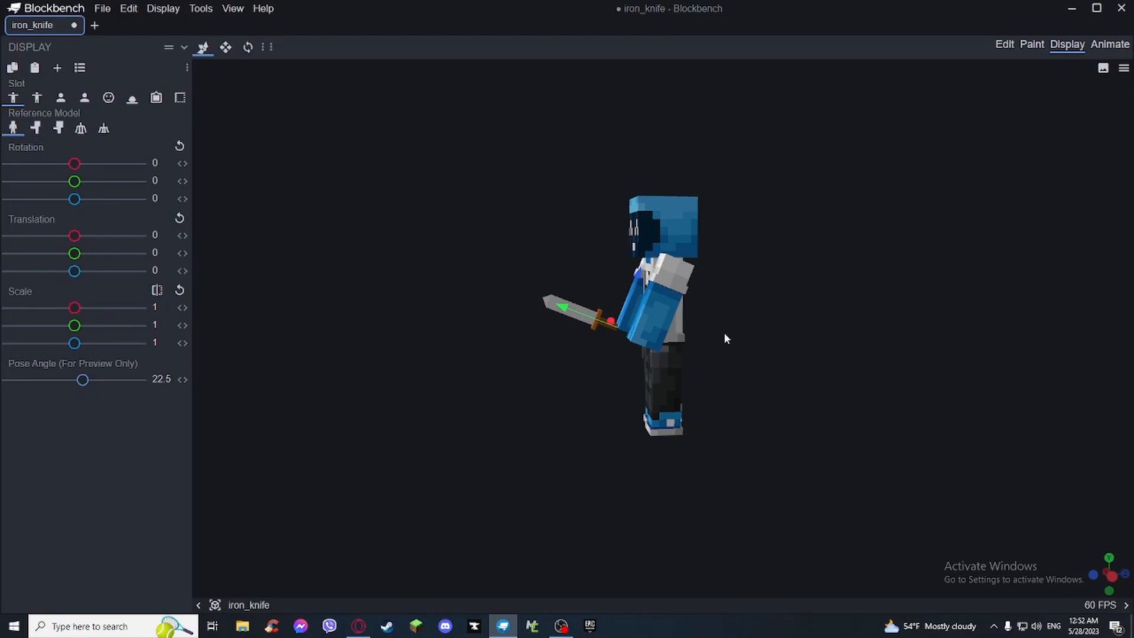
{"action": "scroll", "coordinate": [731, 321], "scroll_direction": "up", "scroll_amount": 4}
{"action": "mouse_move", "coordinate": [787, 326]}
{"action": "left_mouse_down"}
{"action": "mouse_move", "coordinate": [758, 327]}
{"action": "mouse_move", "coordinate": [783, 329]}
{"action": "left_mouse_up"}
{"action": "left_click_drag", "start_coordinate": [624, 261], "coordinate": [612, 260]}
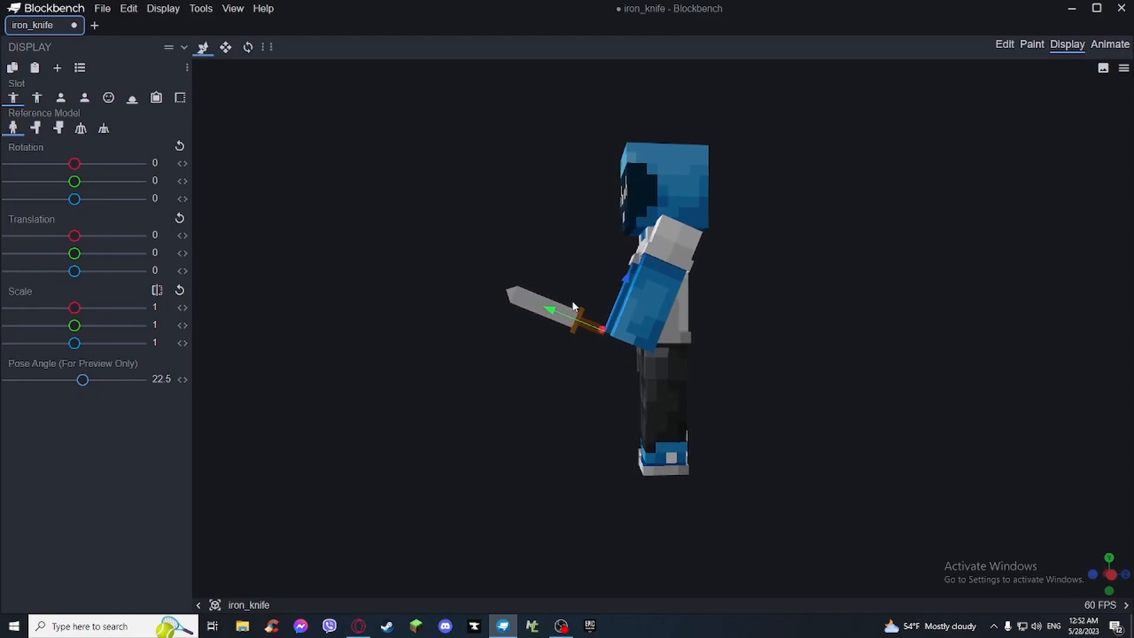
{"action": "mouse_move", "coordinate": [575, 310]}
{"action": "left_mouse_down"}
{"action": "mouse_move", "coordinate": [590, 327]}
{"action": "mouse_move", "coordinate": [576, 320]}
{"action": "left_mouse_up"}
- Scale the knife in the third-person right hand evenly on all axes to about 1.09
{"action": "key", "text": "s"}
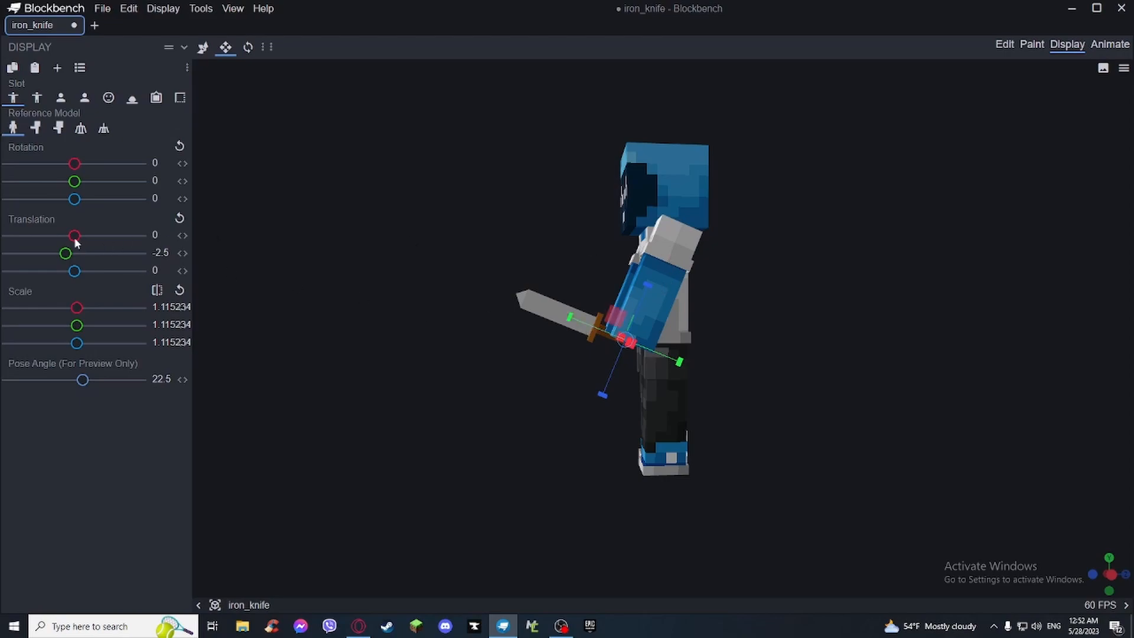
{"action": "left_click_drag", "start_coordinate": [576, 319], "coordinate": [611, 390]}
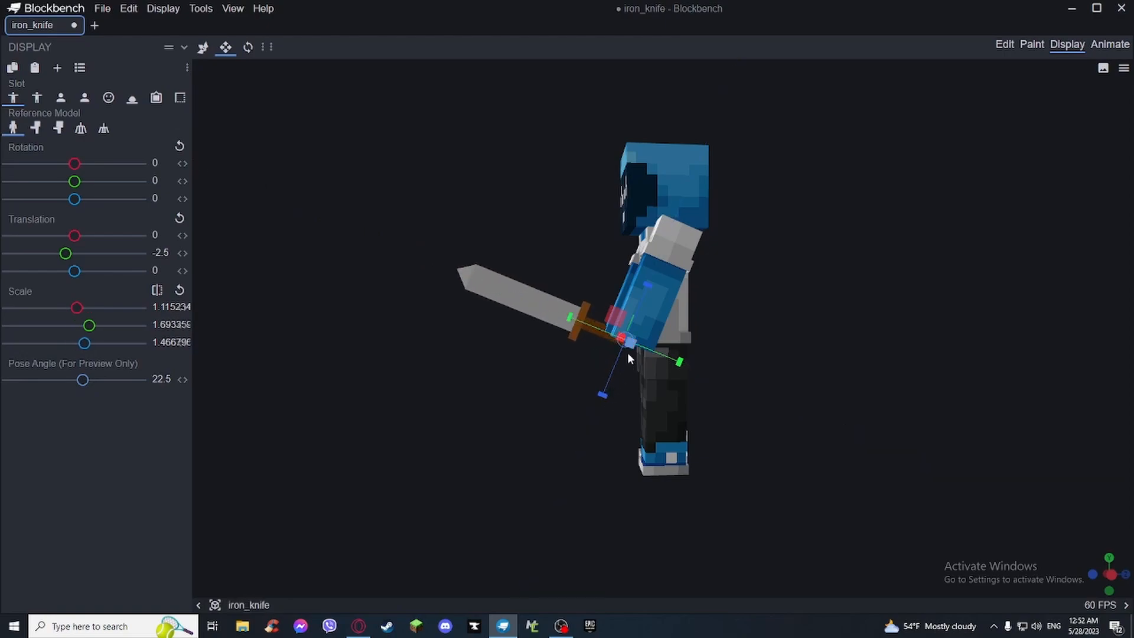
{"action": "key", "text": "ctrl+z"}
{"action": "left_click_drag", "start_coordinate": [585, 225], "coordinate": [563, 248]}
{"action": "left_click_drag", "start_coordinate": [571, 319], "coordinate": [576, 320], "text": "shift"}
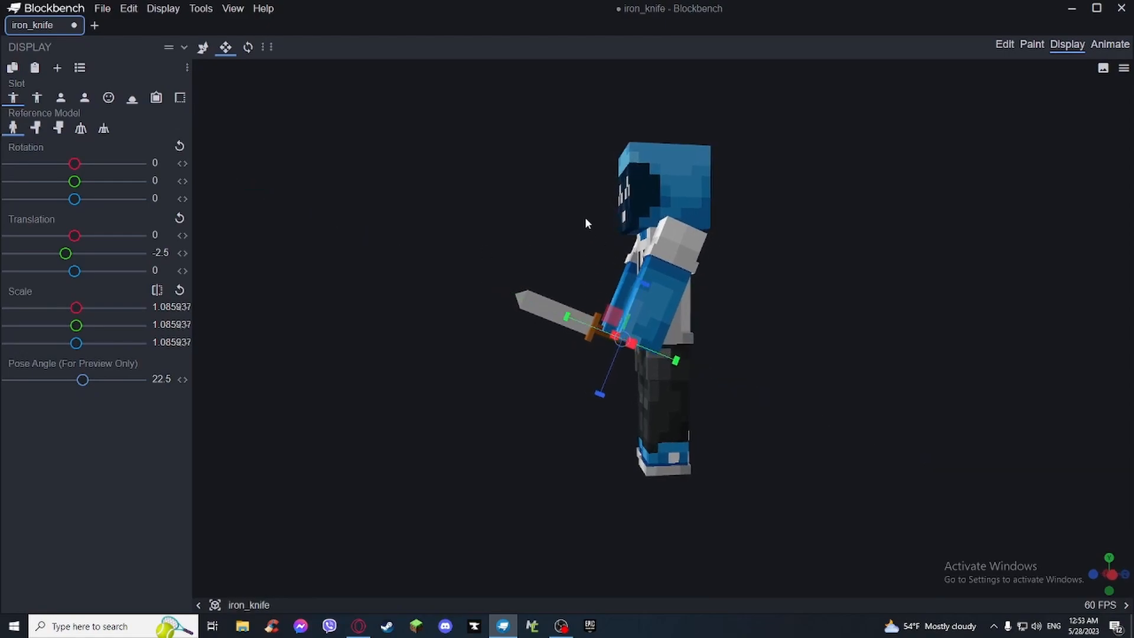
{"action": "left_click_drag", "start_coordinate": [586, 224], "coordinate": [585, 241]}
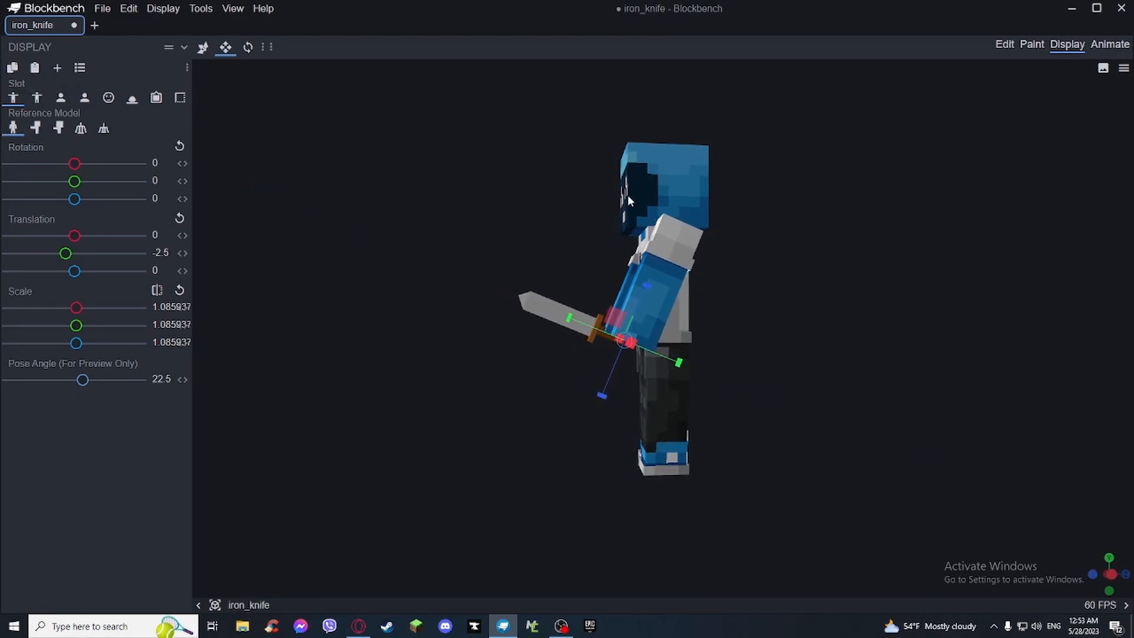
- In the third-person left-hand slot, move the knife to Y translation 5.5 and scale it to about 1.65 in Y and 0.73 in Z
{"action": "left_click", "coordinate": [37, 97]}
{"action": "left_click_drag", "start_coordinate": [555, 201], "coordinate": [511, 170]}
{"action": "key", "text": "v"}
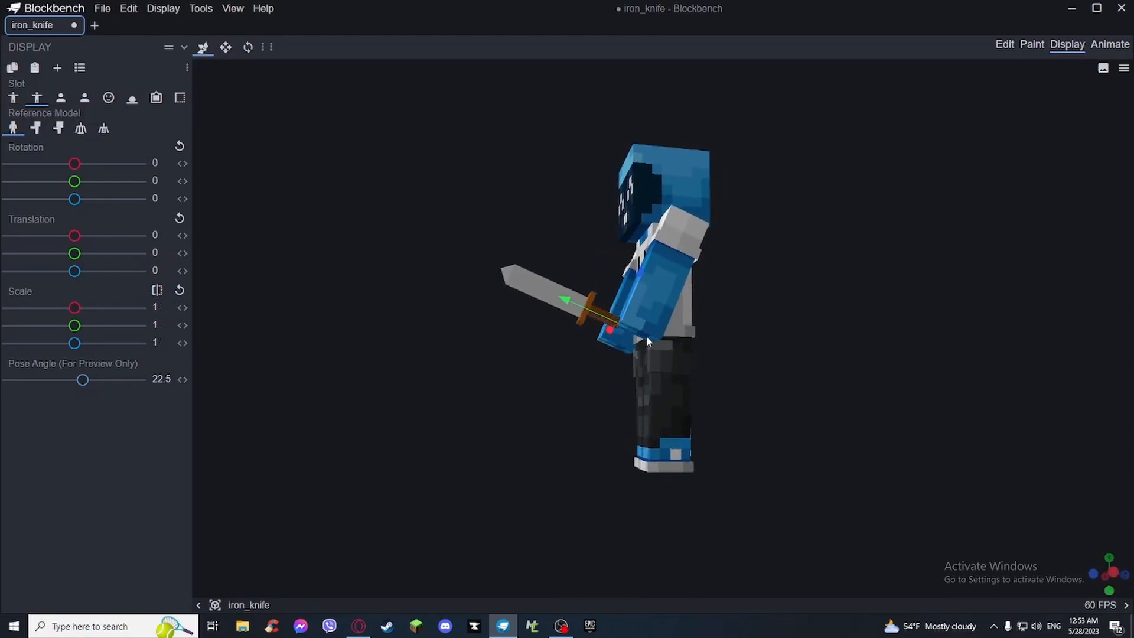
{"action": "left_click_drag", "start_coordinate": [587, 304], "coordinate": [574, 287]}
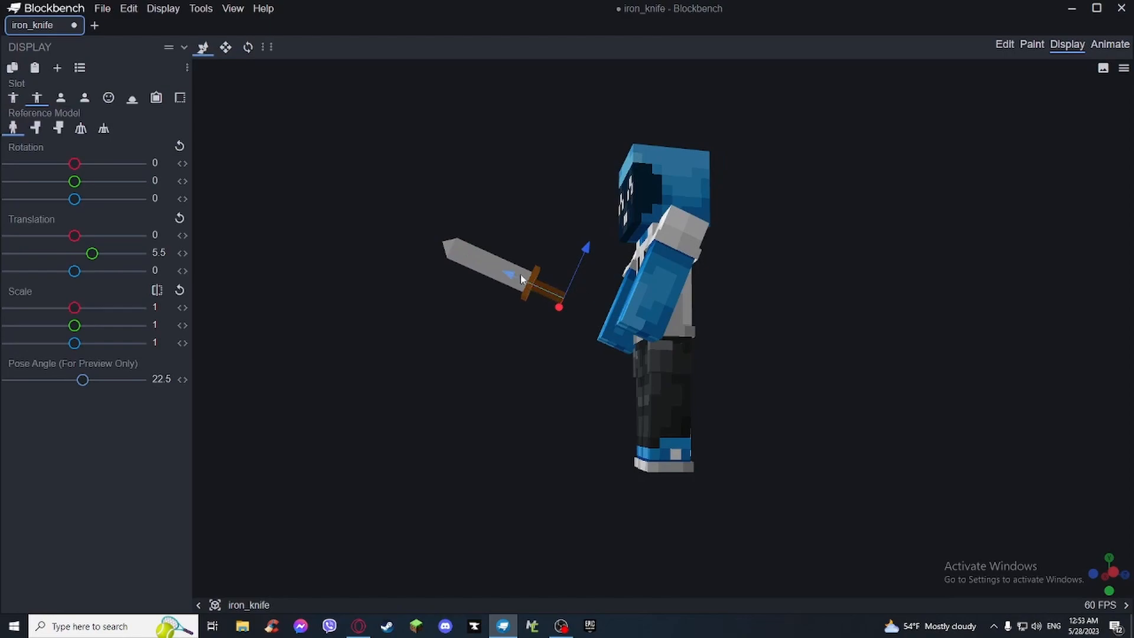
{"action": "left_click_drag", "start_coordinate": [586, 247], "coordinate": [578, 266]}
{"action": "left_click_drag", "start_coordinate": [617, 323], "coordinate": [658, 354]}
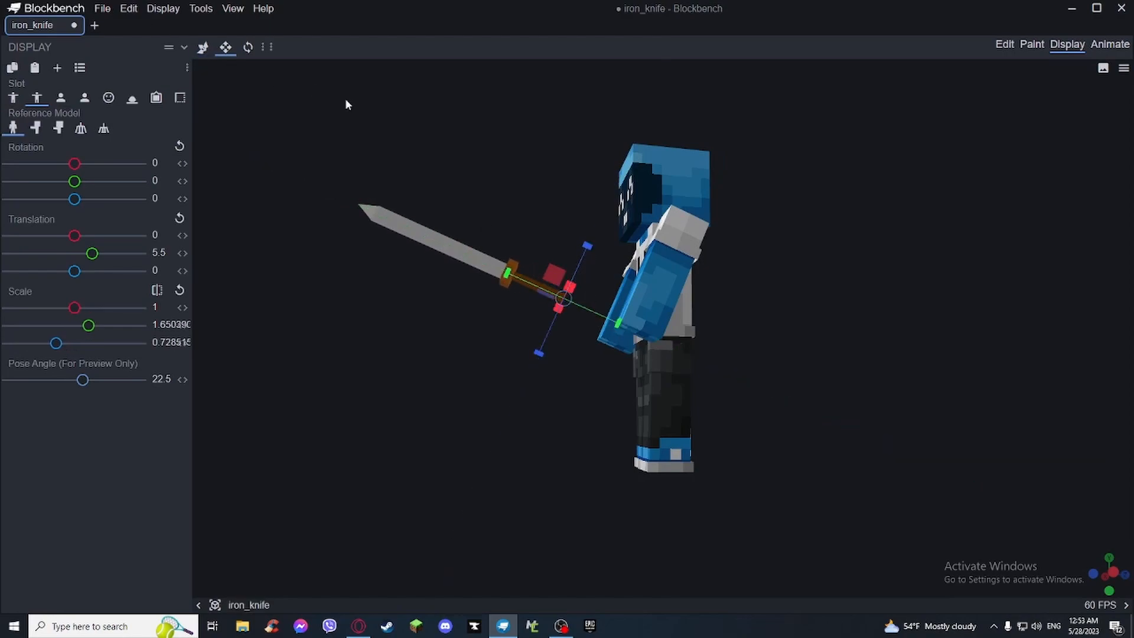
- Copy the third-person right-hand display settings and apply them to the third-person left-hand slot
{"action": "left_click", "coordinate": [12, 98]}
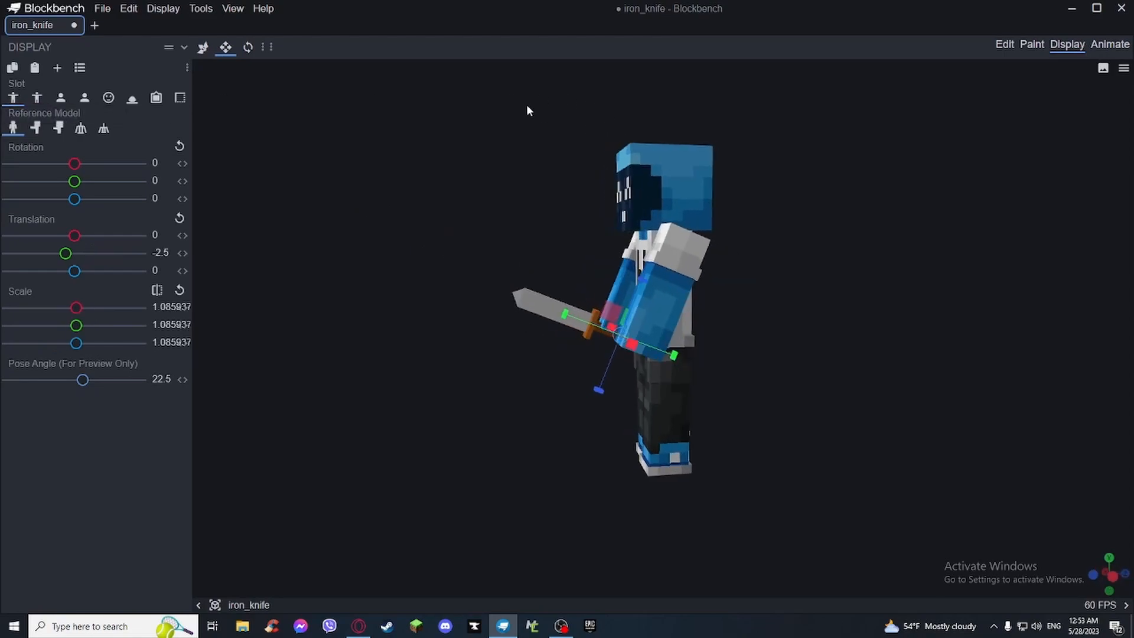
{"action": "left_click_drag", "start_coordinate": [661, 235], "coordinate": [706, 260]}
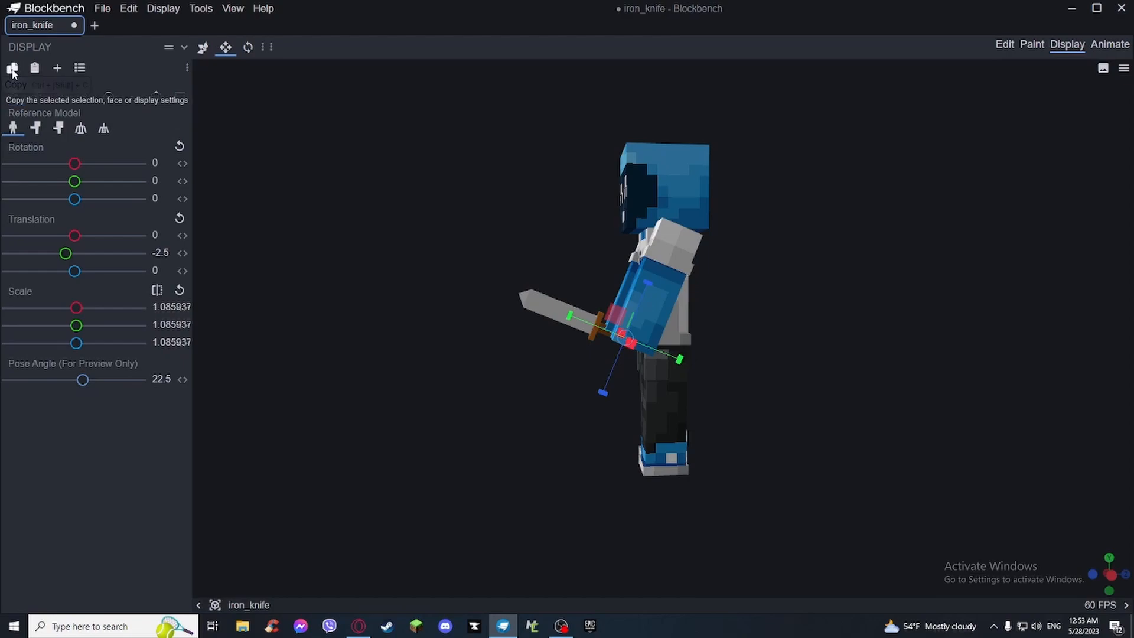
{"action": "left_click", "coordinate": [36, 105]}
{"action": "left_click_drag", "start_coordinate": [413, 171], "coordinate": [346, 154]}
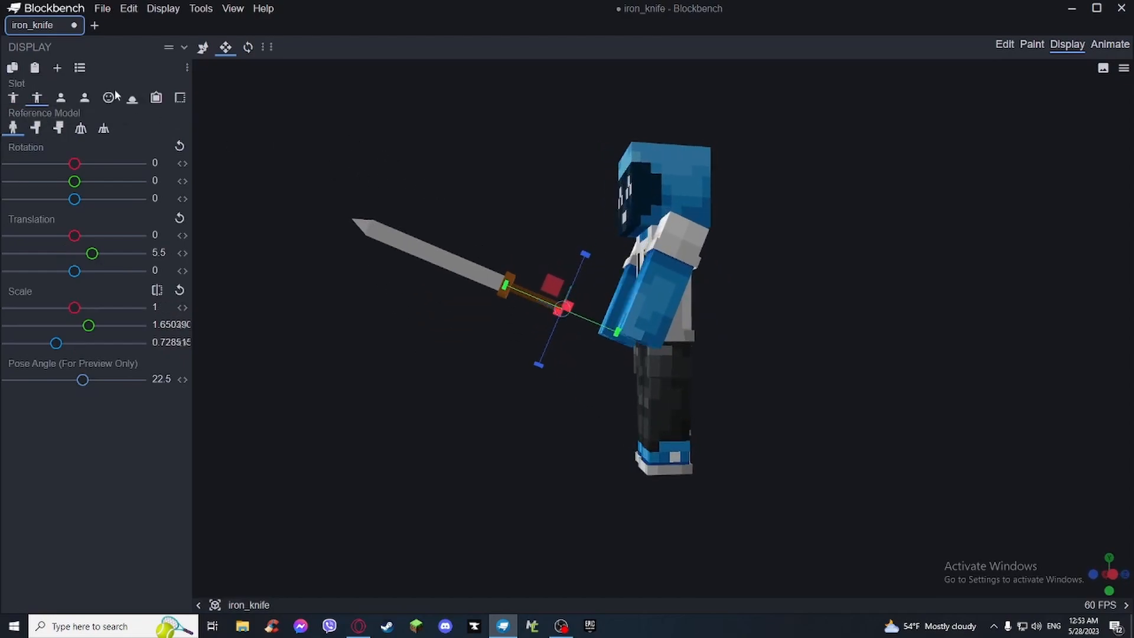
{"action": "left_click", "coordinate": [36, 69]}
{"action": "left_click_drag", "start_coordinate": [599, 231], "coordinate": [630, 258]}
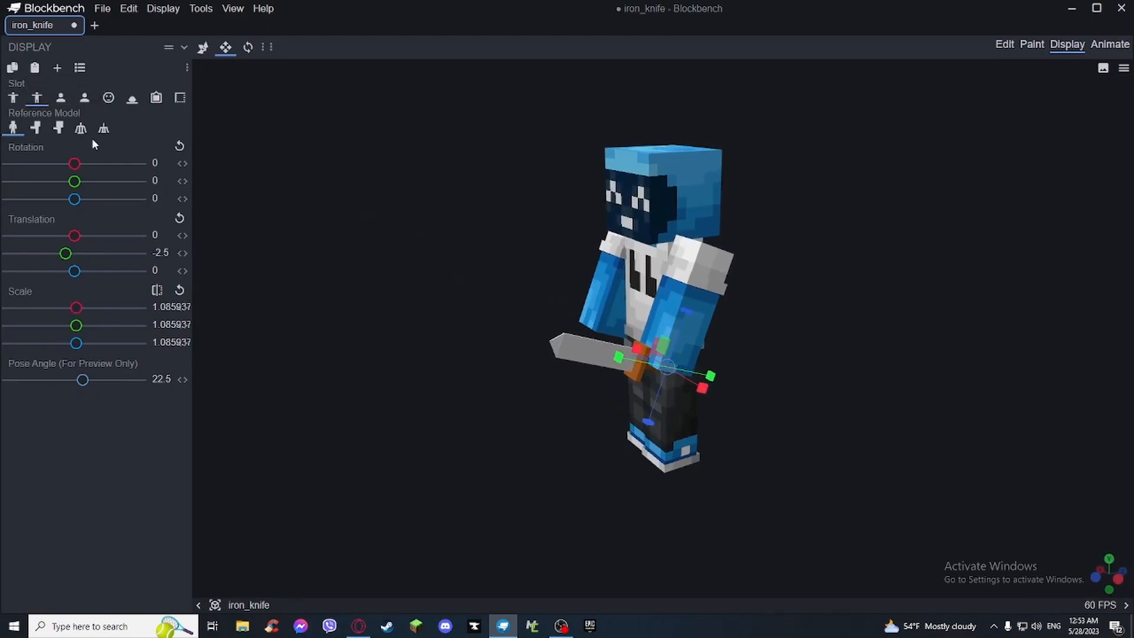
{"action": "left_click", "coordinate": [17, 100]}
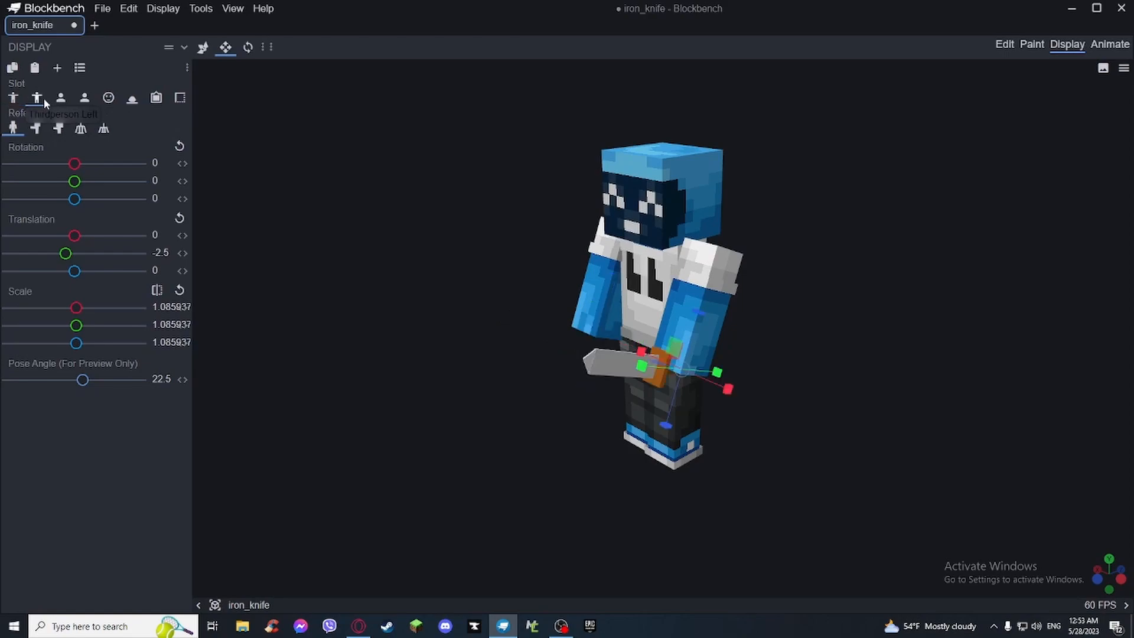
- In the first-person right-hand slot, rotate the knife to X -4 and Z -5.25, lower it to Y -0.75, and scale it evenly to about 1.18
{"action": "left_click", "coordinate": [60, 98]}
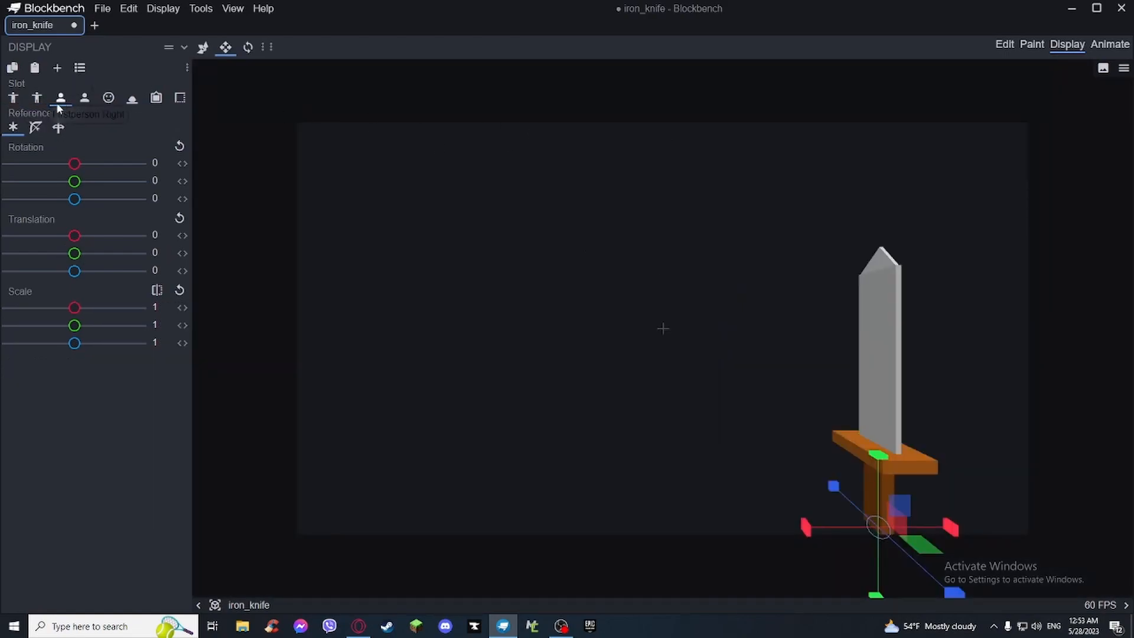
{"action": "left_click_drag", "start_coordinate": [880, 450], "coordinate": [879, 427]}
{"action": "key", "text": "r"}
{"action": "left_click_drag", "start_coordinate": [851, 487], "coordinate": [864, 551]}
{"action": "key", "text": "v"}
{"action": "left_click_drag", "start_coordinate": [884, 507], "coordinate": [927, 560]}
{"action": "key", "text": "r"}
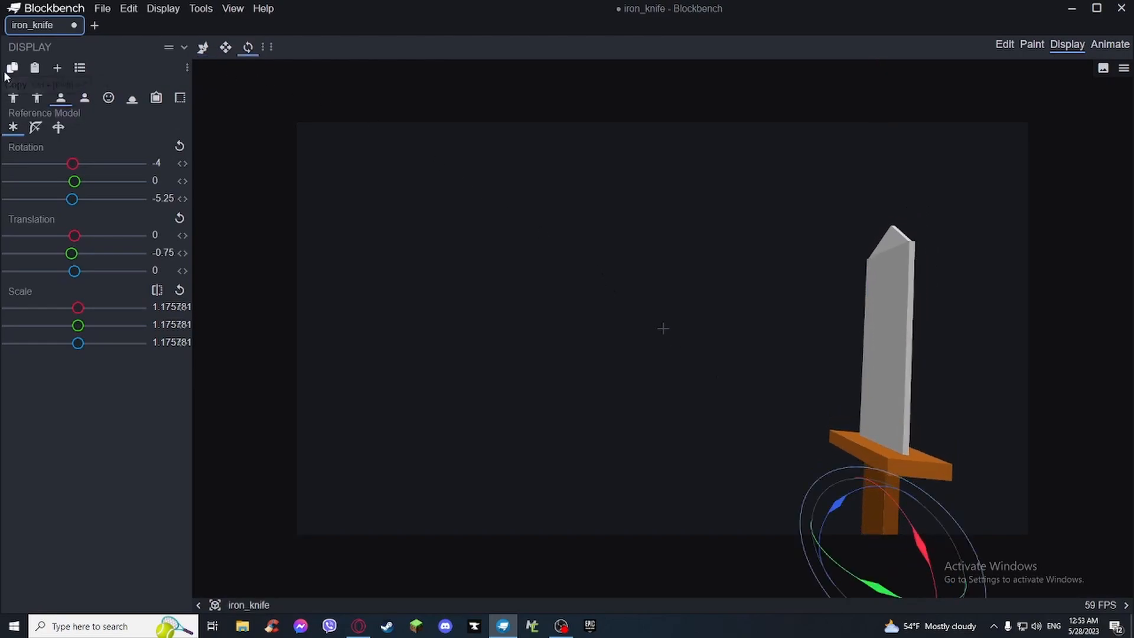
- Apply the first-person right-hand display settings to the first-person left-hand slot
{"action": "left_click", "coordinate": [85, 97]}
{"action": "left_click_drag", "start_coordinate": [444, 481], "coordinate": [415, 504]}
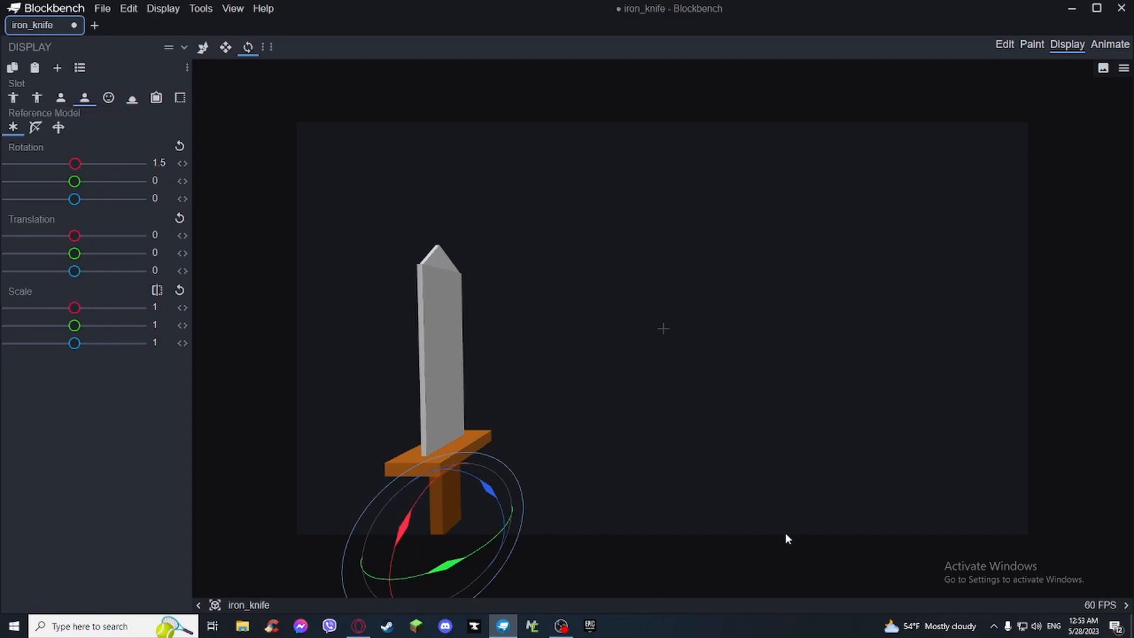
{"action": "left_click_drag", "start_coordinate": [431, 487], "coordinate": [417, 500]}
{"action": "key", "text": "v"}
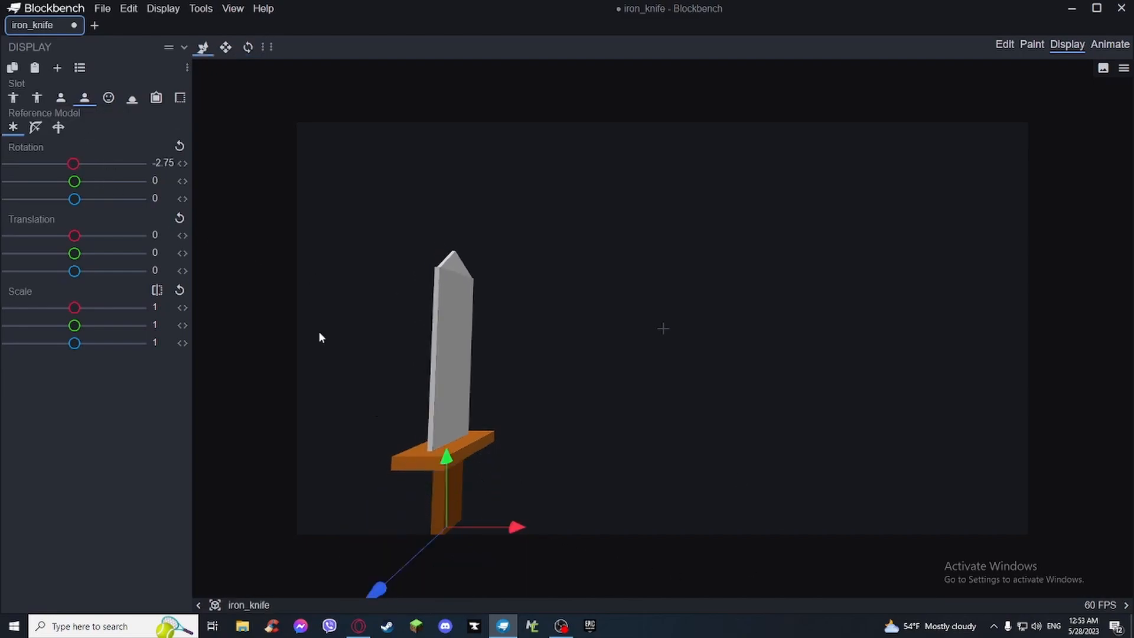
{"action": "left_click", "coordinate": [34, 67]}
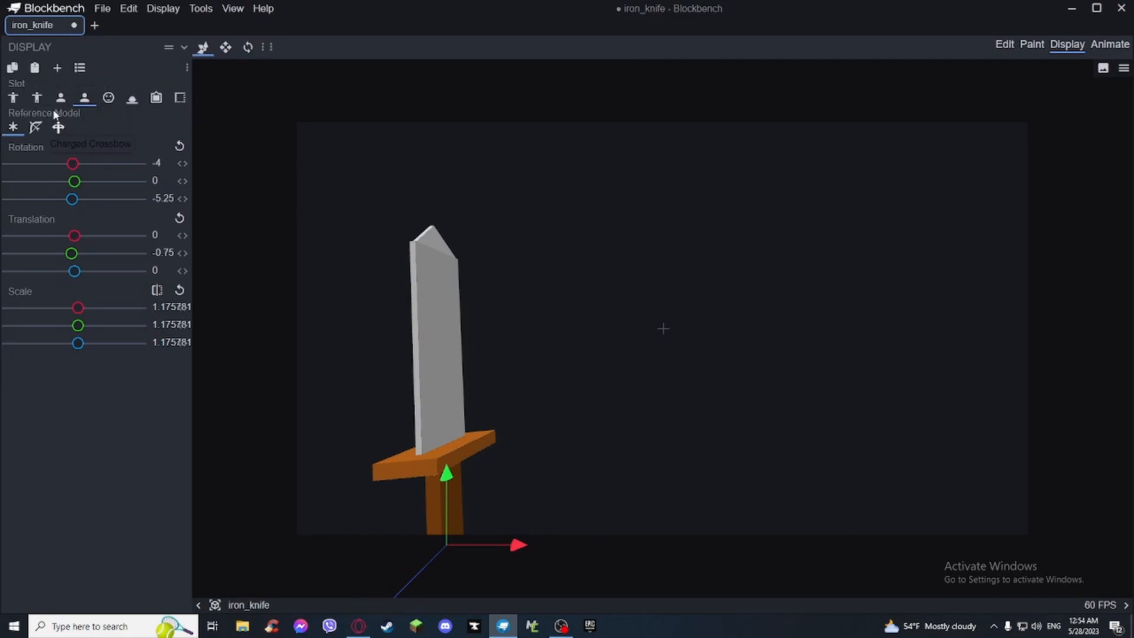
- Raise the knife to Y translation 4 in the head slot, and in the ground slot lower it to Y -4.75 and scale it to about 1.11
{"action": "left_click", "coordinate": [110, 99]}
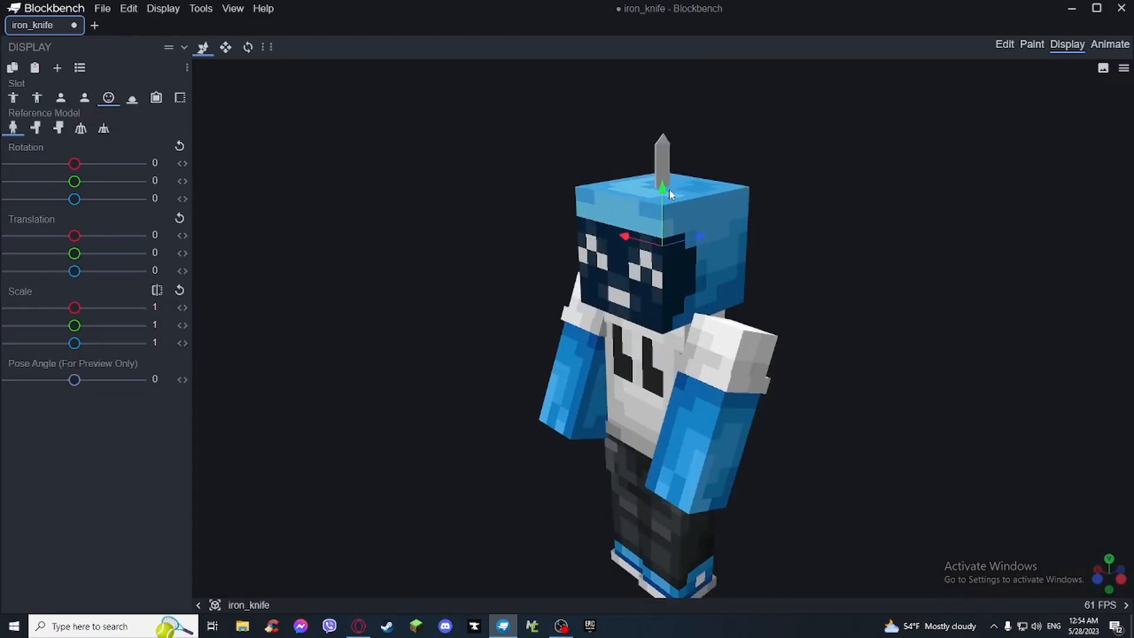
{"action": "left_click", "coordinate": [132, 99]}
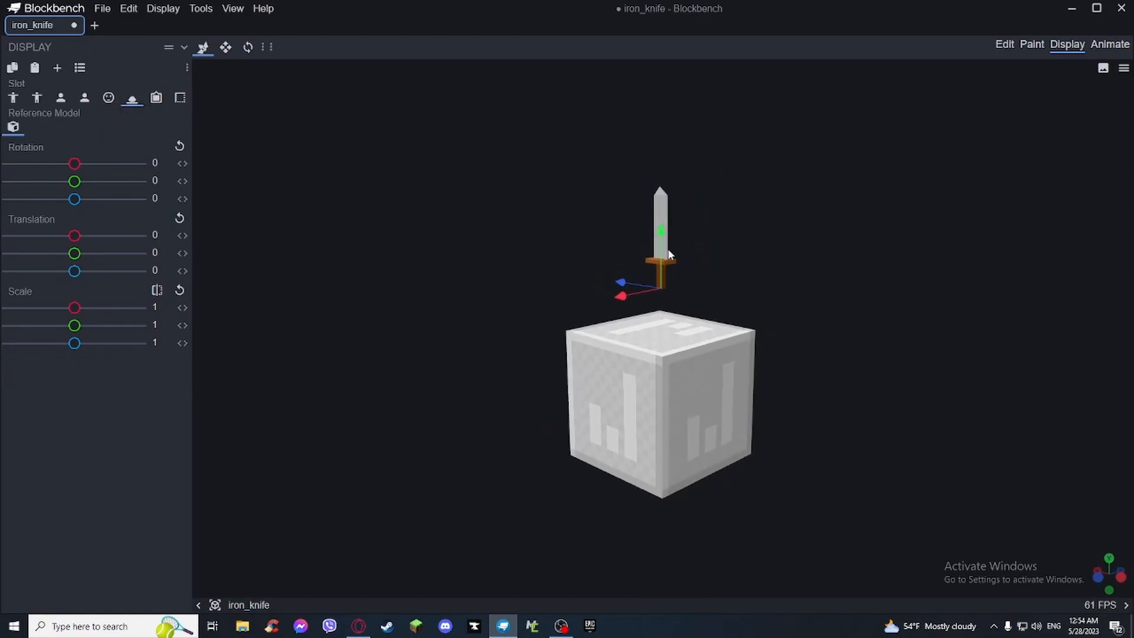
{"action": "left_click_drag", "start_coordinate": [662, 251], "coordinate": [668, 276]}
{"action": "key", "text": "s"}
- Adjust the knife's placement in the item frame display slot
{"action": "left_click", "coordinate": [156, 98]}
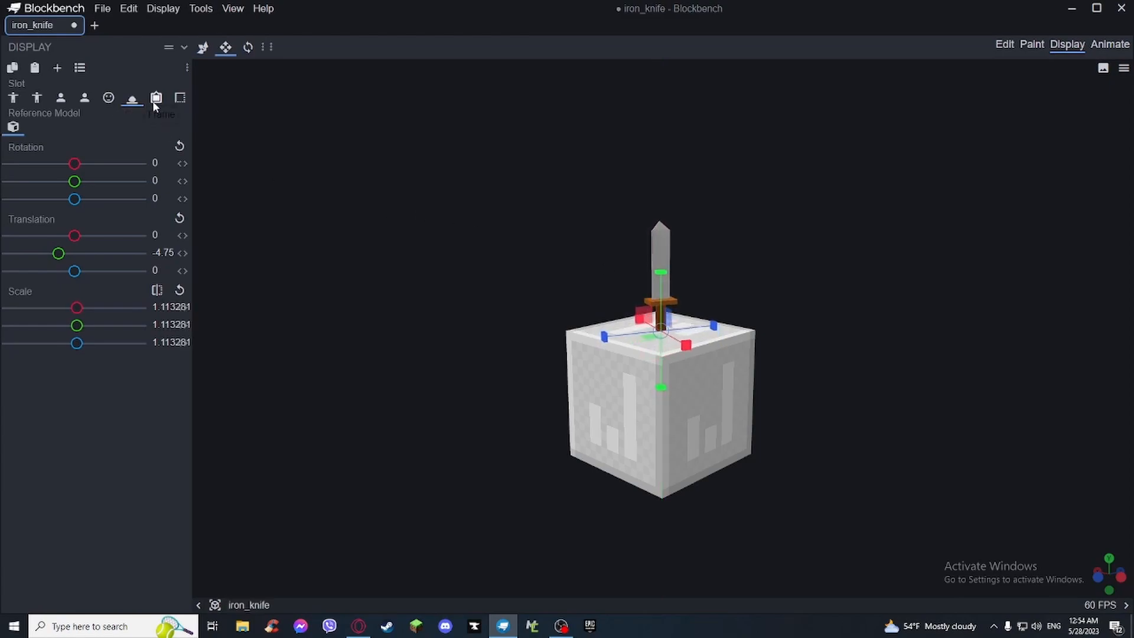
{"action": "left_click_drag", "start_coordinate": [556, 180], "coordinate": [545, 289]}
{"action": "key", "text": "v"}
{"action": "key", "text": "r"}
- In the GUI slot, lower the knife to Y translation -4.5 and switch the reference model to the hotbar
{"action": "left_click", "coordinate": [180, 97]}
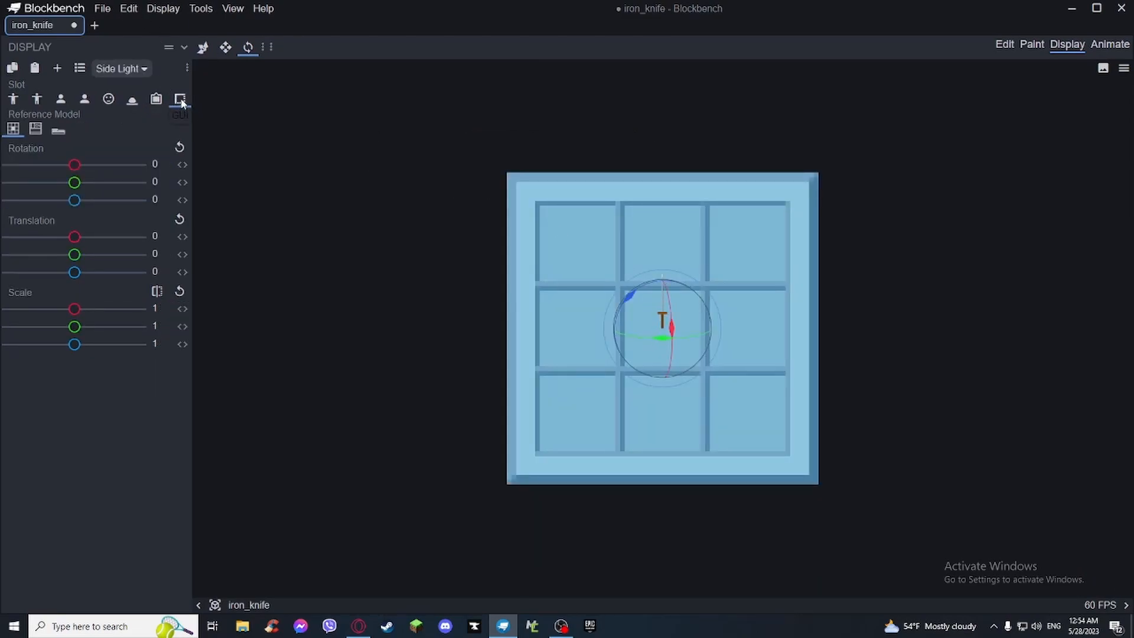
{"action": "key", "text": "v"}
{"action": "left_click_drag", "start_coordinate": [663, 277], "coordinate": [676, 367]}
{"action": "key", "text": "r"}
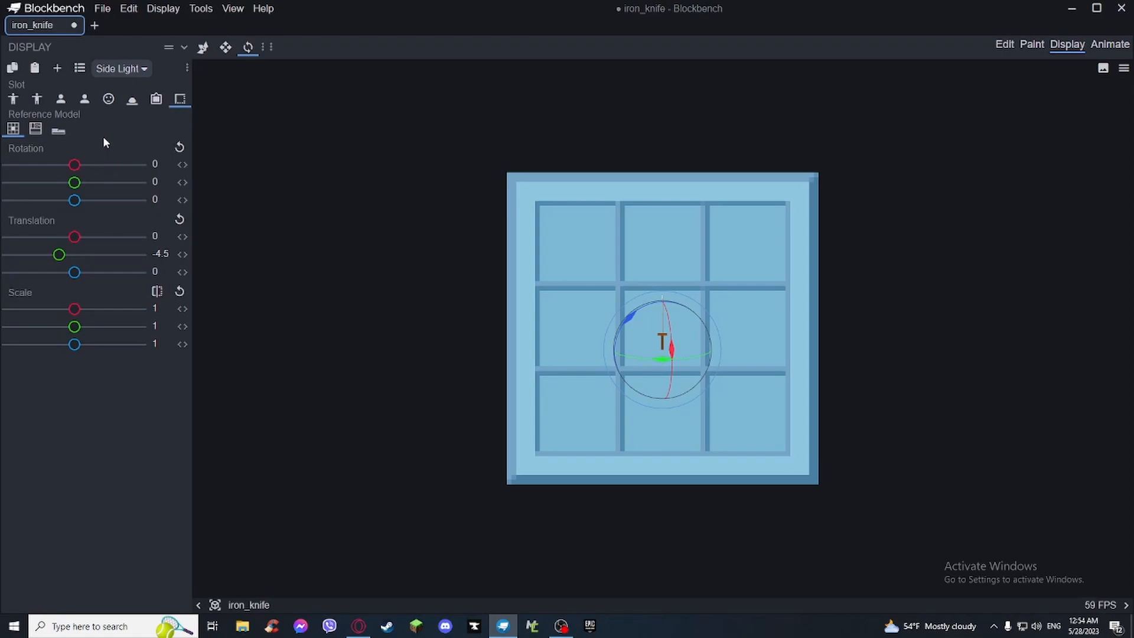
{"action": "left_click", "coordinate": [58, 130]}
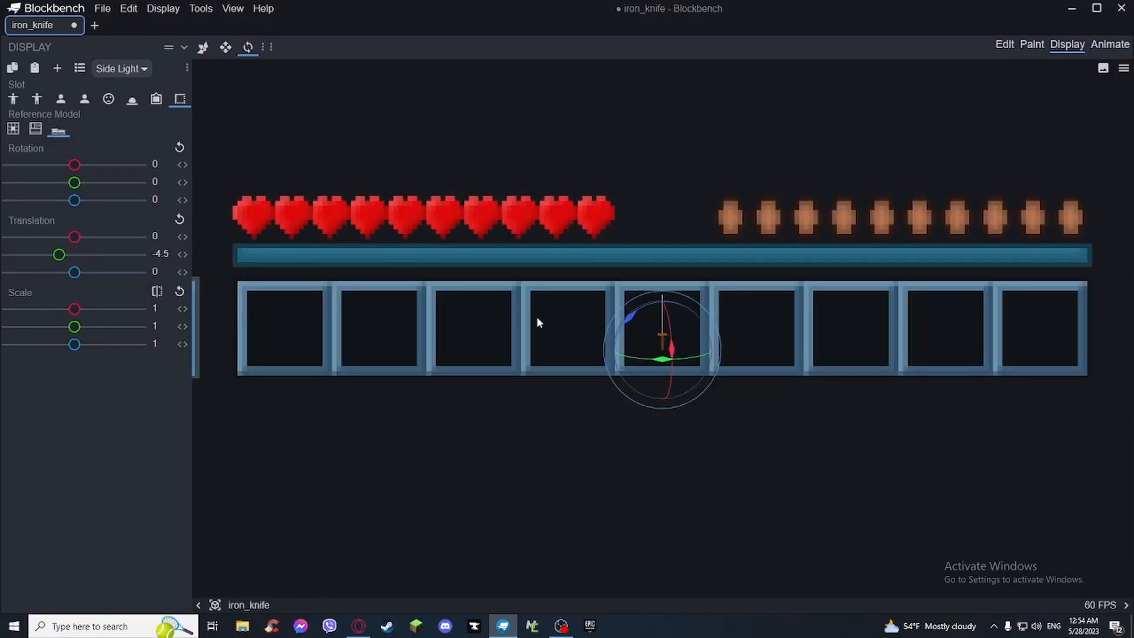
- Examine the knife's third-person right- and left-hand display on the zombie, baby zombie, and large and small armor stand reference models
{"action": "left_click", "coordinate": [13, 99]}
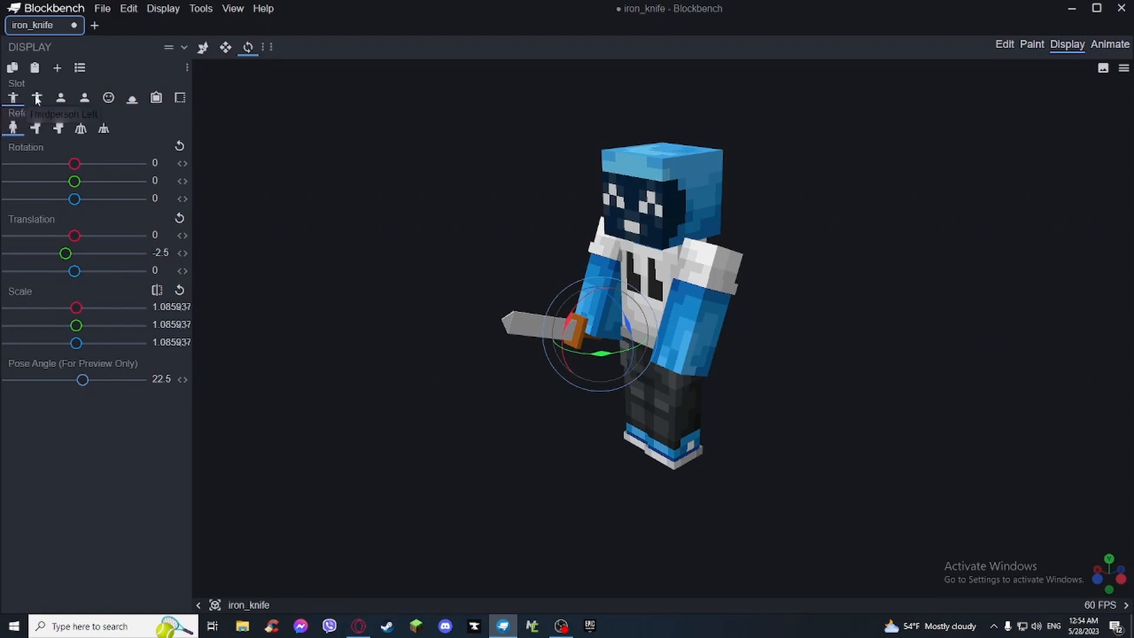
{"action": "left_click", "coordinate": [36, 130]}
{"action": "left_click_drag", "start_coordinate": [835, 289], "coordinate": [543, 237]}
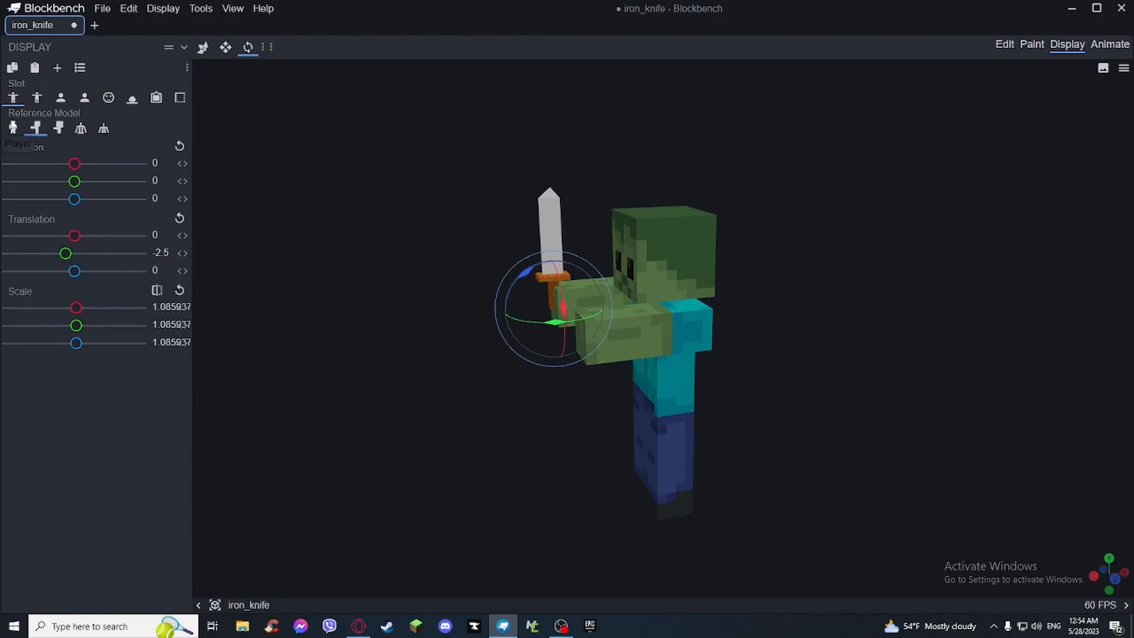
{"action": "left_click", "coordinate": [58, 128]}
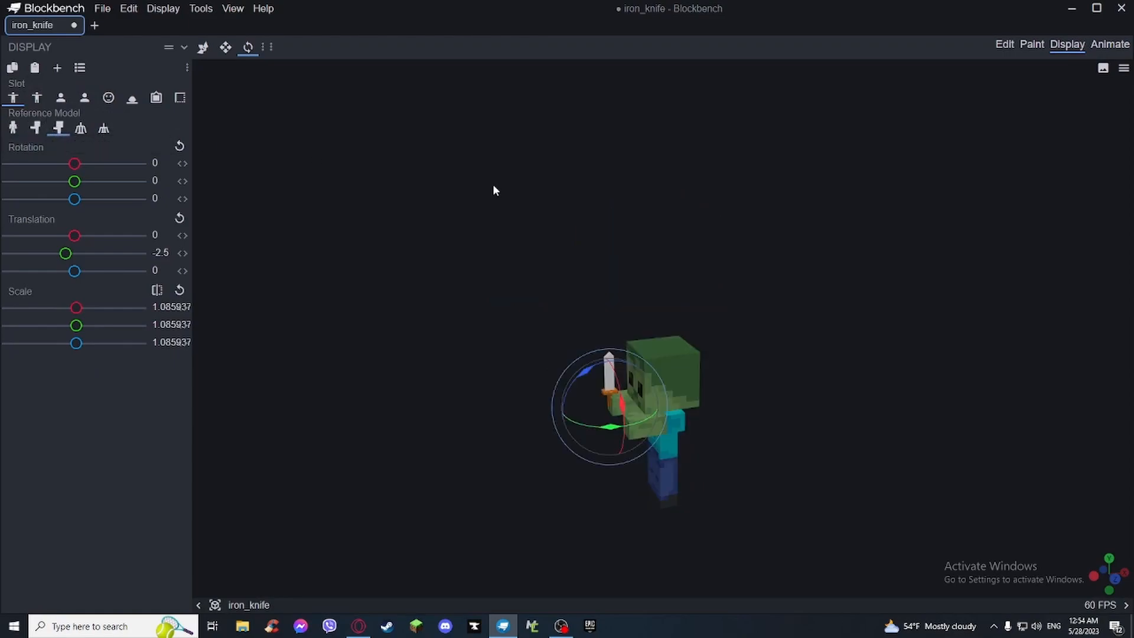
{"action": "left_click", "coordinate": [81, 129]}
{"action": "left_click_drag", "start_coordinate": [449, 123], "coordinate": [412, 193]}
{"action": "left_click", "coordinate": [105, 128]}
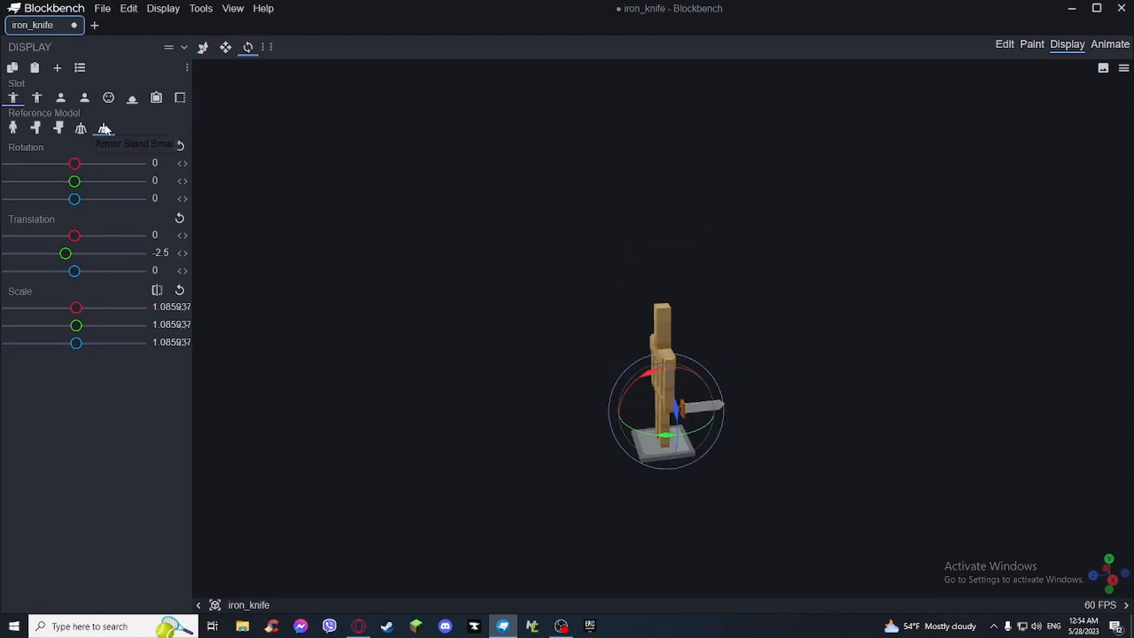
{"action": "left_click", "coordinate": [13, 128]}
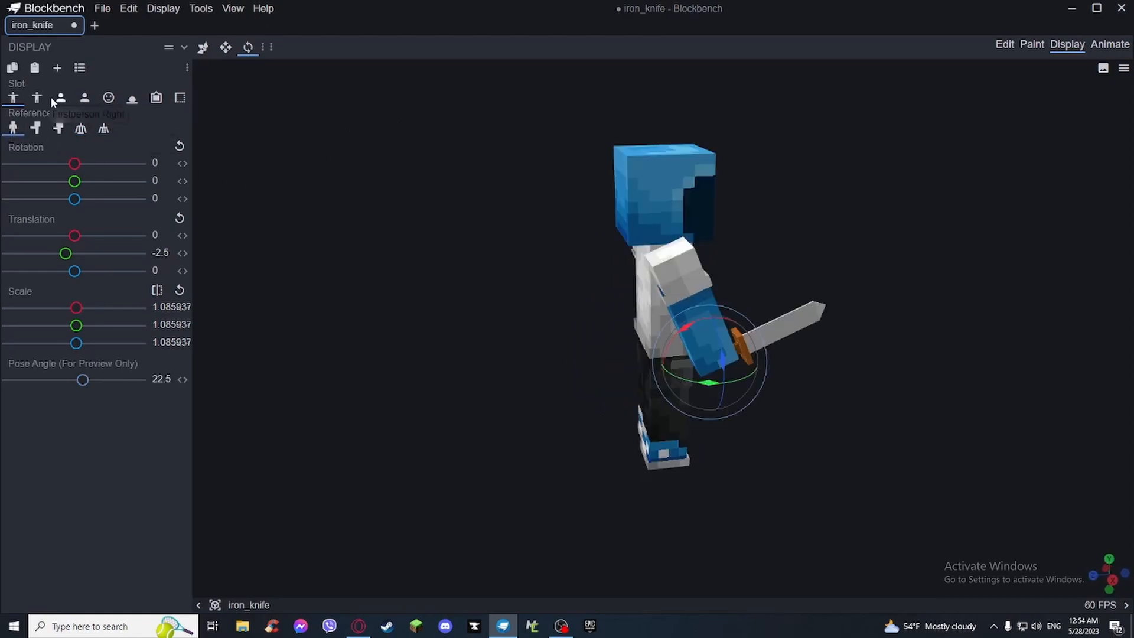
{"action": "left_click", "coordinate": [36, 97]}
{"action": "left_click", "coordinate": [35, 128]}
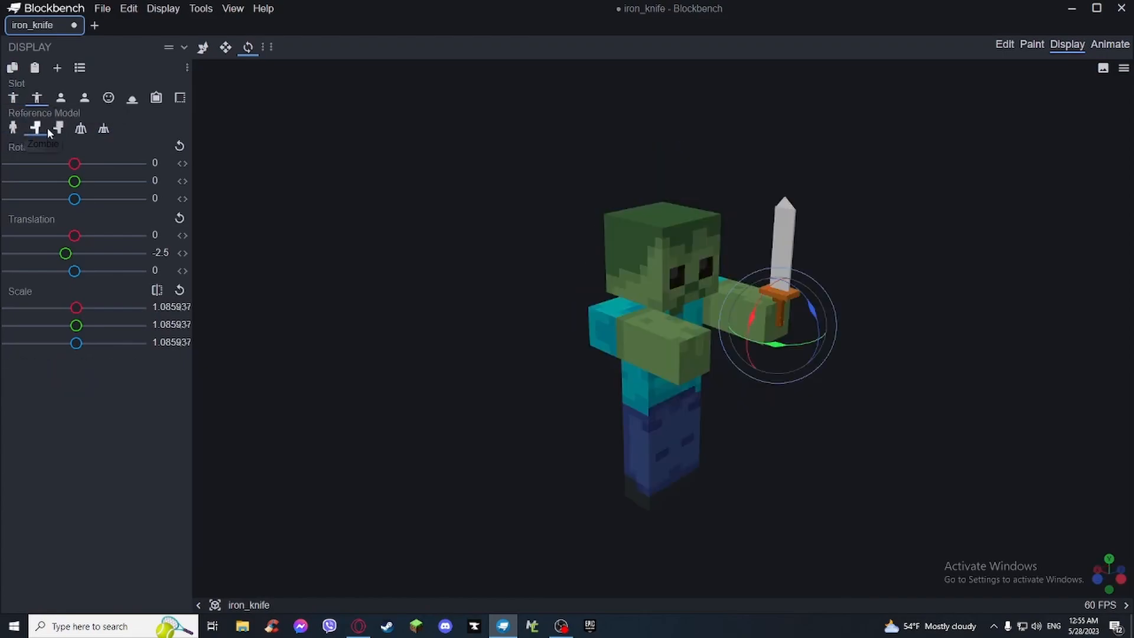
{"action": "left_click", "coordinate": [58, 128]}
- Check the first-person right-hand display with the charged bow and crossbow references, and review the first-person left-hand and head slots
{"action": "left_click", "coordinate": [64, 99]}
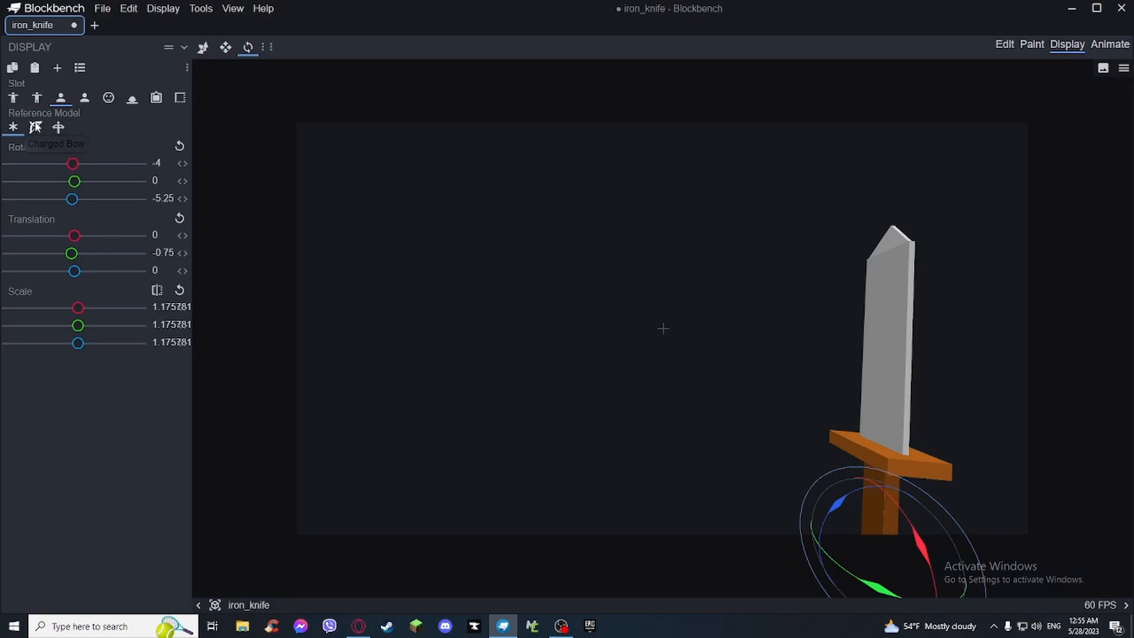
{"action": "left_click", "coordinate": [35, 128]}
{"action": "left_click", "coordinate": [59, 128]}
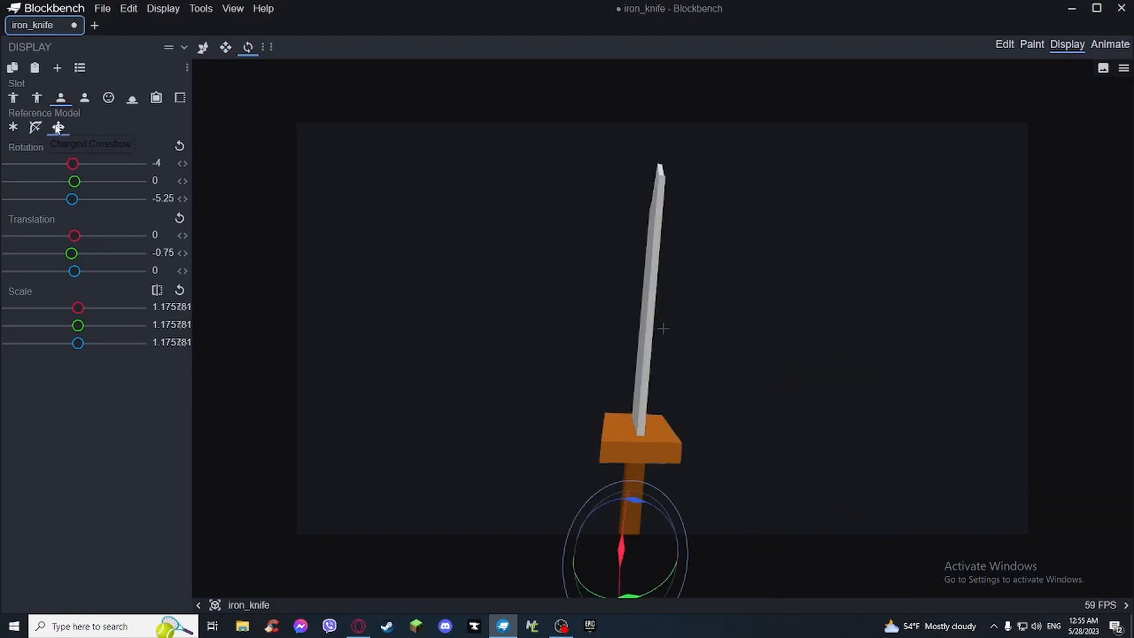
{"action": "left_click", "coordinate": [13, 128]}
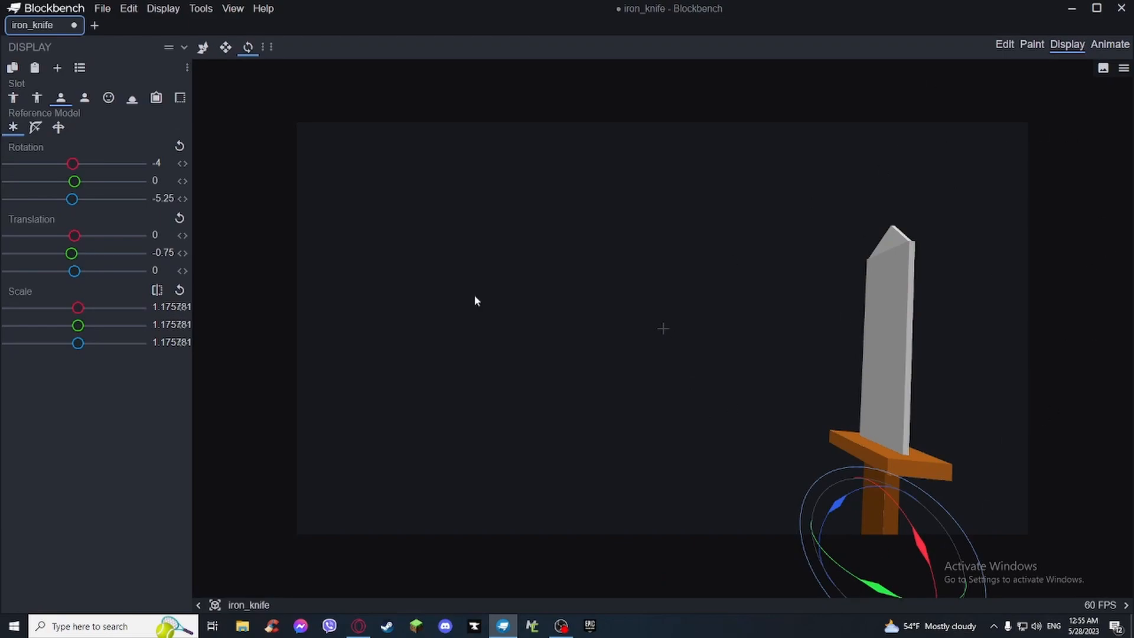
{"action": "left_click", "coordinate": [85, 97]}
{"action": "left_click", "coordinate": [107, 101]}
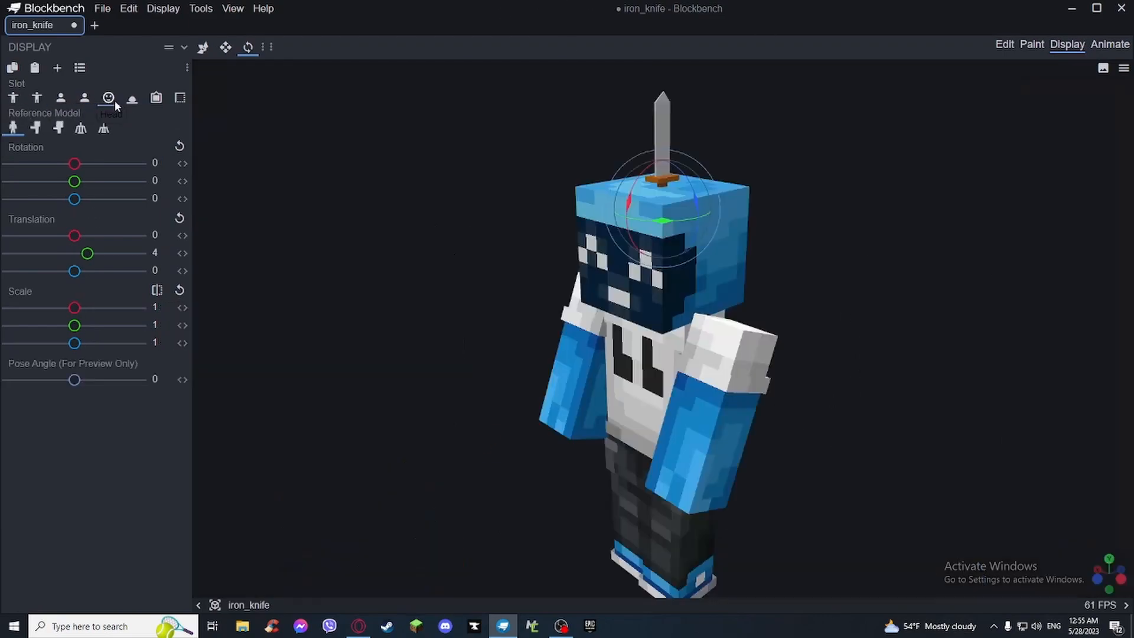
- In the GUI slot, set the knife's rotation to about 45.7, 22.1, -37.96, translation to X -5.75, Y -7, and even scale to about 1.72
{"action": "left_click", "coordinate": [180, 99]}
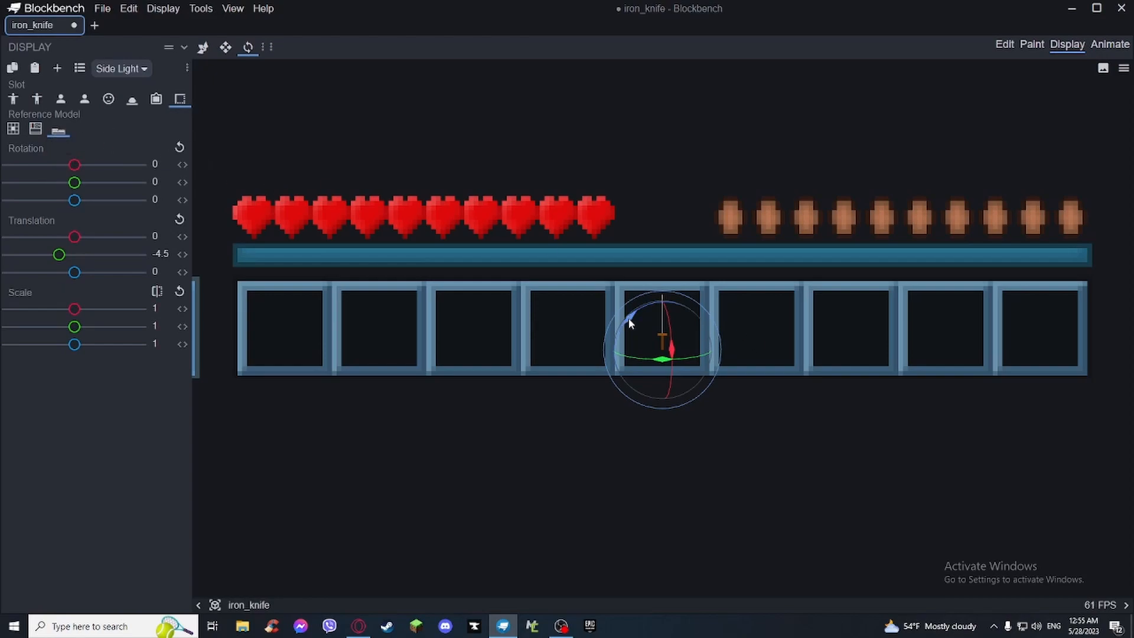
{"action": "left_click_drag", "start_coordinate": [656, 358], "coordinate": [749, 286]}
{"action": "key", "text": "v"}
{"action": "key", "text": "s"}
{"action": "key", "text": "v"}
{"action": "key", "text": "s"}
{"action": "key", "text": "v"}
{"action": "left_click_drag", "start_coordinate": [698, 342], "coordinate": [646, 349]}
{"action": "mouse_move", "coordinate": [636, 306]}
{"action": "left_mouse_down"}
{"action": "mouse_move", "coordinate": [638, 326]}
{"action": "mouse_move", "coordinate": [636, 315]}
{"action": "left_mouse_up"}
{"action": "left_click_drag", "start_coordinate": [696, 361], "coordinate": [693, 359]}
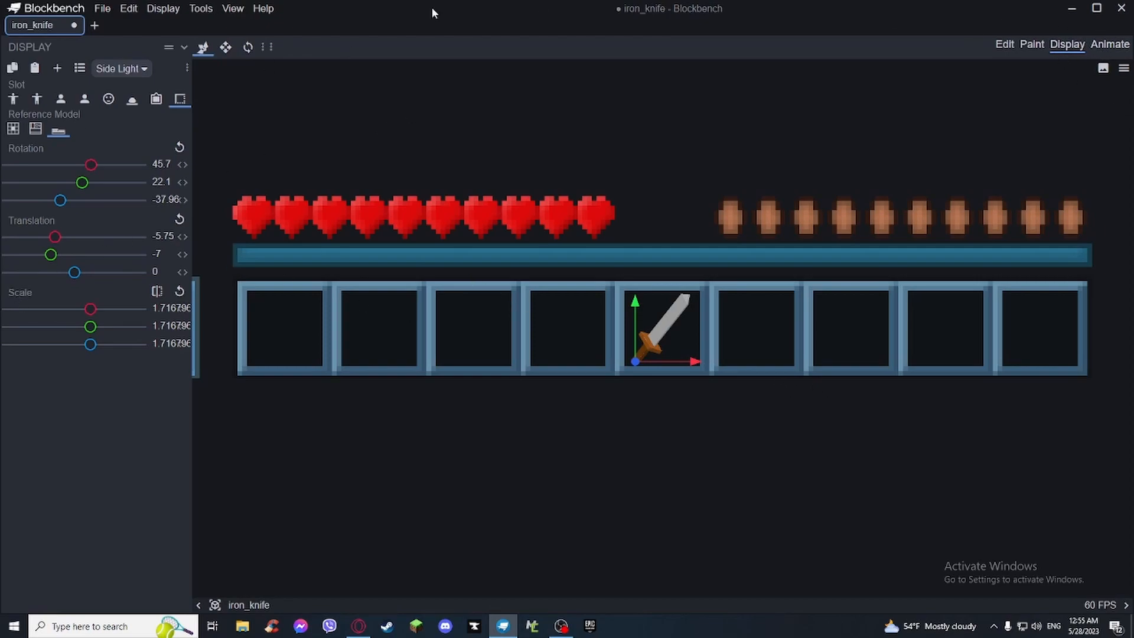
{"action": "left_click", "coordinate": [13, 99]}
- Switch to Animate mode and add an animation named animation.iron_knife.idle with its loop mode set to Loop
{"action": "left_click", "coordinate": [1109, 45]}
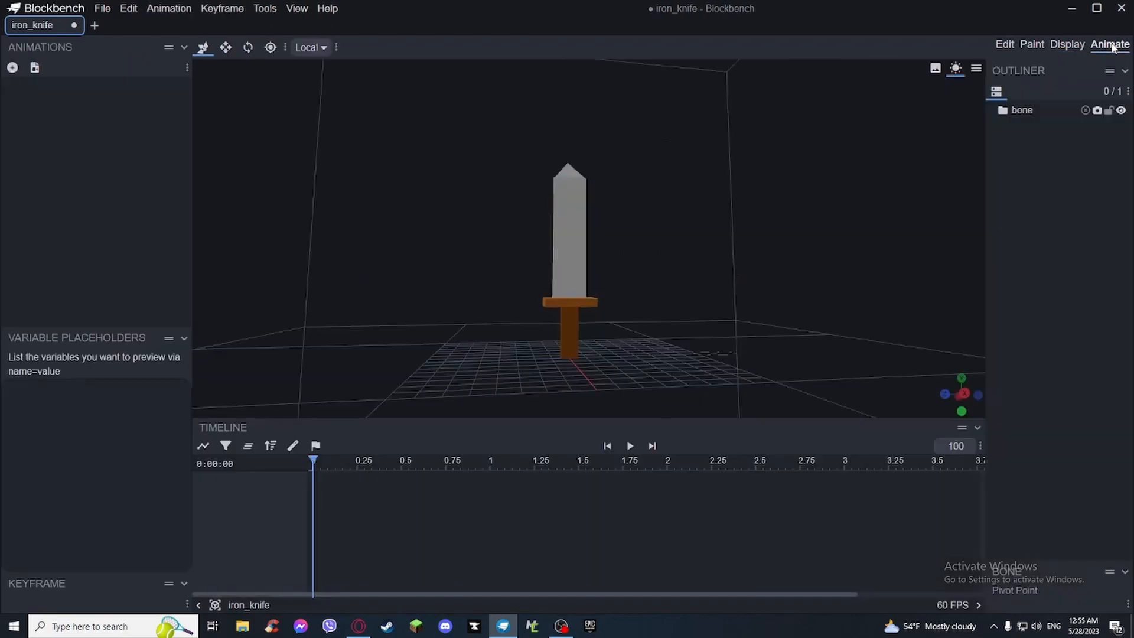
{"action": "left_click_drag", "start_coordinate": [778, 177], "coordinate": [721, 176]}
{"action": "scroll", "coordinate": [753, 199], "scroll_direction": "down", "scroll_amount": 3}
{"action": "scroll", "coordinate": [729, 180], "scroll_direction": "up", "scroll_amount": 1}
{"action": "left_click_drag", "start_coordinate": [608, 347], "coordinate": [661, 292]}
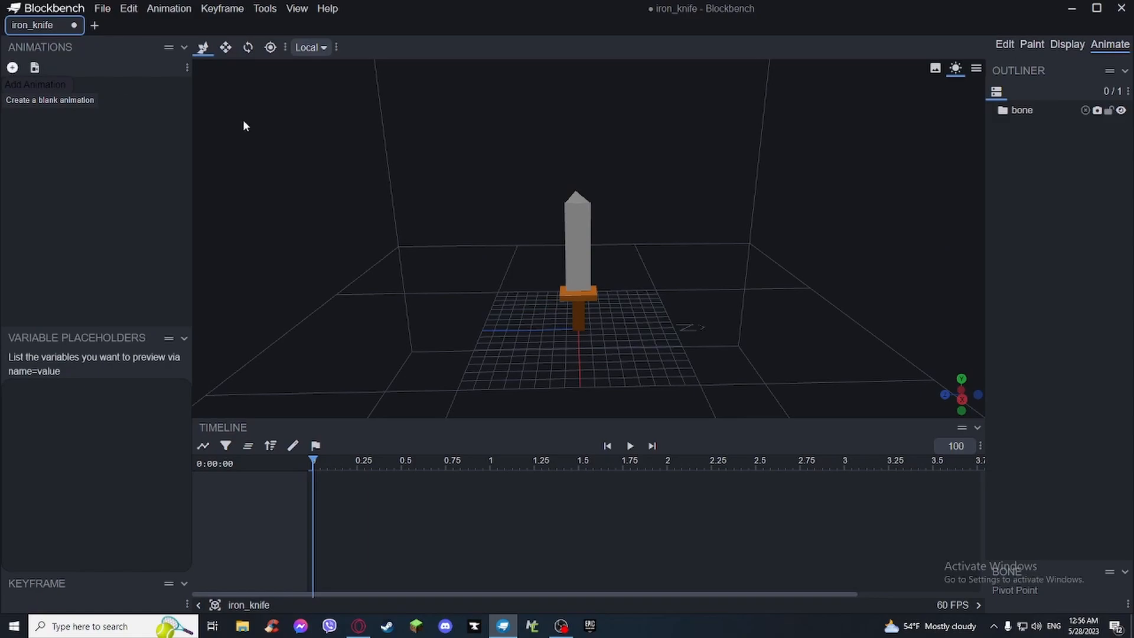
{"action": "left_click_drag", "start_coordinate": [738, 229], "coordinate": [700, 175]}
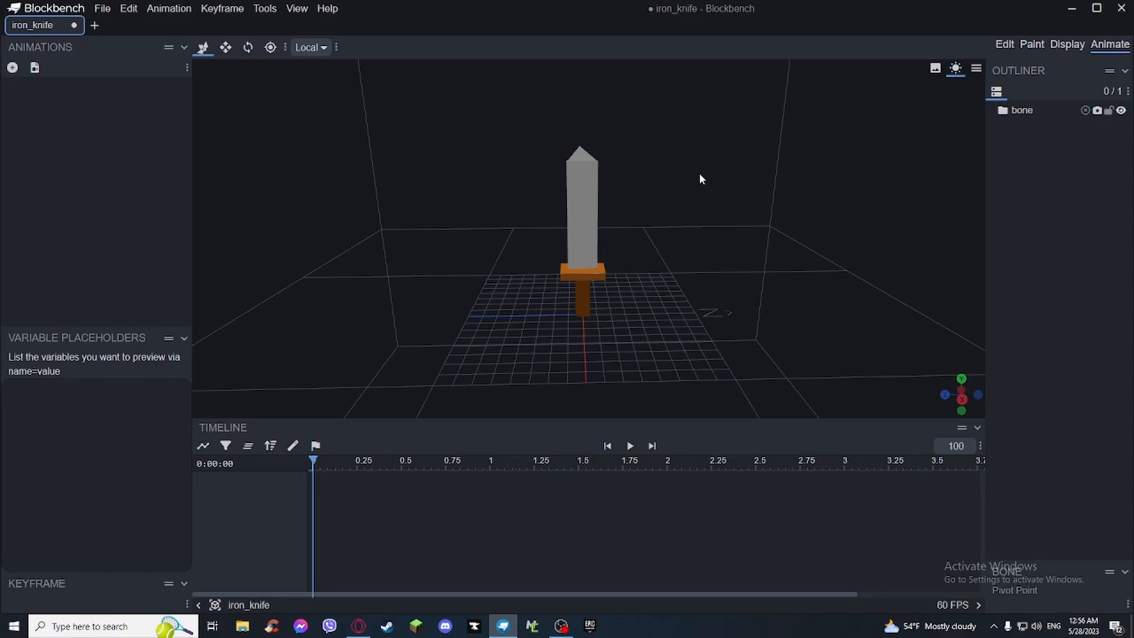
{"action": "left_click", "coordinate": [12, 69]}
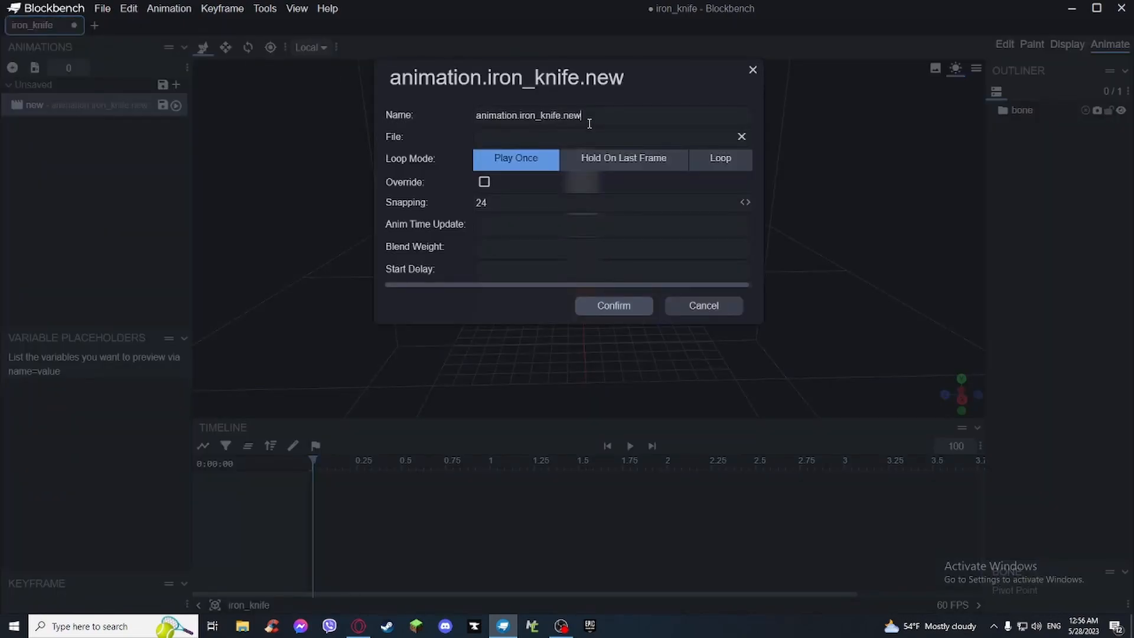
{"action": "double_click", "coordinate": [577, 121]}
{"action": "left_click_drag", "start_coordinate": [581, 115], "coordinate": [567, 119]}
{"action": "key", "text": "BackSpace"}
{"action": "left_click", "coordinate": [738, 162]}
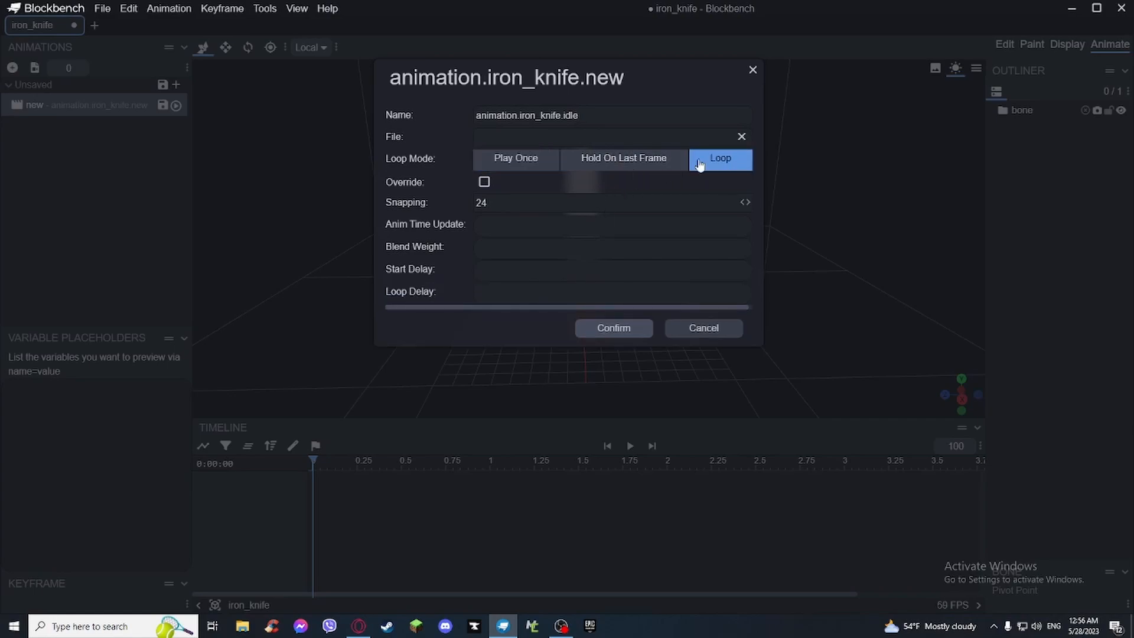
{"action": "left_click", "coordinate": [613, 329]}
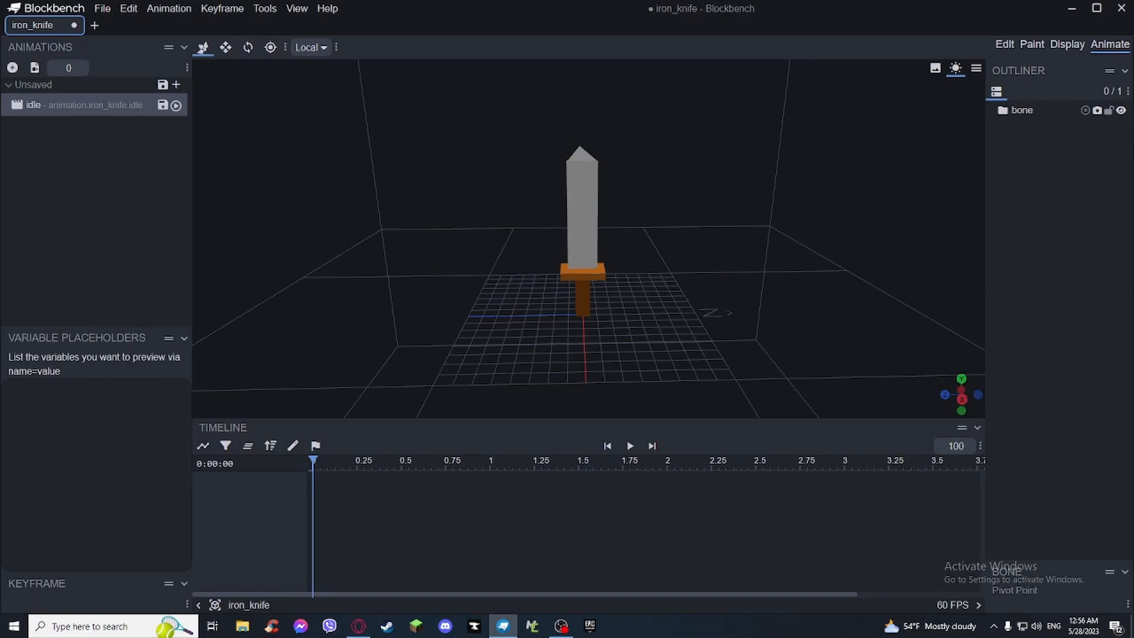
- Return to Edit mode for the knife model
{"action": "left_click", "coordinate": [1003, 45]}
{"action": "scroll", "coordinate": [741, 156], "scroll_direction": "up", "scroll_amount": 3}
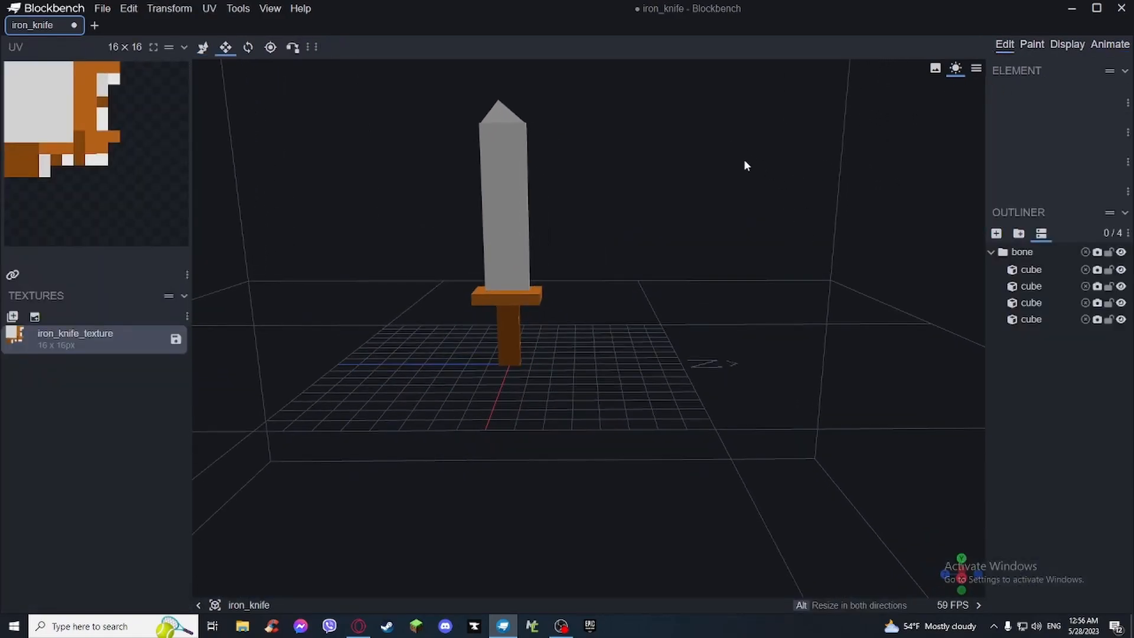
- Add a default cube to the model and move it beside the knife to Z position -6
{"action": "left_click", "coordinate": [996, 233]}
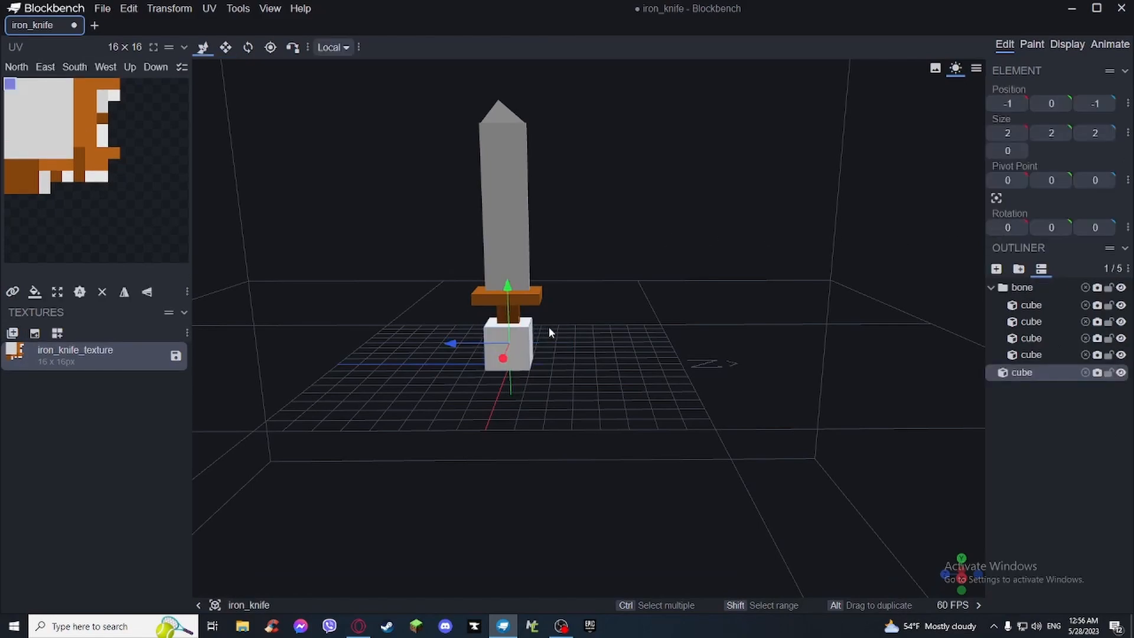
{"action": "left_click_drag", "start_coordinate": [465, 343], "coordinate": [580, 355]}
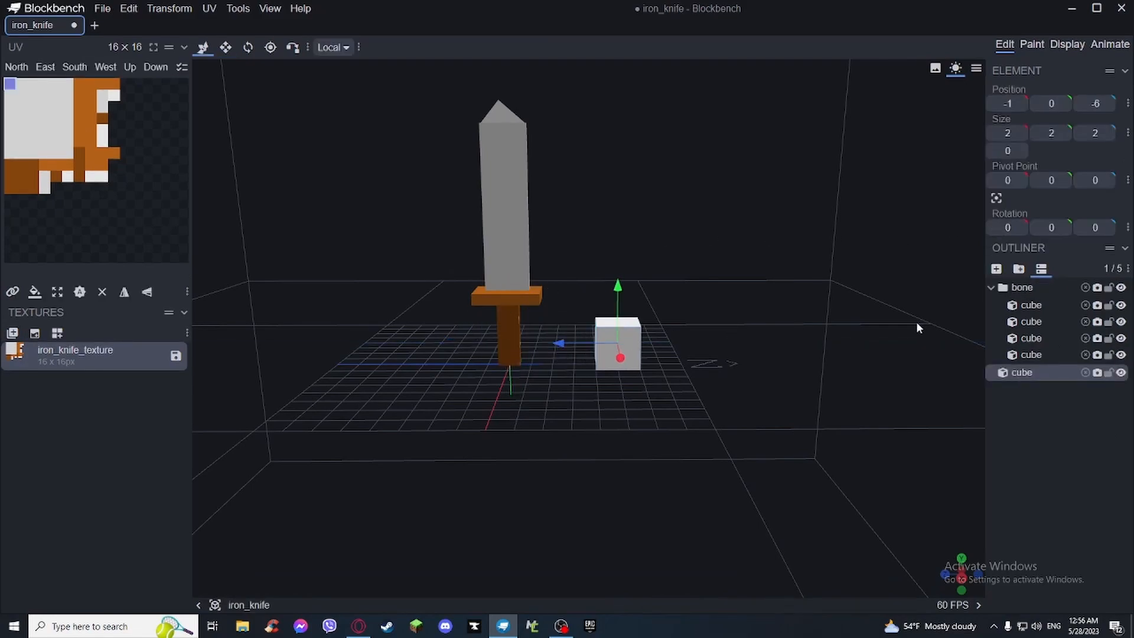
{"action": "left_click", "coordinate": [993, 287]}
{"action": "left_click", "coordinate": [993, 288]}
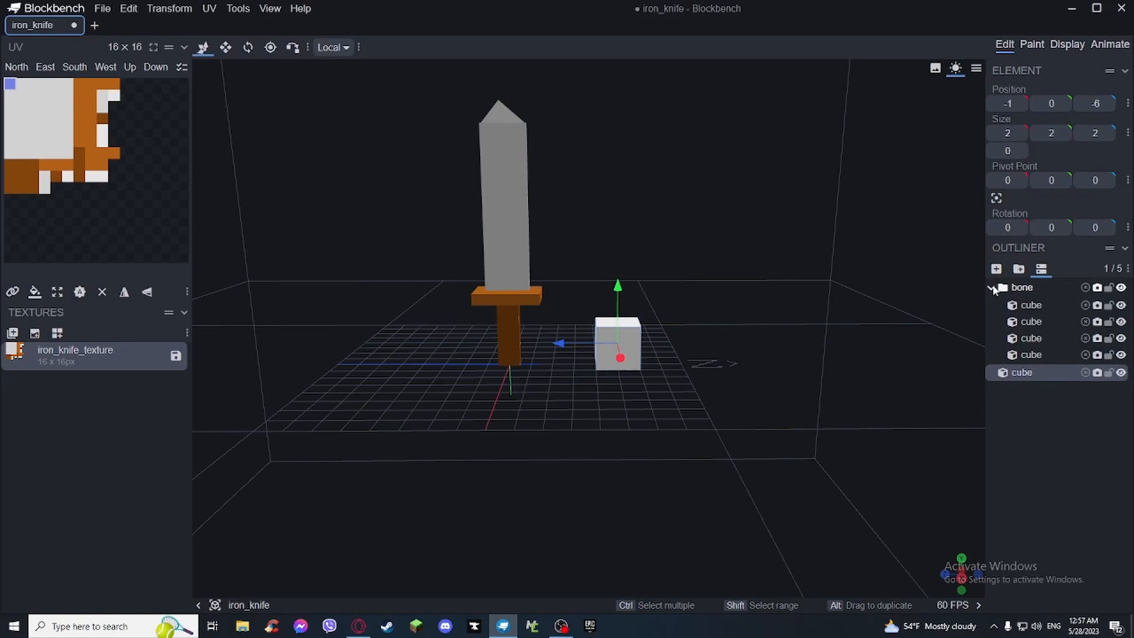
- Rename the knife's bone group to iron_knife
{"action": "left_click", "coordinate": [1018, 288]}
{"action": "left_click", "coordinate": [1019, 288]}
{"action": "left_click", "coordinate": [1016, 270]}
{"action": "left_click", "coordinate": [1014, 288]}
{"action": "left_click", "coordinate": [1014, 289]}
{"action": "left_click", "coordinate": [1015, 289]}
{"action": "left_click", "coordinate": [1016, 289]}
{"action": "left_click", "coordinate": [1015, 289]}
{"action": "right_click", "coordinate": [1015, 289]}
{"action": "mouse_move", "coordinate": [881, 365]}
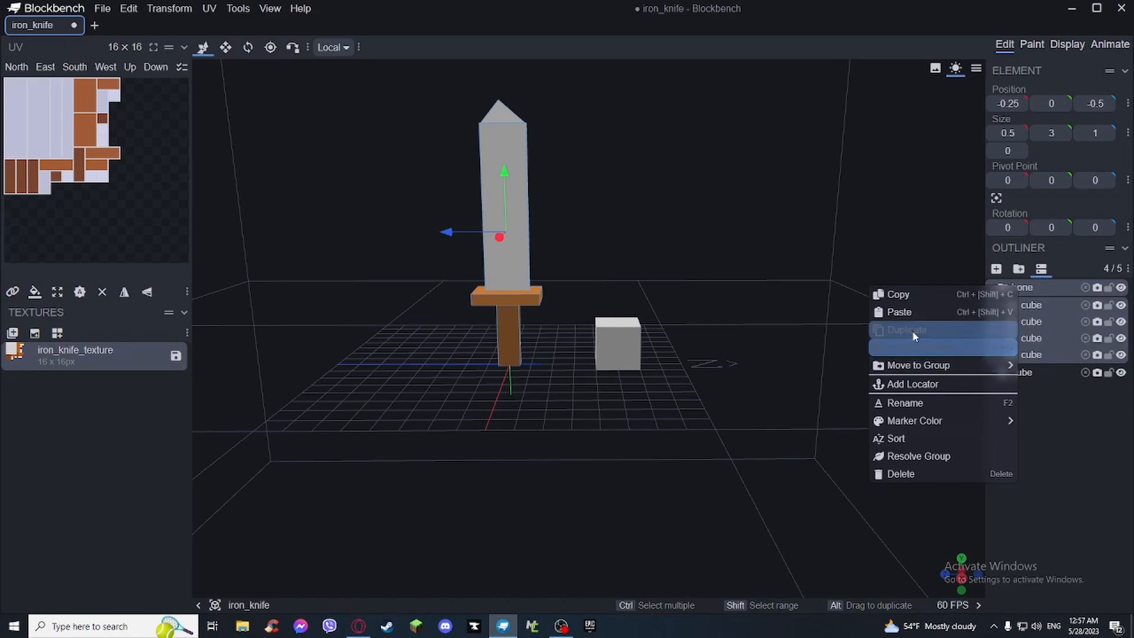
{"action": "left_click", "coordinate": [914, 402]}
{"action": "type", "text": "knif"}
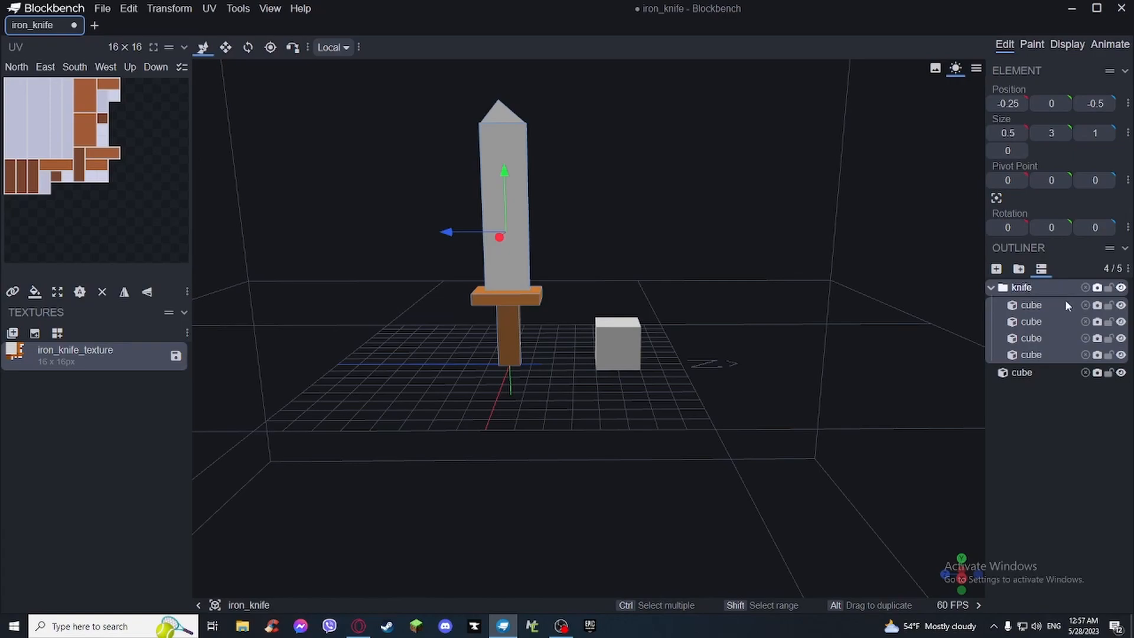
{"action": "key", "text": "Return"}
{"action": "type", "text": "iron_"}
{"action": "key", "text": "Return"}
{"action": "left_click", "coordinate": [1017, 407]}
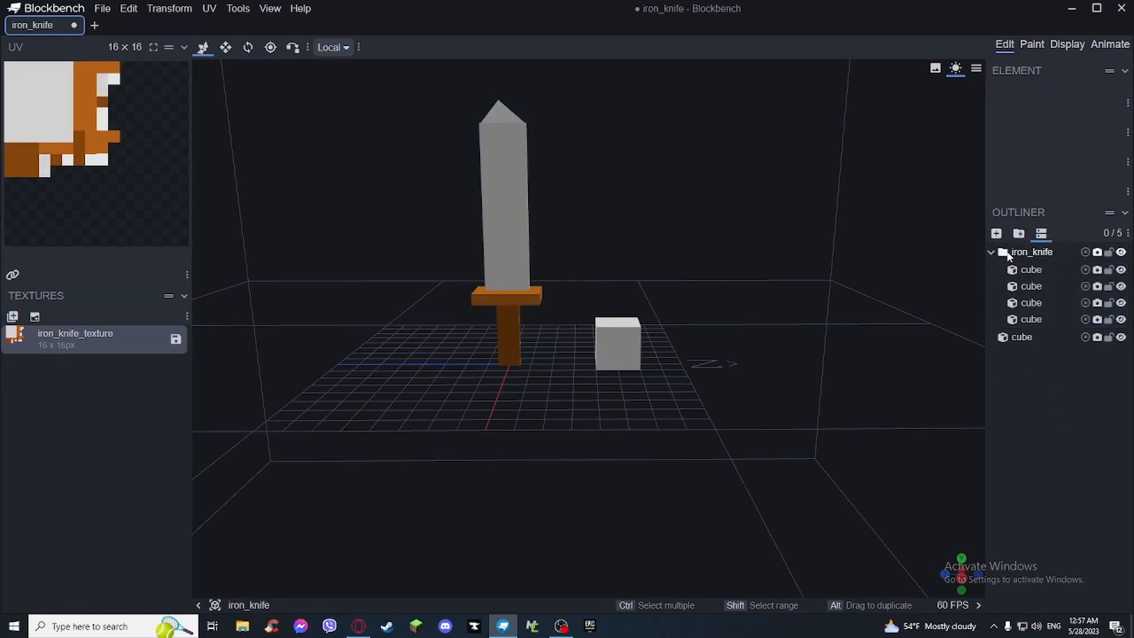
- Switch to Animate mode and try moving the iron_knife bone, leaving its position keyframe at time 0 set to 0, 0, 0
{"action": "left_click", "coordinate": [990, 252]}
{"action": "left_click", "coordinate": [1019, 271]}
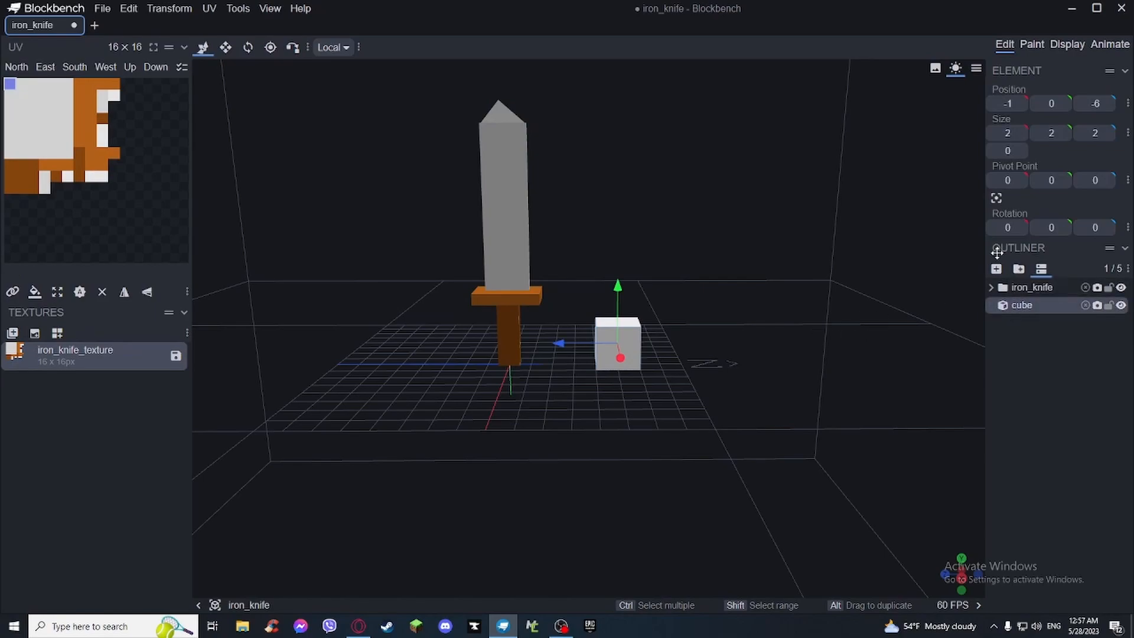
{"action": "left_click", "coordinate": [1109, 45]}
{"action": "left_click_drag", "start_coordinate": [350, 204], "coordinate": [345, 179]}
{"action": "right_click_drag", "start_coordinate": [583, 170], "coordinate": [688, 205]}
{"action": "scroll", "coordinate": [611, 209], "scroll_direction": "up", "scroll_amount": 4}
{"action": "left_click", "coordinate": [622, 221]}
{"action": "left_click_drag", "start_coordinate": [624, 222], "coordinate": [650, 216]}
{"action": "mouse_move", "coordinate": [621, 287]}
{"action": "left_mouse_down"}
{"action": "mouse_move", "coordinate": [628, 277]}
{"action": "mouse_move", "coordinate": [629, 286]}
{"action": "left_mouse_up"}
{"action": "right_click_drag", "start_coordinate": [759, 189], "coordinate": [696, 271]}
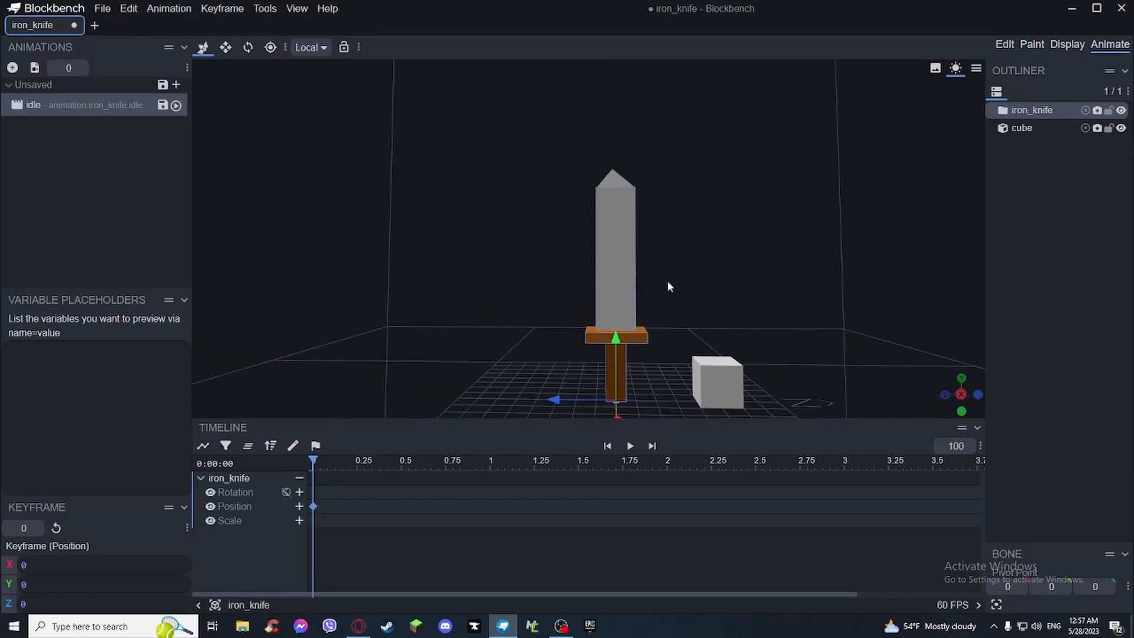
- Try rotating the iron_knife bone at time 0, and undo the rotation
{"action": "key", "text": "r"}
{"action": "left_click_drag", "start_coordinate": [611, 346], "coordinate": [590, 354]}
{"action": "left_click_drag", "start_coordinate": [680, 291], "coordinate": [662, 308]}
{"action": "left_click_drag", "start_coordinate": [608, 347], "coordinate": [569, 370]}
{"action": "key", "text": "ctrl+z"}
{"action": "key", "text": "ctrl+z"}
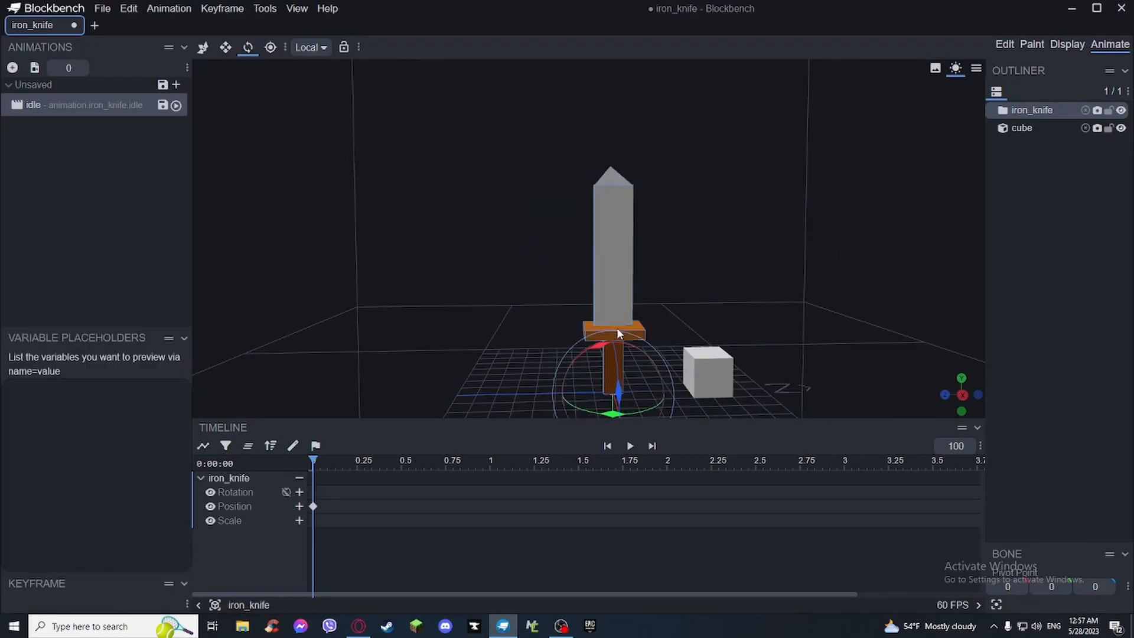
- Try stretching the iron_knife bone to a Y scale of 1.2, and undo the scaling
{"action": "key", "text": "s"}
{"action": "left_click_drag", "start_coordinate": [617, 333], "coordinate": [632, 290]}
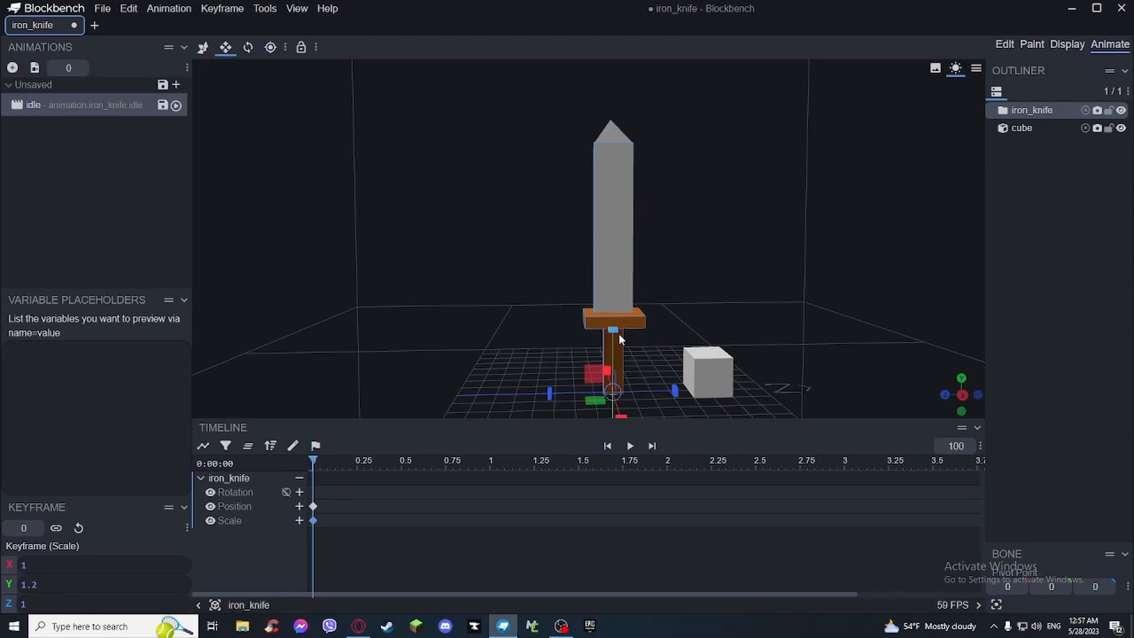
{"action": "key", "text": "ctrl+z"}
{"action": "right_click_drag", "start_coordinate": [771, 274], "coordinate": [614, 188]}
{"action": "scroll", "coordinate": [667, 254], "scroll_direction": "up", "scroll_amount": 5}
{"action": "scroll", "coordinate": [628, 229], "scroll_direction": "down", "scroll_amount": 3}
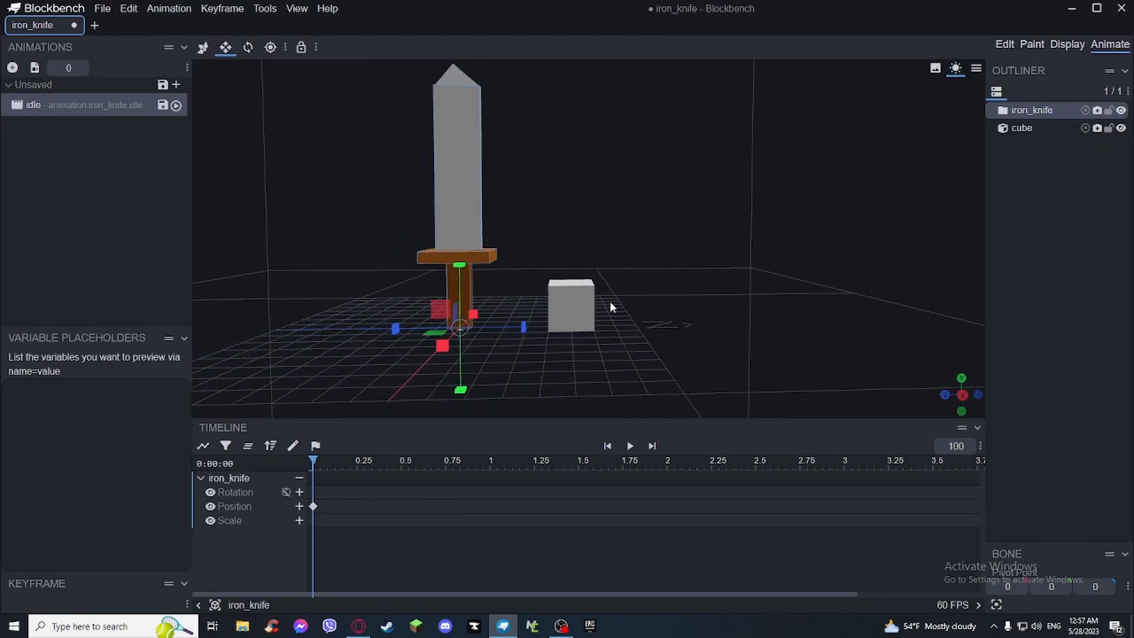
{"action": "key", "text": "v"}
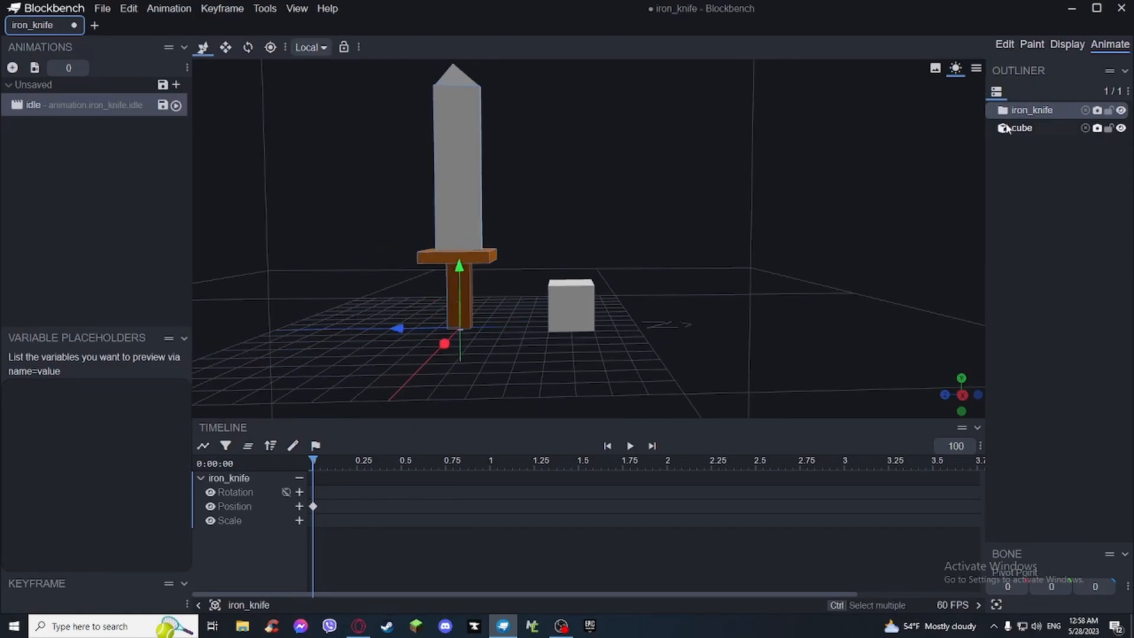
{"action": "left_click", "coordinate": [1018, 111]}
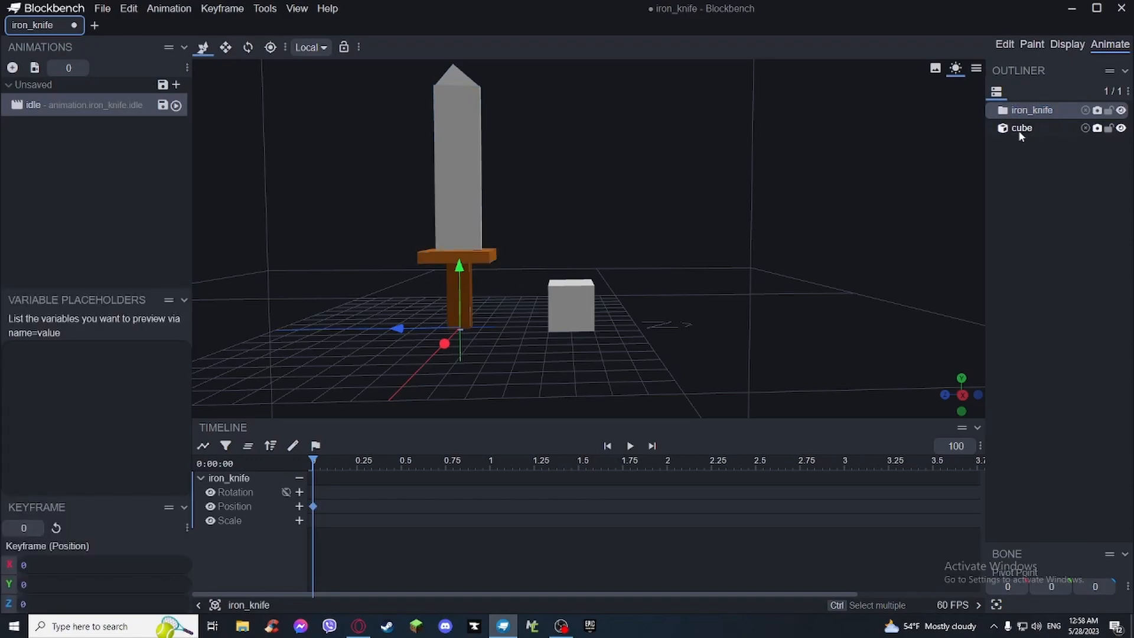
{"action": "left_click", "coordinate": [1008, 171]}
{"action": "right_click_drag", "start_coordinate": [587, 287], "coordinate": [627, 282]}
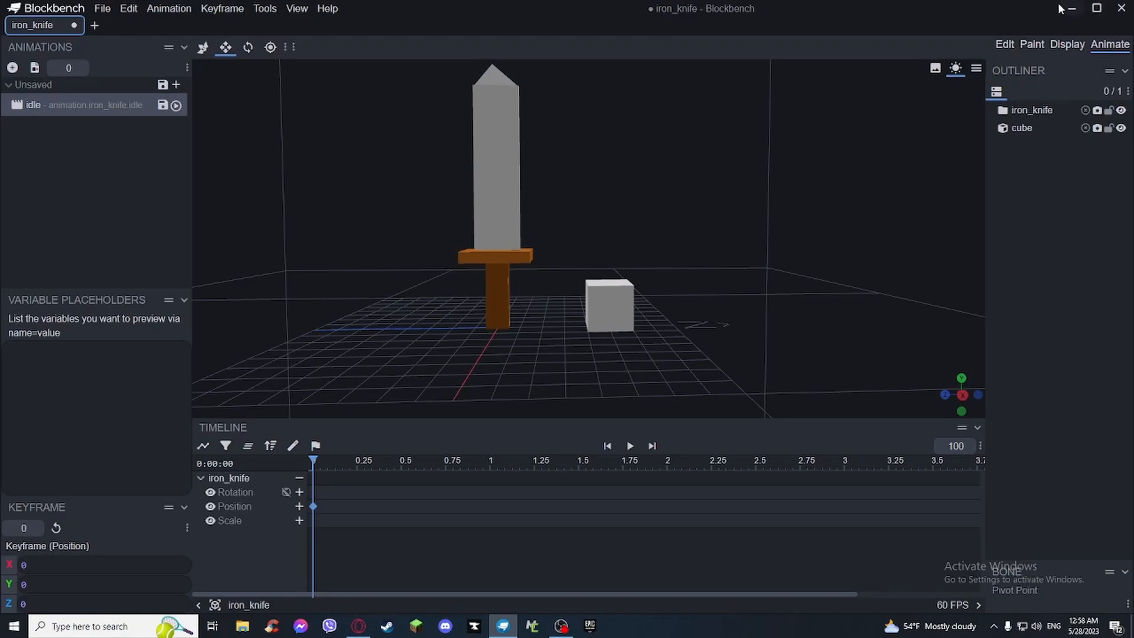
- Return to Edit mode and put the loose cube into a new bone group of its own
{"action": "left_click", "coordinate": [1012, 44]}
{"action": "left_click", "coordinate": [1011, 270]}
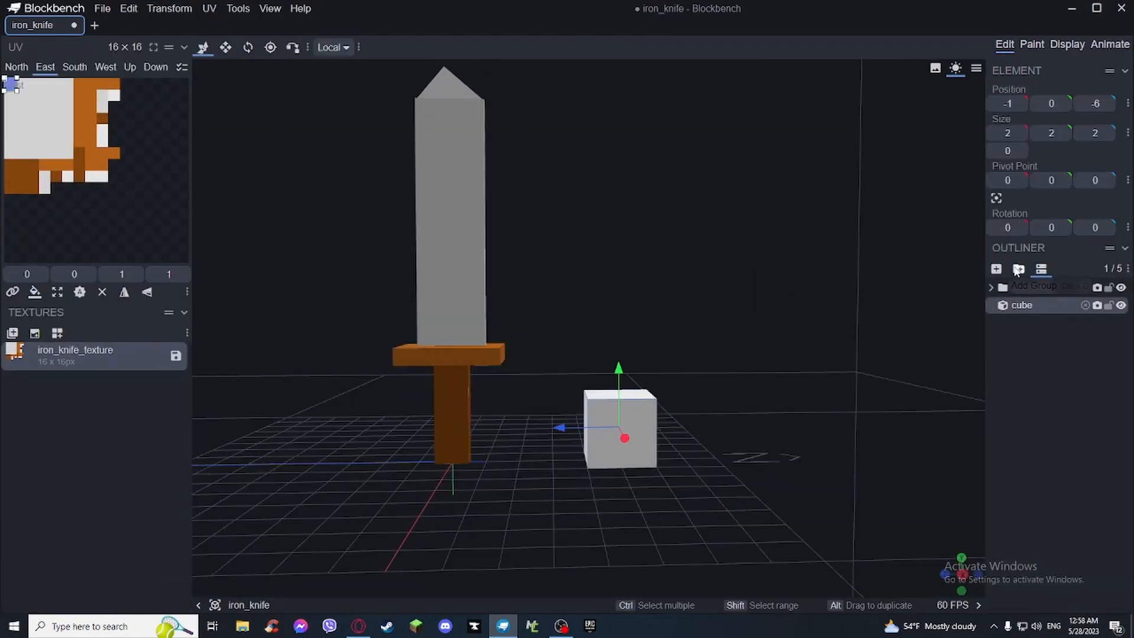
{"action": "left_click", "coordinate": [1013, 271]}
{"action": "left_click_drag", "start_coordinate": [1022, 309], "coordinate": [1017, 290]}
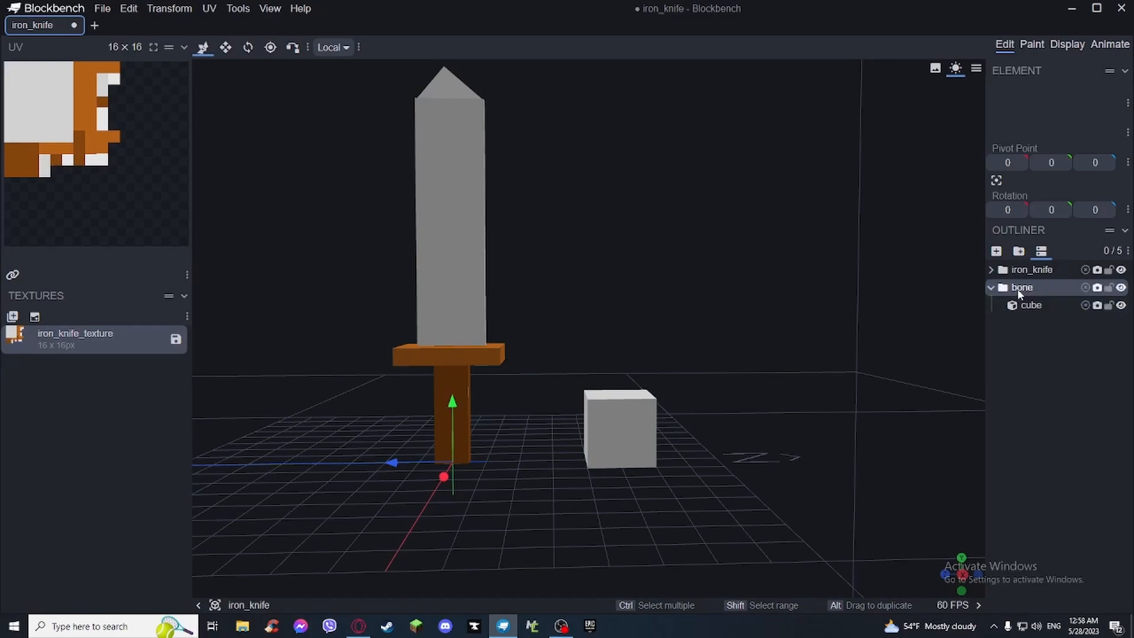
- In Animate mode, try raising the cube's bone by 1 on the Y axis, and undo the move
{"action": "left_click", "coordinate": [1099, 46]}
{"action": "right_click_drag", "start_coordinate": [735, 221], "coordinate": [753, 239]}
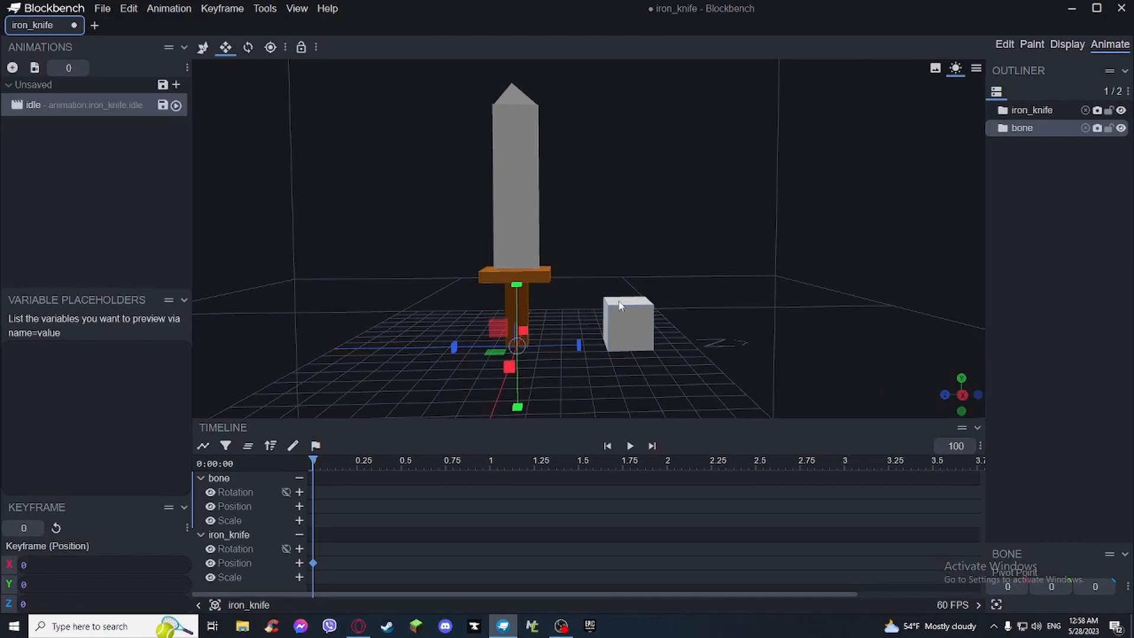
{"action": "key", "text": "v"}
{"action": "mouse_move", "coordinate": [515, 294]}
{"action": "left_mouse_down"}
{"action": "mouse_move", "coordinate": [532, 284]}
{"action": "mouse_move", "coordinate": [533, 296]}
{"action": "left_mouse_up"}
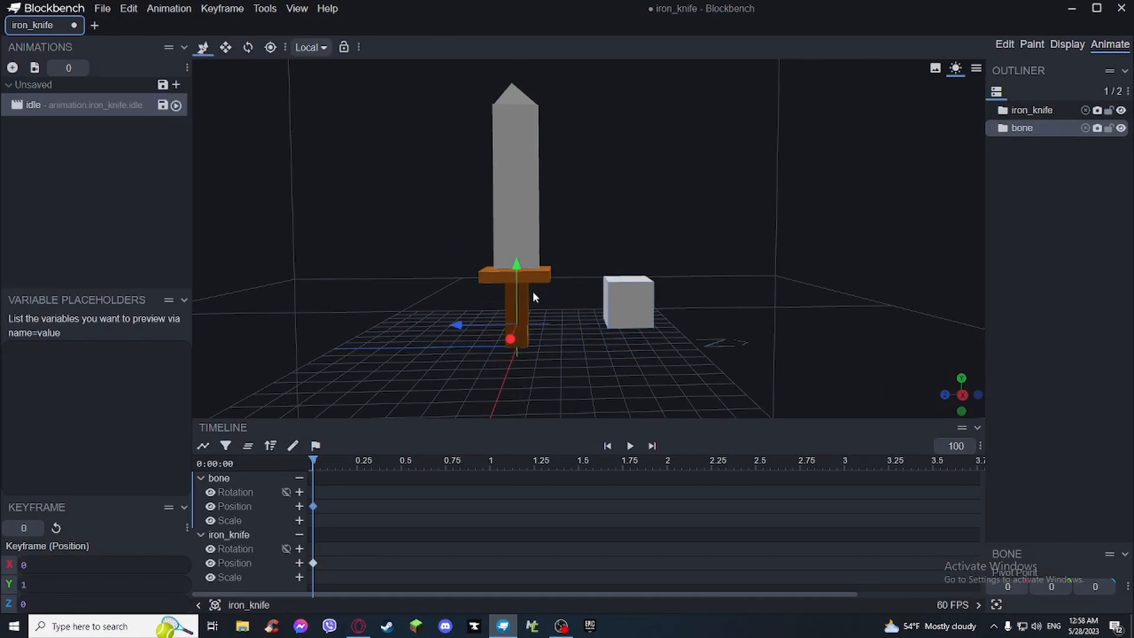
{"action": "key", "text": "ctrl+z"}
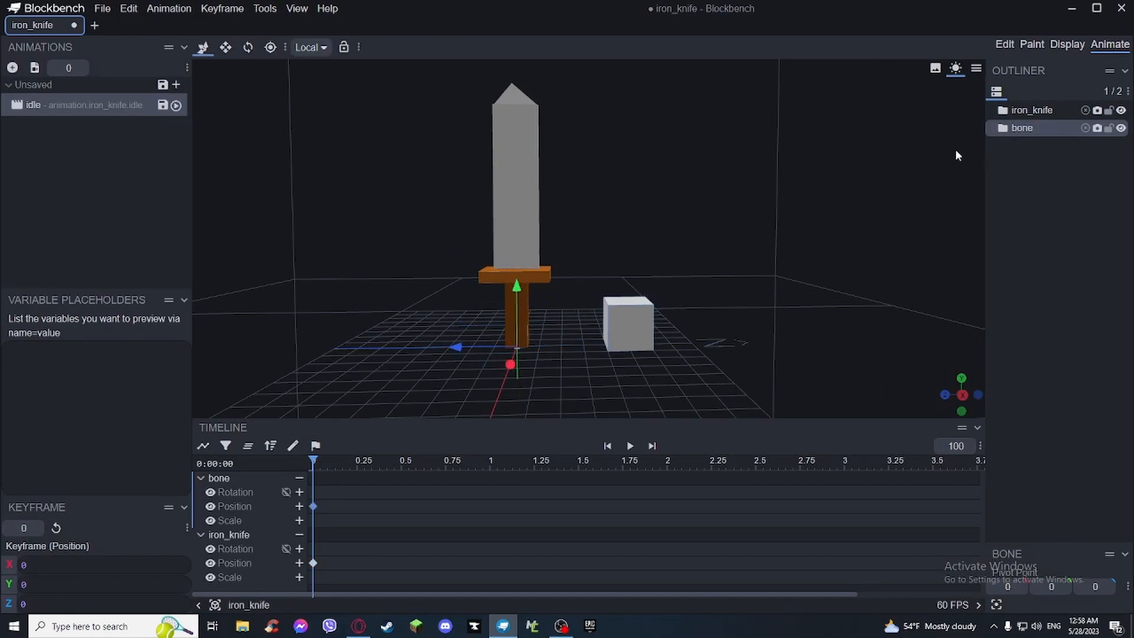
- In Edit mode, delete the extra bone group together with its cube and expand the iron_knife group
{"action": "left_click", "coordinate": [1005, 44]}
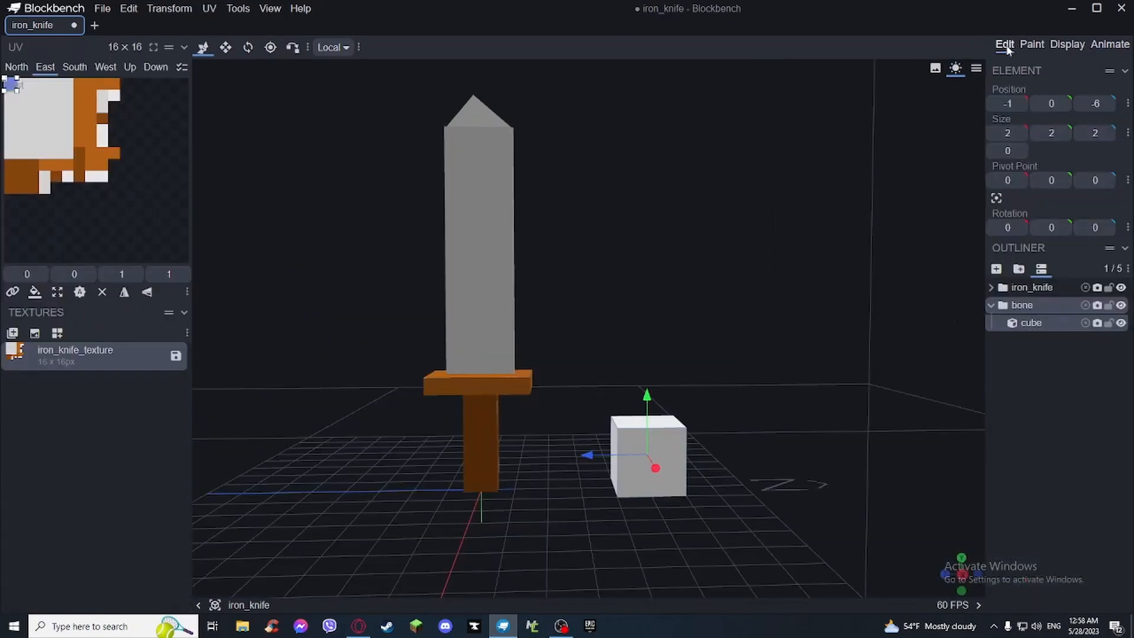
{"action": "left_click", "coordinate": [1035, 330]}
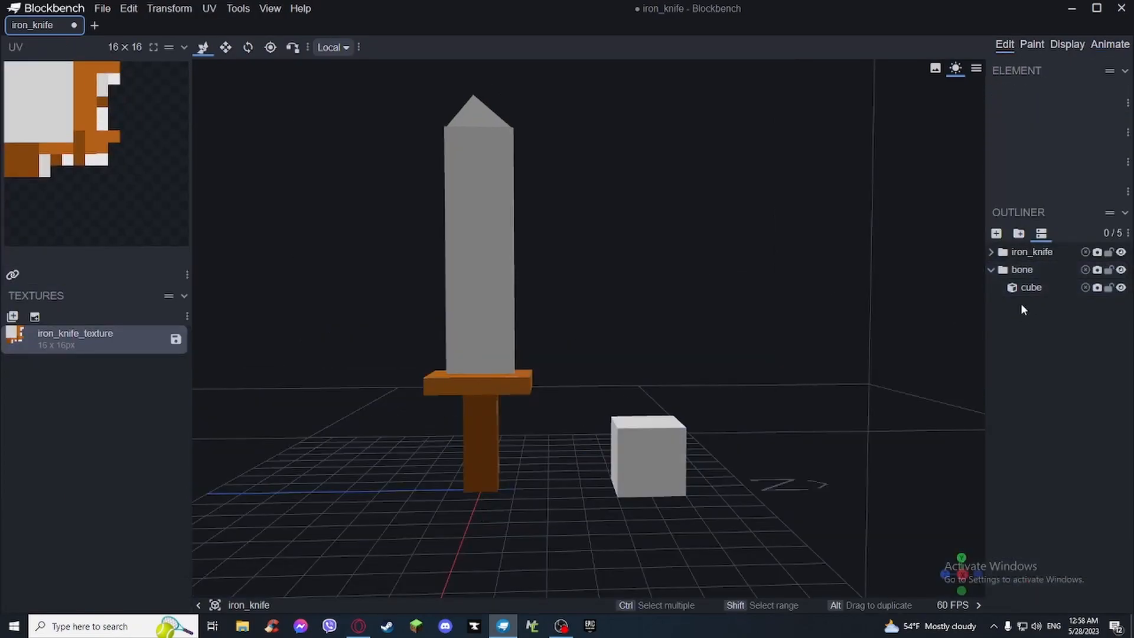
{"action": "left_click", "coordinate": [1018, 269]}
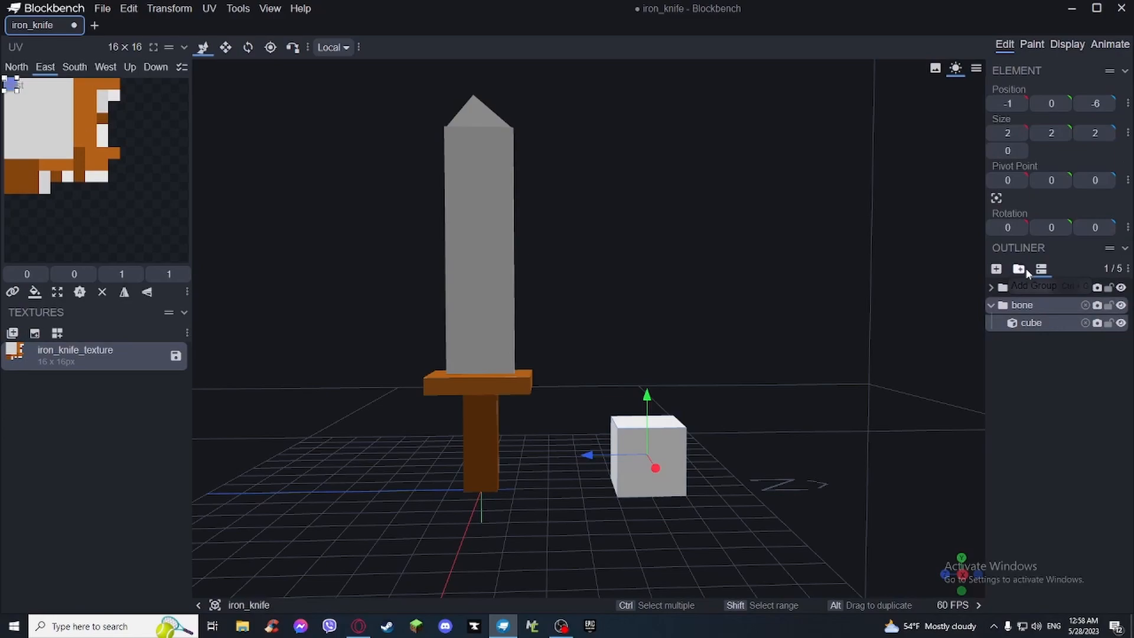
{"action": "key", "text": "Delete"}
{"action": "left_click", "coordinate": [990, 252]}
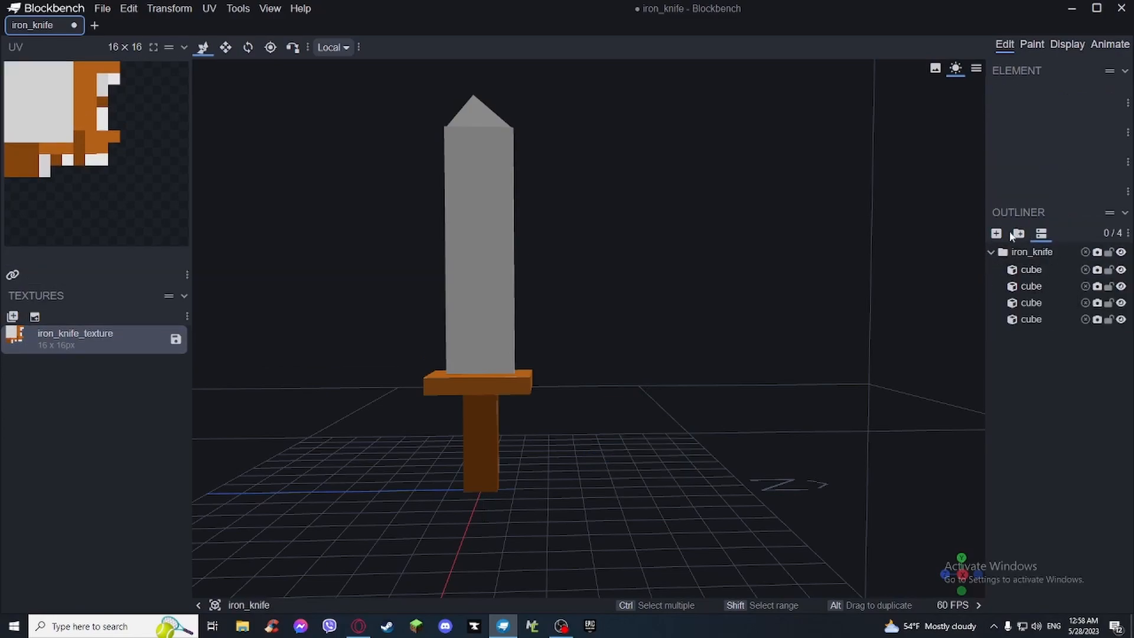
- Group the blade and blade tip cubes into a new bone nested inside the iron_knife group
{"action": "right_click_drag", "start_coordinate": [781, 263], "coordinate": [850, 295]}
{"action": "scroll", "coordinate": [812, 275], "scroll_direction": "down", "scroll_amount": 1}
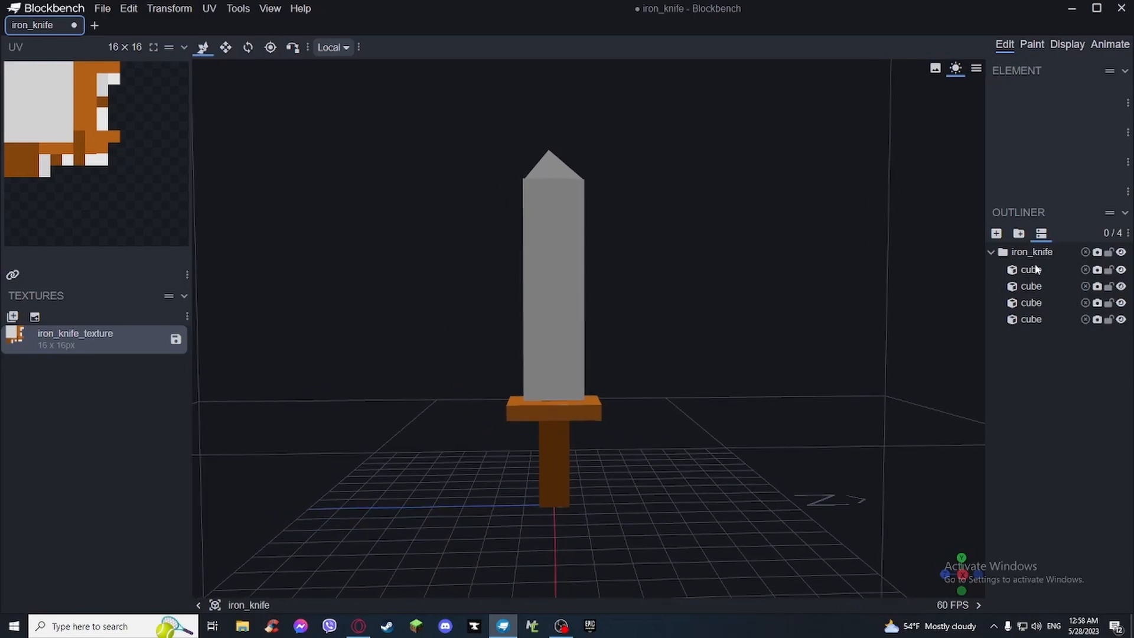
{"action": "left_click", "coordinate": [1030, 269]}
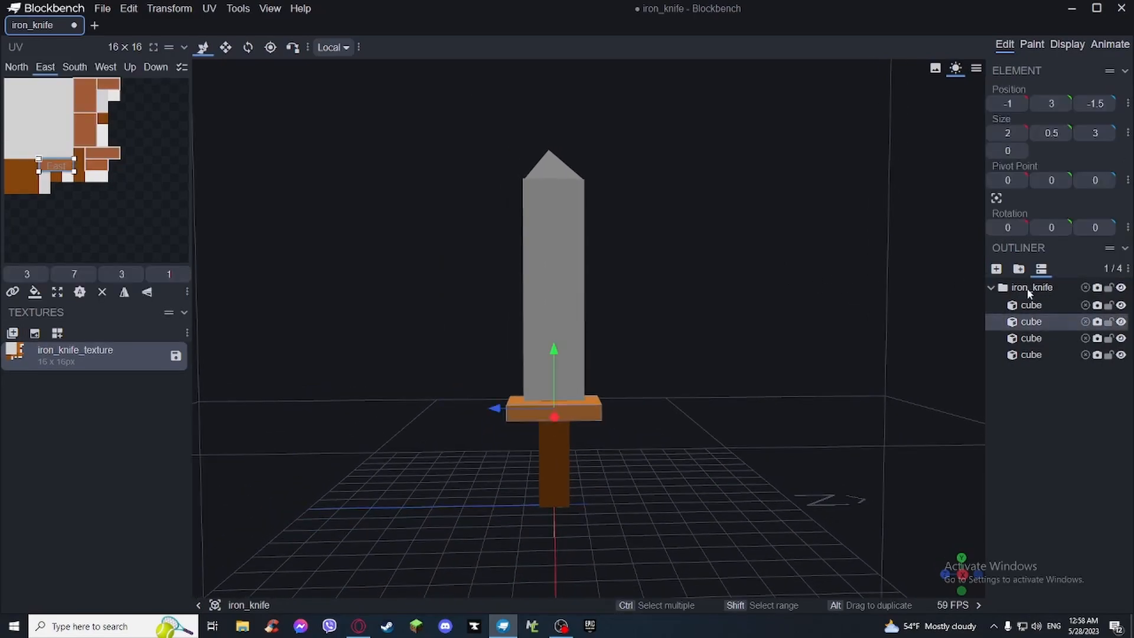
{"action": "left_click", "coordinate": [1032, 338]}
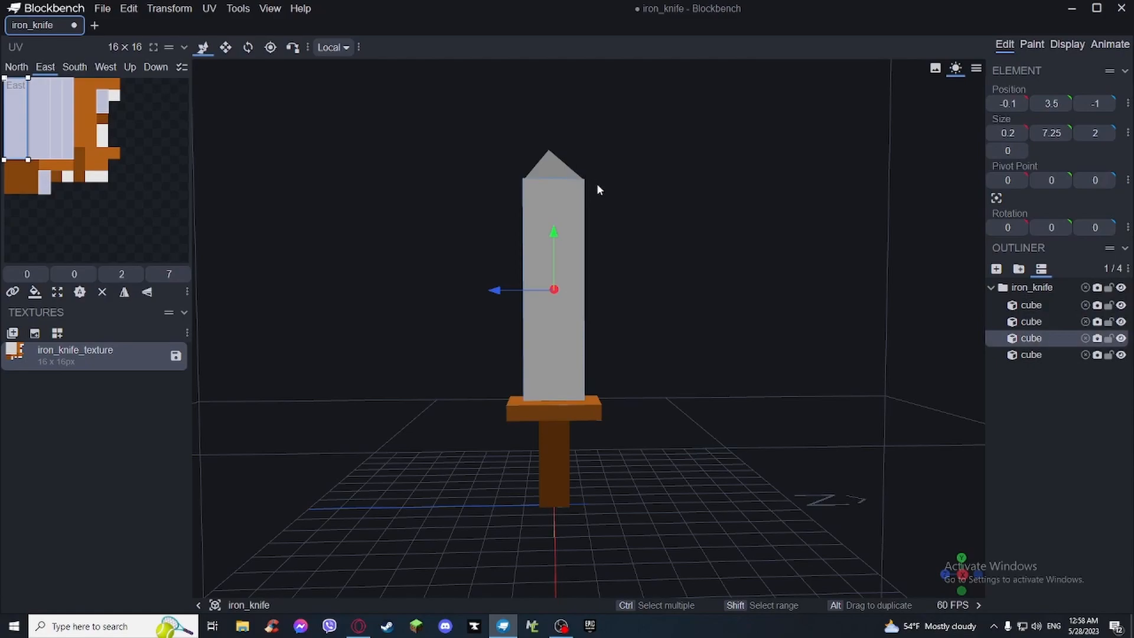
{"action": "left_click", "coordinate": [553, 187]}
{"action": "key", "text": "ctrl+a"}
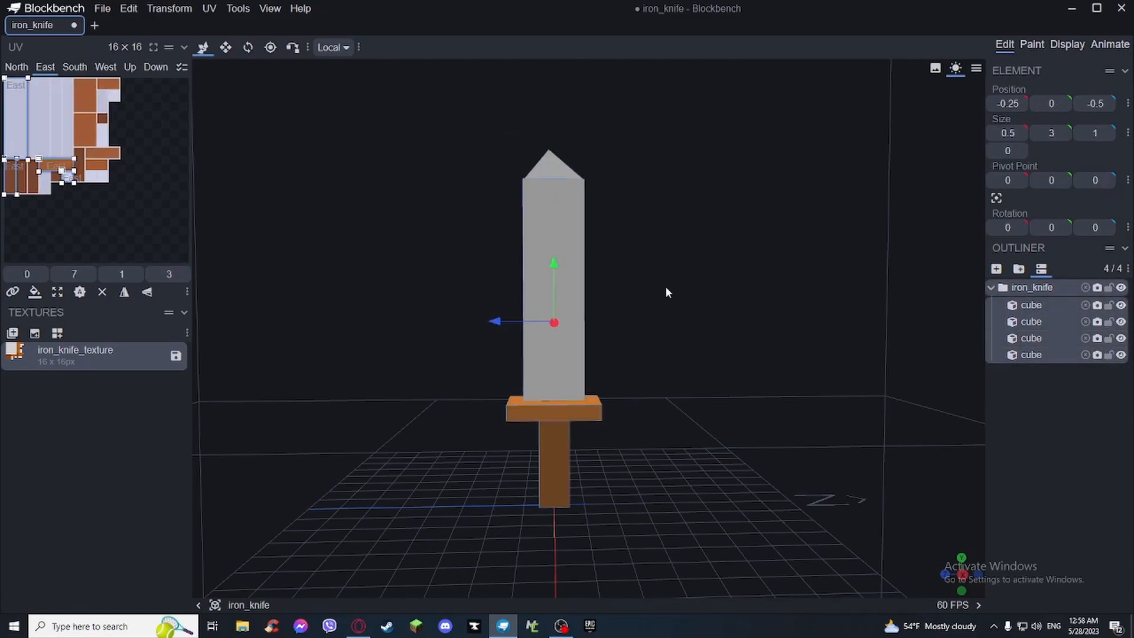
{"action": "left_click", "coordinate": [544, 222]}
{"action": "left_click", "coordinate": [552, 170], "text": "ctrl"}
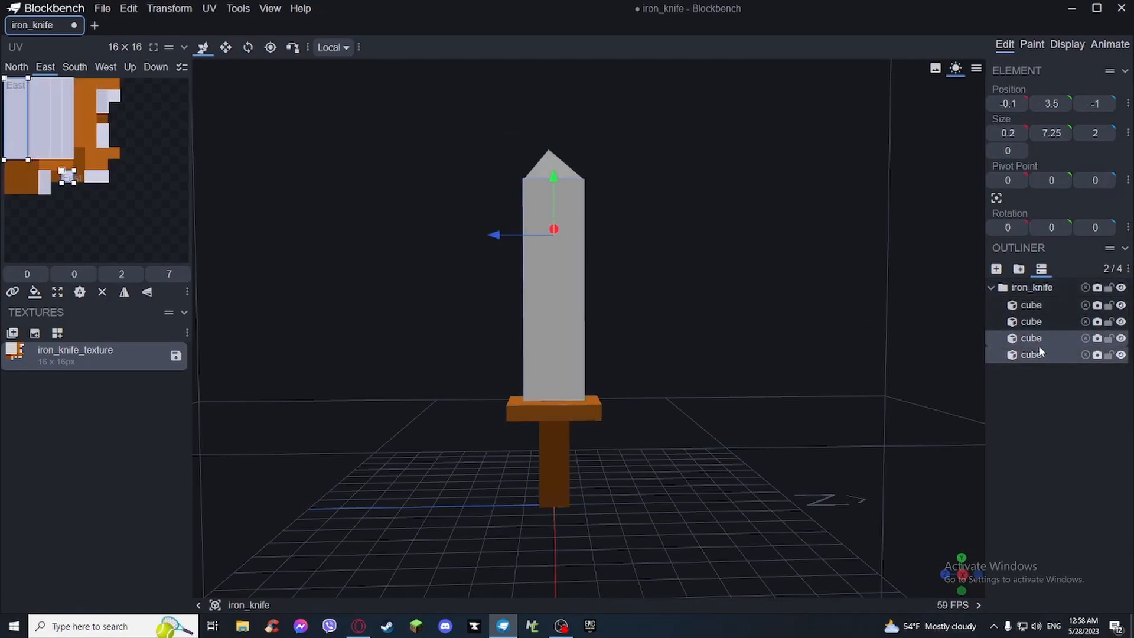
{"action": "left_click", "coordinate": [1018, 269]}
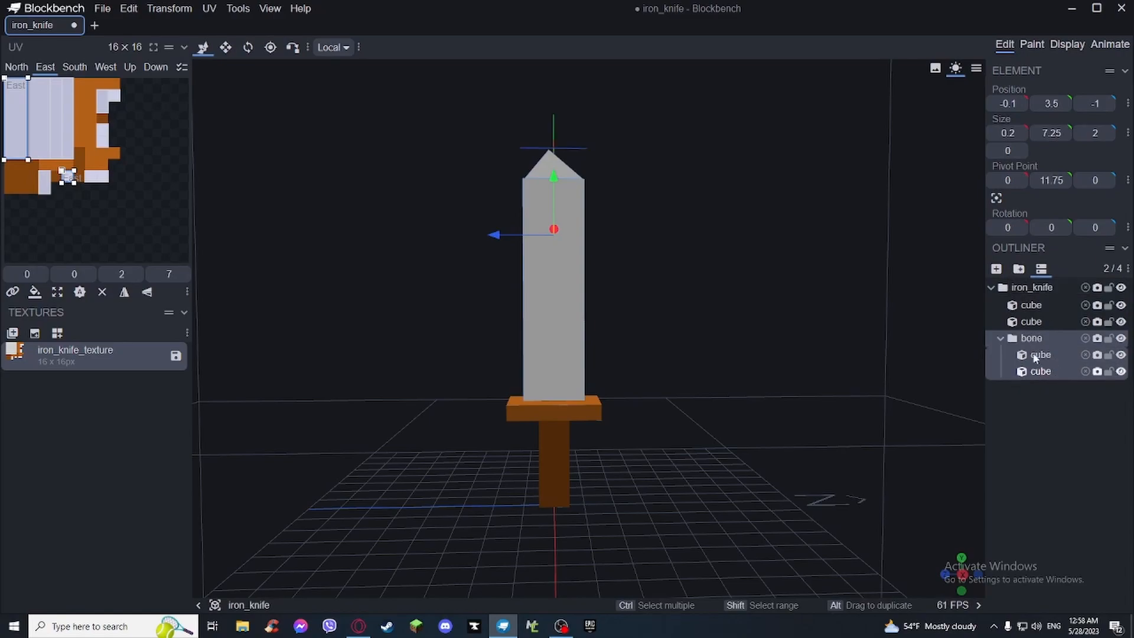
{"action": "left_click", "coordinate": [1030, 455]}
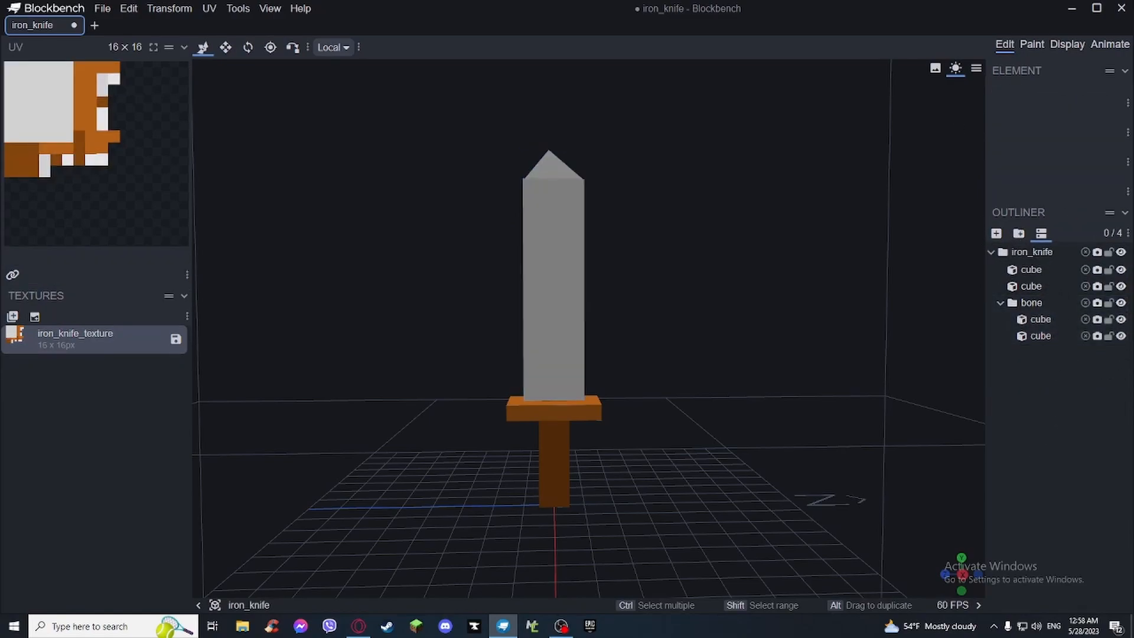
- In Animate mode, select both bones and move iron_knife to position Y 1, Z -2 at time 0
{"action": "left_click", "coordinate": [1110, 44]}
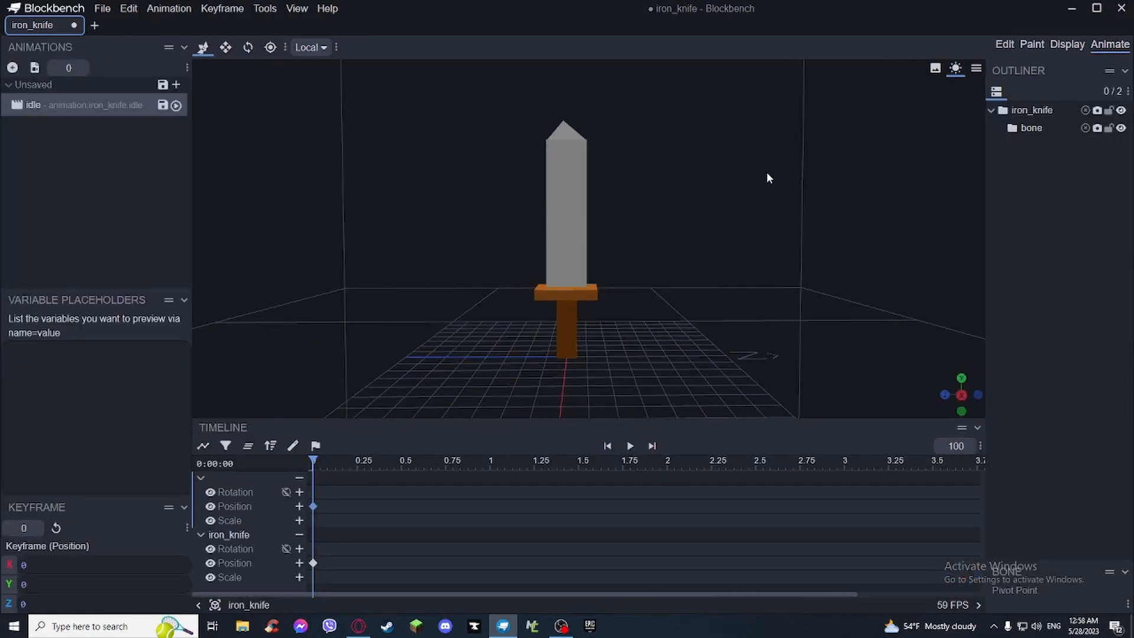
{"action": "right_click_drag", "start_coordinate": [767, 171], "coordinate": [792, 200]}
{"action": "left_click", "coordinate": [1030, 127]}
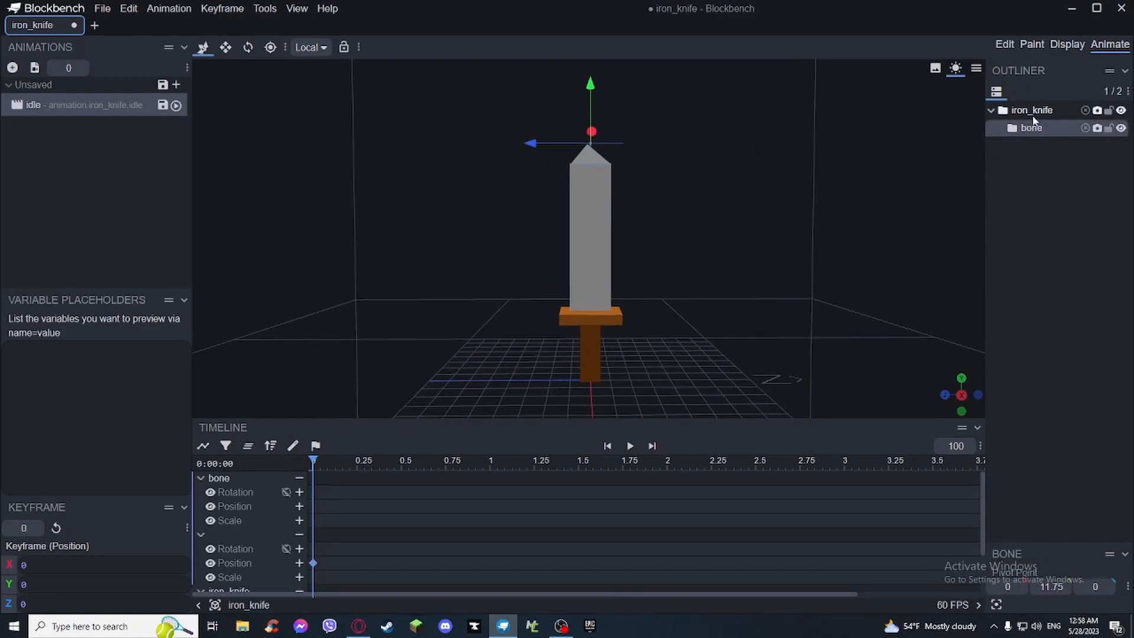
{"action": "left_click", "coordinate": [1032, 112], "text": "ctrl"}
{"action": "mouse_move", "coordinate": [590, 322]}
{"action": "left_mouse_down"}
{"action": "mouse_move", "coordinate": [706, 335]}
{"action": "mouse_move", "coordinate": [648, 296]}
{"action": "mouse_move", "coordinate": [603, 310]}
{"action": "left_mouse_up"}
{"action": "mouse_move", "coordinate": [527, 360]}
{"action": "left_mouse_down"}
{"action": "mouse_move", "coordinate": [437, 361]}
{"action": "mouse_move", "coordinate": [564, 370]}
{"action": "mouse_move", "coordinate": [548, 360]}
{"action": "left_mouse_up"}
{"action": "left_click_drag", "start_coordinate": [593, 317], "coordinate": [593, 343]}
{"action": "left_click_drag", "start_coordinate": [734, 285], "coordinate": [731, 277]}
{"action": "left_click_drag", "start_coordinate": [537, 392], "coordinate": [570, 394]}
{"action": "left_click_drag", "start_coordinate": [612, 344], "coordinate": [612, 320]}
{"action": "left_click_drag", "start_coordinate": [557, 368], "coordinate": [589, 368]}
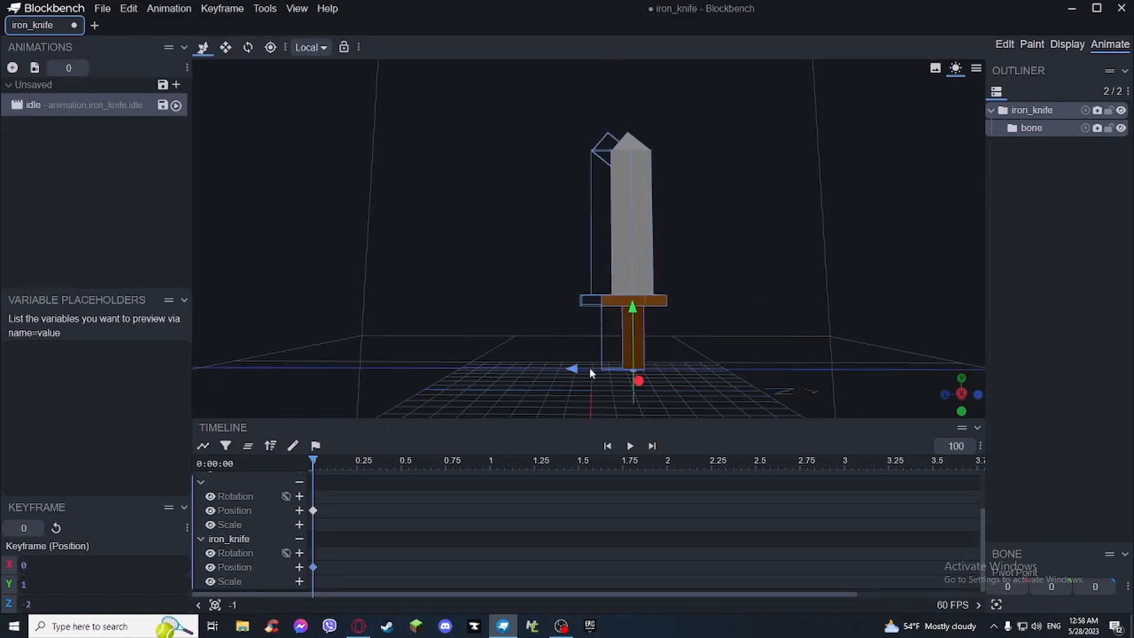
- Rotate the nested blade bone by -25 on the X axis at time 0
{"action": "left_click", "coordinate": [1033, 128]}
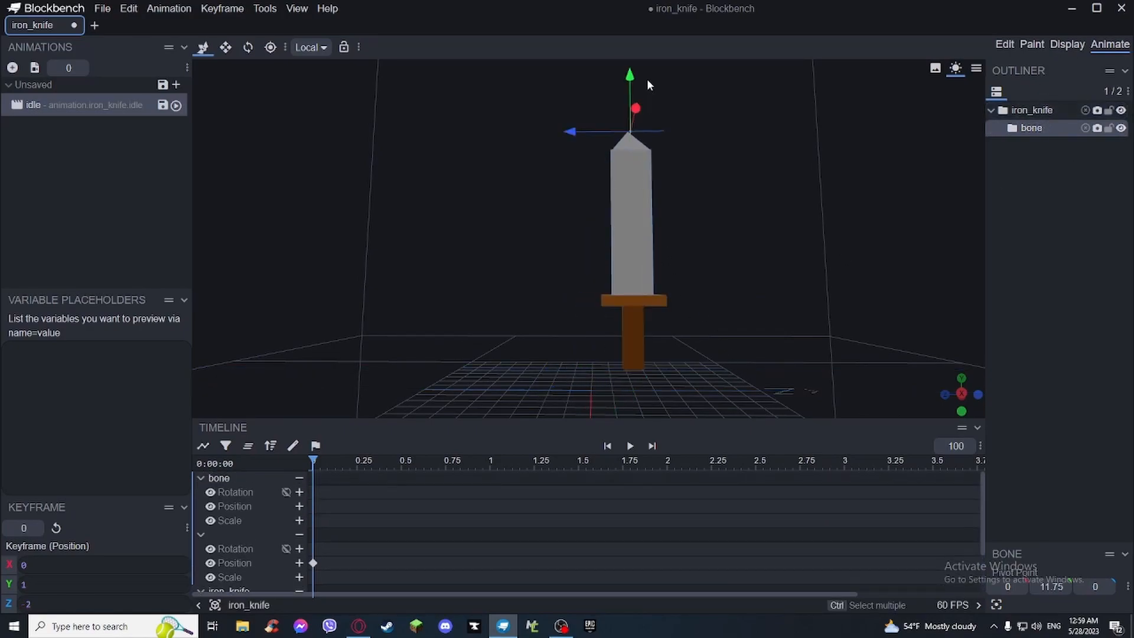
{"action": "key", "text": "r"}
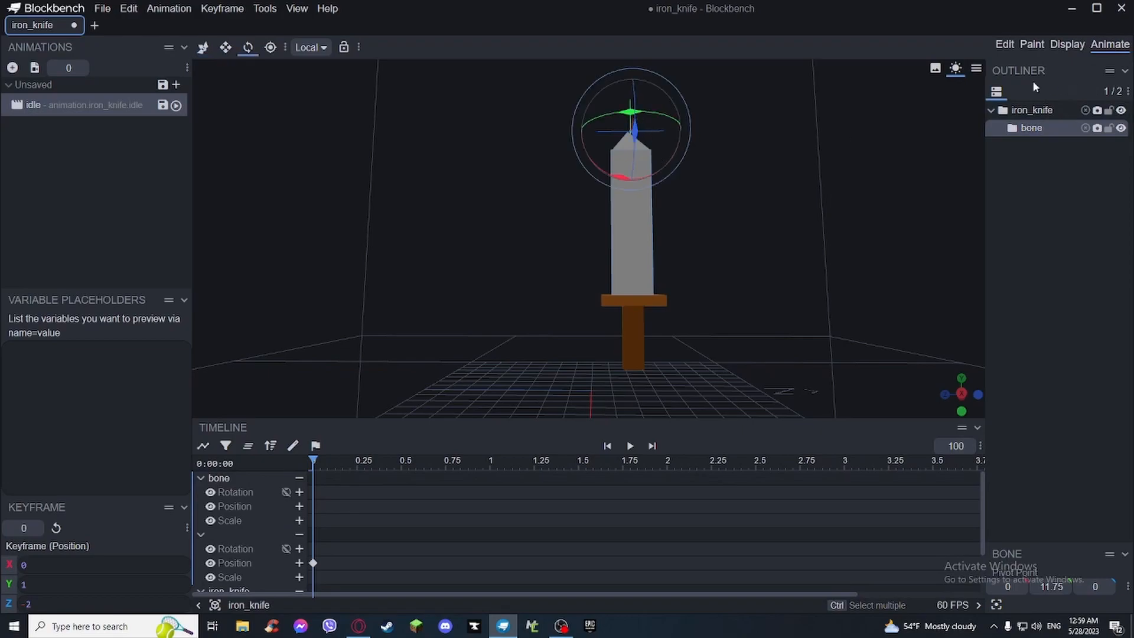
{"action": "left_click_drag", "start_coordinate": [618, 173], "coordinate": [688, 136]}
{"action": "left_click_drag", "start_coordinate": [578, 108], "coordinate": [654, 161]}
{"action": "right_click_drag", "start_coordinate": [654, 160], "coordinate": [676, 225]}
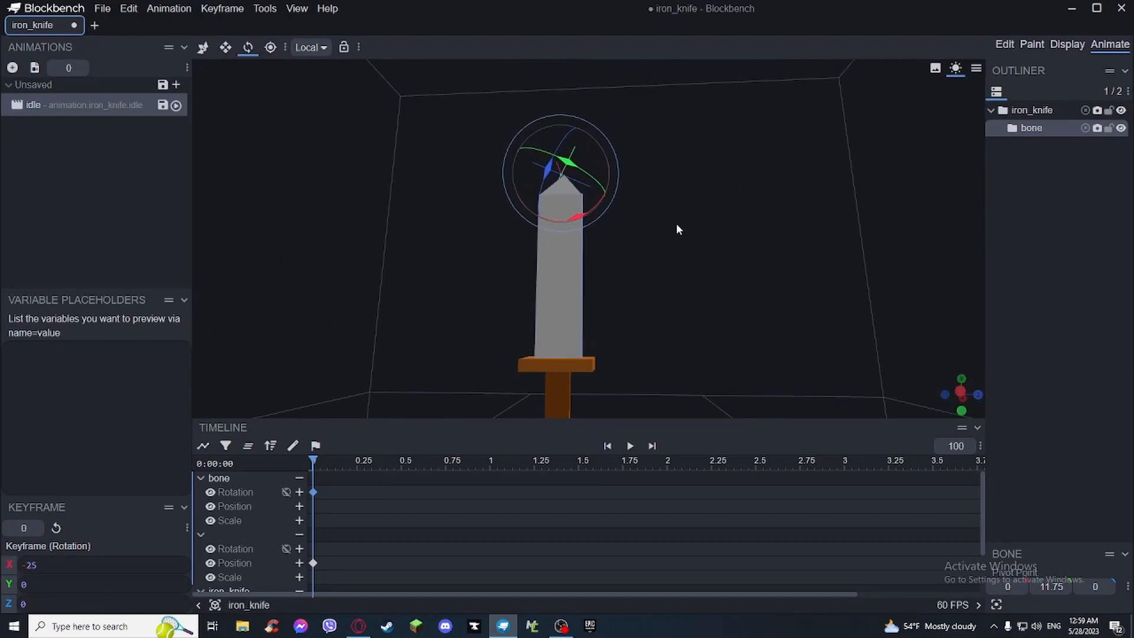
- Try scaling and moving the nested blade bone at time 0, and clear the selection
{"action": "key", "text": "s"}
{"action": "left_click_drag", "start_coordinate": [615, 197], "coordinate": [643, 214]}
{"action": "left_click_drag", "start_coordinate": [700, 240], "coordinate": [685, 221]}
{"action": "key", "text": "v"}
{"action": "mouse_move", "coordinate": [597, 189]}
{"action": "left_mouse_down"}
{"action": "mouse_move", "coordinate": [660, 182]}
{"action": "mouse_move", "coordinate": [591, 181]}
{"action": "mouse_move", "coordinate": [616, 178]}
{"action": "left_mouse_up"}
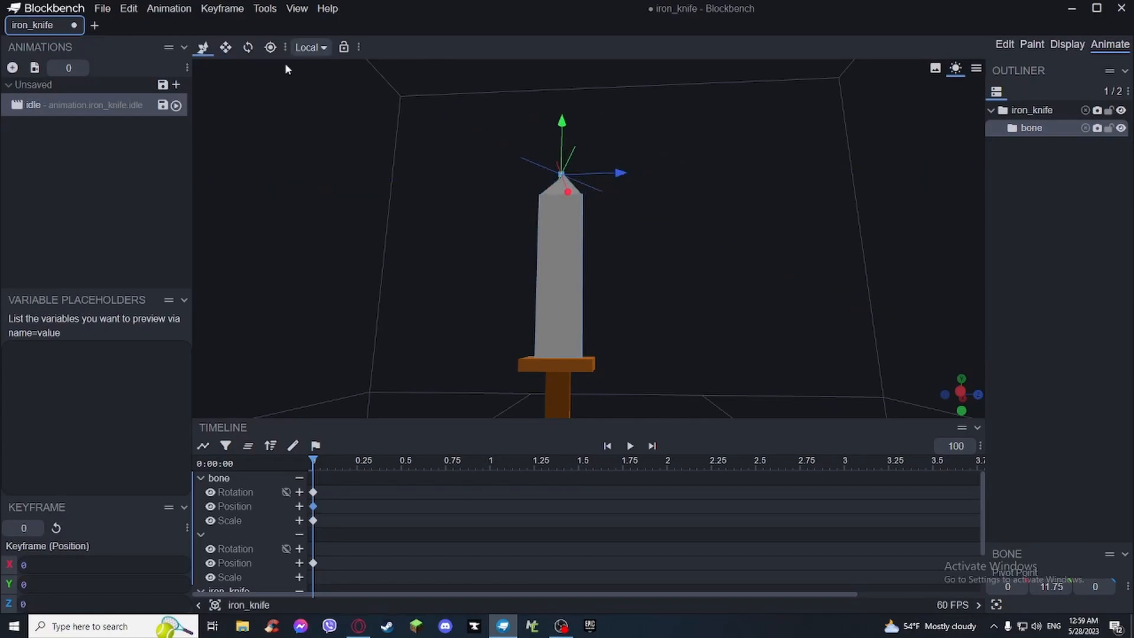
{"action": "left_click_drag", "start_coordinate": [767, 130], "coordinate": [827, 151]}
{"action": "left_click", "coordinate": [1106, 188]}
{"action": "left_click", "coordinate": [1055, 133]}
{"action": "left_click", "coordinate": [1038, 153]}
- In Edit mode, take both blade cubes out of the nested bone and delete the emptied bone group
{"action": "left_click", "coordinate": [1004, 44]}
{"action": "right_click_drag", "start_coordinate": [805, 369], "coordinate": [800, 298]}
{"action": "left_click_drag", "start_coordinate": [798, 299], "coordinate": [753, 298]}
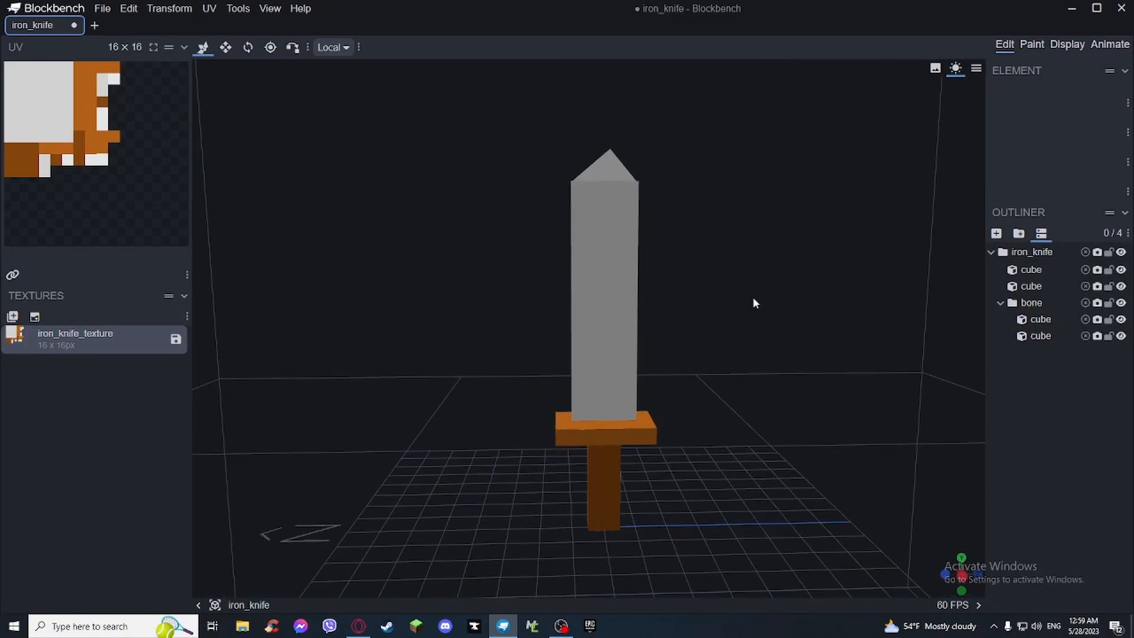
{"action": "scroll", "coordinate": [747, 325], "scroll_direction": "down", "scroll_amount": 5}
{"action": "left_click", "coordinate": [1050, 303]}
{"action": "left_click", "coordinate": [1029, 359]}
{"action": "left_click", "coordinate": [1032, 365], "text": "shift"}
{"action": "left_click_drag", "start_coordinate": [1031, 364], "coordinate": [1024, 329]}
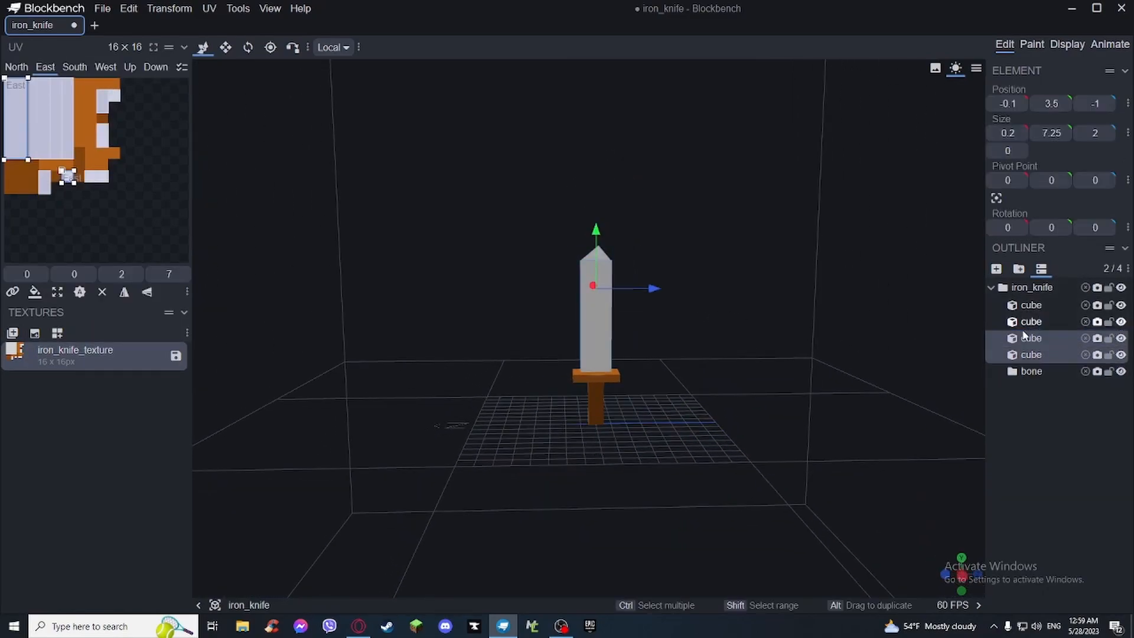
{"action": "left_click", "coordinate": [1022, 373]}
{"action": "key", "text": "Delete"}
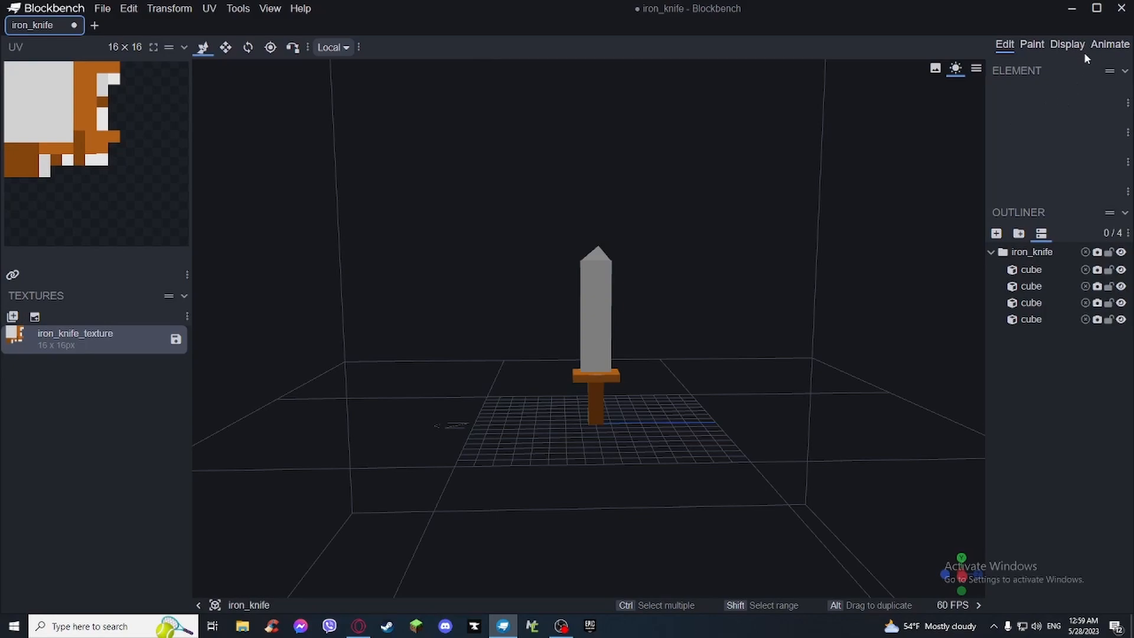
- Undo the nested bone's deletion and the earlier bone transformations in Animate mode
{"action": "left_click_drag", "start_coordinate": [625, 181], "coordinate": [604, 204]}
{"action": "scroll", "coordinate": [597, 221], "scroll_direction": "up", "scroll_amount": 3}
{"action": "key", "text": "ctrl+z"}
{"action": "key", "text": "ctrl+z"}
{"action": "key", "text": "ctrl+z"}
{"action": "key", "text": "ctrl+z"}
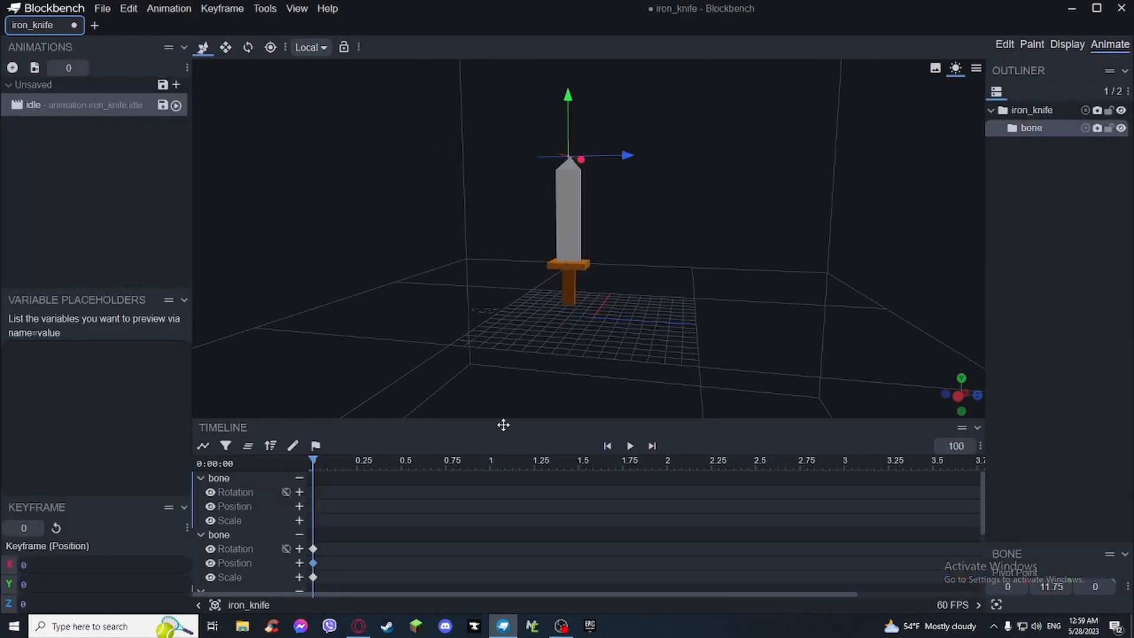
{"action": "key", "text": "ctrl+z"}
{"action": "key", "text": "ctrl+z"}
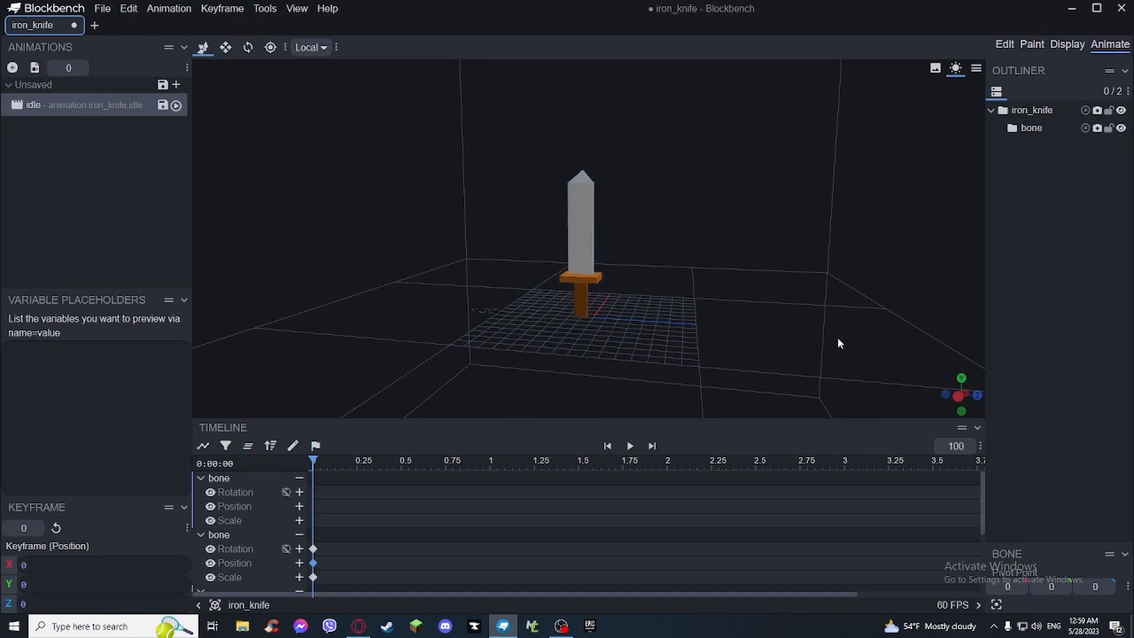
{"action": "left_click_drag", "start_coordinate": [837, 336], "coordinate": [634, 244]}
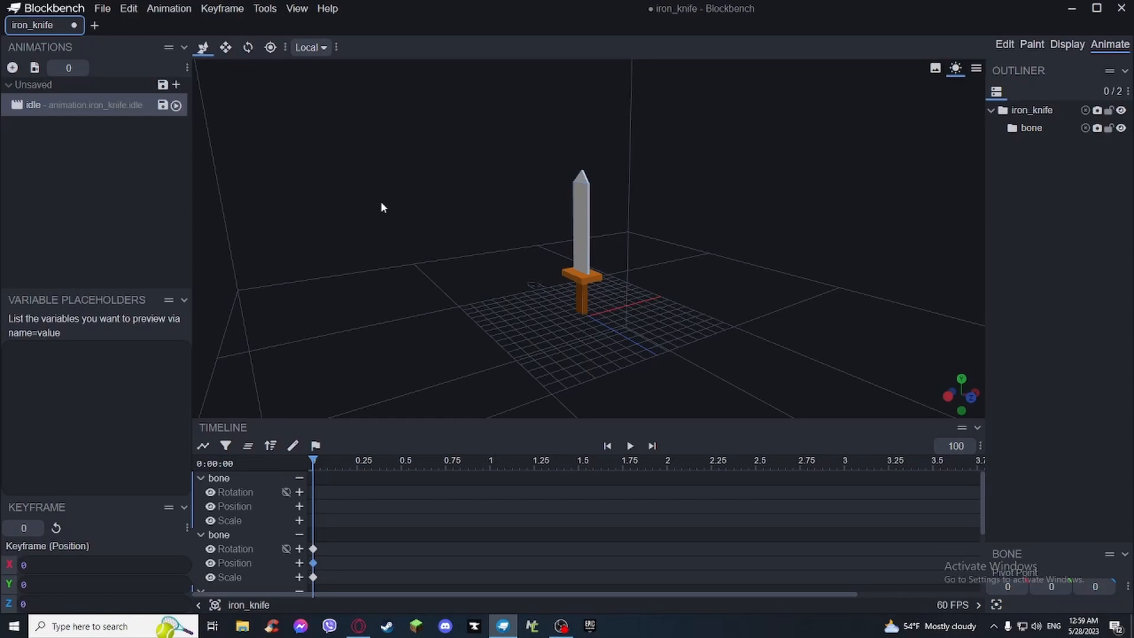
{"action": "left_click", "coordinate": [93, 9]}
{"action": "left_click", "coordinate": [711, 217]}
{"action": "key", "text": "ctrl+z"}
{"action": "key", "text": "ctrl+z"}
{"action": "key", "text": "ctrl+z"}
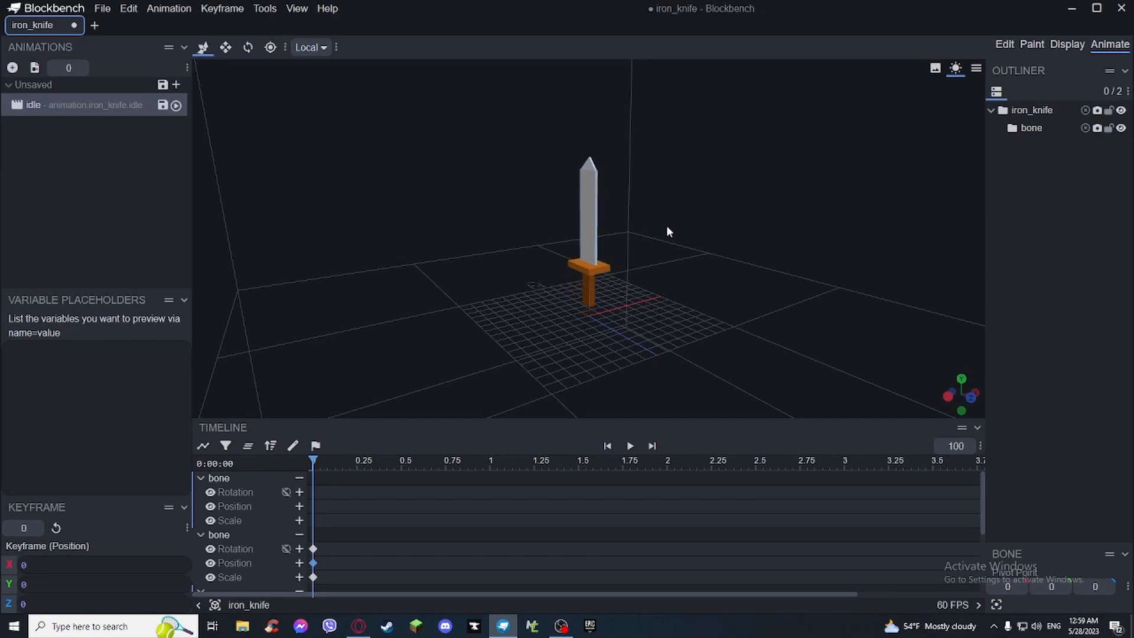
- Raise the nested bone by 1 on the Y axis and move iron_knife to Z 5 at time 0
{"action": "left_click", "coordinate": [1045, 127]}
{"action": "left_click_drag", "start_coordinate": [684, 231], "coordinate": [727, 208]}
{"action": "left_click_drag", "start_coordinate": [578, 126], "coordinate": [1024, 190]}
{"action": "left_click", "coordinate": [1025, 192]}
{"action": "left_click", "coordinate": [1022, 109]}
{"action": "left_click_drag", "start_coordinate": [785, 217], "coordinate": [735, 228]}
{"action": "left_click_drag", "start_coordinate": [568, 328], "coordinate": [477, 322]}
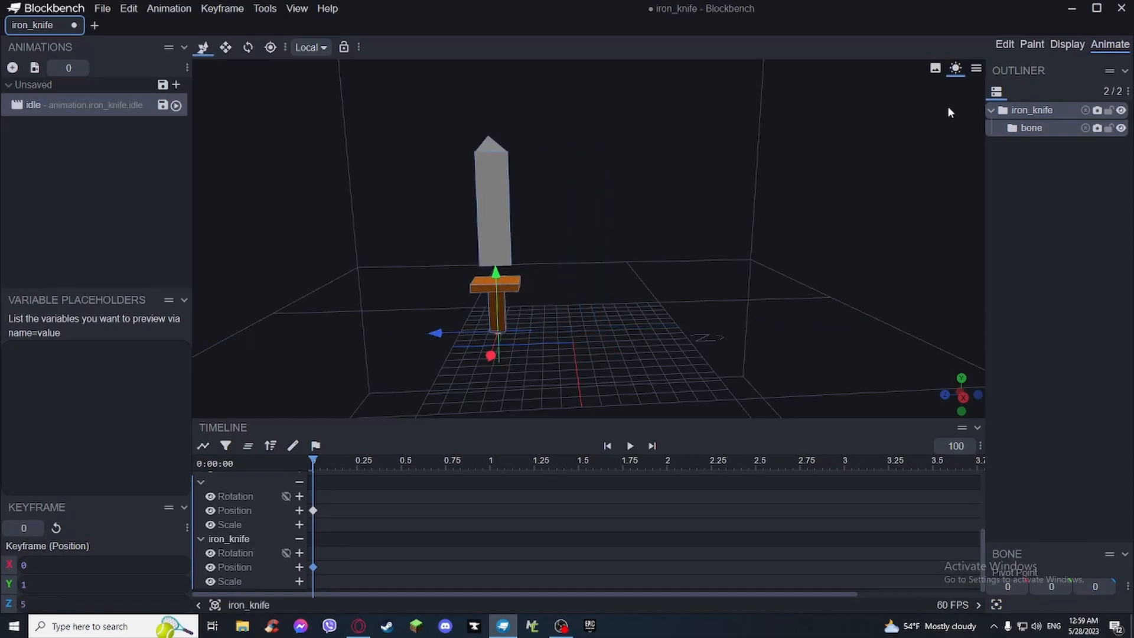
- Try rotating and moving the nested blade bone separately from the handle, and deselect it
{"action": "left_click", "coordinate": [1029, 126]}
{"action": "key", "text": "r"}
{"action": "left_click_drag", "start_coordinate": [527, 146], "coordinate": [565, 164]}
{"action": "key", "text": "v"}
{"action": "left_click_drag", "start_coordinate": [434, 136], "coordinate": [524, 148]}
{"action": "left_click", "coordinate": [1048, 167]}
- Undo the test bone movements and the nested bone grouping, check the outliner in Edit mode, and return to Animate mode
{"action": "key", "text": "ctrl+z"}
{"action": "key", "text": "ctrl+z"}
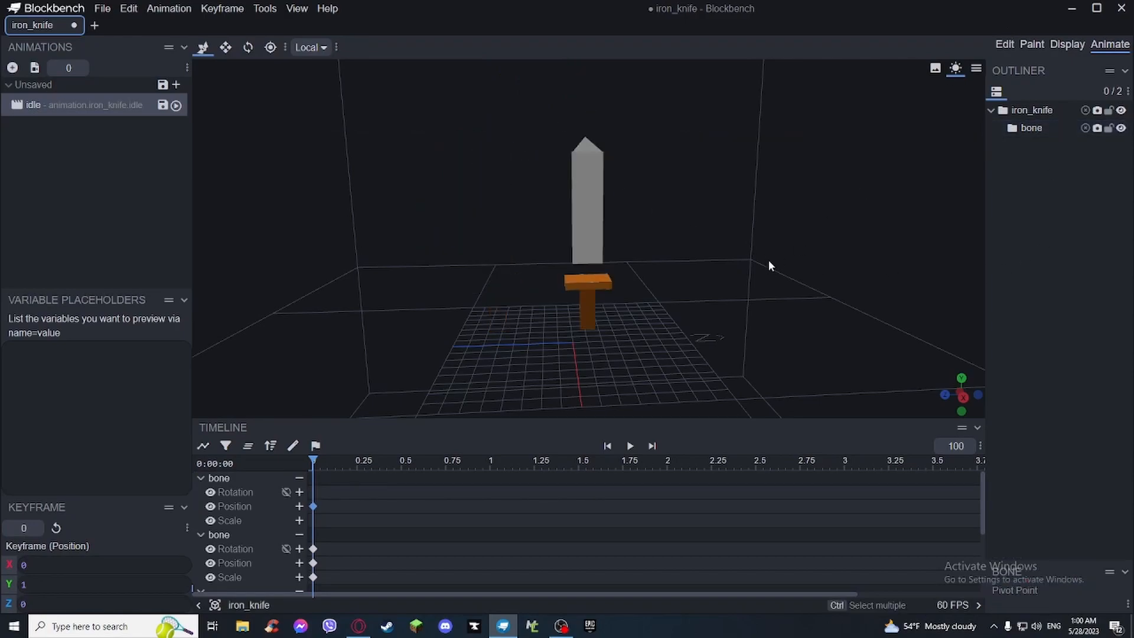
{"action": "key", "text": "ctrl+z"}
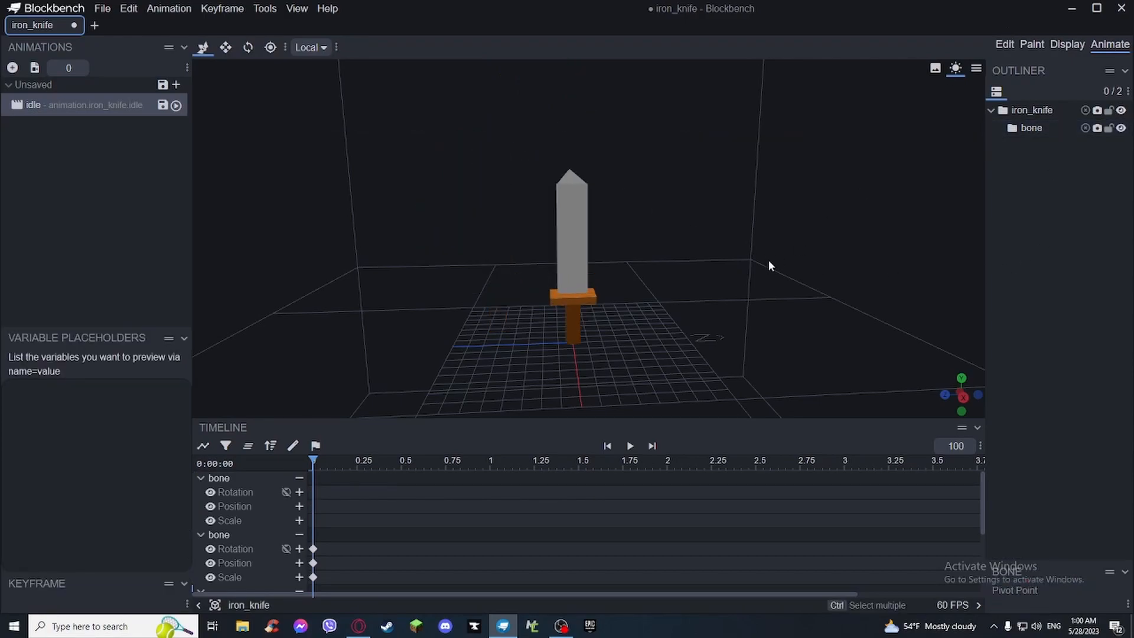
{"action": "key", "text": "ctrl+z"}
{"action": "left_click", "coordinate": [1004, 45]}
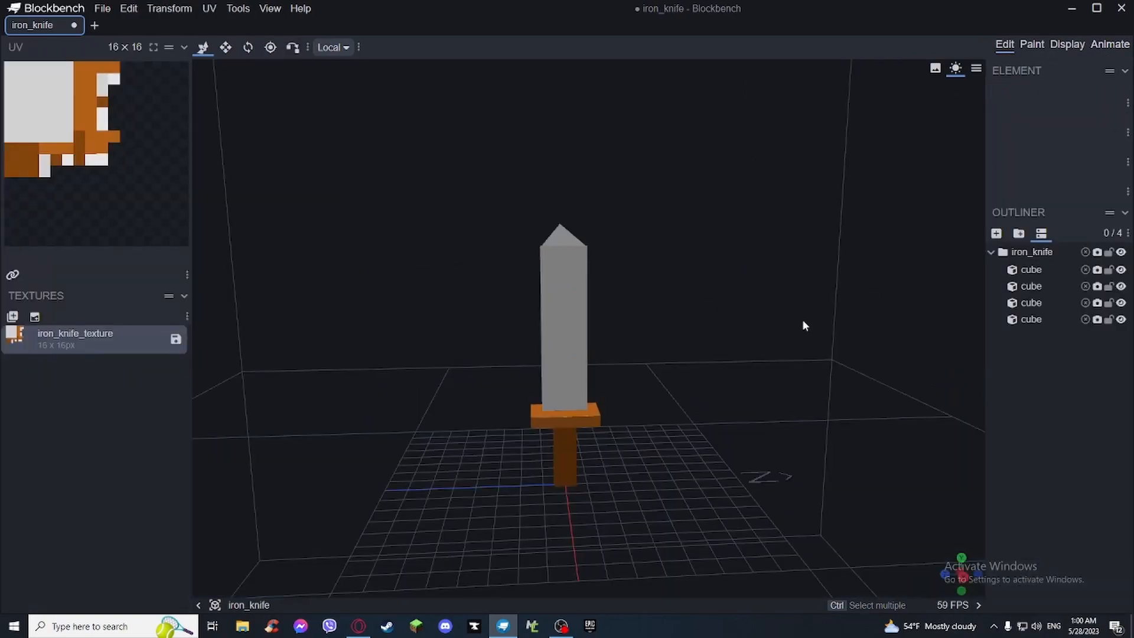
{"action": "left_click", "coordinate": [1109, 45]}
{"action": "left_click_drag", "start_coordinate": [812, 176], "coordinate": [785, 258]}
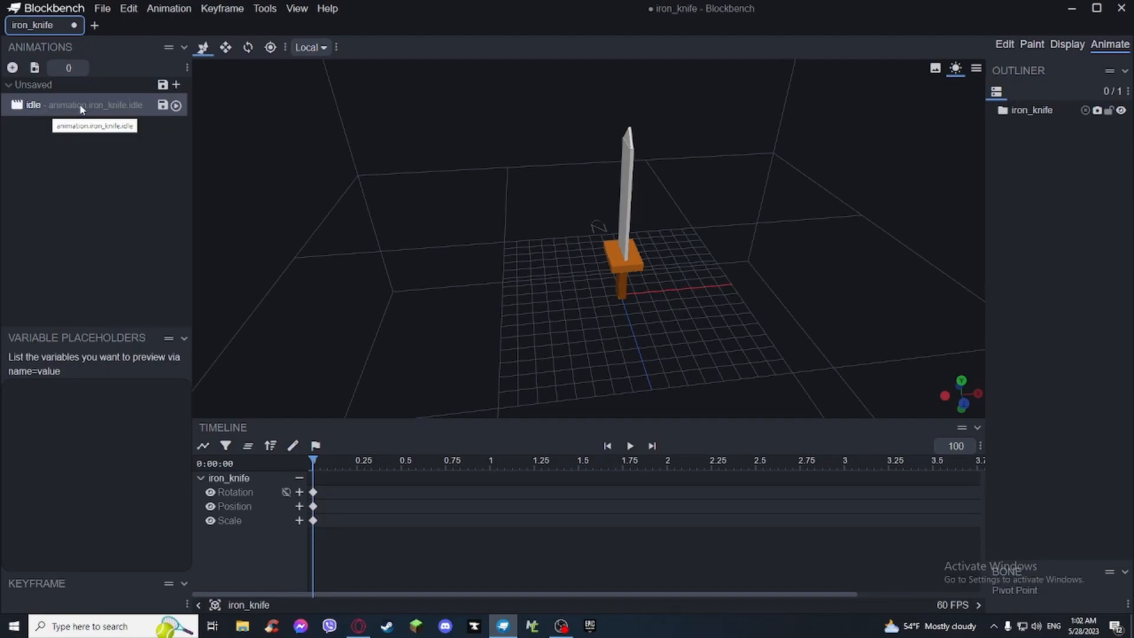
{"action": "left_click_drag", "start_coordinate": [341, 240], "coordinate": [455, 228]}
{"action": "left_click_drag", "start_coordinate": [615, 220], "coordinate": [647, 263]}
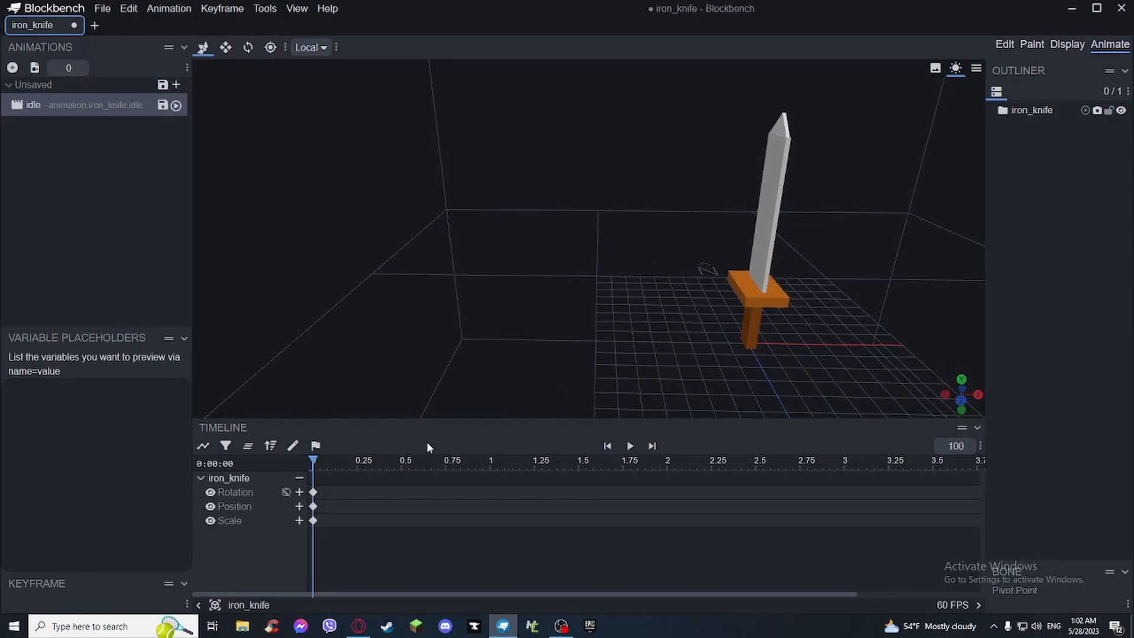
{"action": "left_click_drag", "start_coordinate": [459, 307], "coordinate": [663, 281]}
{"action": "left_click_drag", "start_coordinate": [451, 377], "coordinate": [455, 381]}
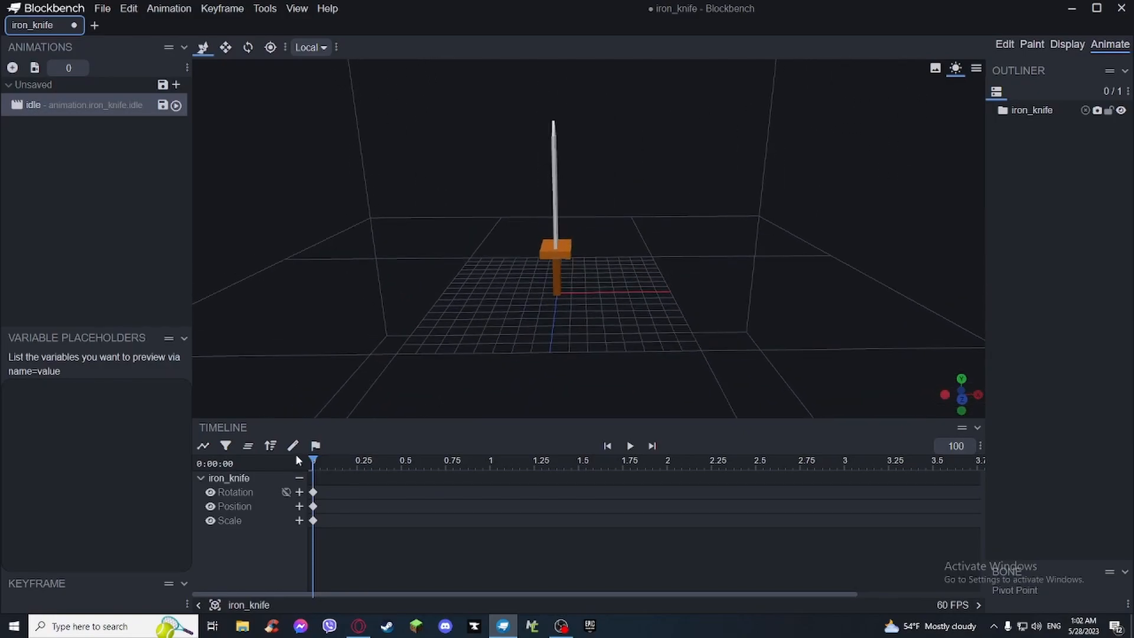
- At 0.25 seconds, tilt the iron_knife bone and move it to position Y 0.25, Z -2
{"action": "left_click_drag", "start_coordinate": [314, 459], "coordinate": [359, 484]}
{"action": "left_click_drag", "start_coordinate": [566, 349], "coordinate": [636, 235]}
{"action": "left_click", "coordinate": [1015, 112]}
{"action": "left_click_drag", "start_coordinate": [685, 273], "coordinate": [705, 274]}
{"action": "key", "text": "r"}
{"action": "left_click_drag", "start_coordinate": [625, 242], "coordinate": [611, 240]}
{"action": "key", "text": "v"}
{"action": "left_click_drag", "start_coordinate": [681, 294], "coordinate": [637, 285]}
{"action": "left_click_drag", "start_coordinate": [603, 246], "coordinate": [604, 240]}
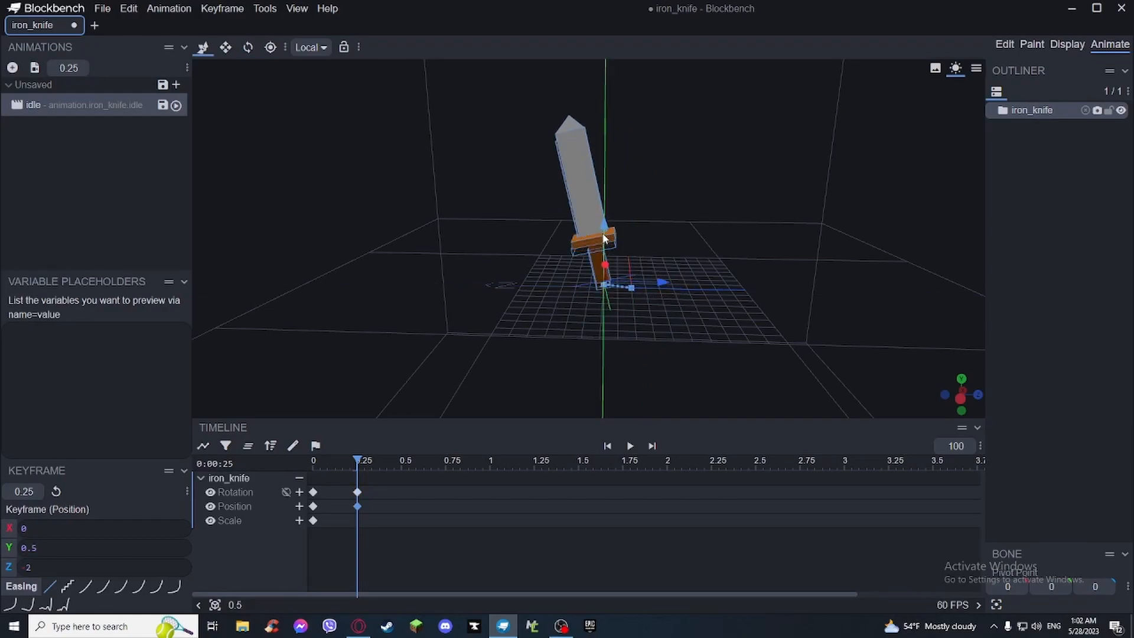
- At about 0.54 seconds, rotate the iron_knife bone to 69.58 on the X axis
{"action": "left_click_drag", "start_coordinate": [359, 461], "coordinate": [407, 462]}
{"action": "key", "text": "r"}
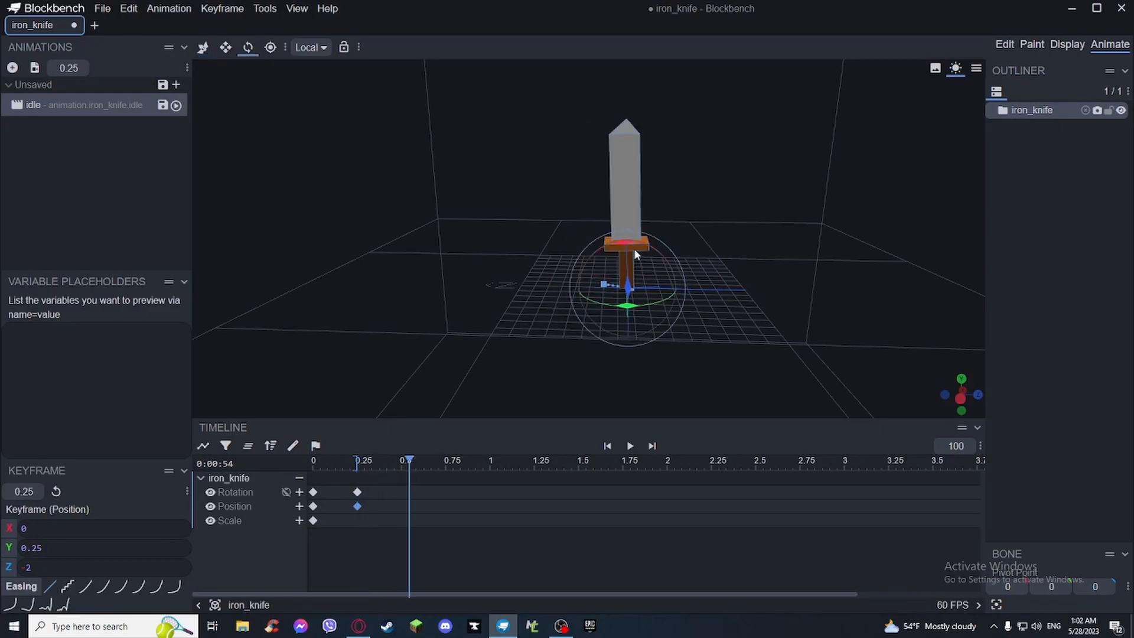
{"action": "left_click_drag", "start_coordinate": [618, 243], "coordinate": [563, 278]}
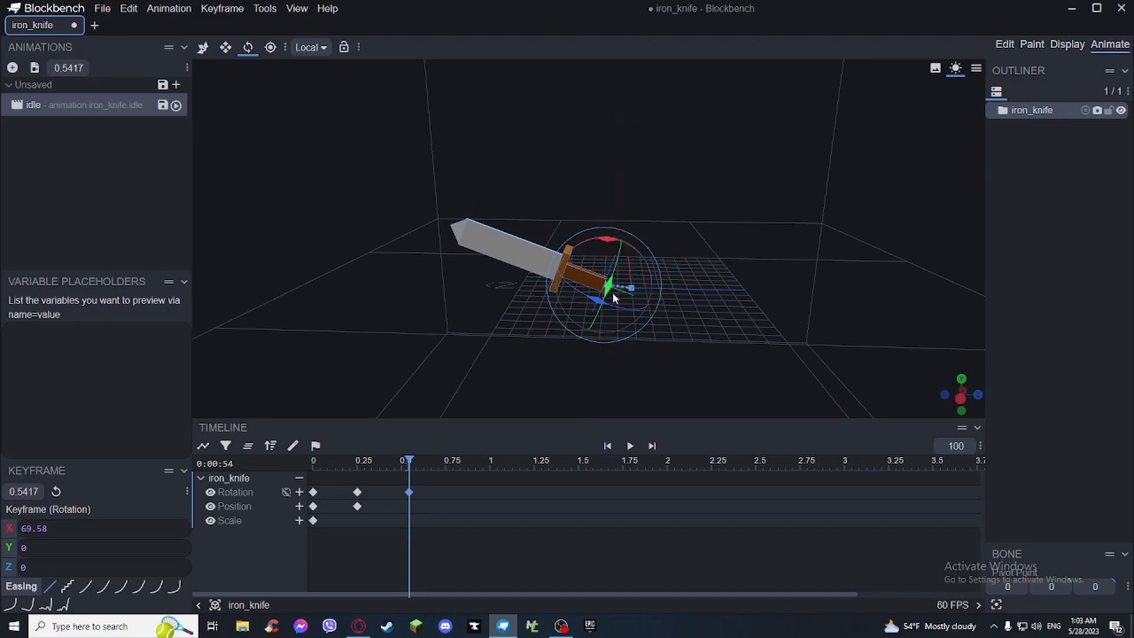
- Copy iron_knife's starting rotation keyframe and paste it at 0.75 seconds
{"action": "left_click", "coordinate": [312, 492]}
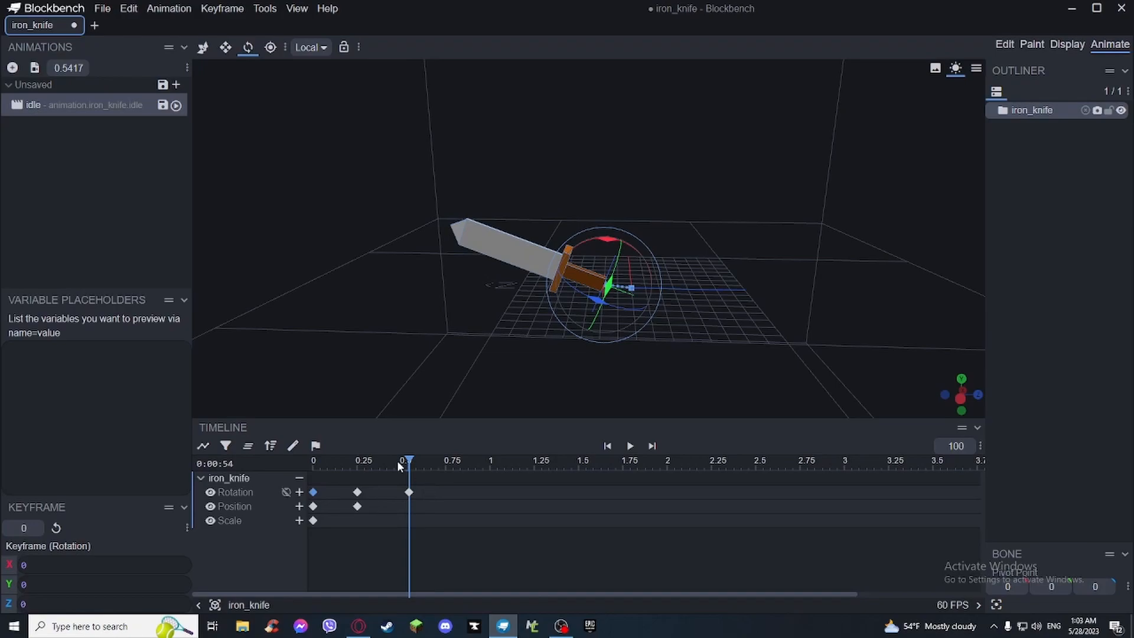
{"action": "left_click_drag", "start_coordinate": [411, 459], "coordinate": [295, 475]}
{"action": "key", "text": "ctrl+v"}
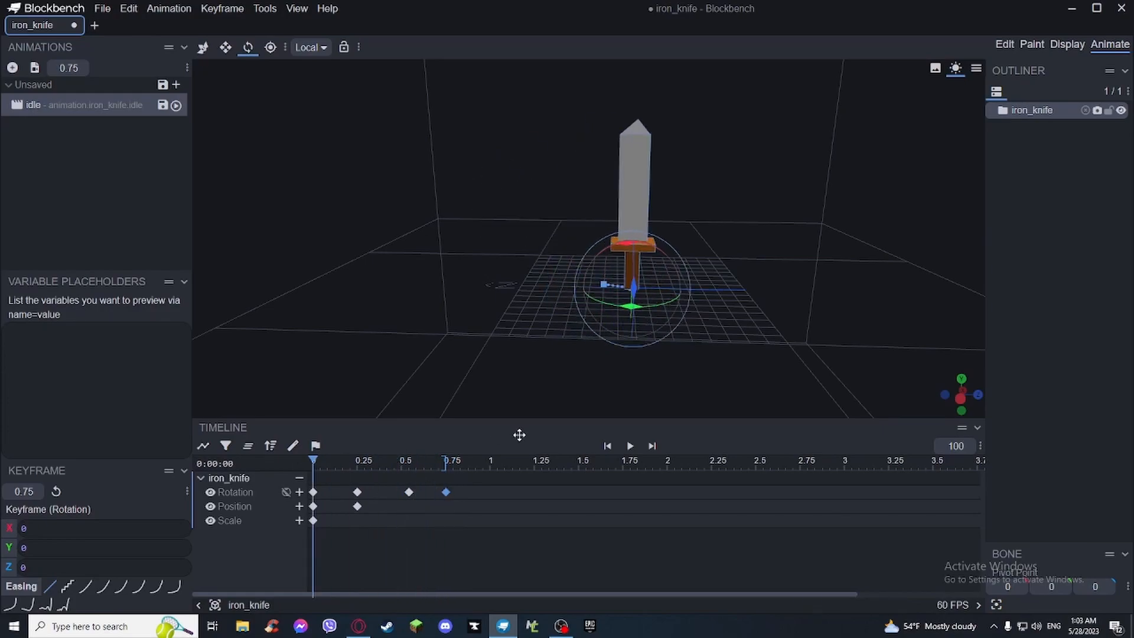
- Play the idle animation to preview the knife's swing, and return the playhead to the start
{"action": "left_click", "coordinate": [630, 446]}
{"action": "mouse_move", "coordinate": [676, 310]}
{"action": "left_mouse_down"}
{"action": "mouse_move", "coordinate": [678, 295]}
{"action": "mouse_move", "coordinate": [665, 314]}
{"action": "left_mouse_up"}
{"action": "left_click", "coordinate": [630, 445]}
{"action": "left_click_drag", "start_coordinate": [425, 459], "coordinate": [285, 487]}
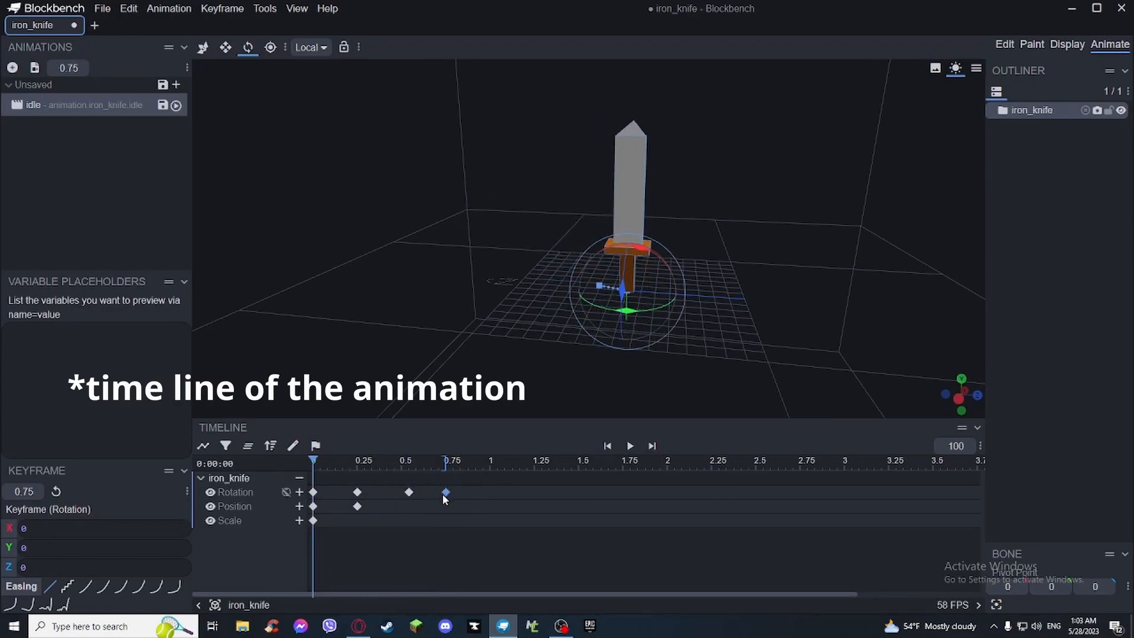
- Delete all of iron_knife's rotation keyframes and its position keyframe at 0.25 seconds
{"action": "key", "text": "Delete"}
{"action": "left_click", "coordinate": [409, 493]}
{"action": "key", "text": "Delete"}
{"action": "left_click", "coordinate": [408, 492]}
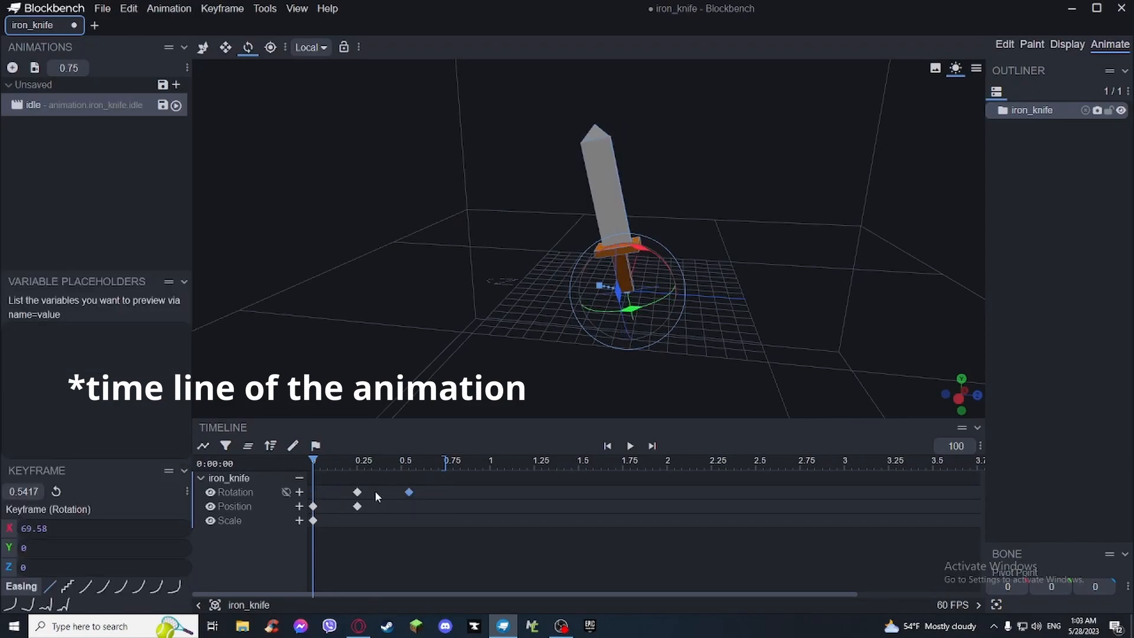
{"action": "key", "text": "Delete"}
{"action": "left_click", "coordinate": [357, 492]}
{"action": "left_click", "coordinate": [357, 506]}
{"action": "key", "text": "Delete"}
{"action": "left_click", "coordinate": [358, 492]}
{"action": "key", "text": "Delete"}
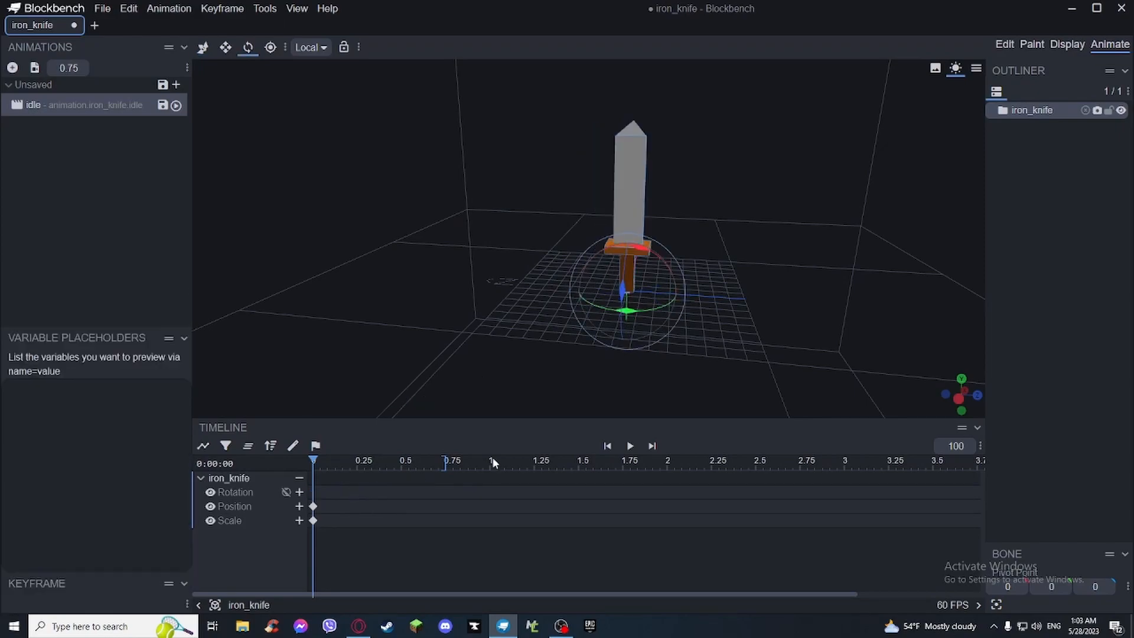
- Add a rotation keyframe to iron_knife at time 0 and deselect the keyframe
{"action": "left_click_drag", "start_coordinate": [682, 317], "coordinate": [728, 322]}
{"action": "left_click_drag", "start_coordinate": [772, 420], "coordinate": [702, 339]}
{"action": "left_click", "coordinate": [299, 492]}
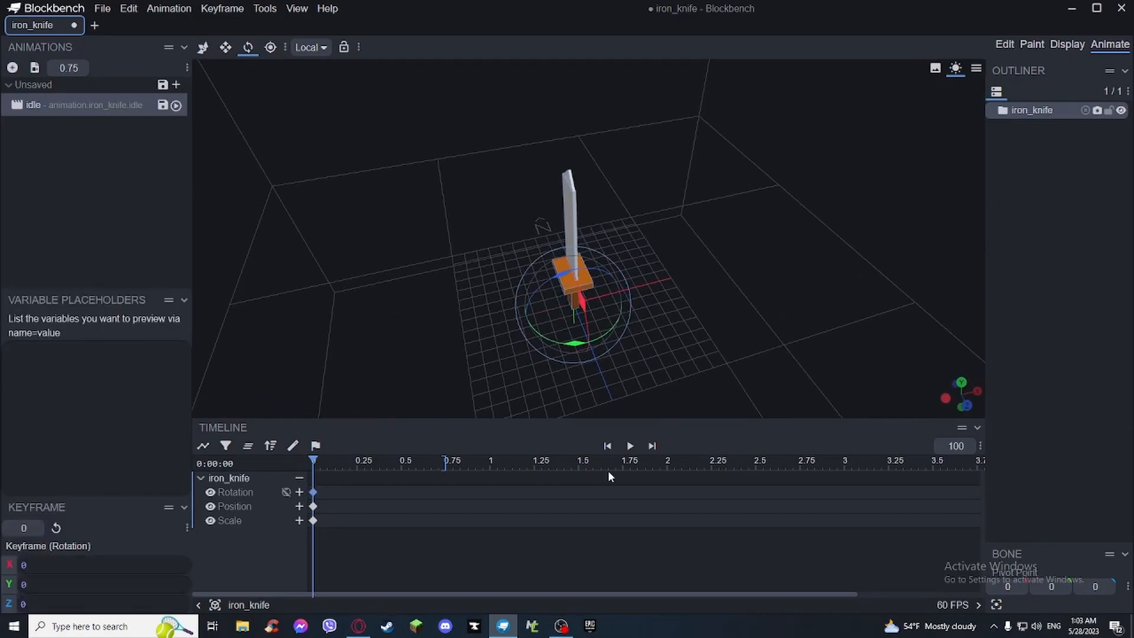
{"action": "left_click", "coordinate": [589, 486]}
{"action": "mouse_move", "coordinate": [661, 295]}
{"action": "left_mouse_down"}
{"action": "mouse_move", "coordinate": [672, 247]}
{"action": "mouse_move", "coordinate": [673, 283]}
{"action": "left_mouse_up"}
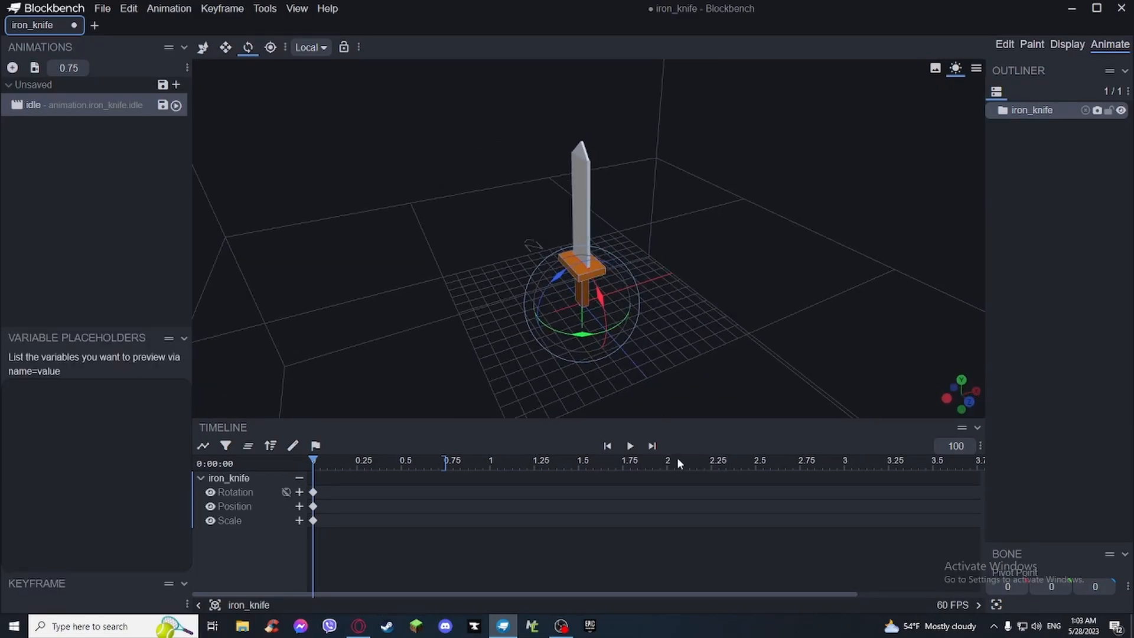
{"action": "left_click_drag", "start_coordinate": [523, 354], "coordinate": [674, 349]}
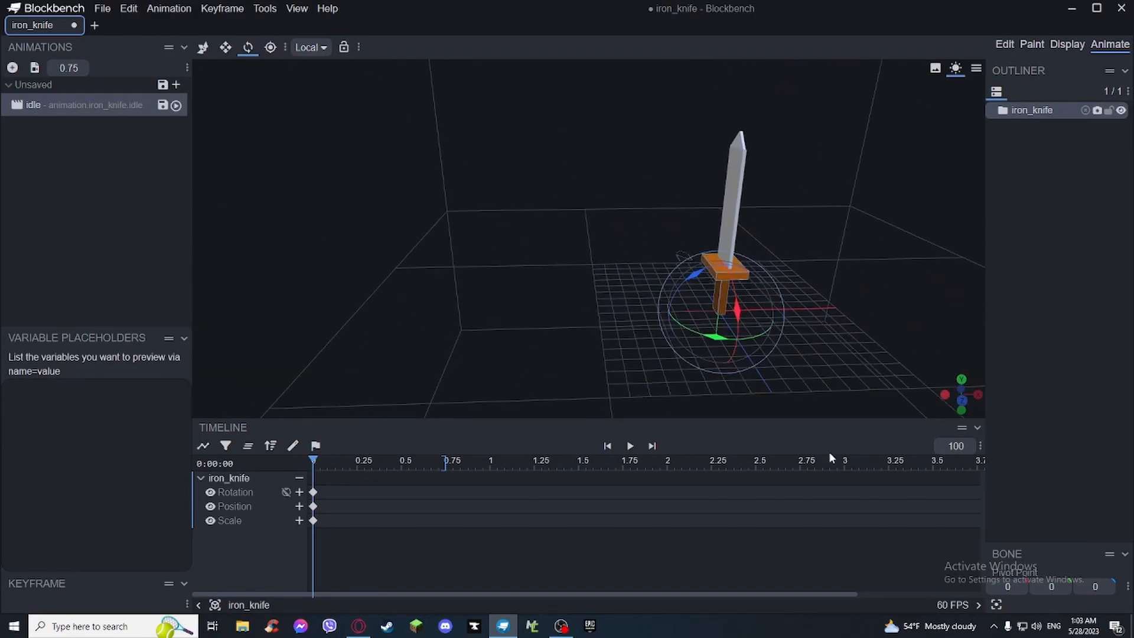
{"action": "left_click", "coordinate": [1072, 357]}
{"action": "left_click_drag", "start_coordinate": [831, 217], "coordinate": [831, 198]}
{"action": "scroll", "coordinate": [833, 206], "scroll_direction": "down", "scroll_amount": 5}
{"action": "scroll", "coordinate": [834, 204], "scroll_direction": "up", "scroll_amount": 7}
{"action": "right_click_drag", "start_coordinate": [830, 188], "coordinate": [833, 230]}
{"action": "scroll", "coordinate": [824, 226], "scroll_direction": "up", "scroll_amount": 3}
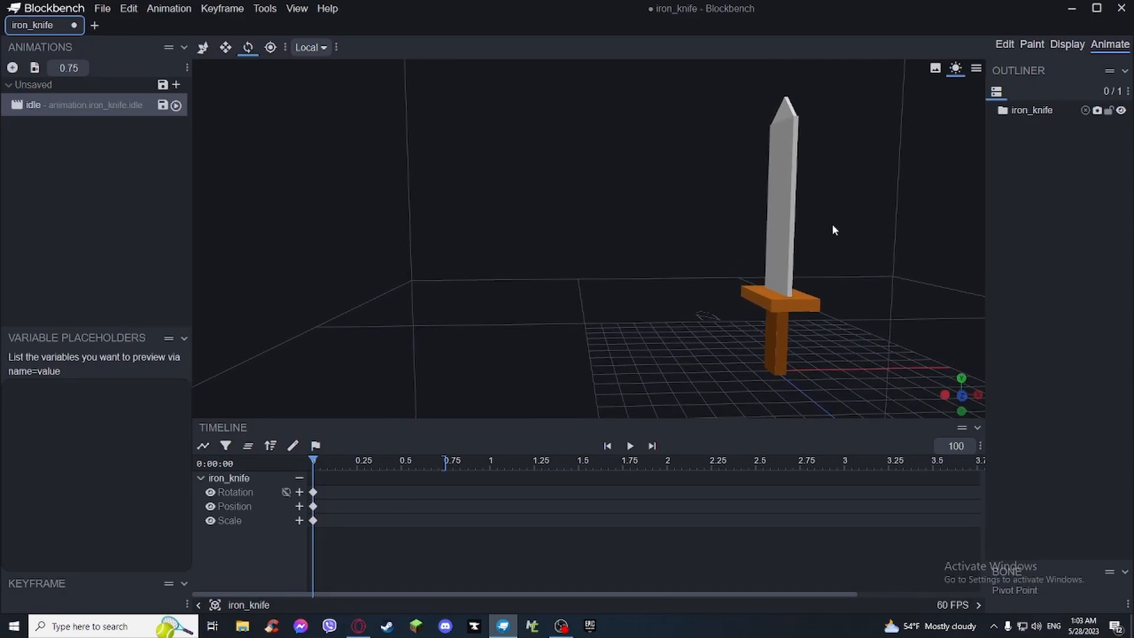
- Compare the knife's first-person right-hand view in Display mode with its orientation in Animate mode
{"action": "left_click", "coordinate": [1067, 45]}
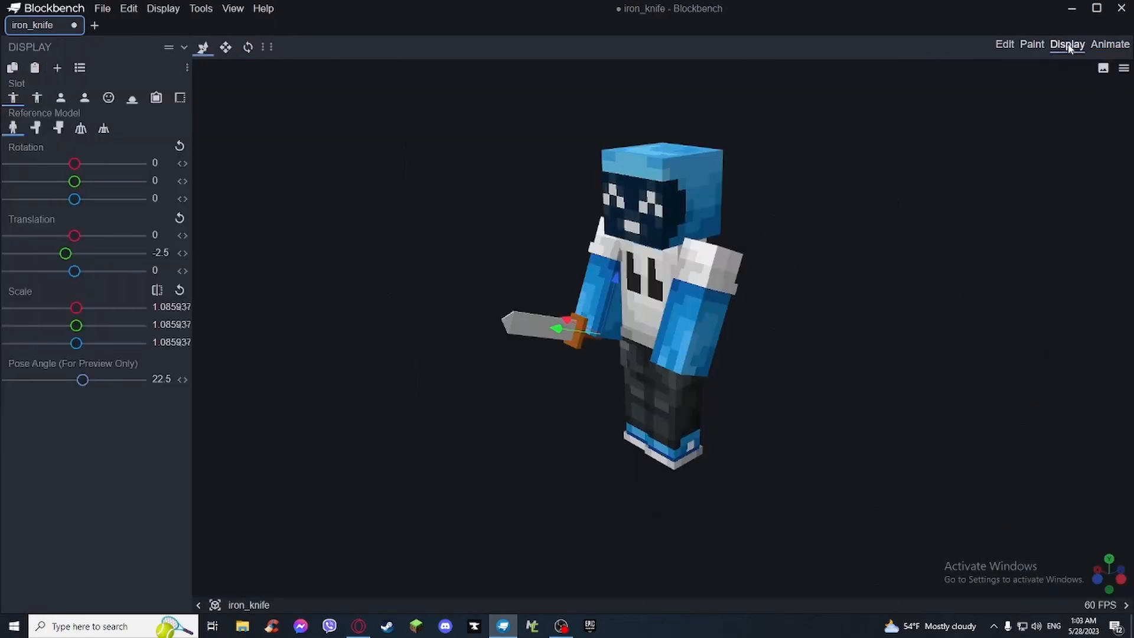
{"action": "left_click", "coordinate": [61, 99]}
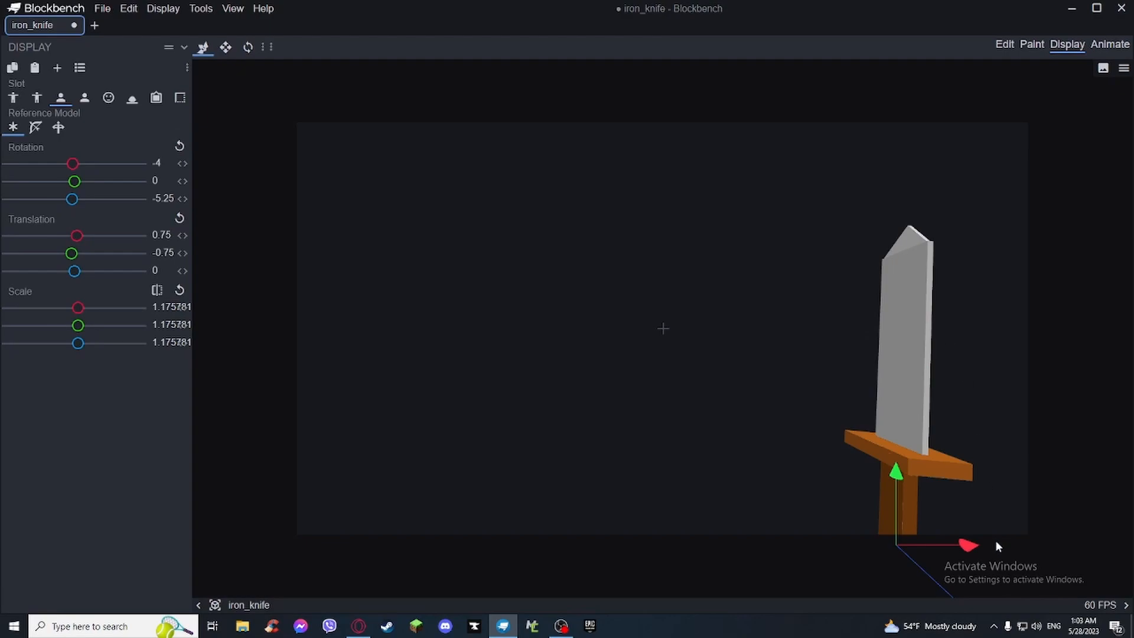
{"action": "left_click", "coordinate": [1110, 45]}
{"action": "left_click_drag", "start_coordinate": [809, 214], "coordinate": [816, 240]}
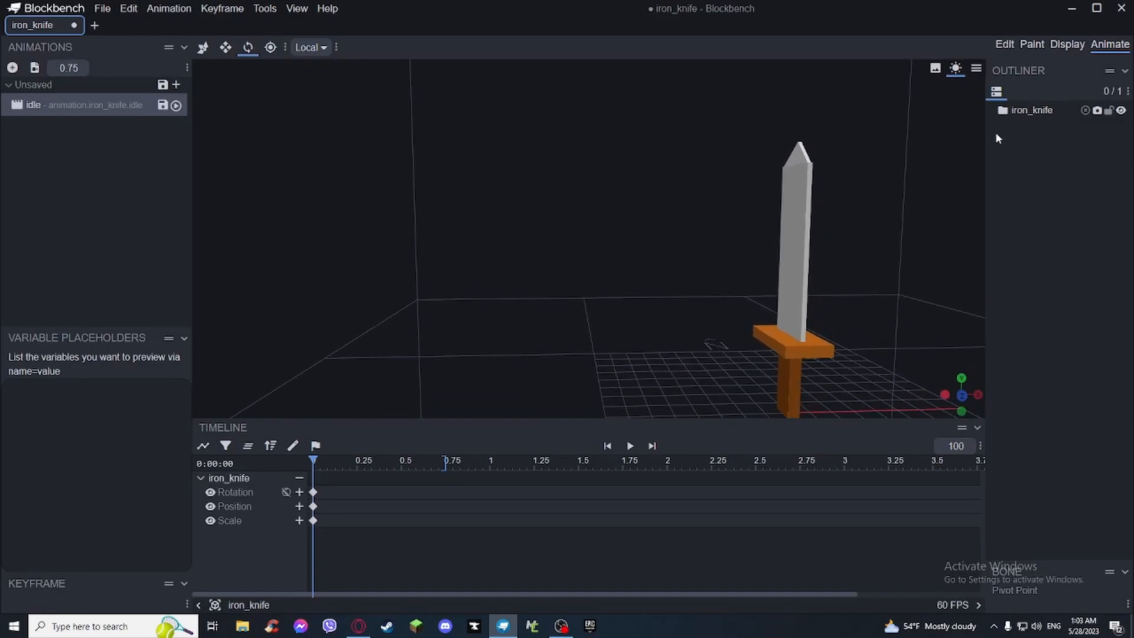
{"action": "left_click", "coordinate": [1066, 44]}
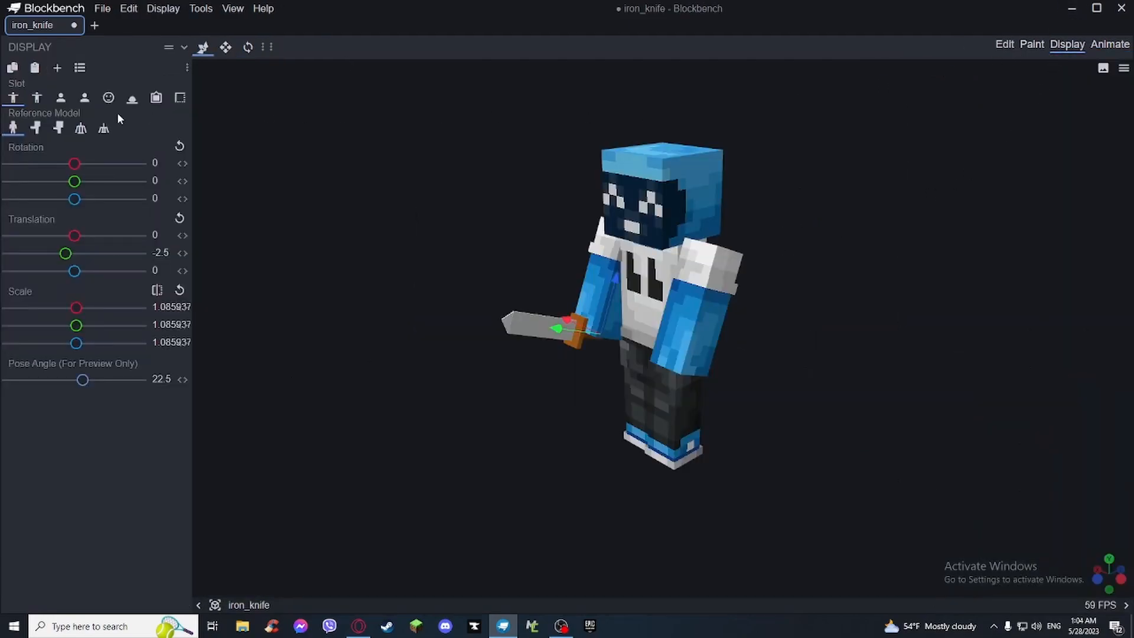
{"action": "left_click", "coordinate": [65, 99]}
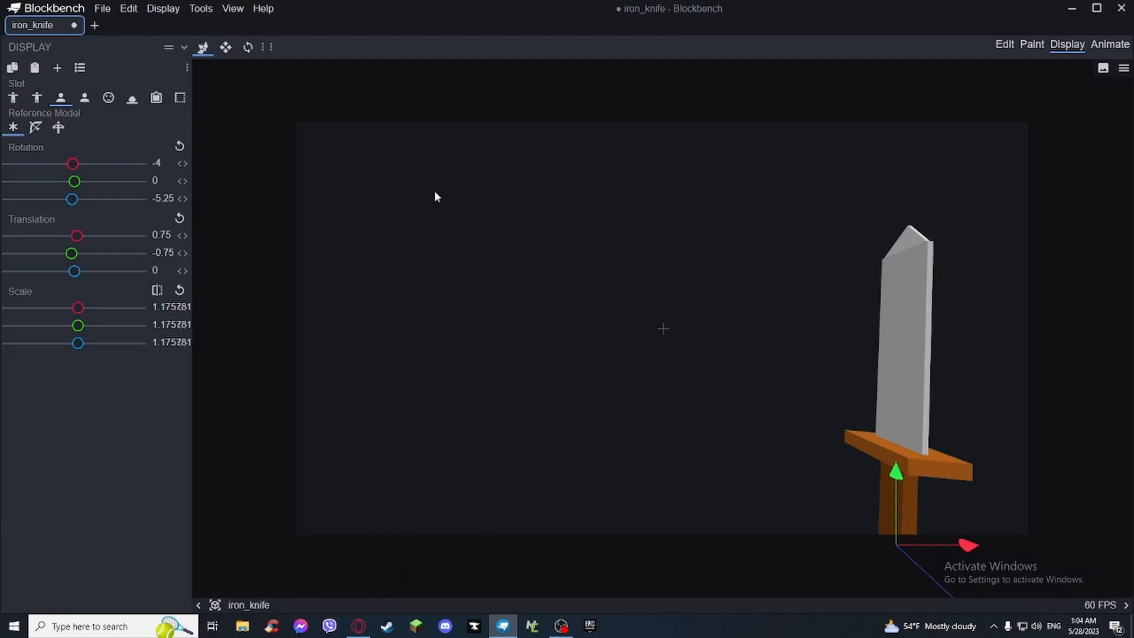
- Try lowering the first-person right-hand display to a Y translation of -1.25, comparing it with the selected knife in Animate mode
{"action": "left_click_drag", "start_coordinate": [895, 474], "coordinate": [897, 498]}
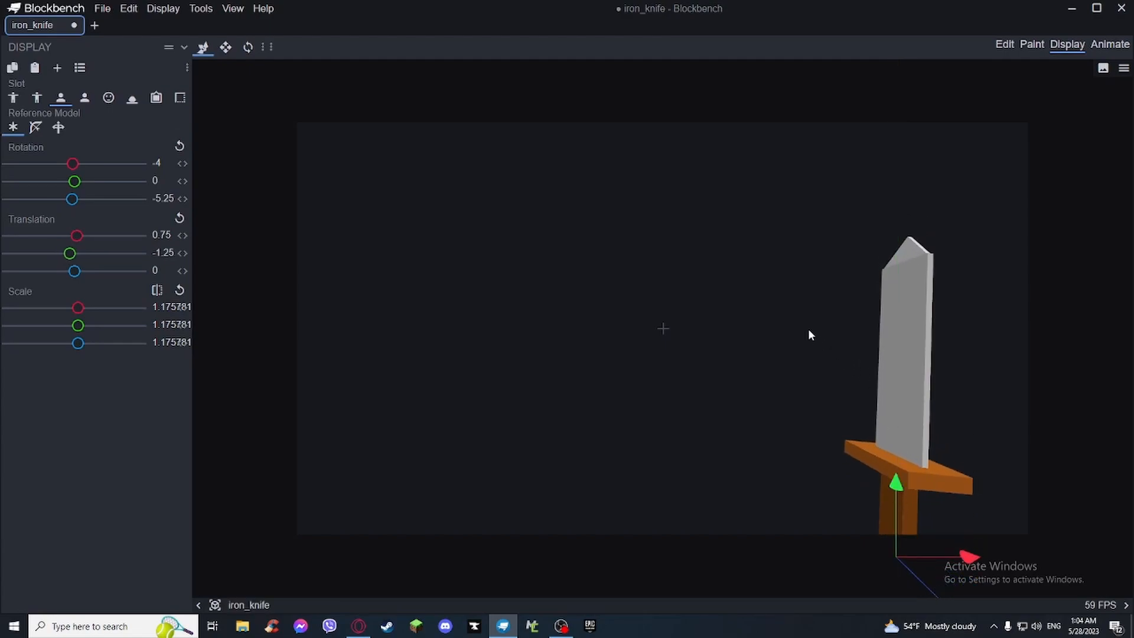
{"action": "left_click", "coordinate": [1110, 45]}
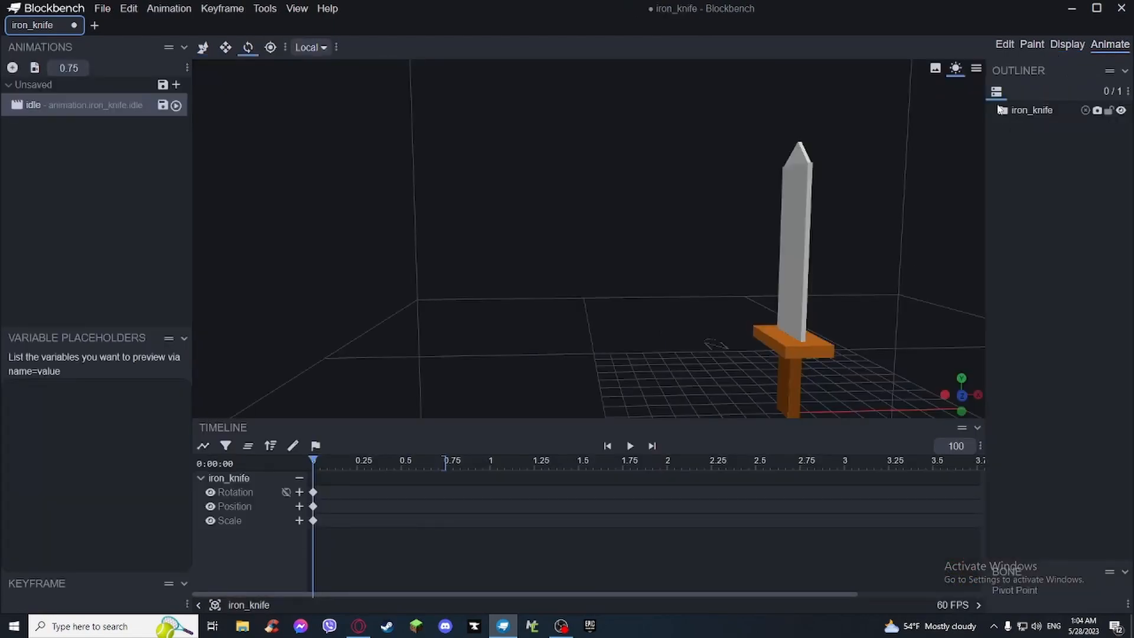
{"action": "left_click", "coordinate": [802, 320]}
{"action": "key", "text": "v"}
{"action": "mouse_move", "coordinate": [793, 355]}
{"action": "left_mouse_down"}
{"action": "mouse_move", "coordinate": [794, 379]}
{"action": "mouse_move", "coordinate": [795, 354]}
{"action": "left_mouse_up"}
{"action": "left_click", "coordinate": [1063, 47]}
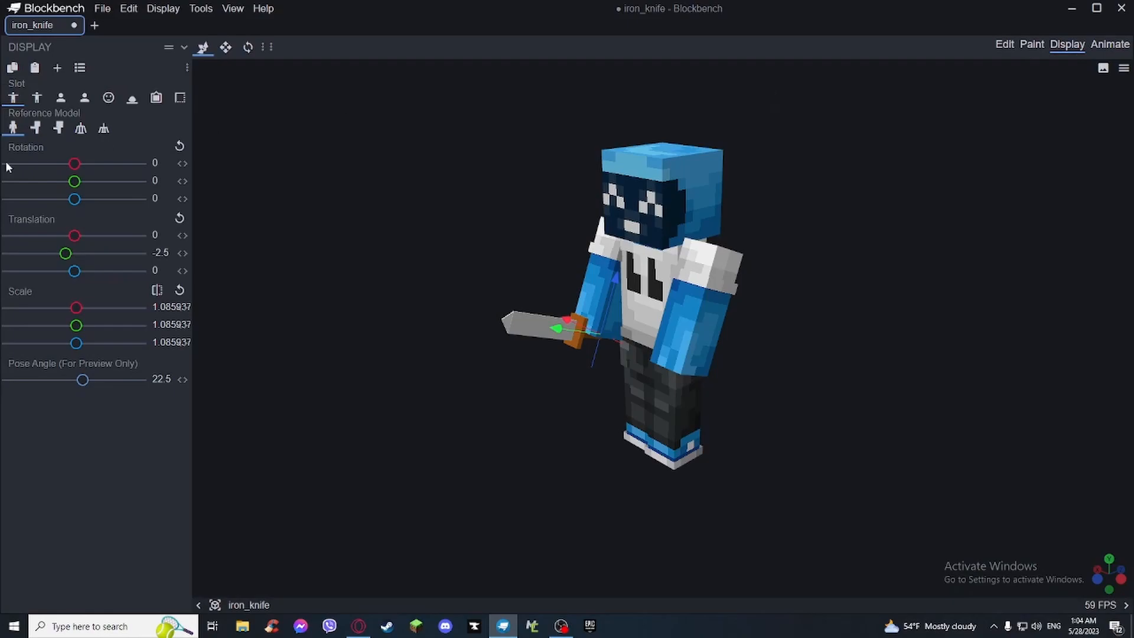
- Try tilting the knife in the first-person right-hand display to a rotation of about -14.4, 2, -26.4, and undo the changes
{"action": "left_click", "coordinate": [60, 98]}
{"action": "key", "text": "r"}
{"action": "left_click_drag", "start_coordinate": [945, 546], "coordinate": [922, 505]}
{"action": "left_click_drag", "start_coordinate": [853, 504], "coordinate": [888, 498]}
{"action": "left_click_drag", "start_coordinate": [944, 541], "coordinate": [940, 501]}
{"action": "key", "text": "v"}
{"action": "left_click_drag", "start_coordinate": [924, 546], "coordinate": [959, 499]}
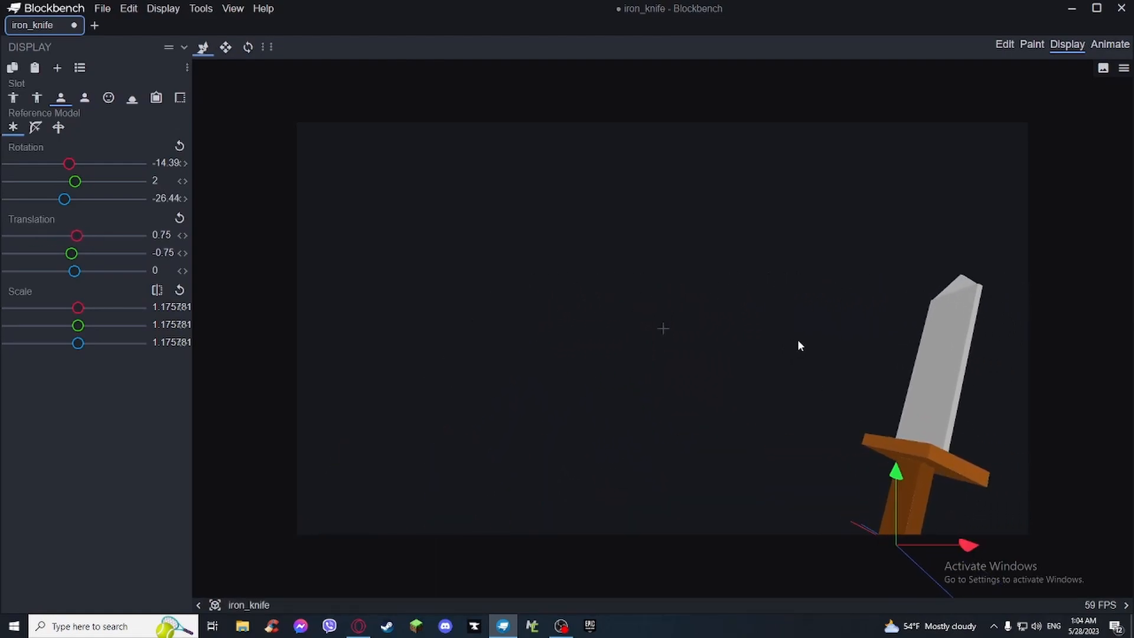
{"action": "key", "text": "ctrl+z"}
{"action": "key", "text": "ctrl+z"}
{"action": "key", "text": "ctrl+z"}
{"action": "key", "text": "ctrl+z"}
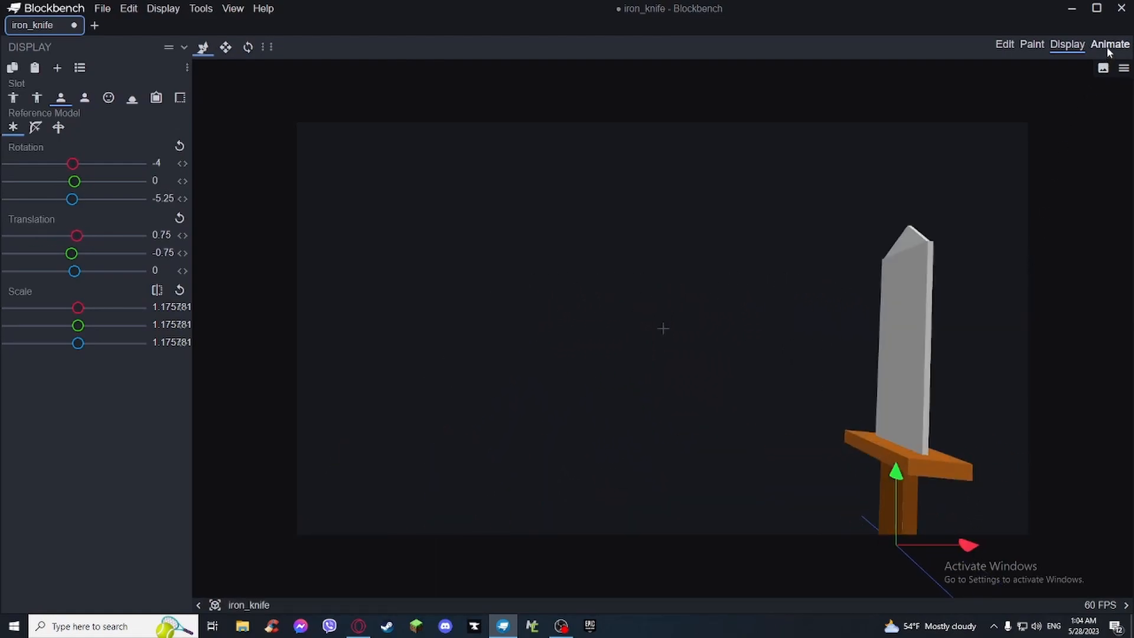
- Try rotating iron_knife to 20 degrees on X and shifting its X position to 6 at time 0 of the idle animation
{"action": "left_click", "coordinate": [1109, 47]}
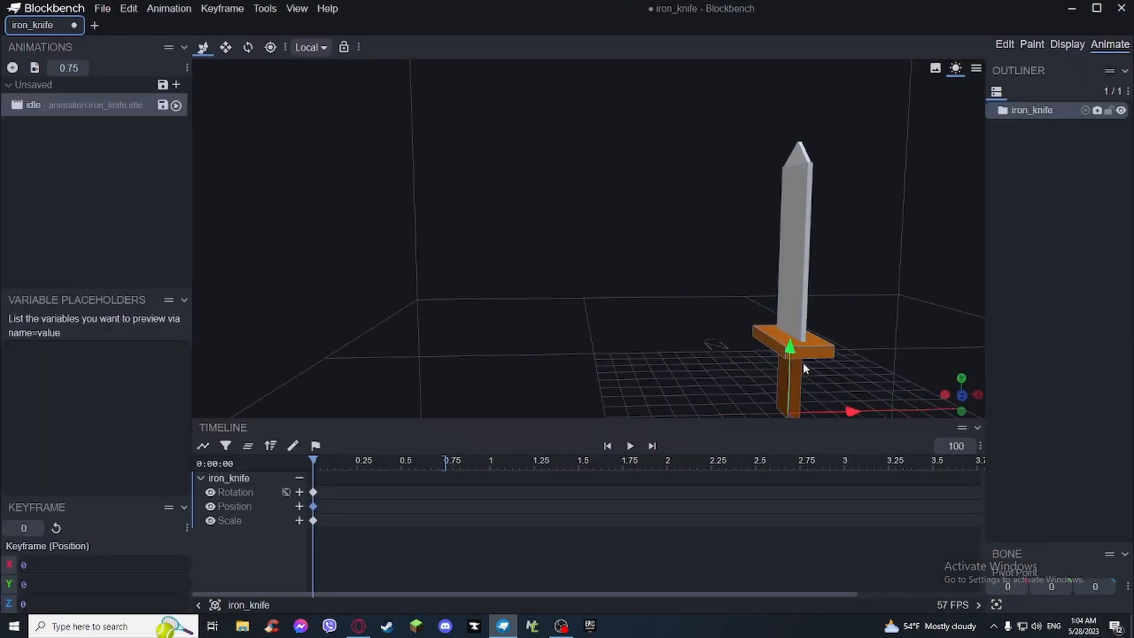
{"action": "key", "text": "r"}
{"action": "left_click_drag", "start_coordinate": [812, 385], "coordinate": [798, 381]}
{"action": "key", "text": "v"}
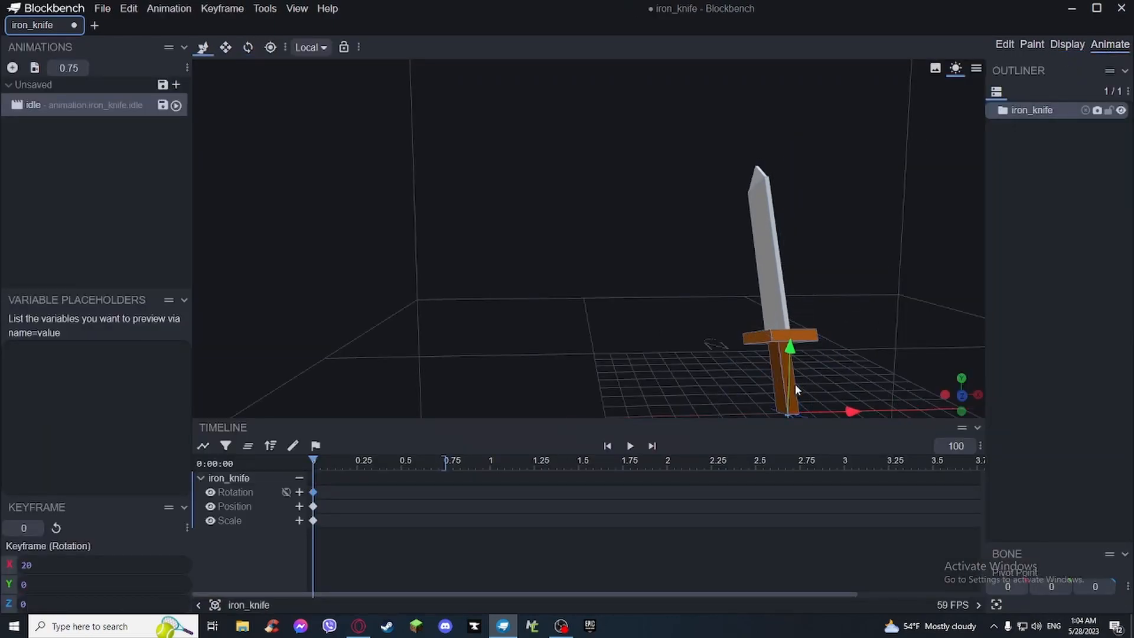
{"action": "left_click_drag", "start_coordinate": [847, 415], "coordinate": [711, 404]}
- Try turning iron_knife to a rotation of about 21.2, -18.7, -7.1 at time 0, and undo the pose changes
{"action": "key", "text": "r"}
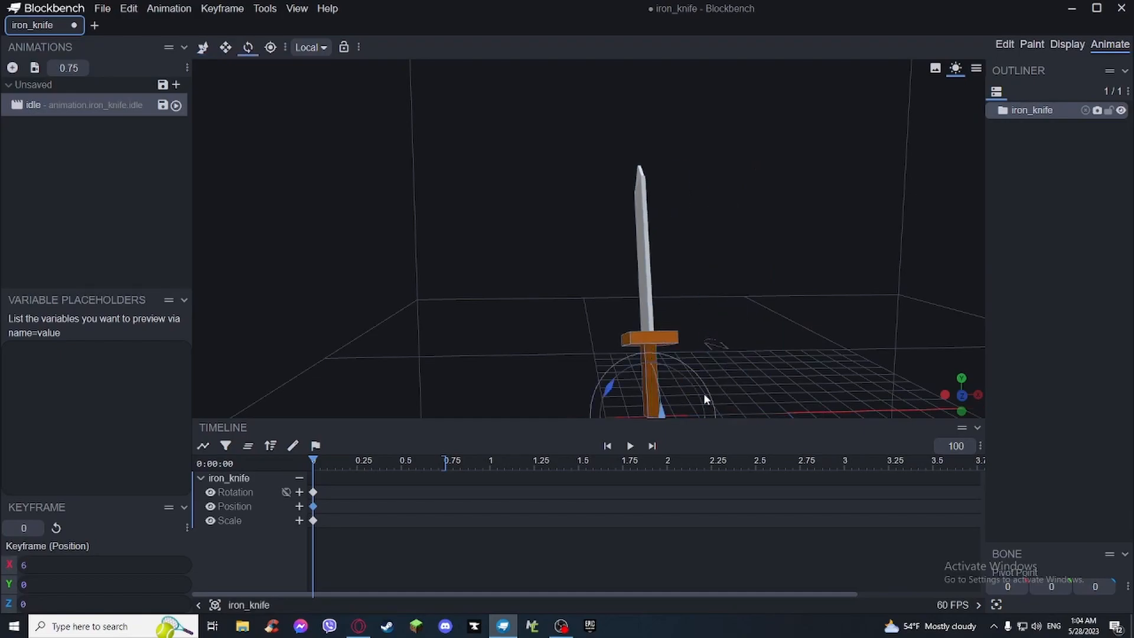
{"action": "left_click_drag", "start_coordinate": [739, 345], "coordinate": [733, 346]}
{"action": "left_click_drag", "start_coordinate": [644, 387], "coordinate": [667, 390]}
{"action": "mouse_move", "coordinate": [743, 302]}
{"action": "left_mouse_down"}
{"action": "mouse_move", "coordinate": [729, 276]}
{"action": "mouse_move", "coordinate": [733, 284]}
{"action": "left_mouse_up"}
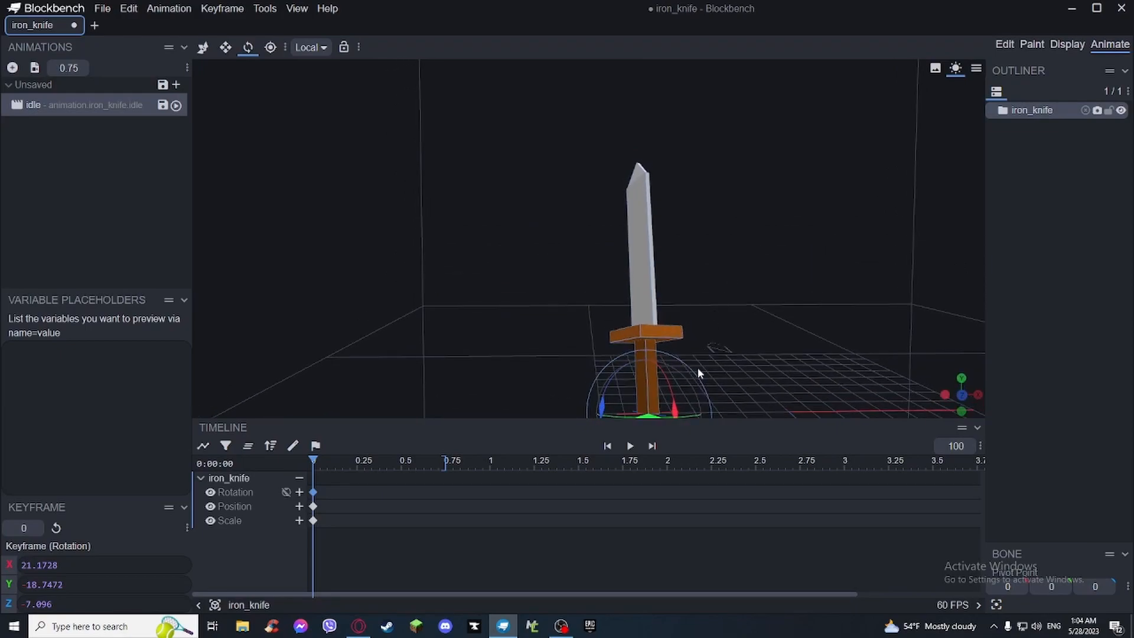
{"action": "key", "text": "v"}
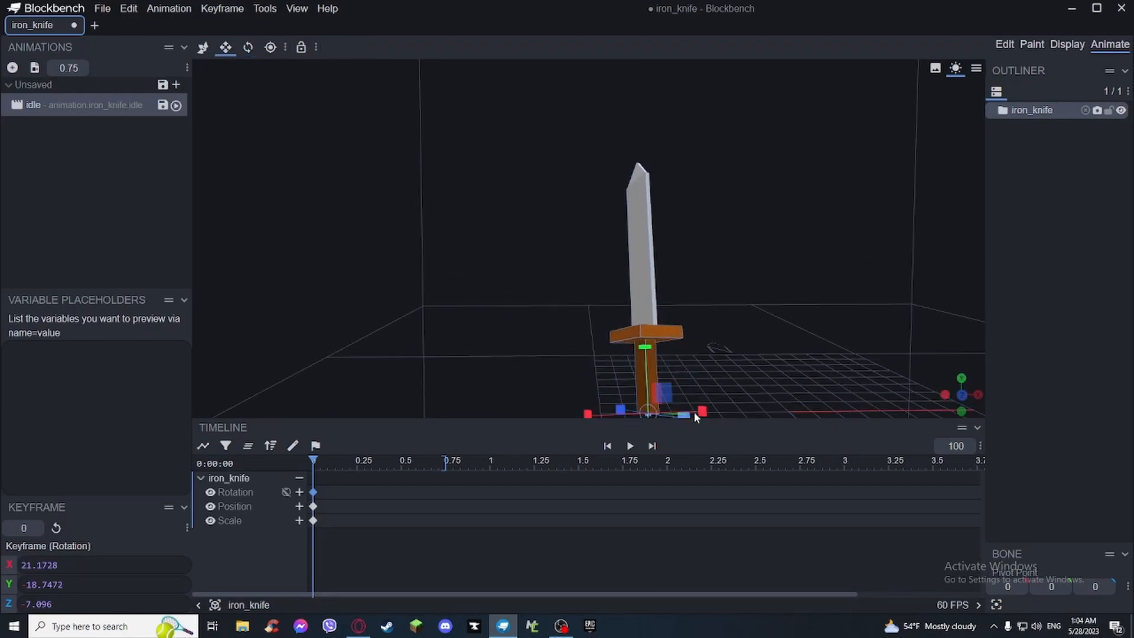
{"action": "left_click_drag", "start_coordinate": [690, 406], "coordinate": [792, 364]}
{"action": "key", "text": "ctrl+z"}
{"action": "key", "text": "ctrl+z"}
{"action": "key", "text": "ctrl+z"}
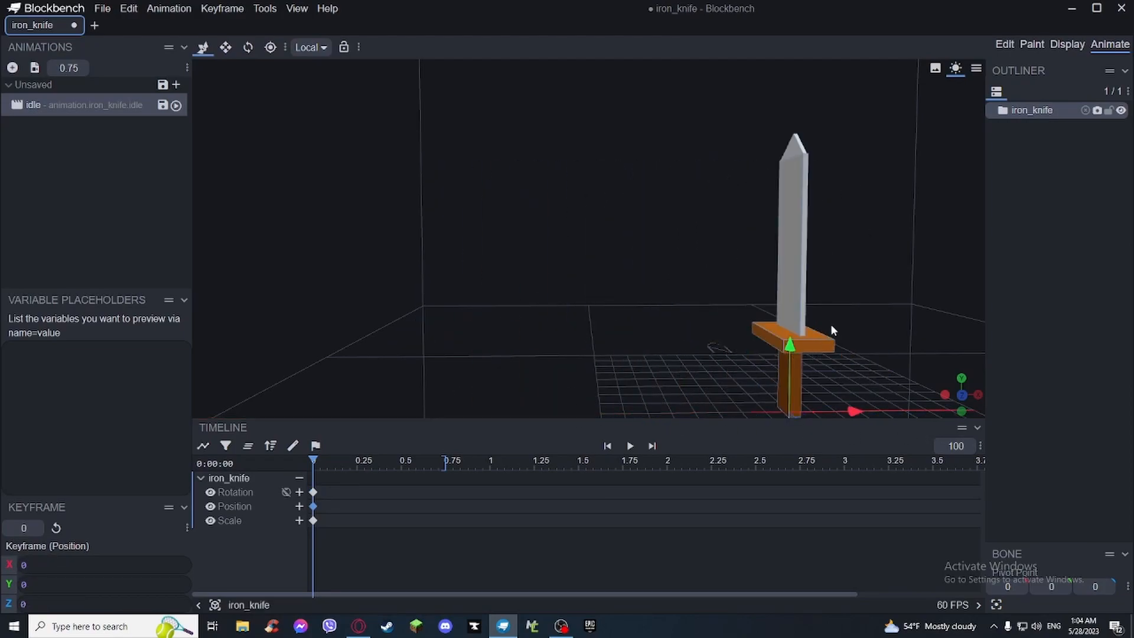
- Raise iron_knife slightly at 0.25 seconds to add a position keyframe to the idle animation
{"action": "left_click", "coordinate": [1092, 335]}
{"action": "scroll", "coordinate": [841, 213], "scroll_direction": "down", "scroll_amount": 5}
{"action": "left_click_drag", "start_coordinate": [841, 212], "coordinate": [646, 300]}
{"action": "scroll", "coordinate": [816, 210], "scroll_direction": "up", "scroll_amount": 3}
{"action": "left_click", "coordinate": [648, 263]}
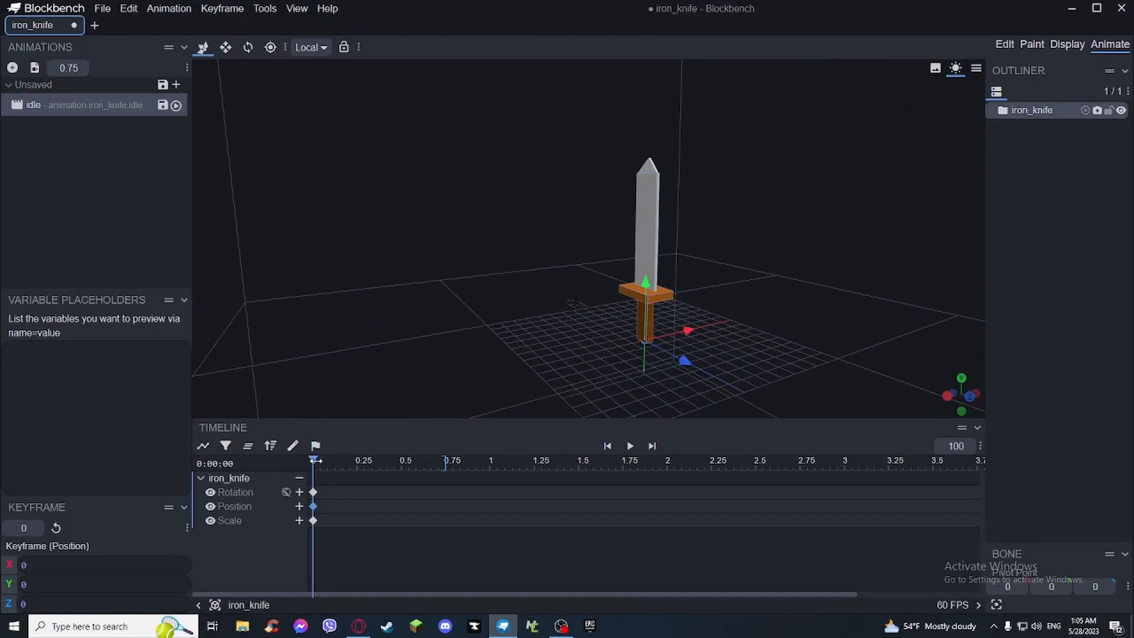
{"action": "left_click_drag", "start_coordinate": [313, 460], "coordinate": [356, 473]}
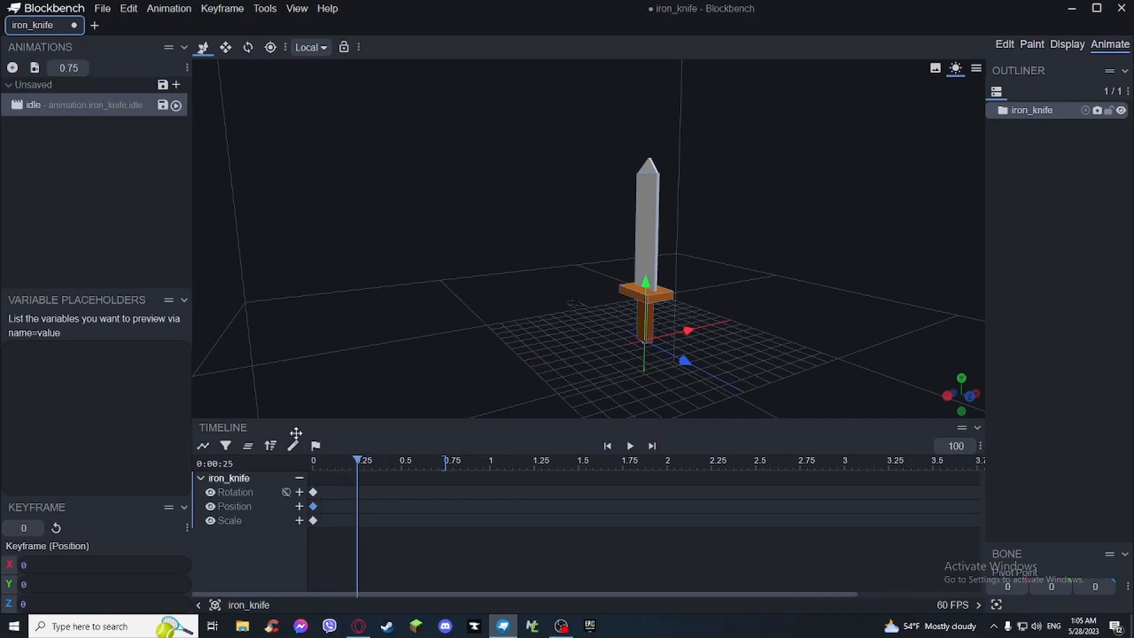
{"action": "scroll", "coordinate": [663, 257], "scroll_direction": "up", "scroll_amount": 3}
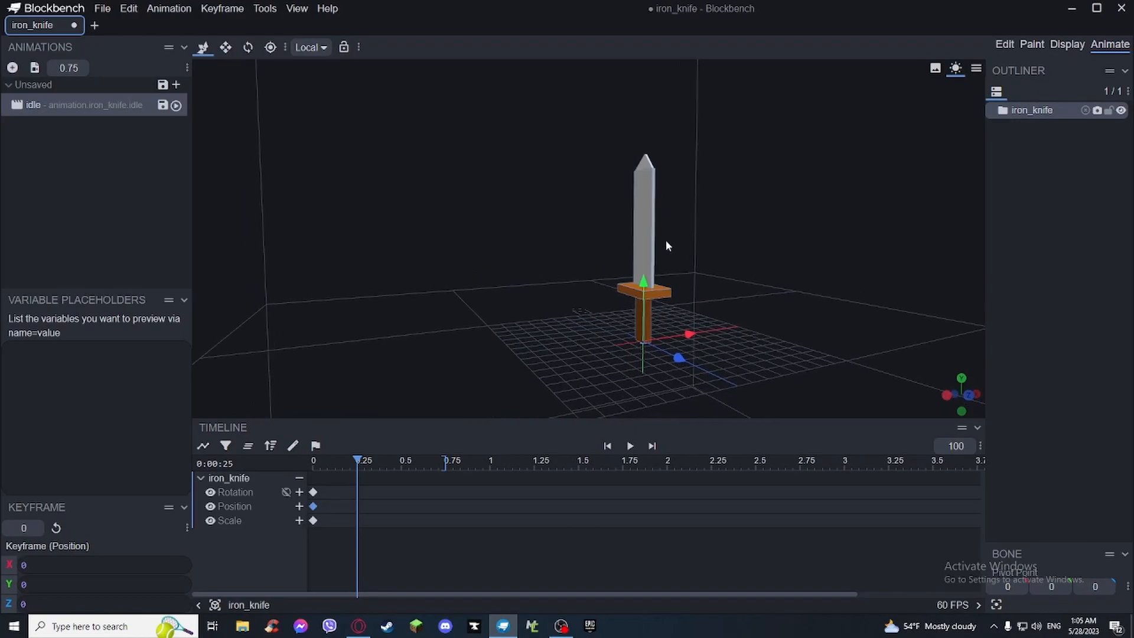
{"action": "left_click_drag", "start_coordinate": [658, 309], "coordinate": [657, 300]}
- Add a position keyframe to iron_knife at 0.5 seconds and adjust the knife's height there
{"action": "left_click_drag", "start_coordinate": [357, 461], "coordinate": [401, 460]}
{"action": "left_click_drag", "start_coordinate": [662, 311], "coordinate": [707, 267]}
{"action": "mouse_move", "coordinate": [401, 461]}
{"action": "left_mouse_down"}
{"action": "mouse_move", "coordinate": [308, 463]}
{"action": "mouse_move", "coordinate": [402, 461]}
{"action": "left_mouse_up"}
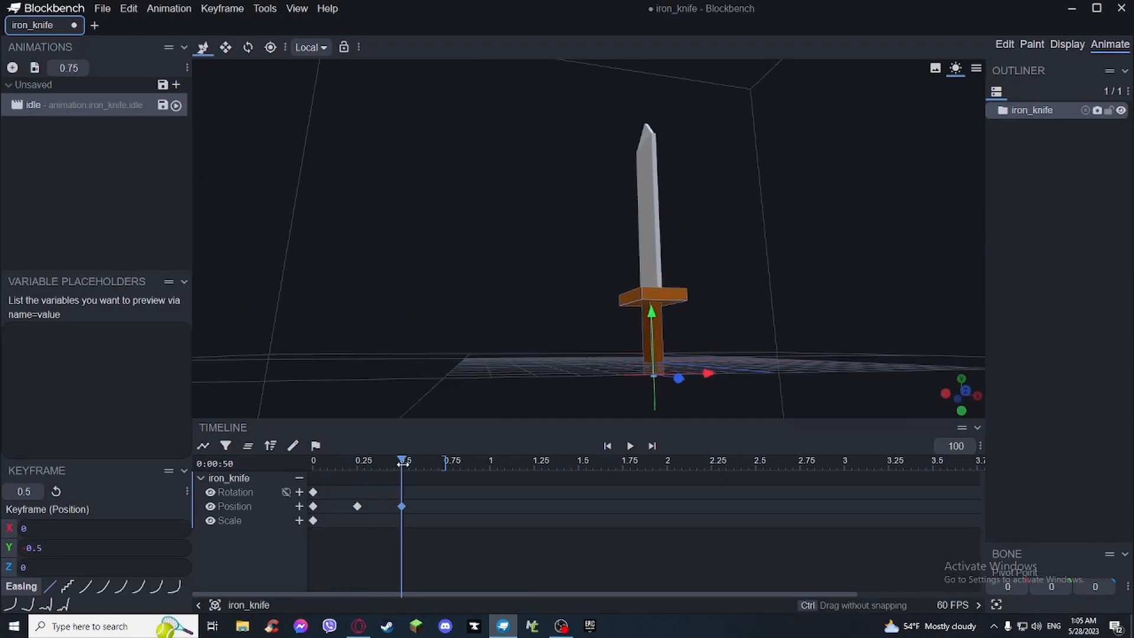
{"action": "left_click_drag", "start_coordinate": [654, 317], "coordinate": [653, 309]}
{"action": "mouse_move", "coordinate": [751, 303]}
{"action": "left_mouse_down"}
{"action": "mouse_move", "coordinate": [746, 290]}
{"action": "mouse_move", "coordinate": [756, 308]}
{"action": "left_mouse_up"}
{"action": "mouse_move", "coordinate": [400, 459]}
{"action": "left_mouse_down"}
{"action": "mouse_move", "coordinate": [278, 469]}
{"action": "mouse_move", "coordinate": [437, 470]}
{"action": "mouse_move", "coordinate": [394, 469]}
{"action": "left_mouse_up"}
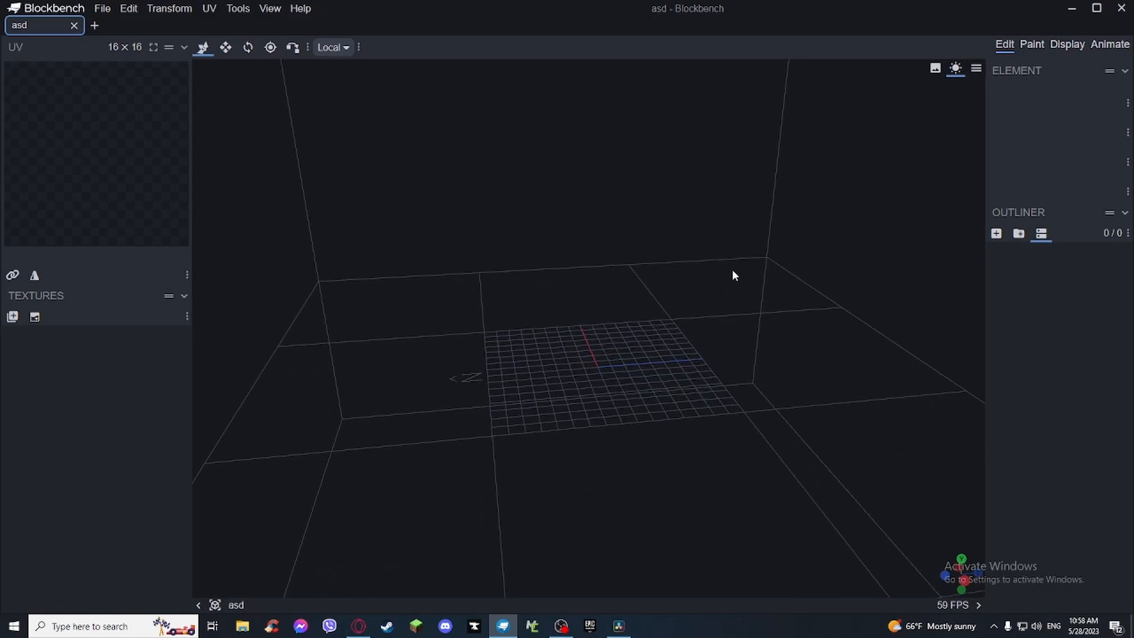
- Add a cube at the centre of the asd model and stretch its height to 10
{"action": "scroll", "coordinate": [733, 272], "scroll_direction": "up", "scroll_amount": 5}
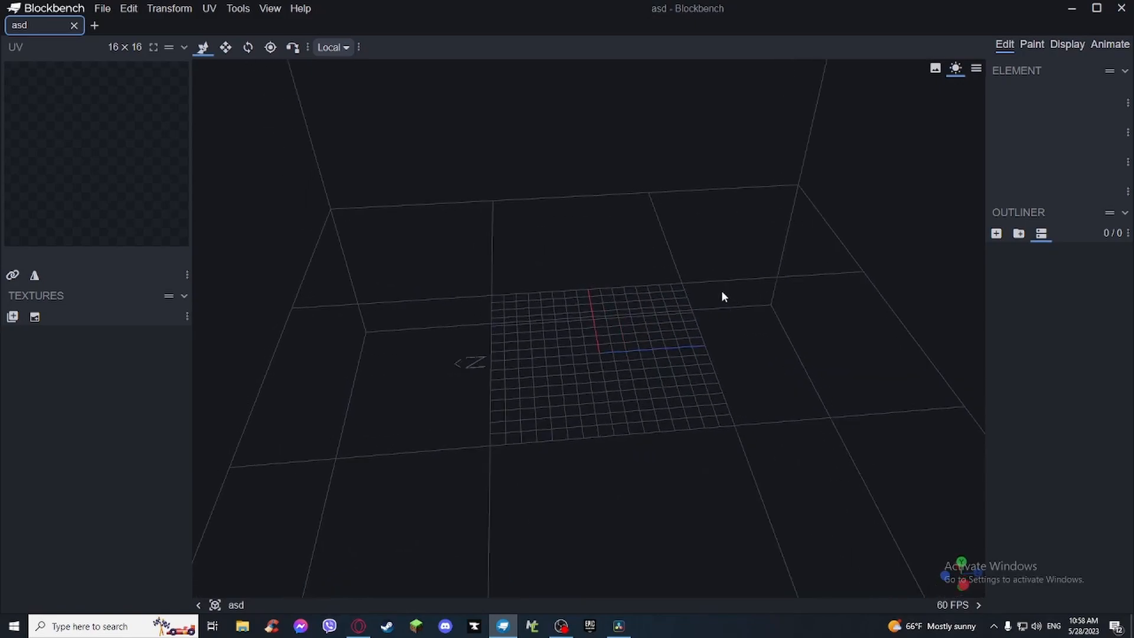
{"action": "left_click_drag", "start_coordinate": [720, 275], "coordinate": [671, 319]}
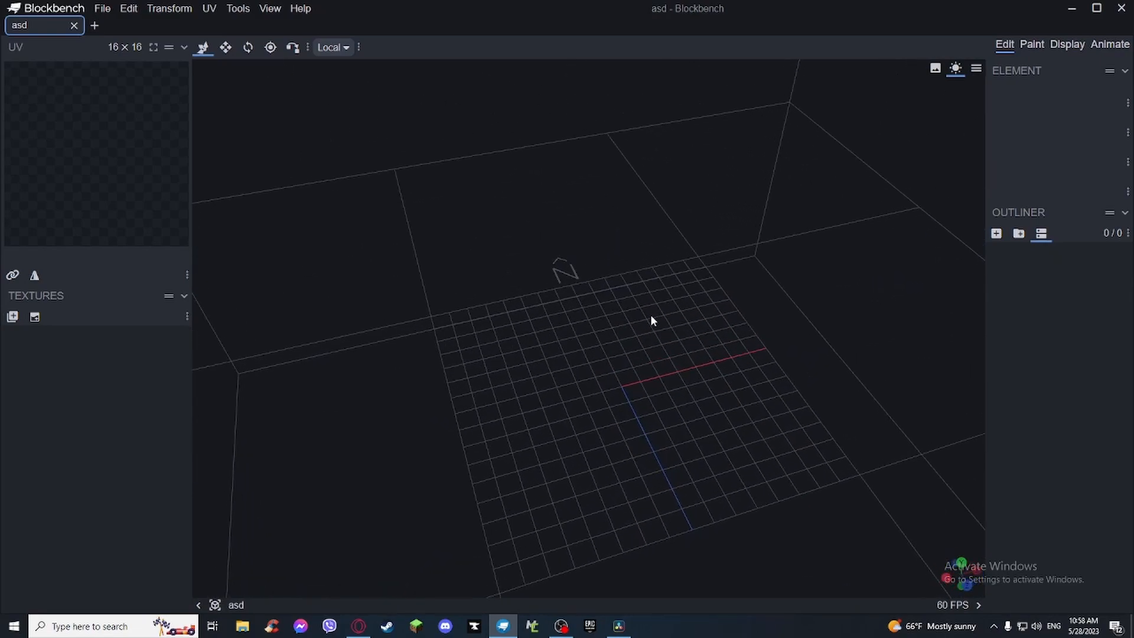
{"action": "left_click", "coordinate": [996, 234]}
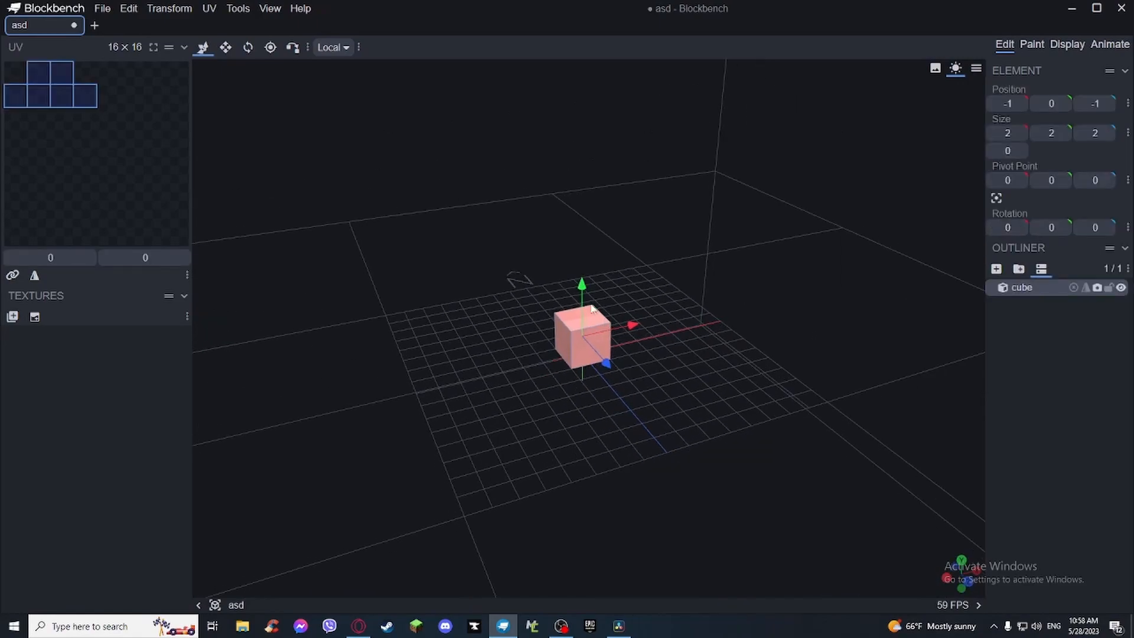
{"action": "key", "text": "s"}
{"action": "left_click_drag", "start_coordinate": [585, 247], "coordinate": [587, 121]}
{"action": "scroll", "coordinate": [649, 282], "scroll_direction": "down", "scroll_amount": 6}
{"action": "left_click_drag", "start_coordinate": [649, 283], "coordinate": [585, 226]}
{"action": "right_click_drag", "start_coordinate": [575, 301], "coordinate": [647, 348]}
{"action": "scroll", "coordinate": [629, 357], "scroll_direction": "up", "scroll_amount": 3}
{"action": "left_click_drag", "start_coordinate": [610, 372], "coordinate": [609, 319]}
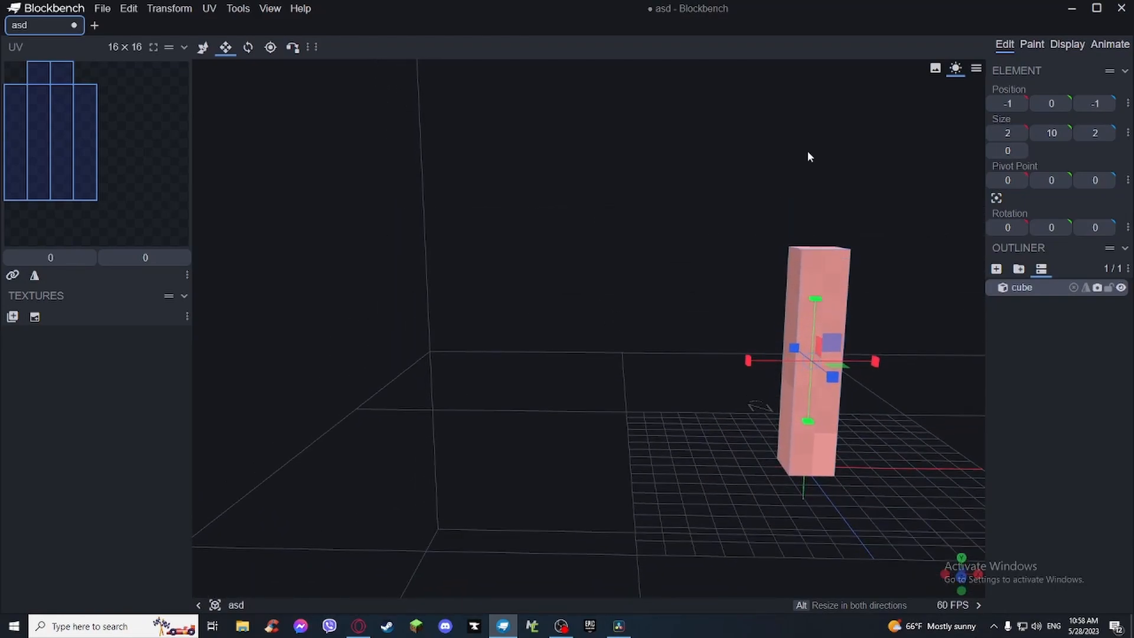
- Lower the cube to a Y translation of -1.5 in the first-person right-hand display
{"action": "left_click", "coordinate": [1066, 45]}
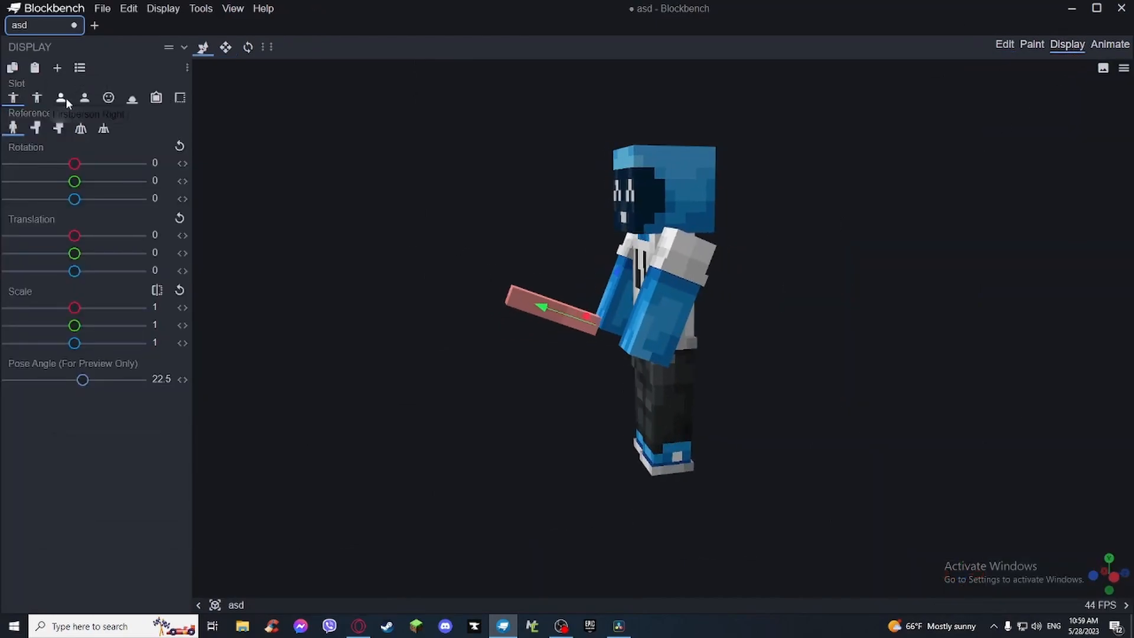
{"action": "left_click", "coordinate": [62, 97]}
{"action": "left_click_drag", "start_coordinate": [882, 461], "coordinate": [881, 494]}
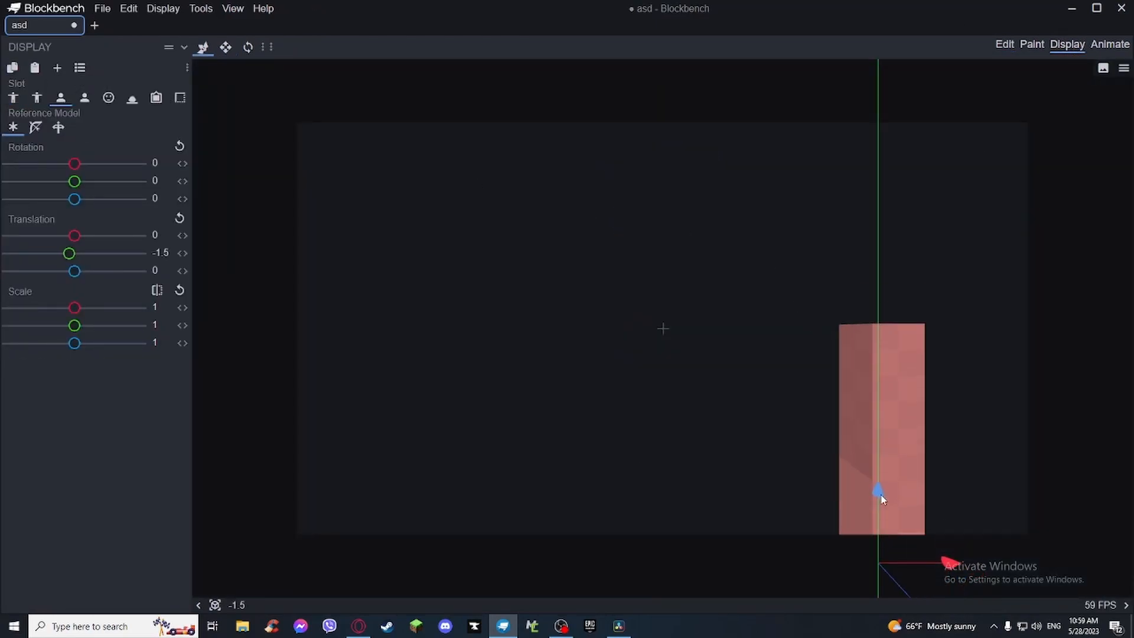
- Select the cube in Edit mode and move it along the X axis to position 8
{"action": "left_click", "coordinate": [1003, 45]}
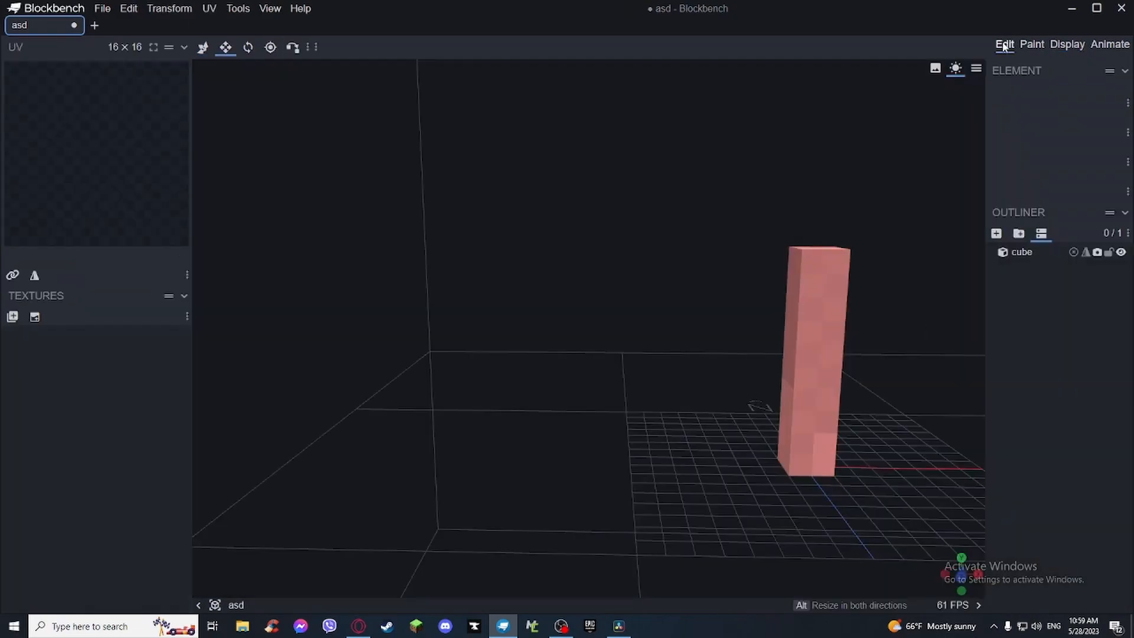
{"action": "right_click_drag", "start_coordinate": [625, 217], "coordinate": [629, 233]}
{"action": "left_click_drag", "start_coordinate": [629, 233], "coordinate": [632, 233]}
{"action": "left_click_drag", "start_coordinate": [771, 263], "coordinate": [558, 246]}
{"action": "left_click", "coordinate": [620, 265]}
{"action": "left_click_drag", "start_coordinate": [820, 322], "coordinate": [775, 392]}
{"action": "key", "text": "v"}
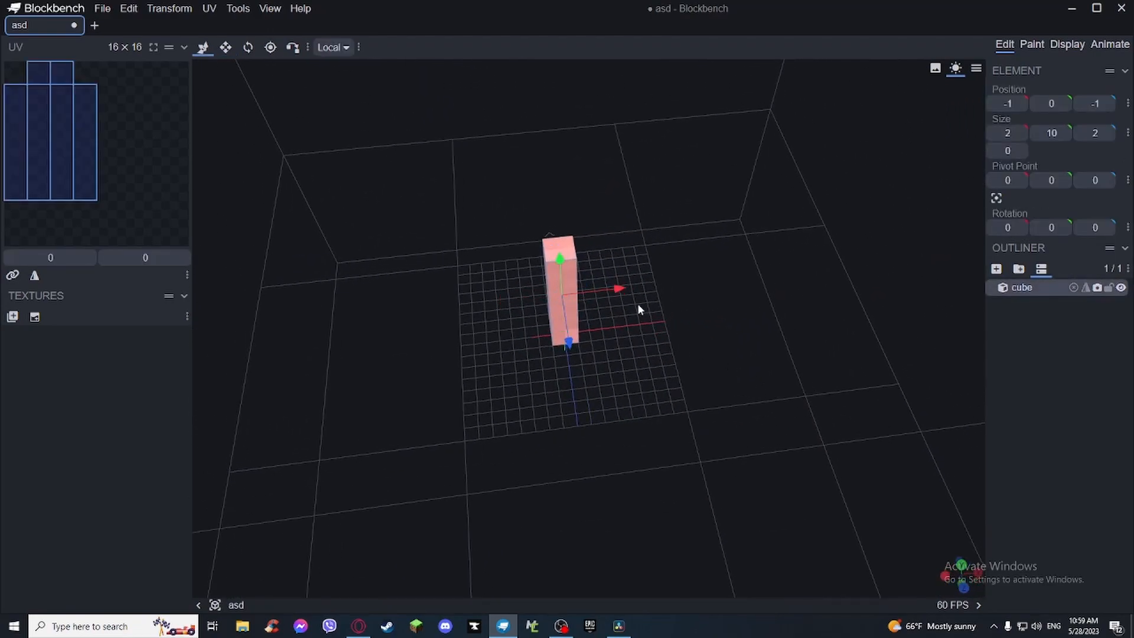
{"action": "left_click_drag", "start_coordinate": [626, 295], "coordinate": [743, 272]}
{"action": "left_click_drag", "start_coordinate": [777, 379], "coordinate": [754, 332]}
- Shift the first-person right-hand display to an X translation of -8, bringing the cube into the frame
{"action": "left_click", "coordinate": [1066, 44]}
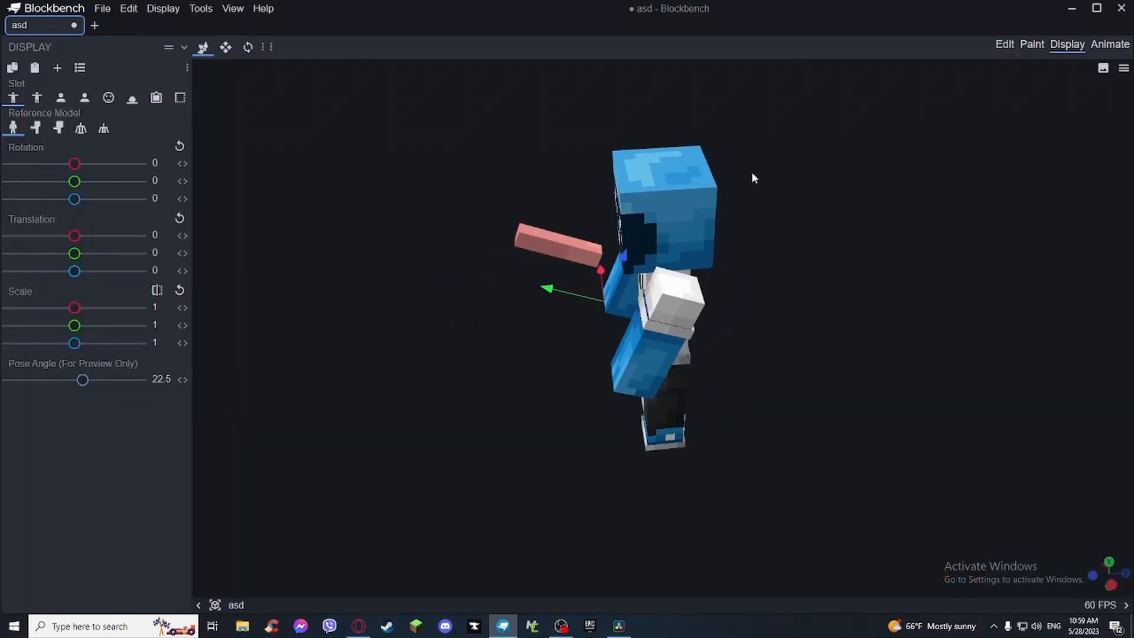
{"action": "left_click", "coordinate": [60, 97]}
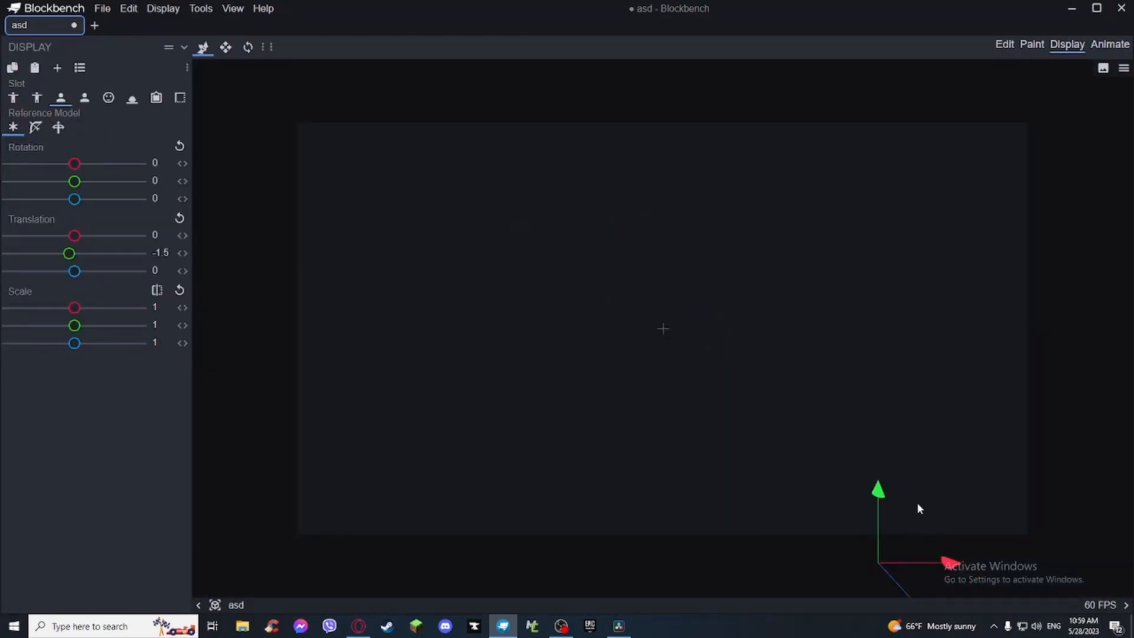
{"action": "left_click_drag", "start_coordinate": [938, 562], "coordinate": [750, 569]}
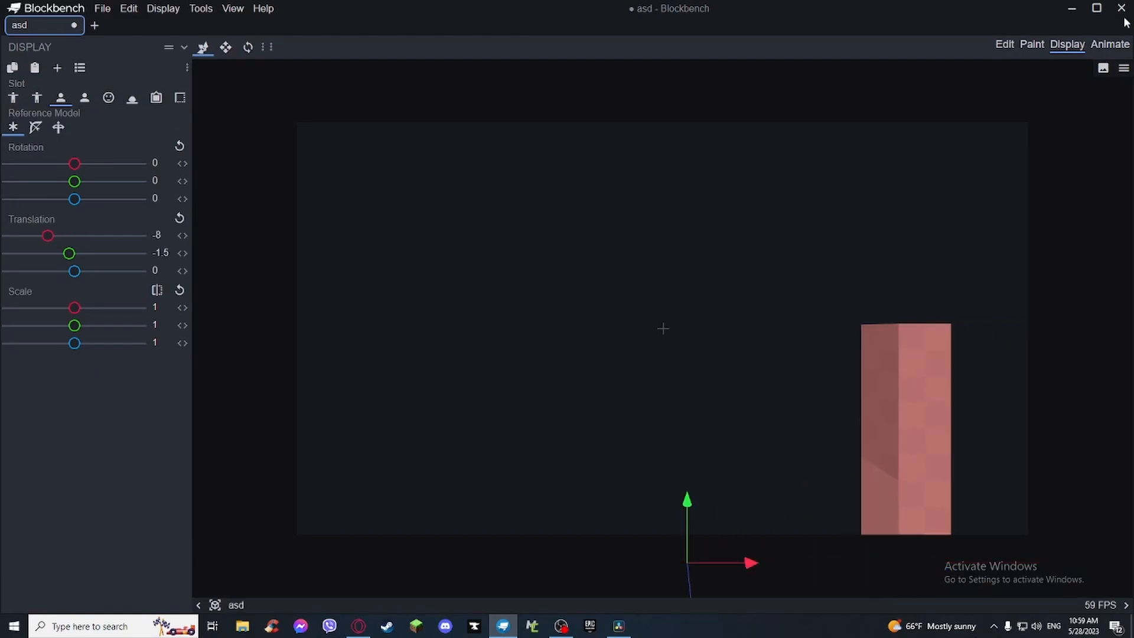
- Lower the cube to Y position -1 in Edit mode and move it back up to 0
{"action": "left_click", "coordinate": [1100, 45]}
{"action": "left_click", "coordinate": [1004, 45]}
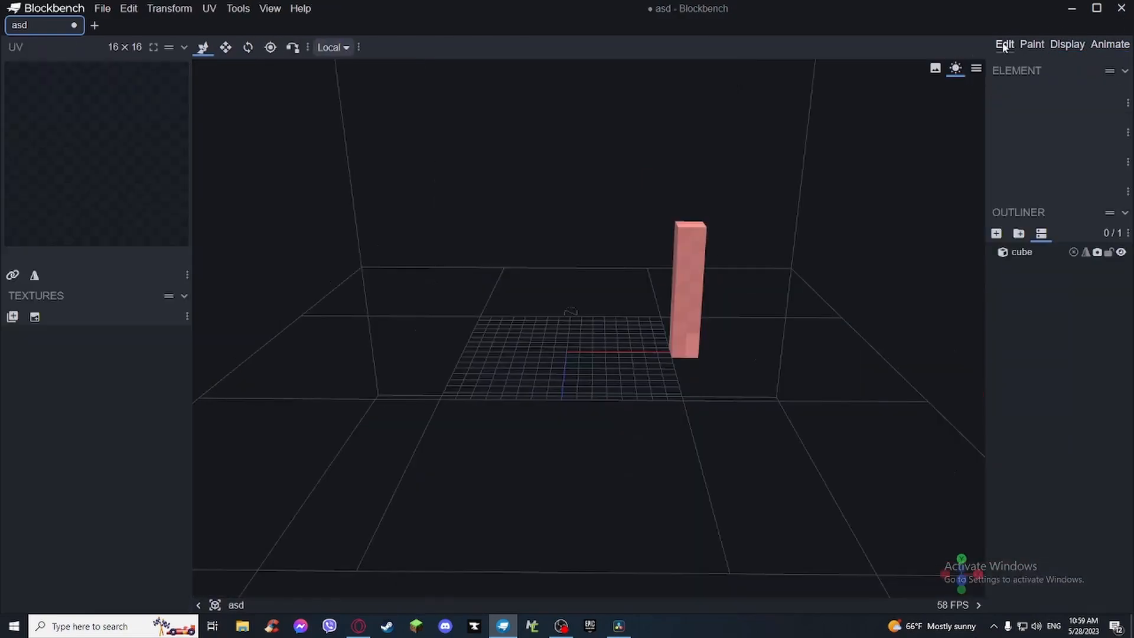
{"action": "scroll", "coordinate": [584, 263], "scroll_direction": "up", "scroll_amount": 5}
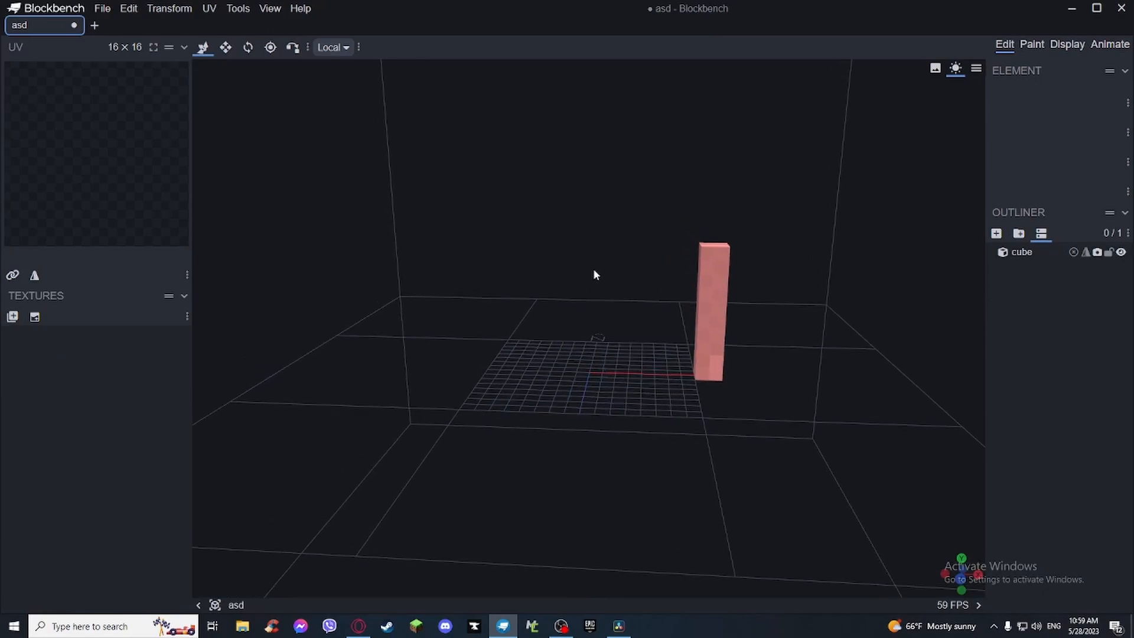
{"action": "scroll", "coordinate": [600, 253], "scroll_direction": "up", "scroll_amount": 4}
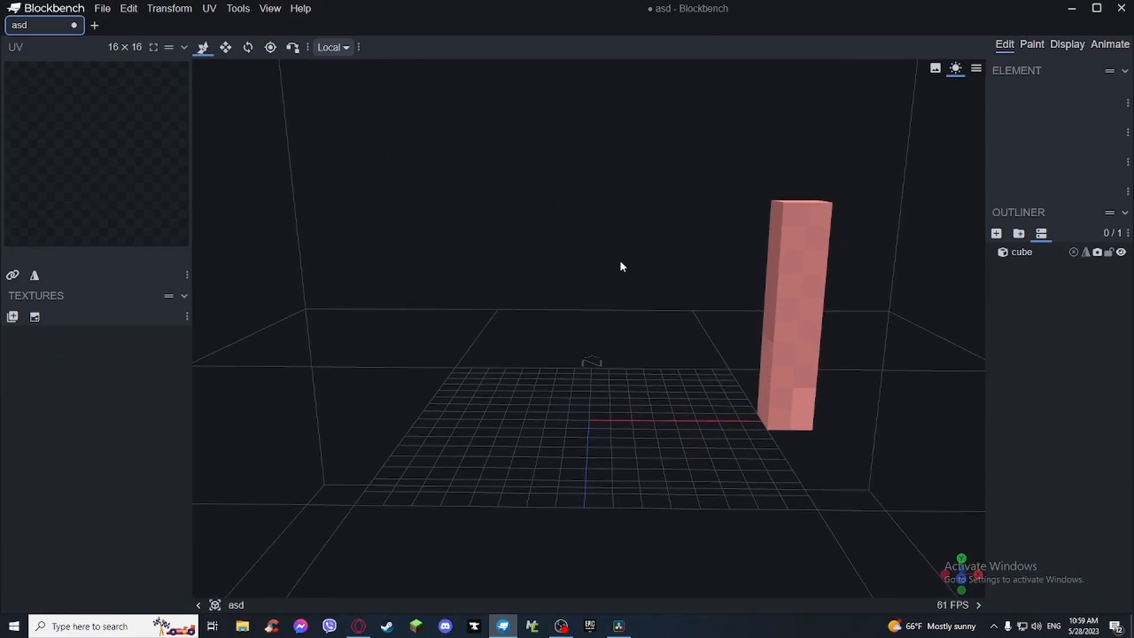
{"action": "left_click", "coordinate": [849, 314]}
{"action": "left_click_drag", "start_coordinate": [829, 300], "coordinate": [849, 316]}
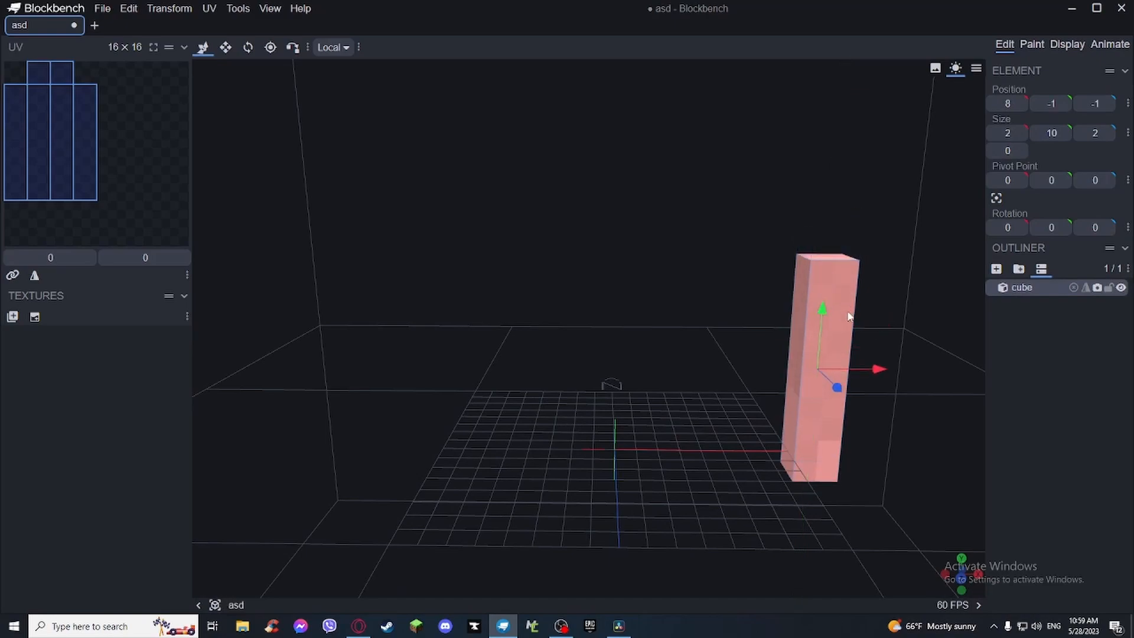
{"action": "mouse_move", "coordinate": [877, 370]}
{"action": "left_mouse_down"}
{"action": "mouse_move", "coordinate": [402, 374]}
{"action": "mouse_move", "coordinate": [878, 380]}
{"action": "left_mouse_up"}
{"action": "left_click_drag", "start_coordinate": [833, 331], "coordinate": [834, 311]}
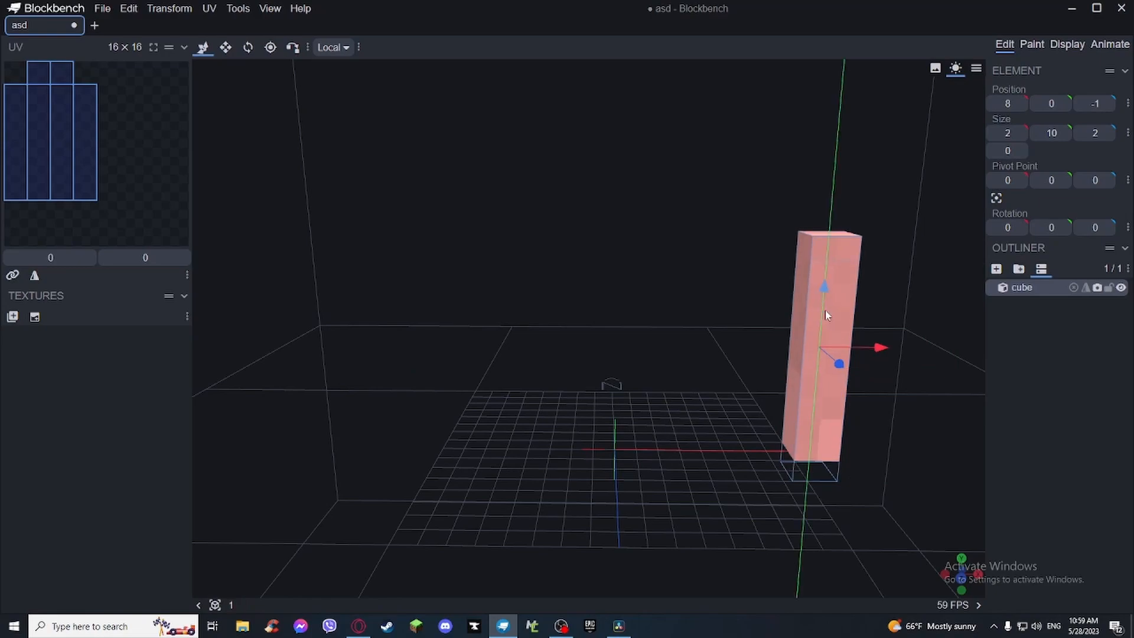
- Adjust the cube's horizontal translation in the first-person right-hand display
{"action": "left_click", "coordinate": [1067, 44]}
{"action": "left_click", "coordinate": [61, 97]}
{"action": "mouse_move", "coordinate": [748, 567]}
{"action": "left_mouse_down"}
{"action": "mouse_move", "coordinate": [757, 562]}
{"action": "mouse_move", "coordinate": [671, 559]}
{"action": "mouse_move", "coordinate": [763, 550]}
{"action": "left_mouse_up"}
- Move the cube back to the centre of the grid in Edit mode, at position -1, 0, -1
{"action": "left_click", "coordinate": [1008, 43]}
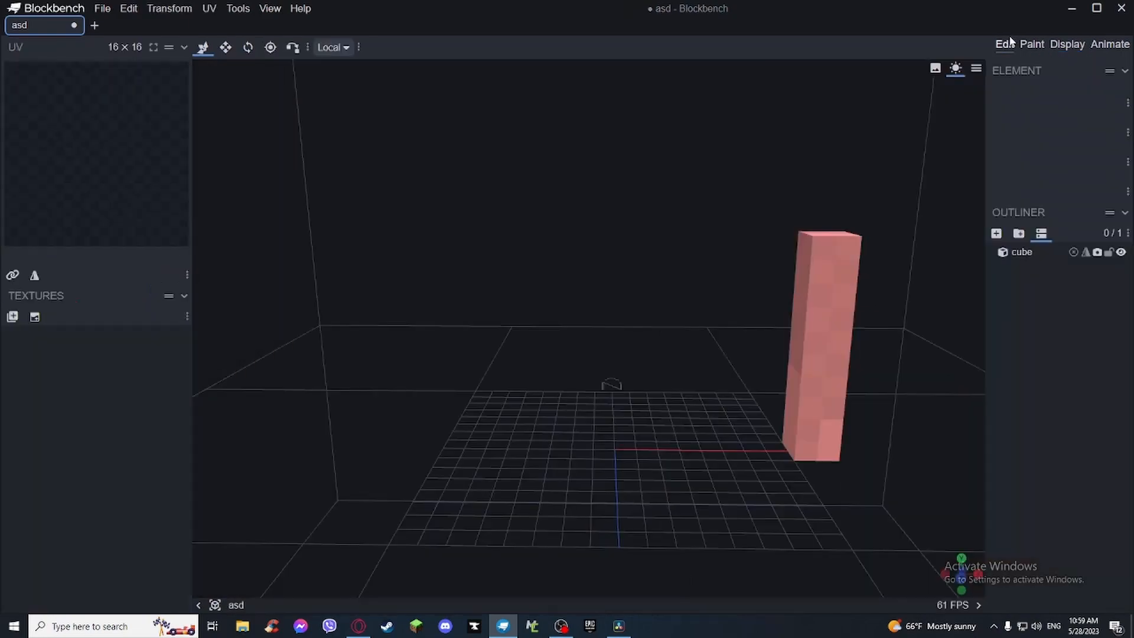
{"action": "left_click", "coordinate": [809, 254]}
{"action": "left_click_drag", "start_coordinate": [670, 175], "coordinate": [608, 278]}
{"action": "left_click_drag", "start_coordinate": [571, 450], "coordinate": [730, 441]}
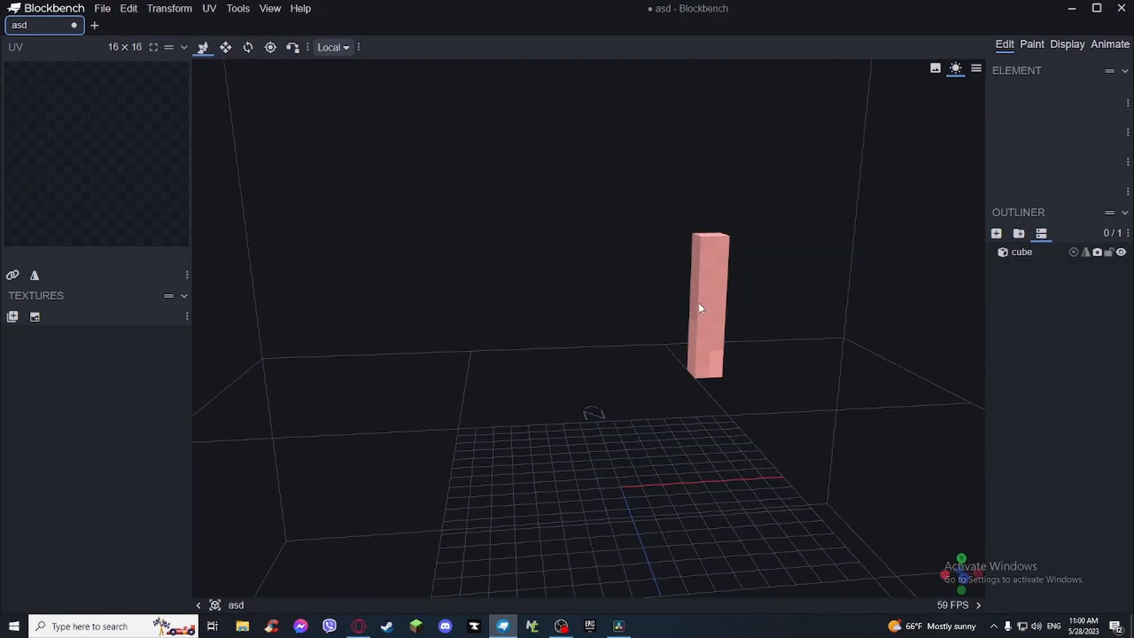
{"action": "left_click", "coordinate": [700, 304]}
{"action": "left_click_drag", "start_coordinate": [783, 263], "coordinate": [734, 280]}
{"action": "scroll", "coordinate": [744, 304], "scroll_direction": "down", "scroll_amount": 3}
{"action": "left_click_drag", "start_coordinate": [755, 331], "coordinate": [685, 424]}
{"action": "left_click_drag", "start_coordinate": [761, 415], "coordinate": [650, 372]}
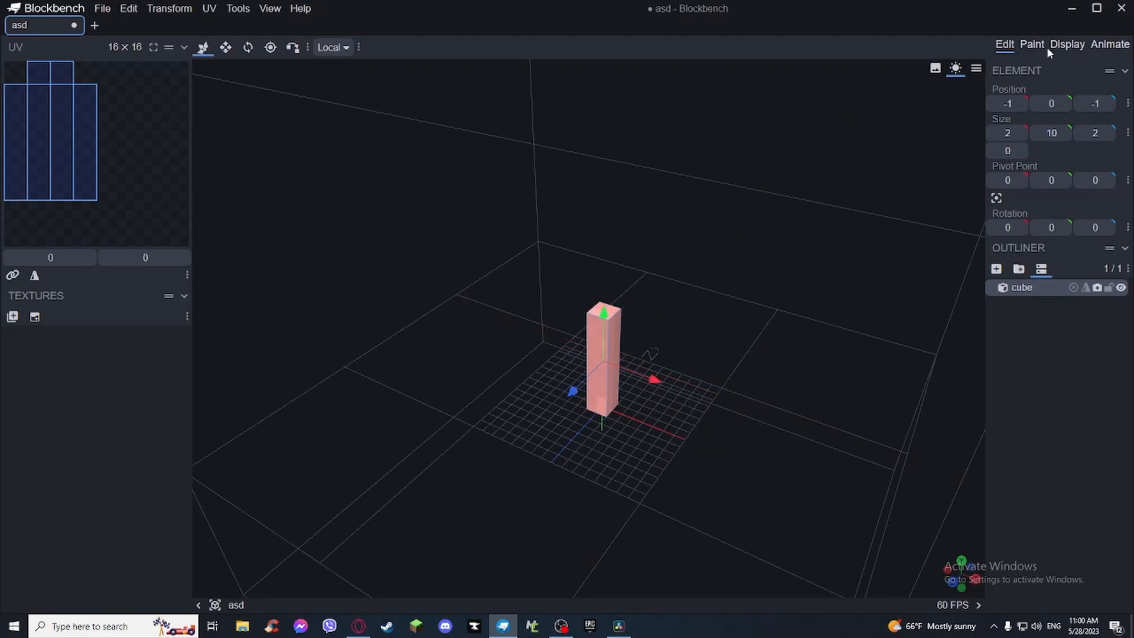
- Reposition the test cube in the first-person right-hand display
{"action": "left_click", "coordinate": [1062, 46]}
{"action": "left_click", "coordinate": [60, 98]}
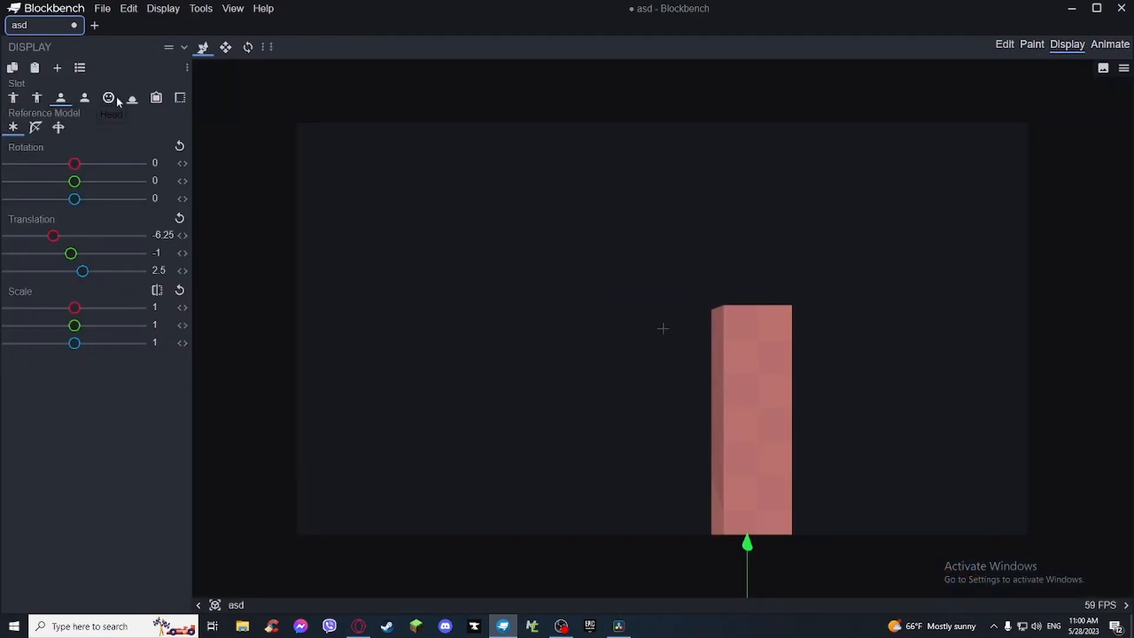
{"action": "left_click", "coordinate": [114, 97]}
{"action": "left_click", "coordinate": [61, 98]}
{"action": "left_click_drag", "start_coordinate": [749, 539], "coordinate": [946, 535]}
{"action": "left_click_drag", "start_coordinate": [904, 438], "coordinate": [905, 537]}
- Examine the test cube's placement on the grid from several angles in Animate and Edit modes
{"action": "left_click", "coordinate": [1109, 44]}
{"action": "left_click_drag", "start_coordinate": [658, 212], "coordinate": [718, 175]}
{"action": "scroll", "coordinate": [646, 177], "scroll_direction": "up", "scroll_amount": 8}
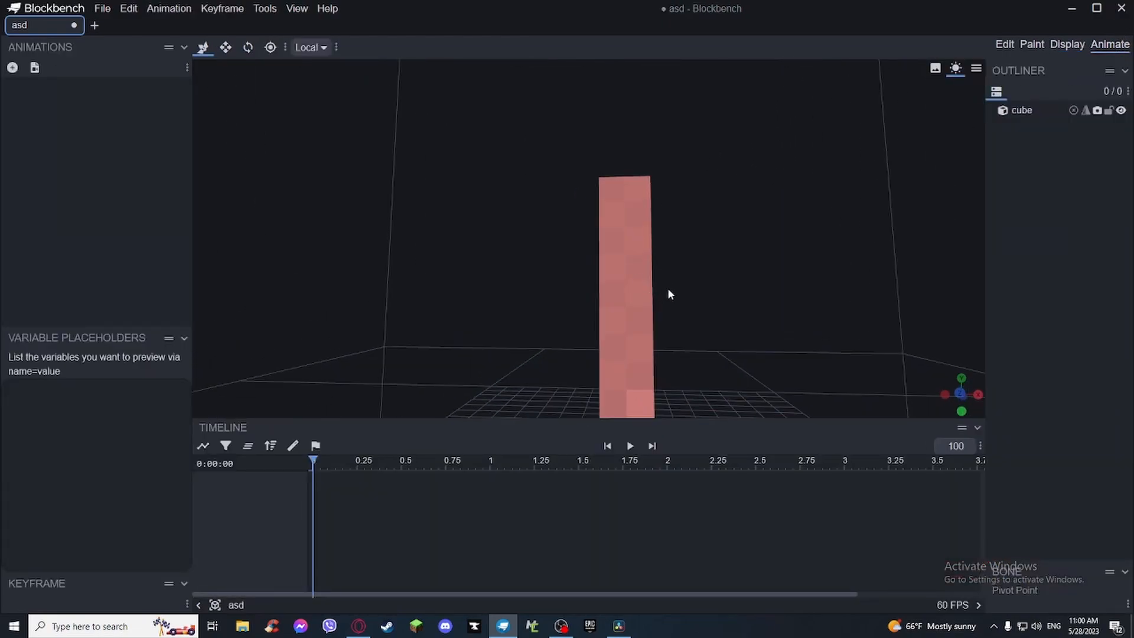
{"action": "left_click_drag", "start_coordinate": [665, 281], "coordinate": [669, 311]}
{"action": "scroll", "coordinate": [683, 283], "scroll_direction": "down", "scroll_amount": 5}
{"action": "right_click_drag", "start_coordinate": [644, 243], "coordinate": [709, 218]}
{"action": "left_click_drag", "start_coordinate": [708, 216], "coordinate": [676, 262]}
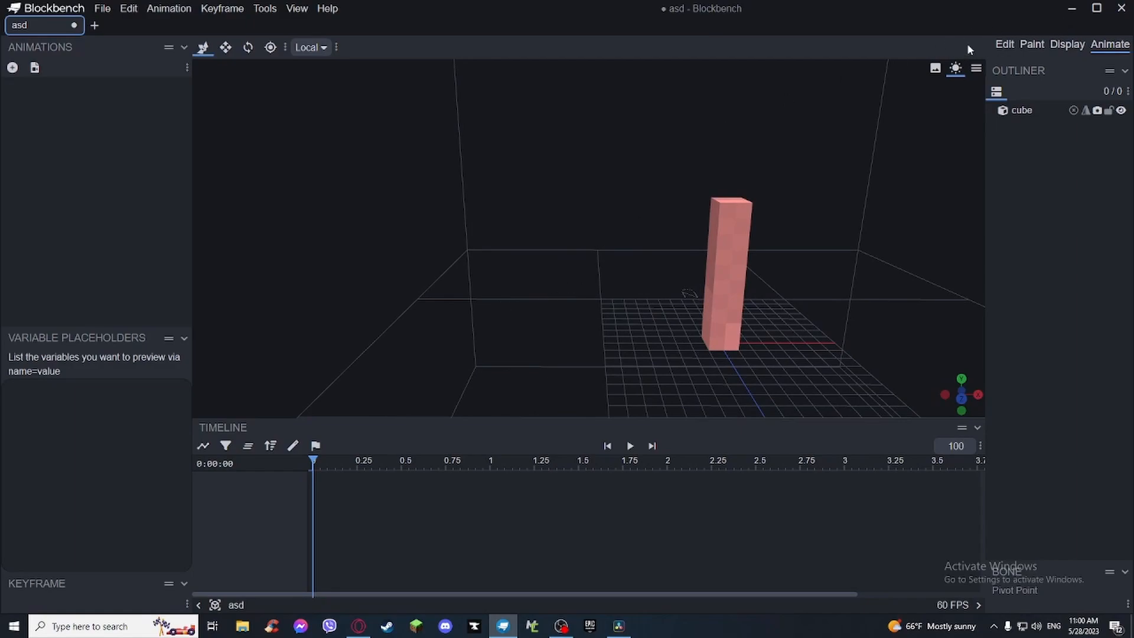
{"action": "left_click", "coordinate": [1005, 44]}
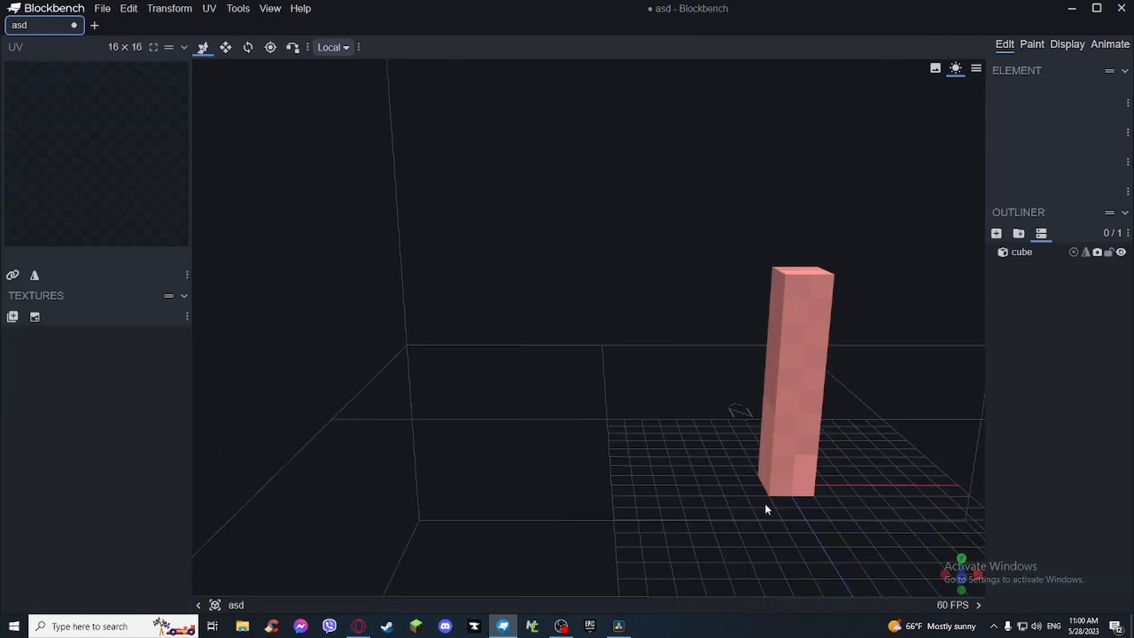
{"action": "left_click_drag", "start_coordinate": [522, 365], "coordinate": [622, 409]}
{"action": "scroll", "coordinate": [736, 295], "scroll_direction": "down", "scroll_amount": 8}
{"action": "right_click_drag", "start_coordinate": [715, 291], "coordinate": [643, 269]}
{"action": "scroll", "coordinate": [642, 269], "scroll_direction": "up", "scroll_amount": 5}
{"action": "left_click_drag", "start_coordinate": [642, 269], "coordinate": [665, 288]}
{"action": "scroll", "coordinate": [670, 293], "scroll_direction": "up", "scroll_amount": 1}
{"action": "right_click_drag", "start_coordinate": [673, 296], "coordinate": [698, 460]}
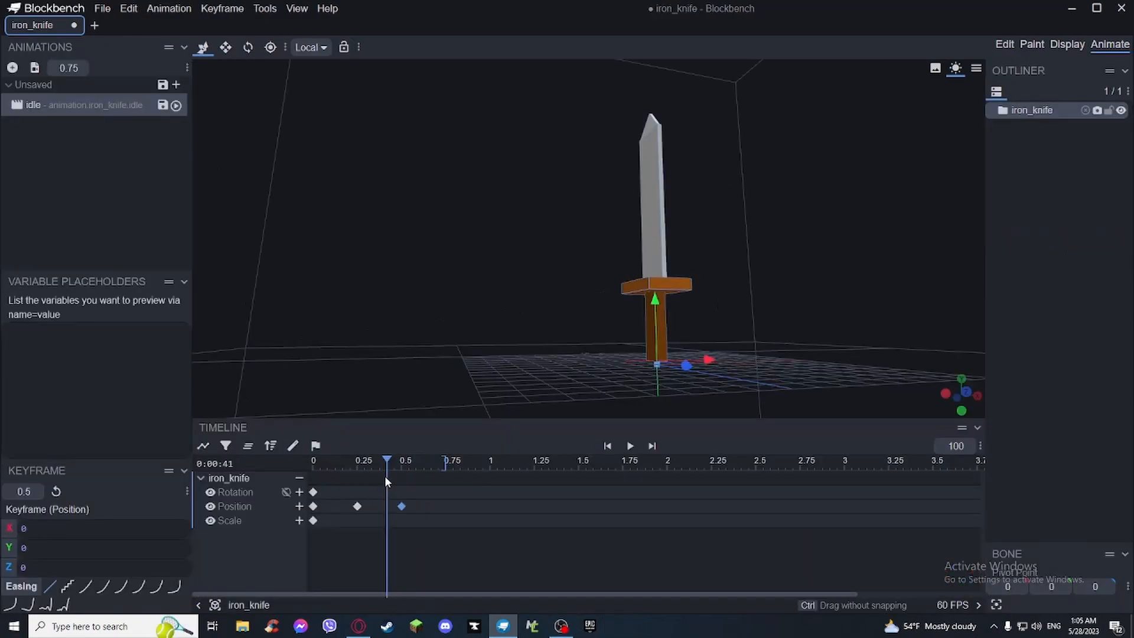
- Set the iron knife's idle animation length to 0.5 seconds and preview it from the start
{"action": "mouse_move", "coordinate": [385, 481]}
{"action": "left_mouse_down"}
{"action": "mouse_move", "coordinate": [426, 462]}
{"action": "mouse_move", "coordinate": [270, 466]}
{"action": "left_mouse_up"}
{"action": "left_click", "coordinate": [630, 447]}
{"action": "mouse_move", "coordinate": [629, 405]}
{"action": "left_mouse_down"}
{"action": "mouse_move", "coordinate": [629, 391]}
{"action": "mouse_move", "coordinate": [645, 402]}
{"action": "left_mouse_up"}
{"action": "left_click_drag", "start_coordinate": [532, 278], "coordinate": [611, 259]}
{"action": "right_click_drag", "start_coordinate": [610, 259], "coordinate": [689, 286]}
{"action": "right_click_drag", "start_coordinate": [668, 182], "coordinate": [674, 197]}
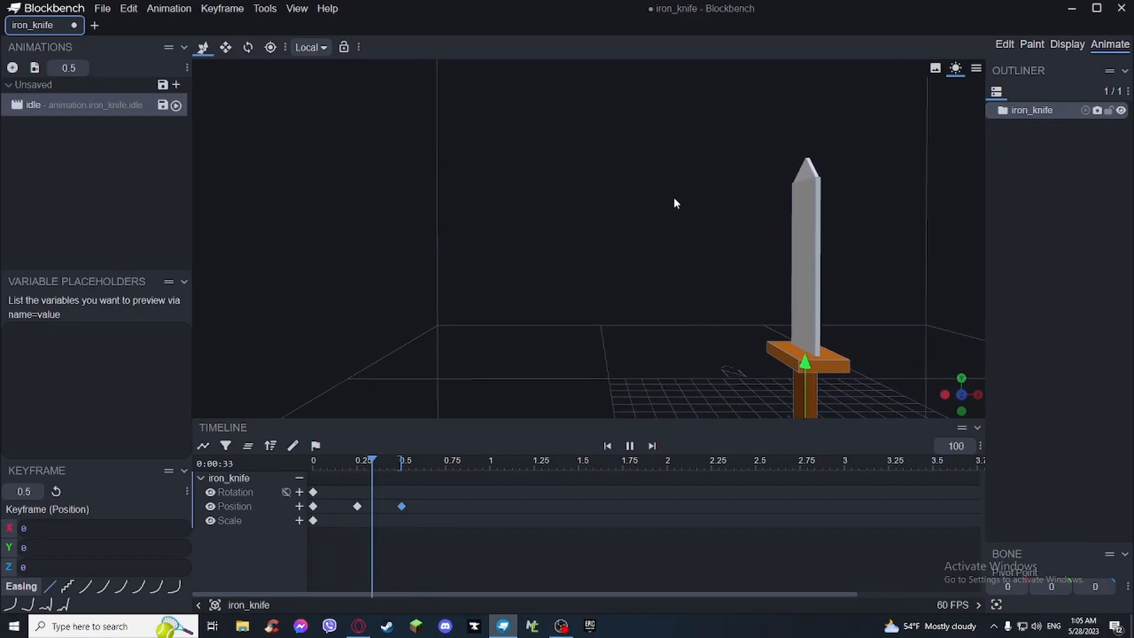
{"action": "left_click", "coordinate": [632, 447]}
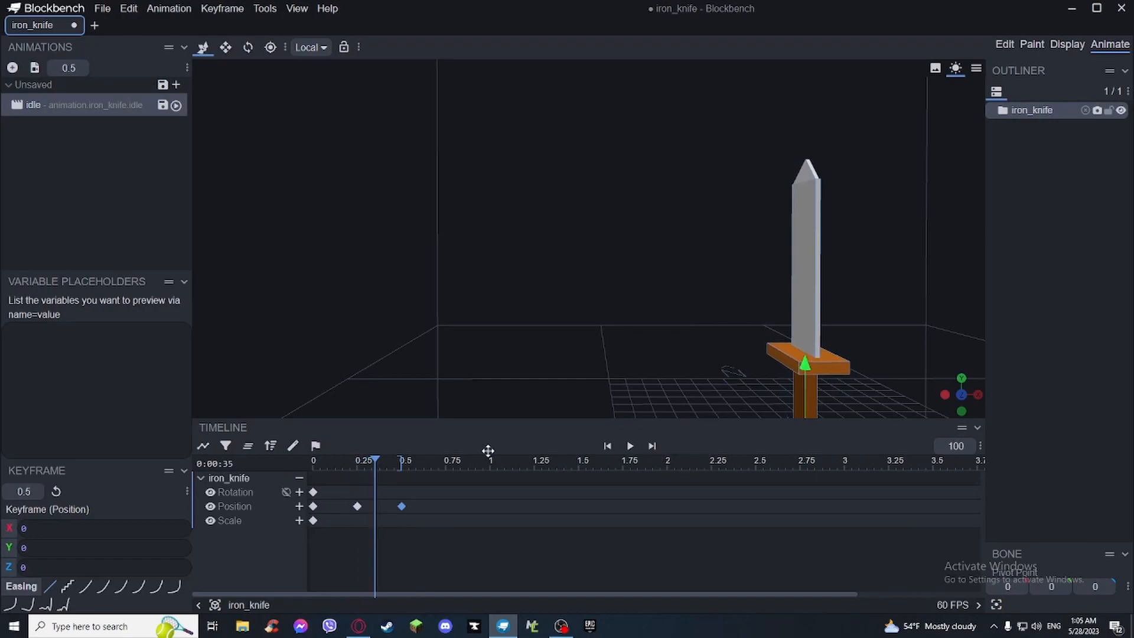
- Key the knife's rotation at 2.5, -20, 0 at 0 seconds and at 0, -20, 0 at 0.25 seconds
{"action": "left_click_drag", "start_coordinate": [356, 466], "coordinate": [267, 472]}
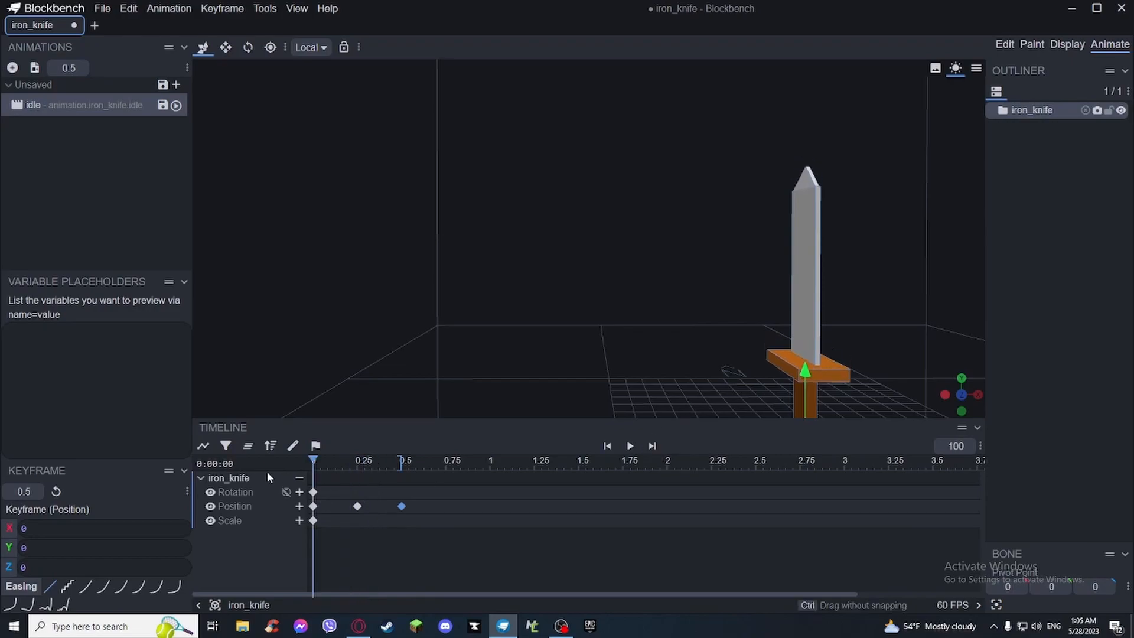
{"action": "left_click", "coordinate": [313, 492]}
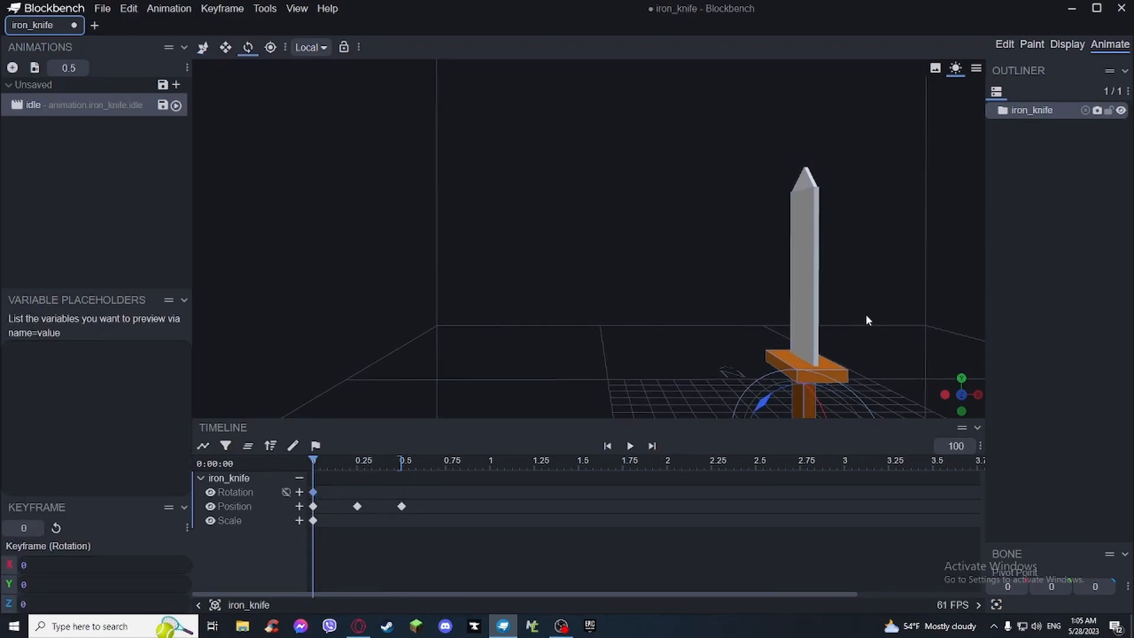
{"action": "scroll", "coordinate": [866, 314], "scroll_direction": "down", "scroll_amount": 3}
{"action": "left_click_drag", "start_coordinate": [737, 399], "coordinate": [710, 365]}
{"action": "left_click_drag", "start_coordinate": [312, 459], "coordinate": [358, 459]}
{"action": "left_click_drag", "start_coordinate": [778, 367], "coordinate": [727, 385]}
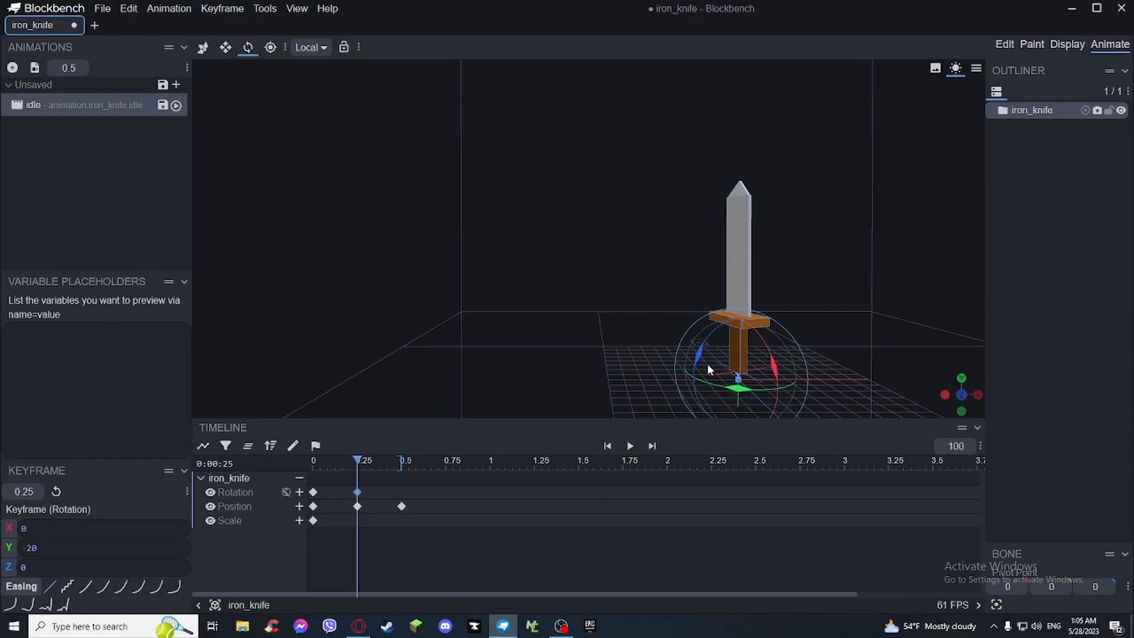
- Copy the knife's starting rotation keyframe to 0.5 seconds so the idle animation loops
{"action": "left_click_drag", "start_coordinate": [361, 460], "coordinate": [312, 462]}
{"action": "left_click", "coordinate": [313, 491]}
{"action": "key", "text": "ctrl+v"}
- Preview the idle animation with the knife deselected, checking how its rotation and position loop
{"action": "scroll", "coordinate": [645, 252], "scroll_direction": "up", "scroll_amount": 4}
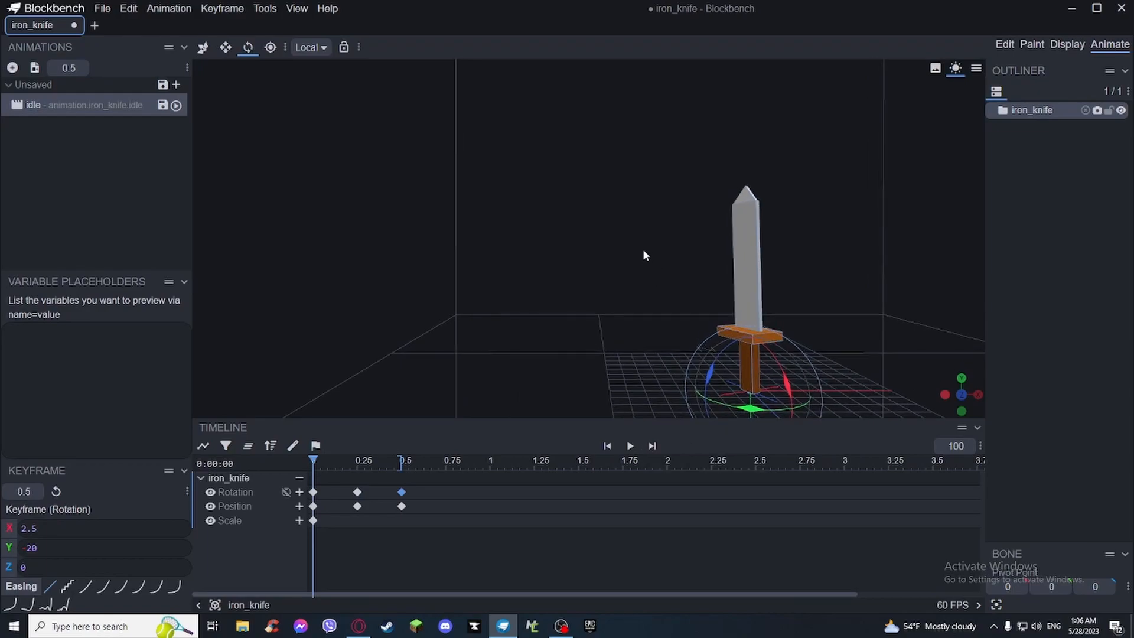
{"action": "right_click_drag", "start_coordinate": [647, 240], "coordinate": [666, 223]}
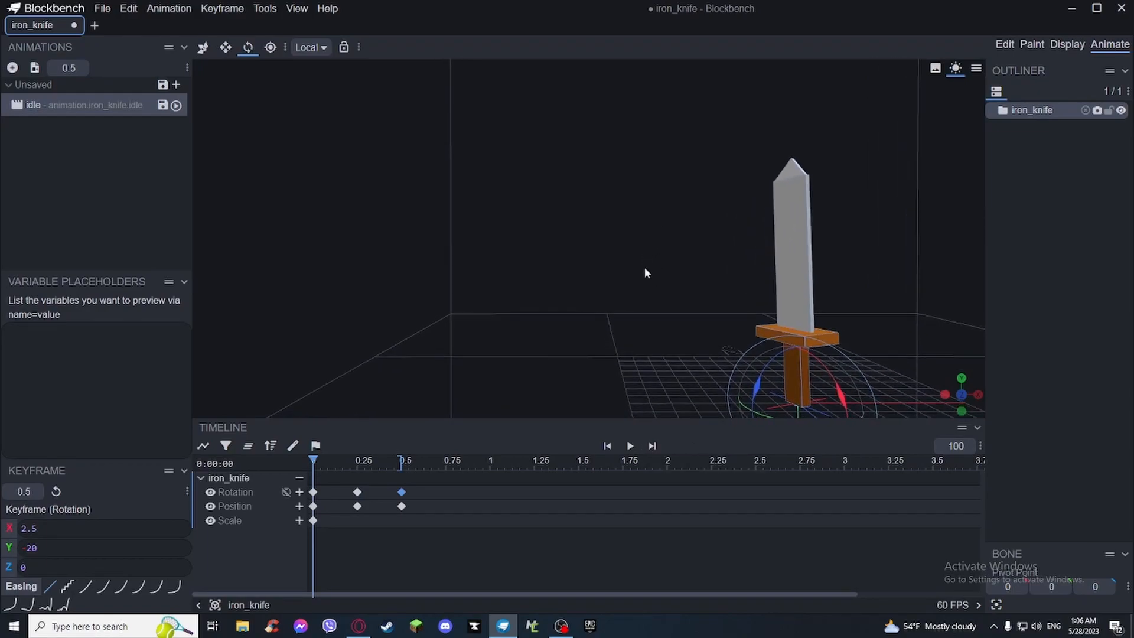
{"action": "left_click", "coordinate": [632, 445]}
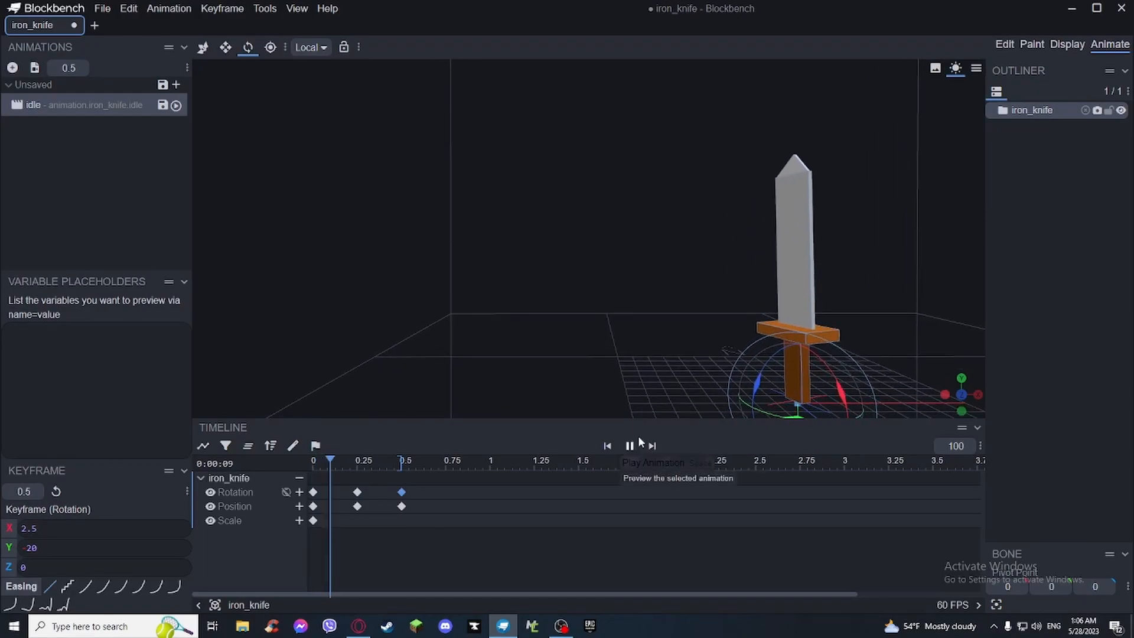
{"action": "left_click", "coordinate": [1015, 267]}
{"action": "left_click_drag", "start_coordinate": [869, 349], "coordinate": [870, 355]}
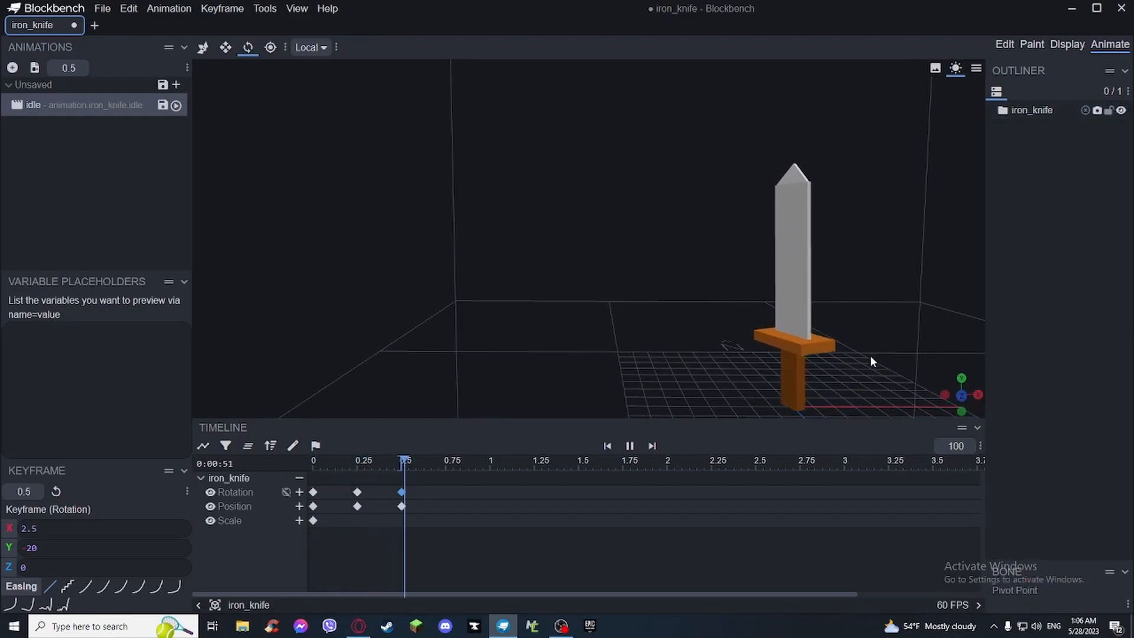
{"action": "left_click", "coordinate": [630, 446]}
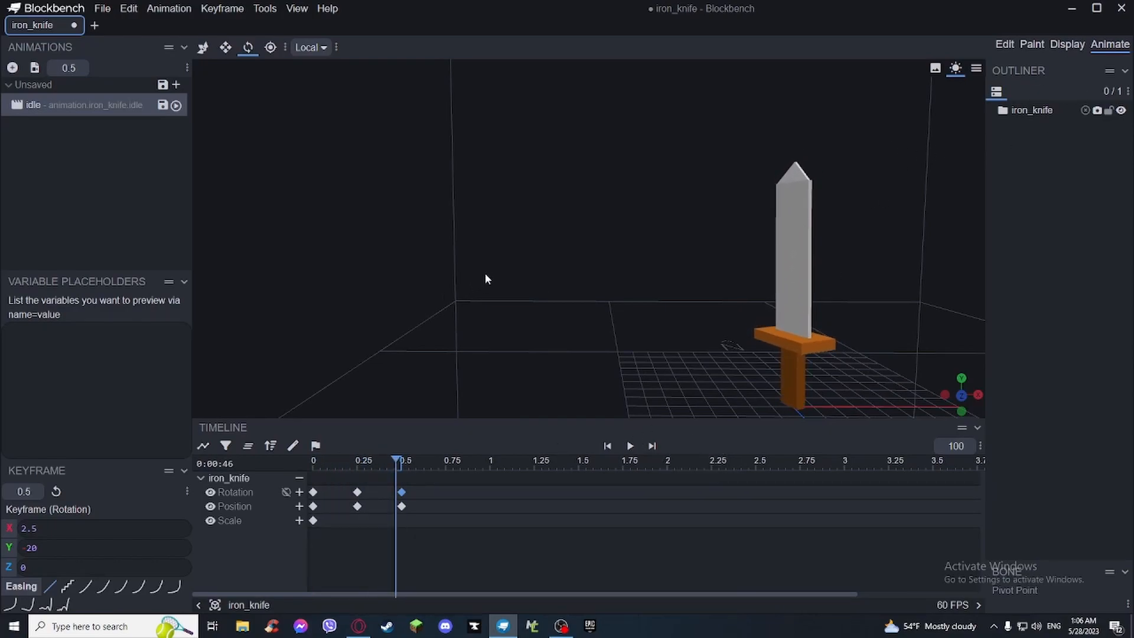
- Start saving the knife texture from Edit mode and create a folder named kinfes in Downloads
{"action": "left_click", "coordinate": [1005, 44]}
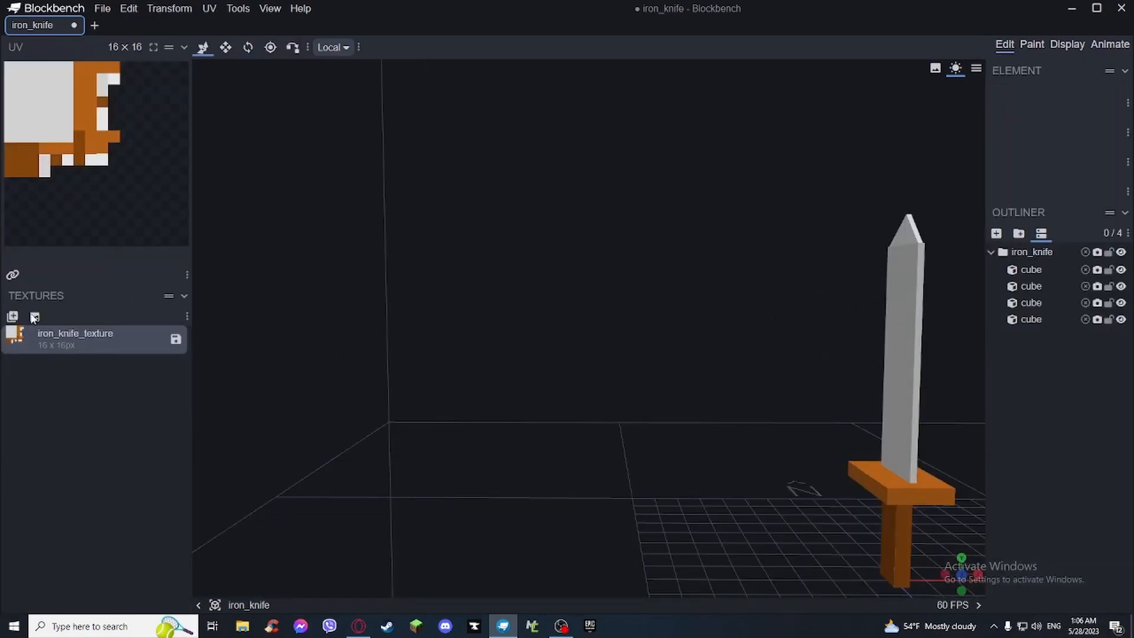
{"action": "left_click", "coordinate": [176, 340]}
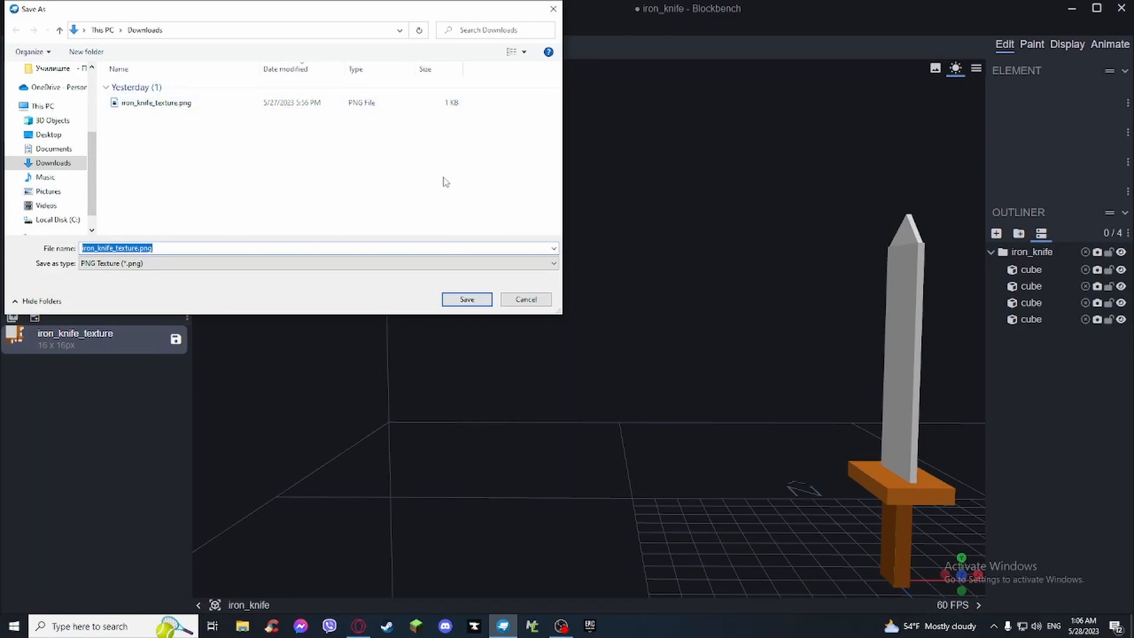
{"action": "left_click", "coordinate": [196, 159]}
{"action": "right_click", "coordinate": [197, 158]}
{"action": "mouse_move", "coordinate": [295, 278]}
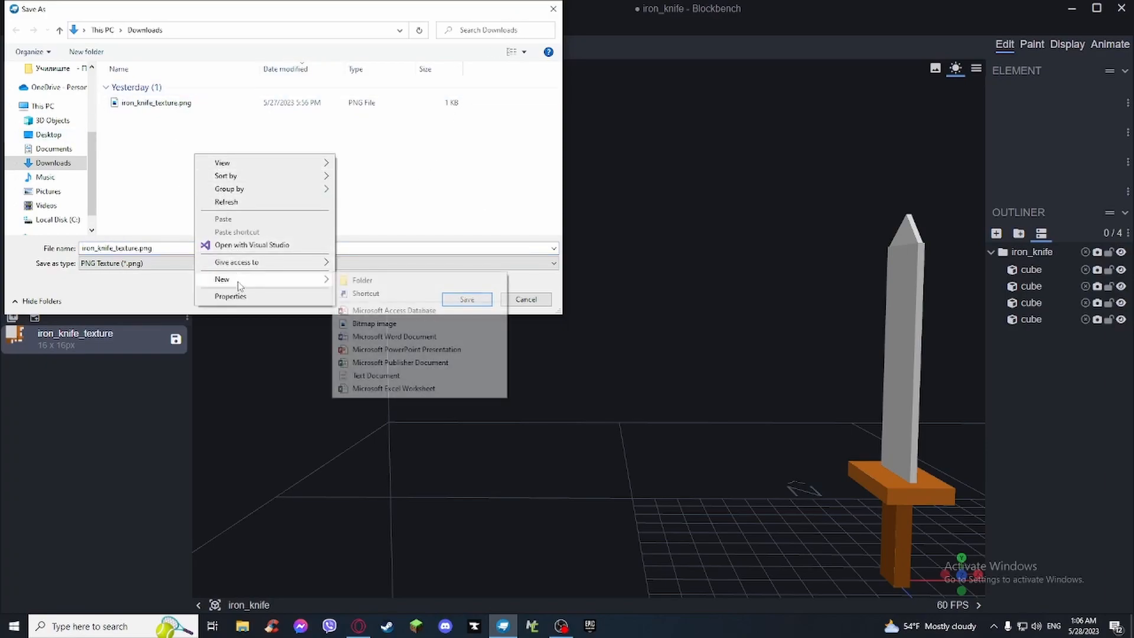
{"action": "left_click", "coordinate": [355, 279]}
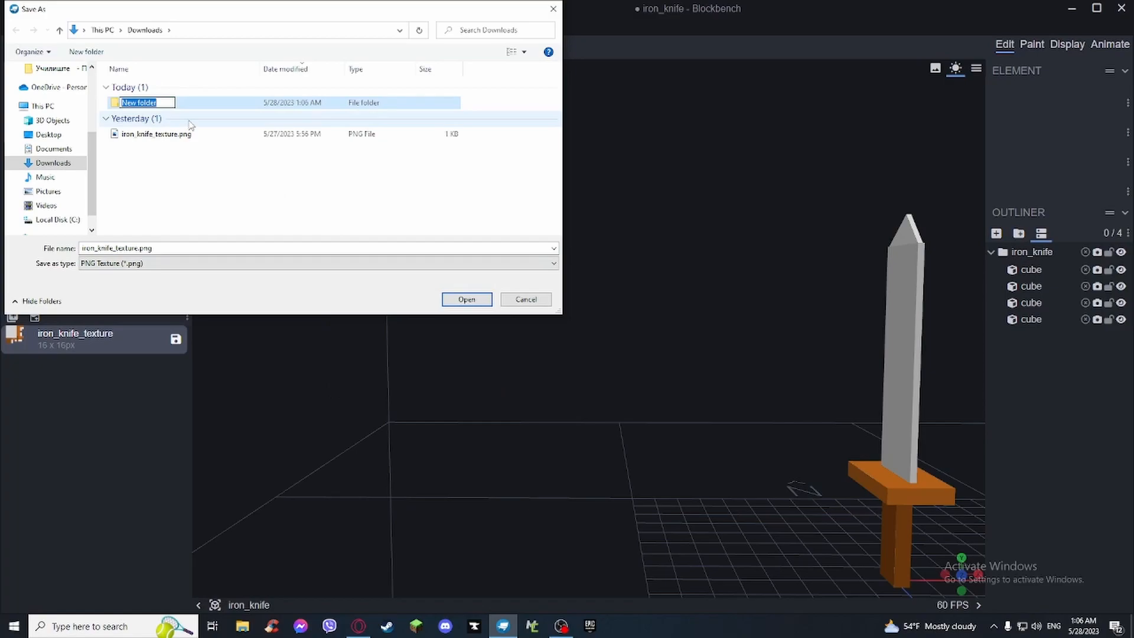
{"action": "type", "text": "kinfes"}
{"action": "key", "text": "Return"}
- Save the texture as iron_knife_texture.png in the new kinfes folder
{"action": "double_click", "coordinate": [161, 104]}
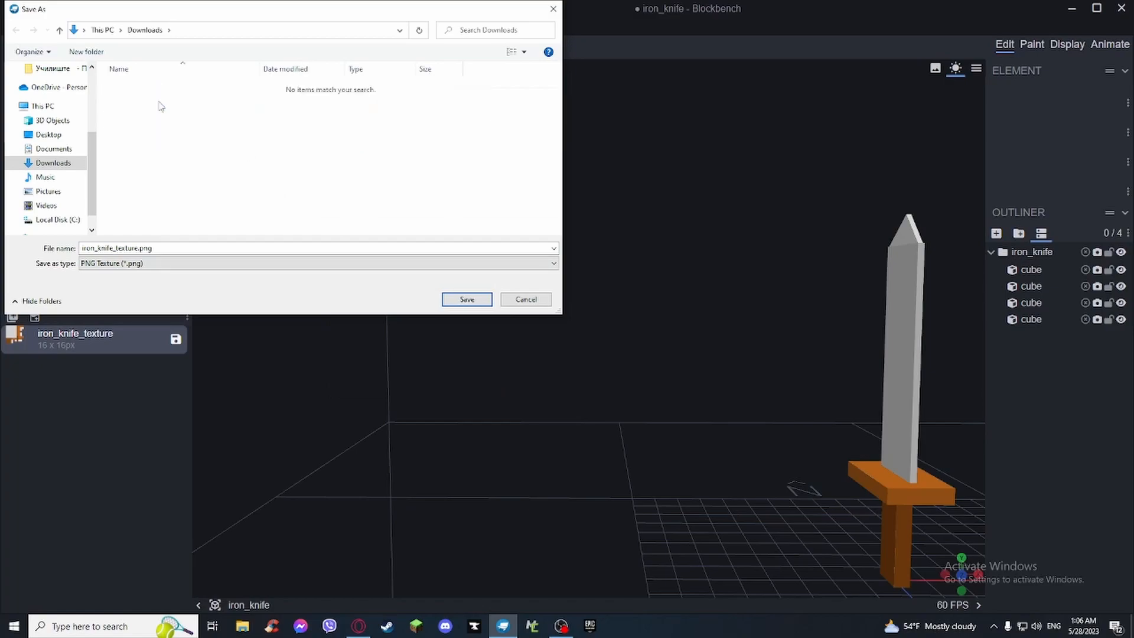
{"action": "left_click", "coordinate": [198, 248]}
{"action": "left_click", "coordinate": [466, 299]}
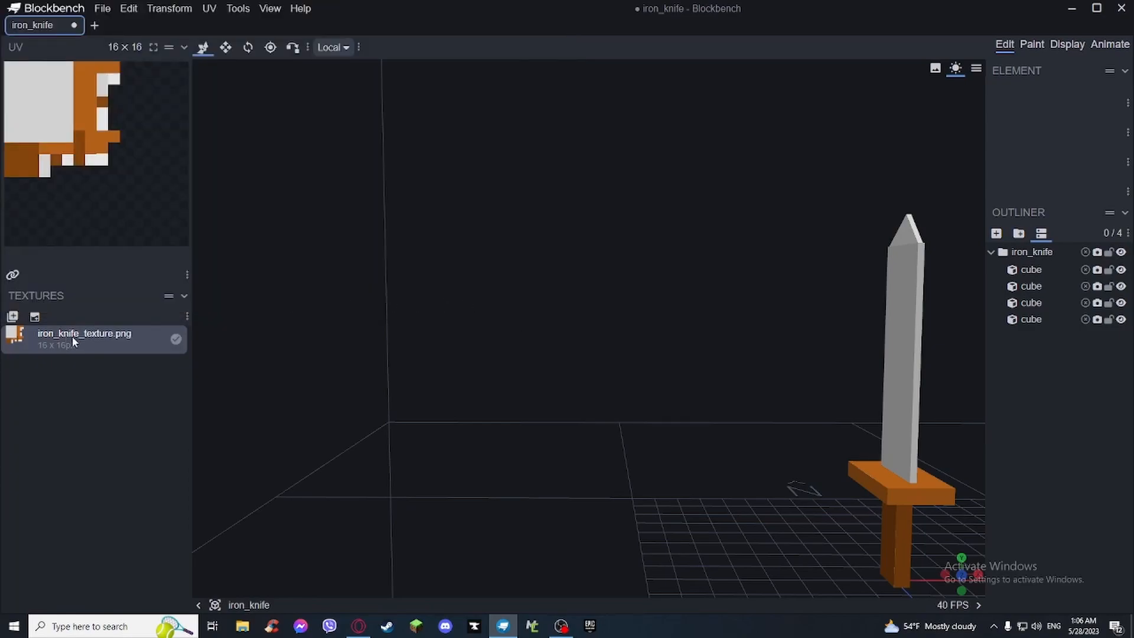
- Export the knife as a GeckoLib model named iron_knife.geo.json into the kinfes folder
{"action": "left_click", "coordinate": [103, 10]}
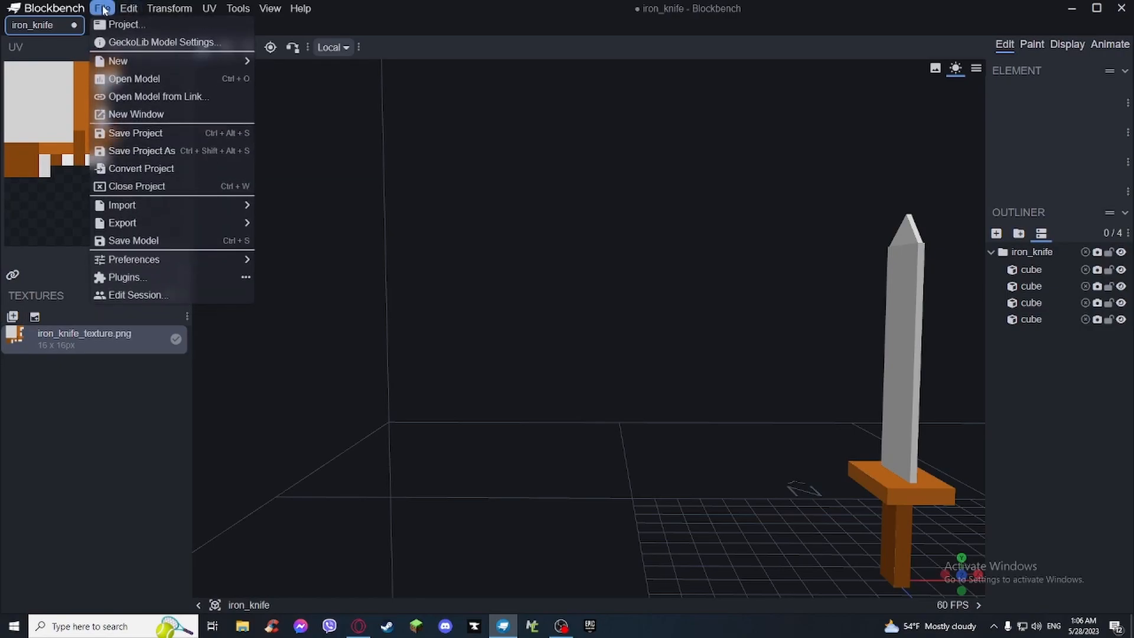
{"action": "mouse_move", "coordinate": [135, 222]}
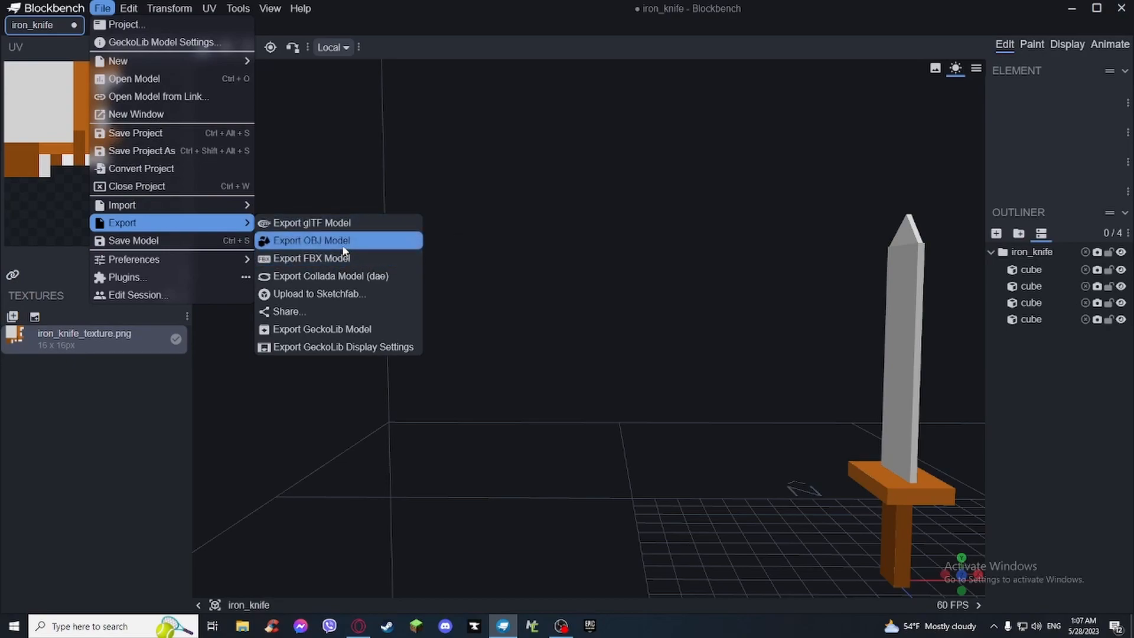
{"action": "left_click", "coordinate": [342, 335]}
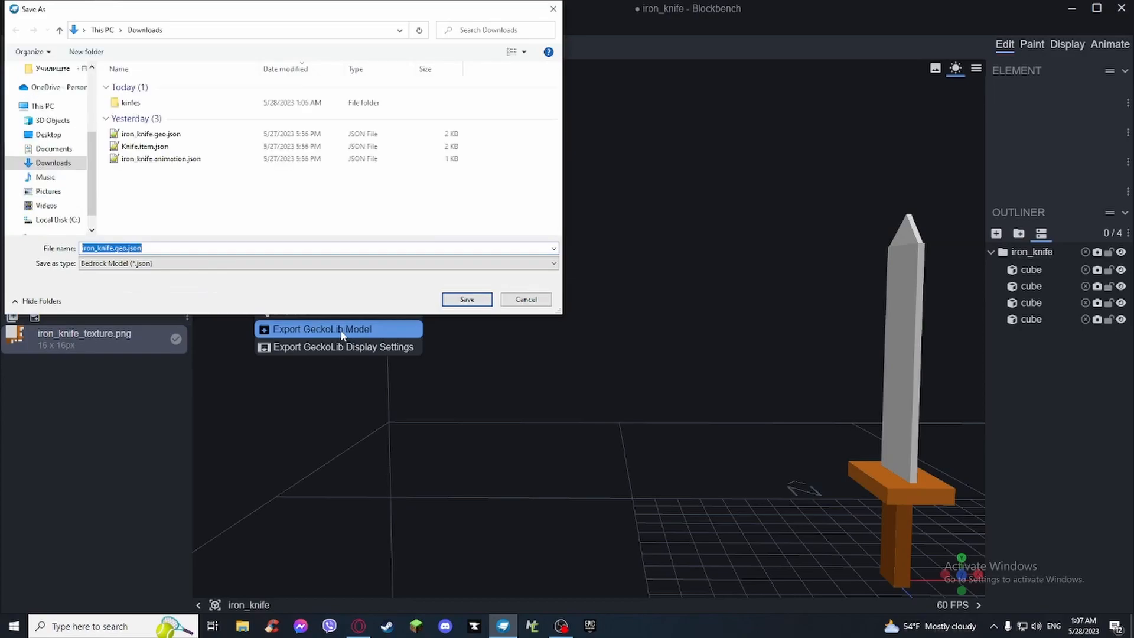
{"action": "double_click", "coordinate": [133, 102]}
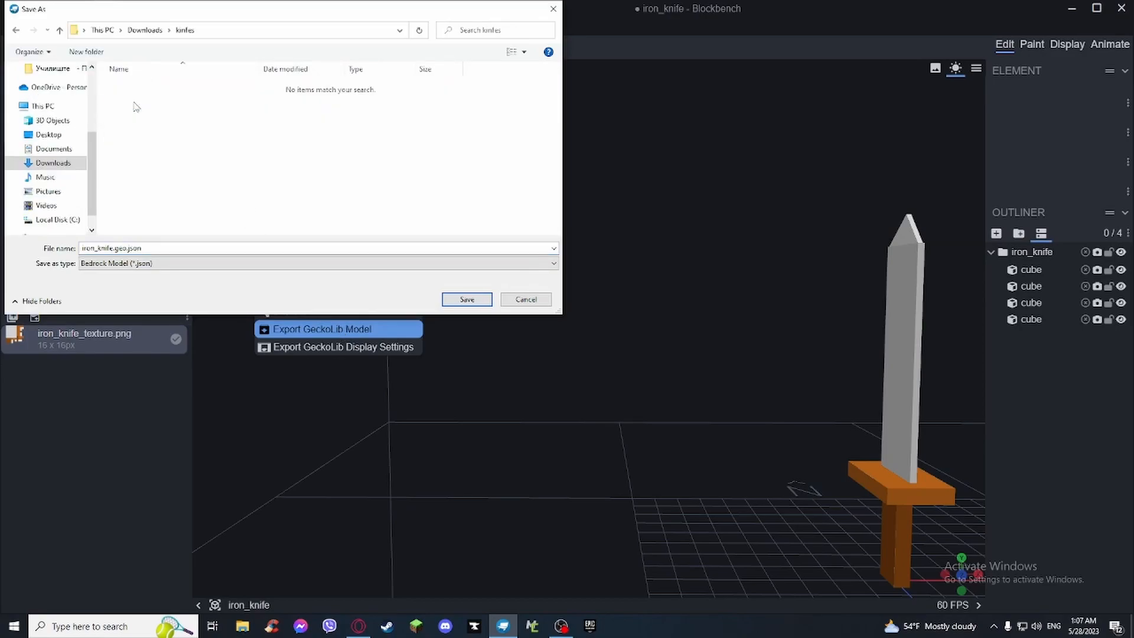
{"action": "left_click", "coordinate": [230, 248]}
{"action": "left_click", "coordinate": [229, 248]}
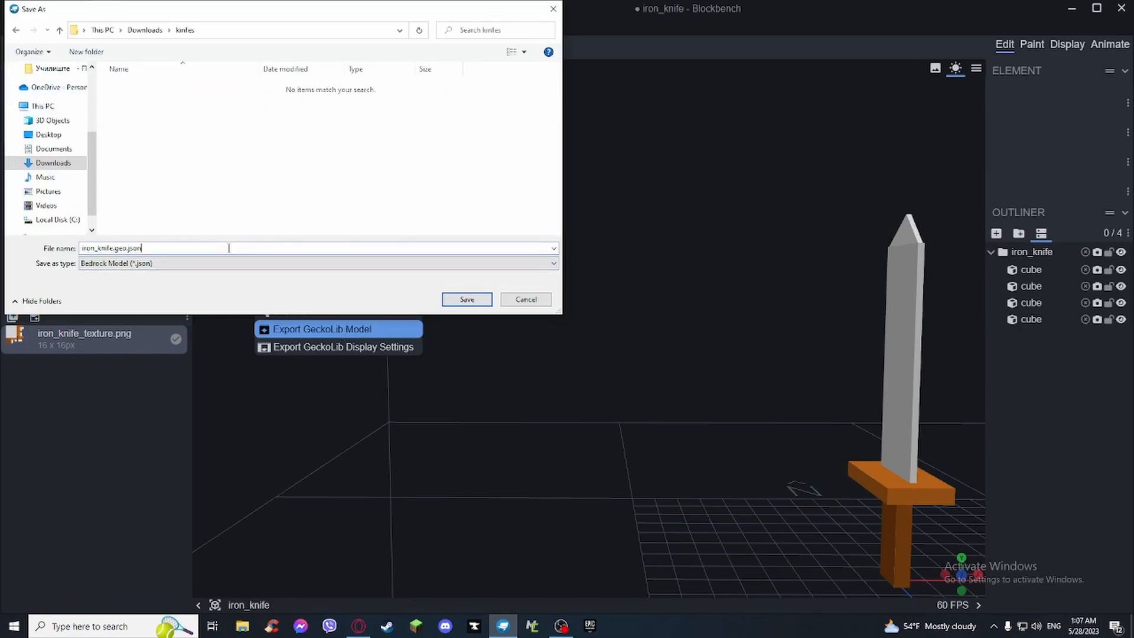
{"action": "left_click", "coordinate": [469, 299]}
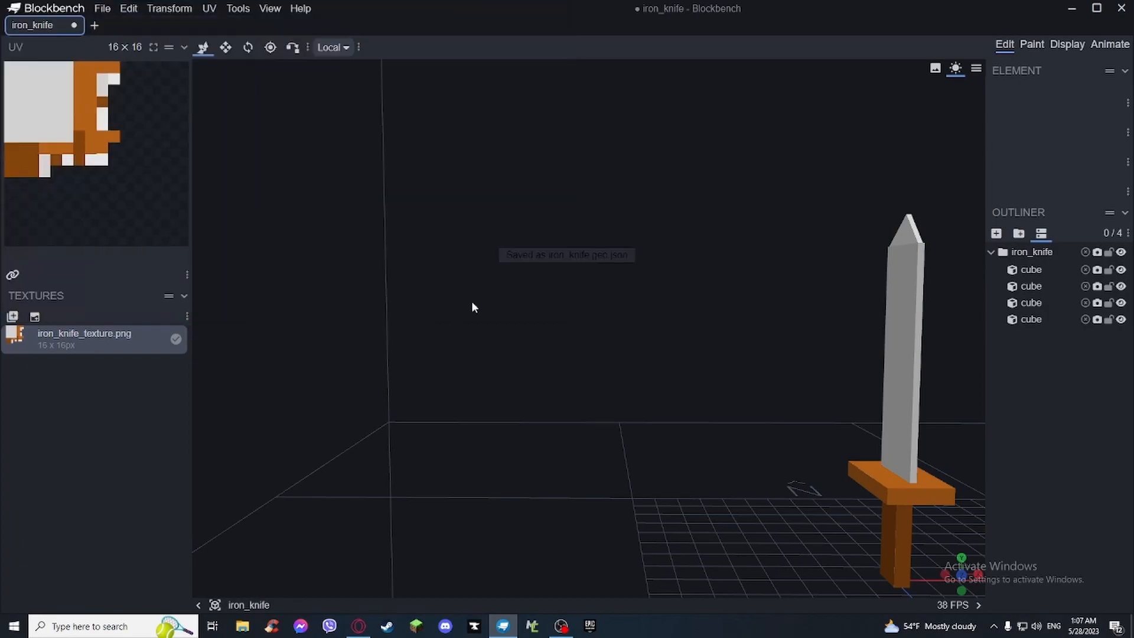
- Export the GeckoLib display settings as iron_knife.item.json into the kinfes folder
{"action": "left_click", "coordinate": [102, 8]}
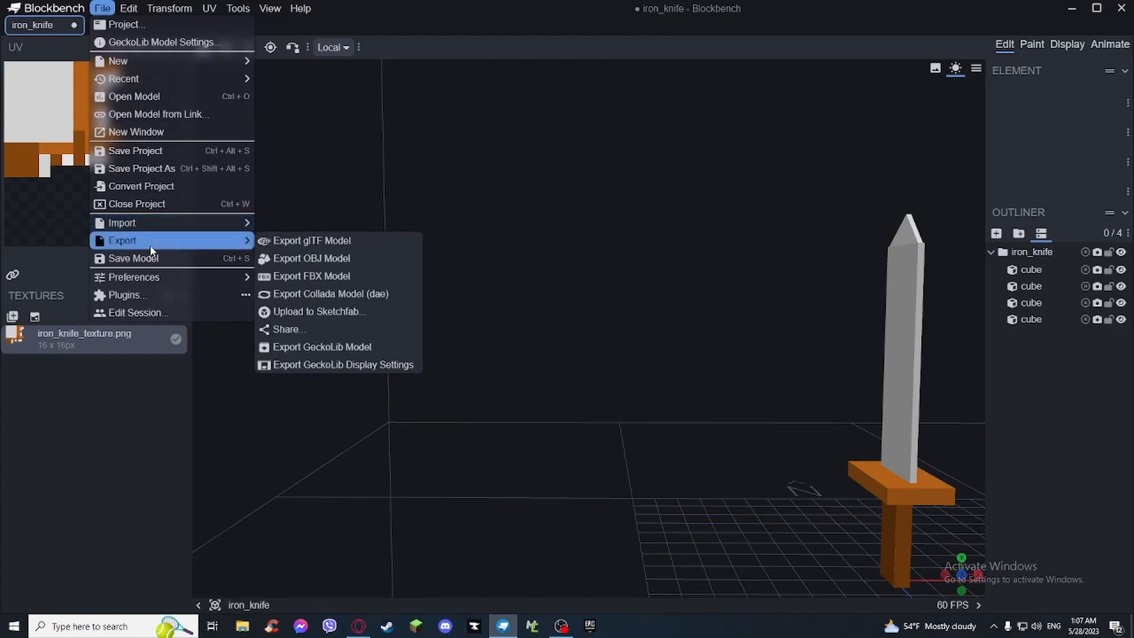
{"action": "mouse_move", "coordinate": [185, 239]}
{"action": "left_click", "coordinate": [343, 364]}
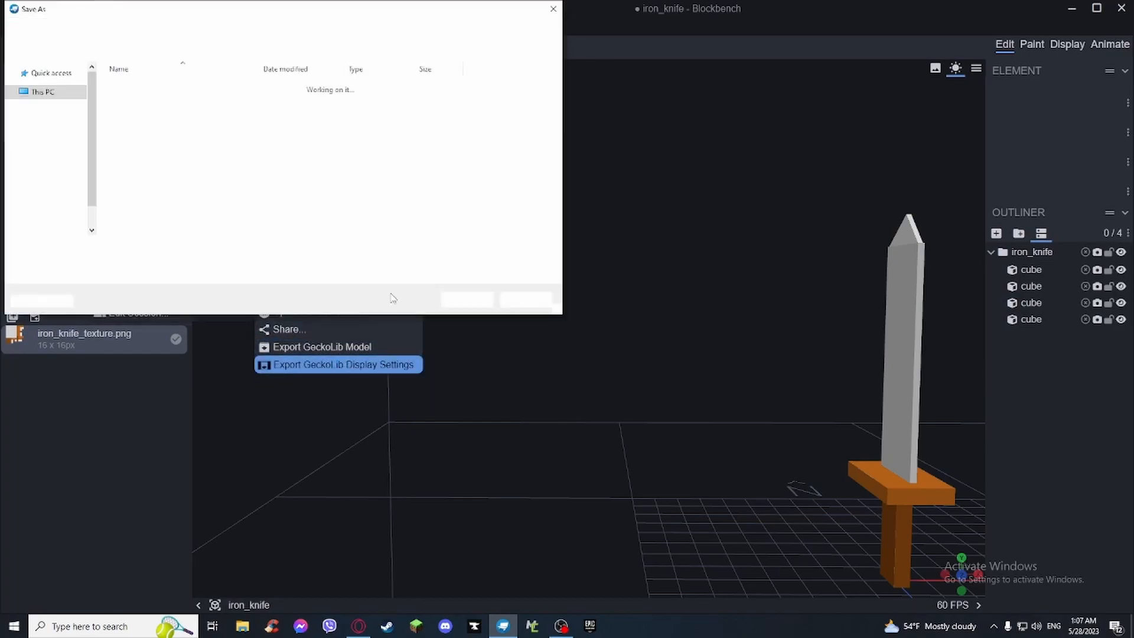
{"action": "left_click", "coordinate": [297, 249]}
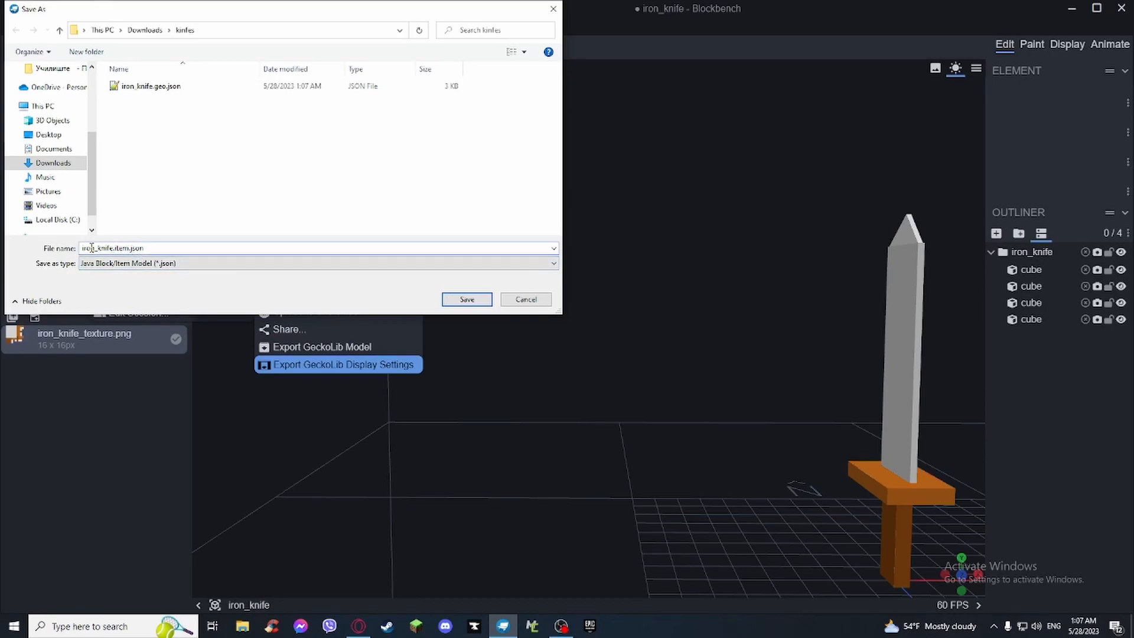
{"action": "left_click_drag", "start_coordinate": [86, 248], "coordinate": [140, 249]}
{"action": "left_click", "coordinate": [115, 248]}
{"action": "left_click", "coordinate": [150, 250]}
{"action": "left_click_drag", "start_coordinate": [144, 248], "coordinate": [79, 246]}
{"action": "left_click", "coordinate": [135, 247]}
{"action": "left_click_drag", "start_coordinate": [116, 246], "coordinate": [130, 248]}
{"action": "left_click", "coordinate": [149, 248]}
{"action": "left_click", "coordinate": [457, 300]}
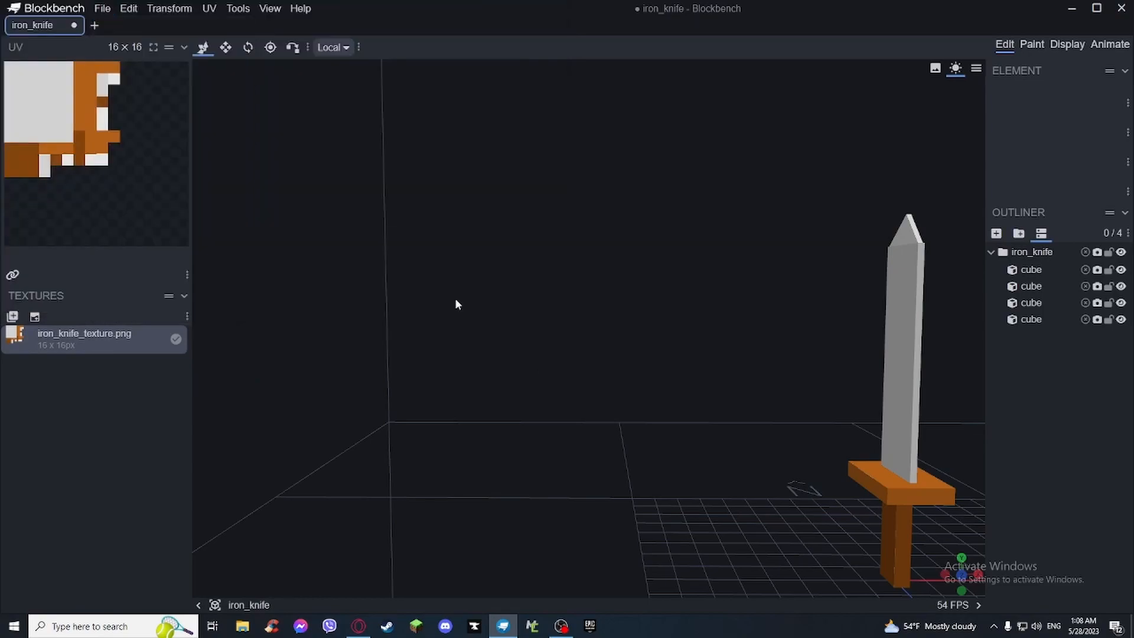
- Add a second animation named new alongside idle in Animate mode, and delete it again
{"action": "left_click", "coordinate": [1109, 44]}
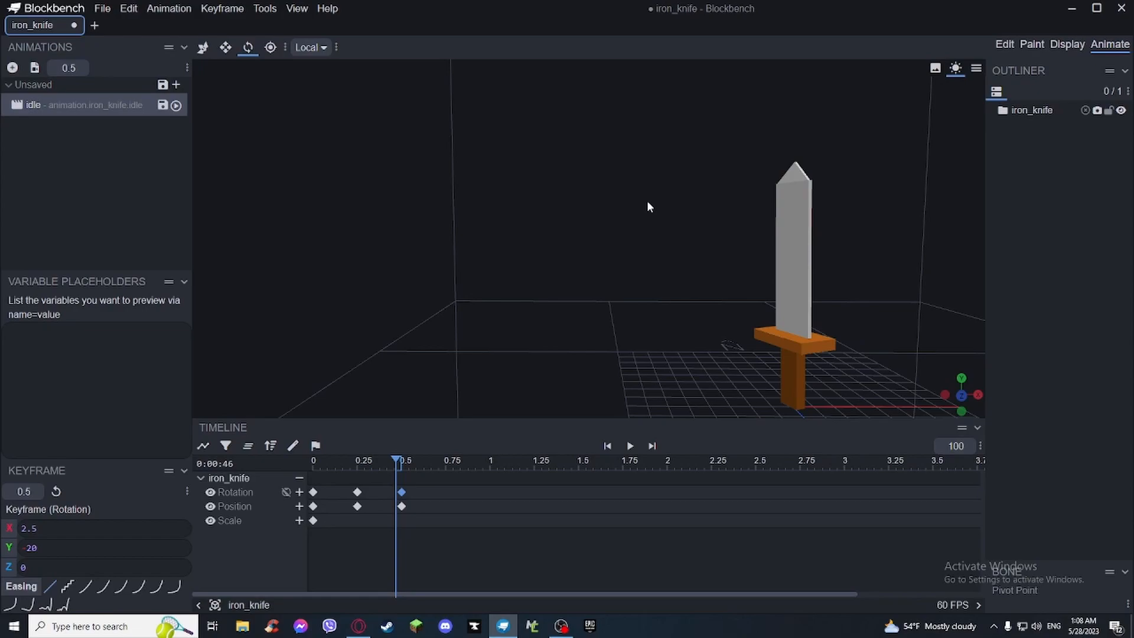
{"action": "left_click", "coordinate": [176, 84]}
{"action": "left_click", "coordinate": [634, 308]}
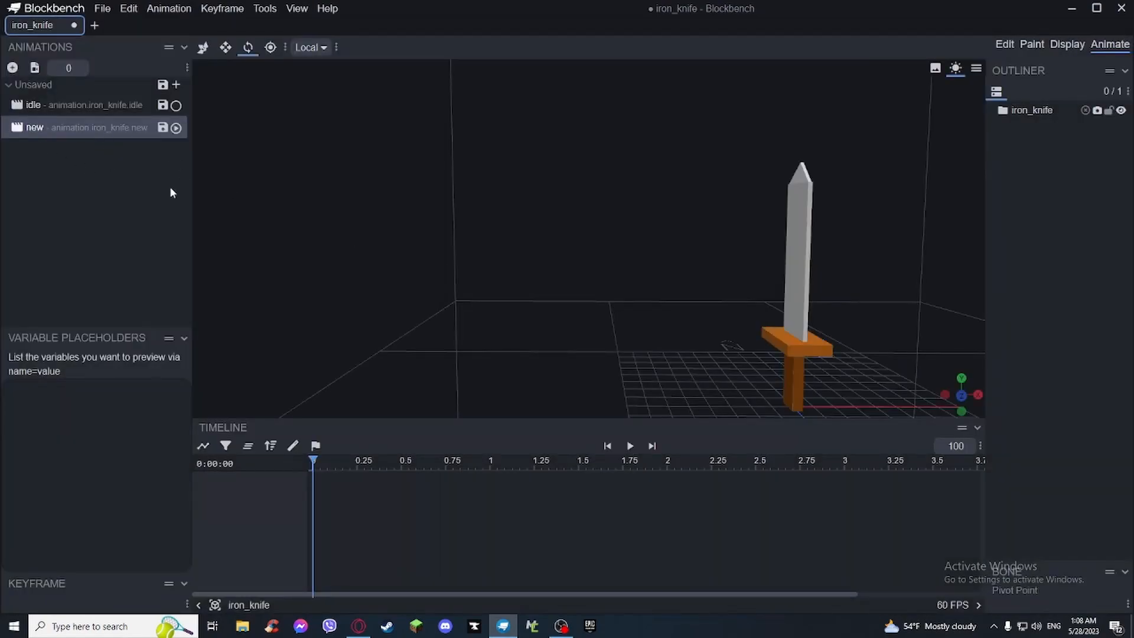
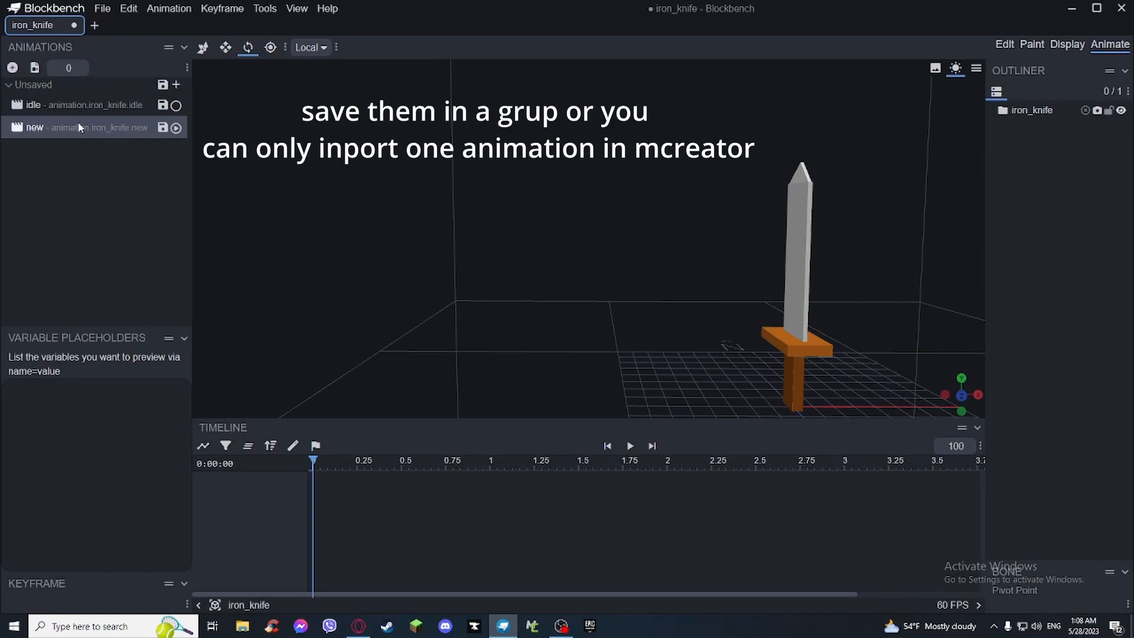
{"action": "key", "text": "Delete"}
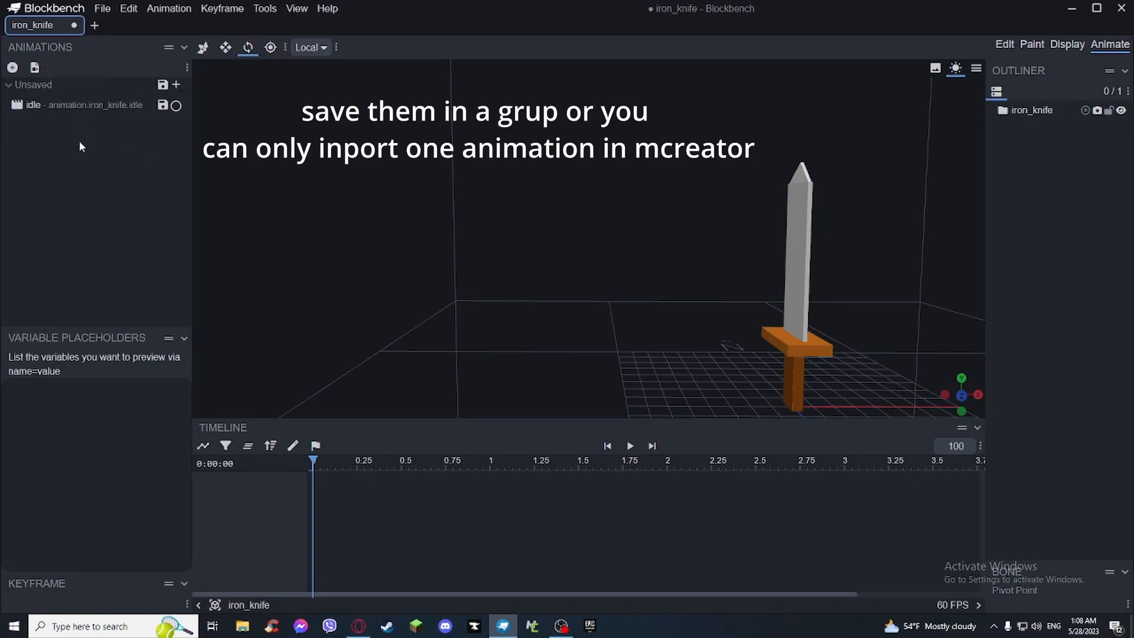
- Save the unsaved idle animation as iron_knife.animation.json in the kinfes folder
{"action": "left_click", "coordinate": [163, 85]}
{"action": "double_click", "coordinate": [183, 105]}
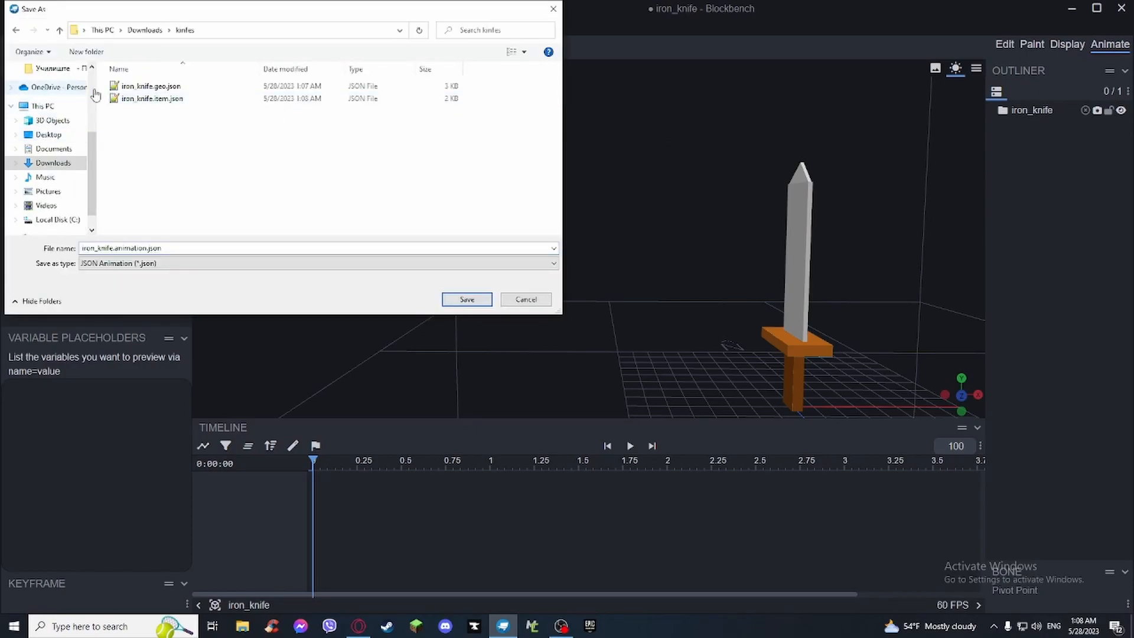
{"action": "left_click", "coordinate": [200, 248]}
{"action": "left_click", "coordinate": [200, 248]}
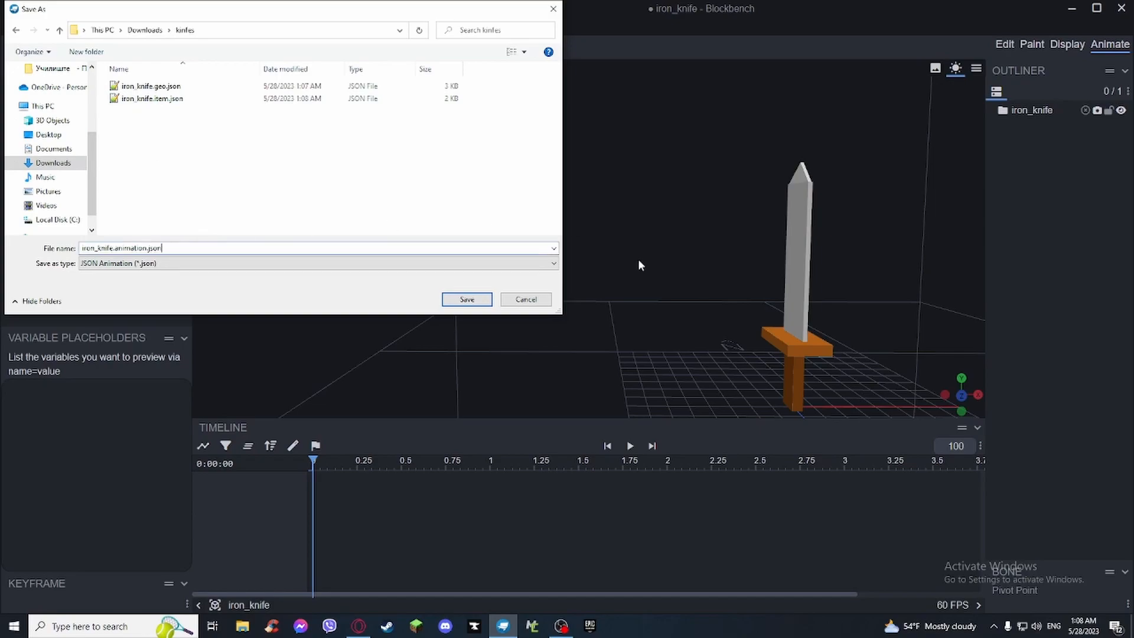
{"action": "left_click", "coordinate": [466, 299]}
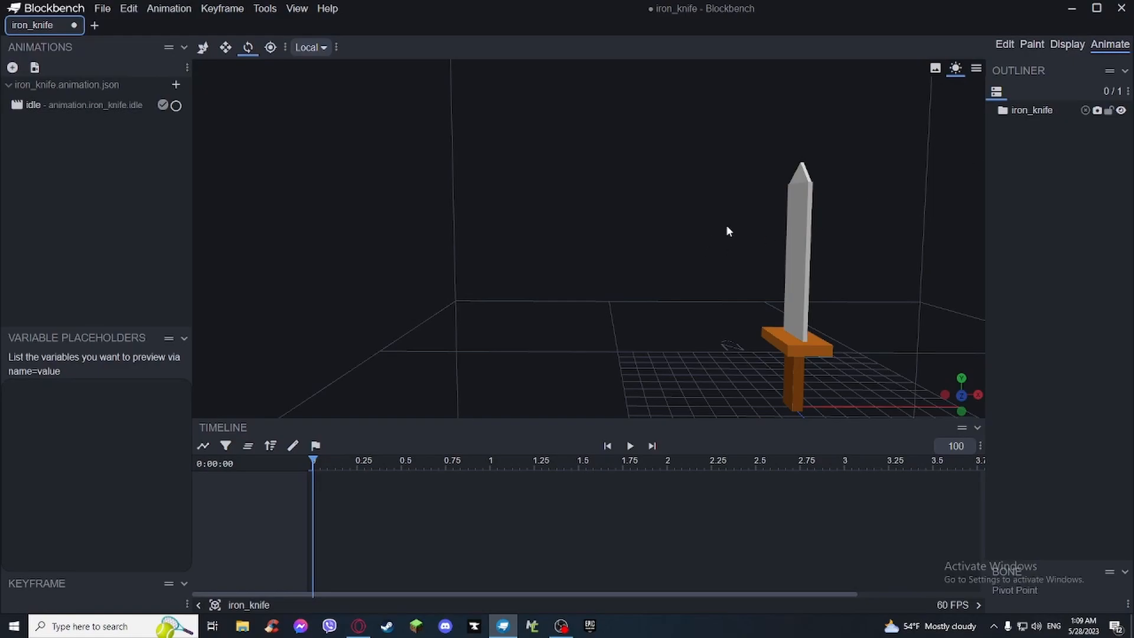
- Minimize the Blockbench and OBS windows and launch MCreator from the desktop
{"action": "left_click", "coordinate": [1071, 8]}
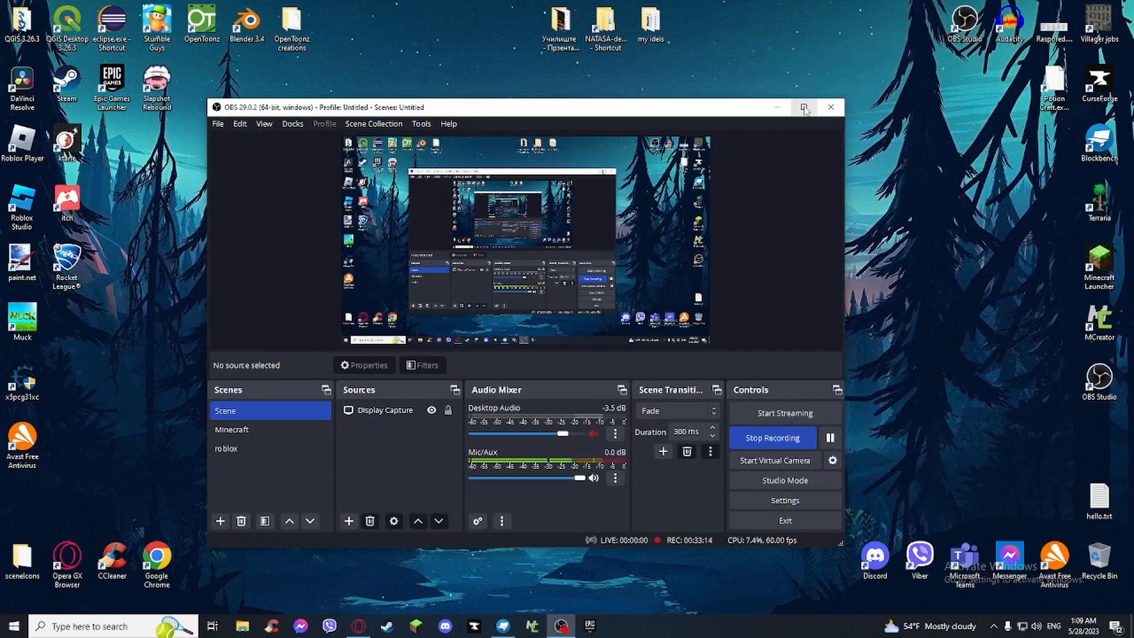
{"action": "left_click", "coordinate": [777, 107]}
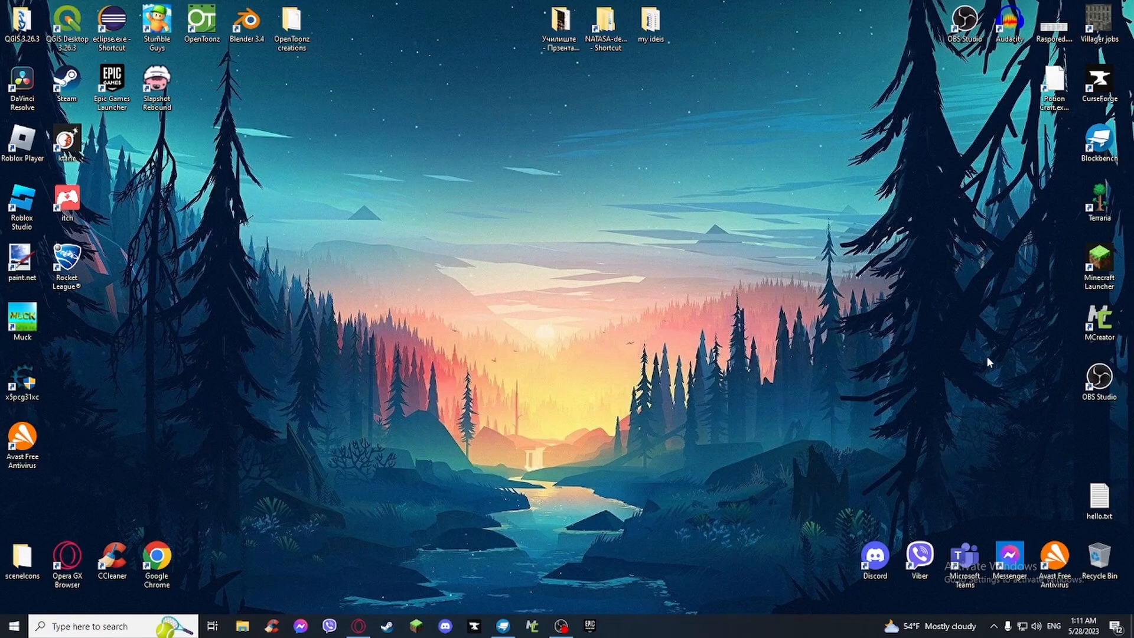
{"action": "double_click", "coordinate": [1088, 316]}
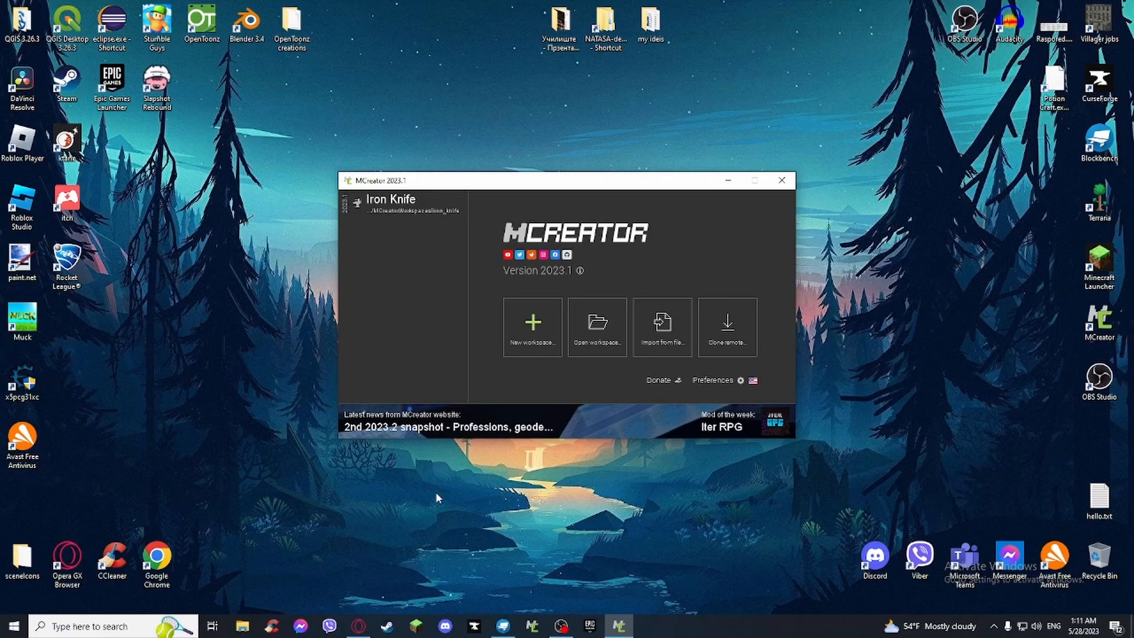
- Switch to Opera GX and examine the Nerdy's GeckoLib Plugin page down to its plugin downloads
{"action": "left_click", "coordinate": [360, 626]}
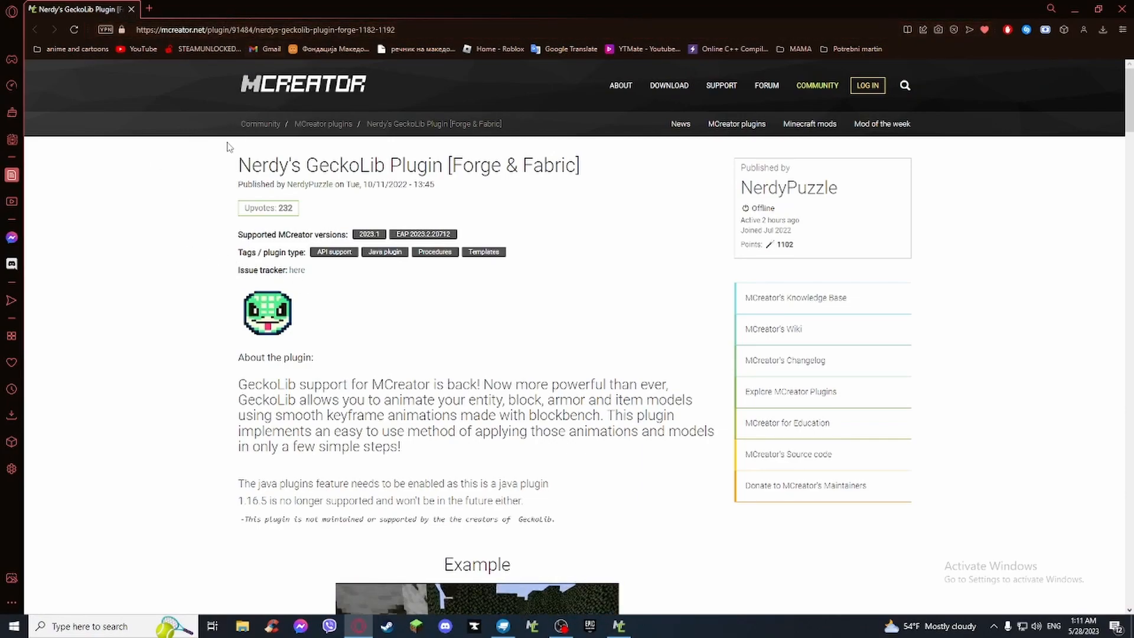
{"action": "left_click_drag", "start_coordinate": [285, 184], "coordinate": [335, 189]}
{"action": "left_click", "coordinate": [348, 195]}
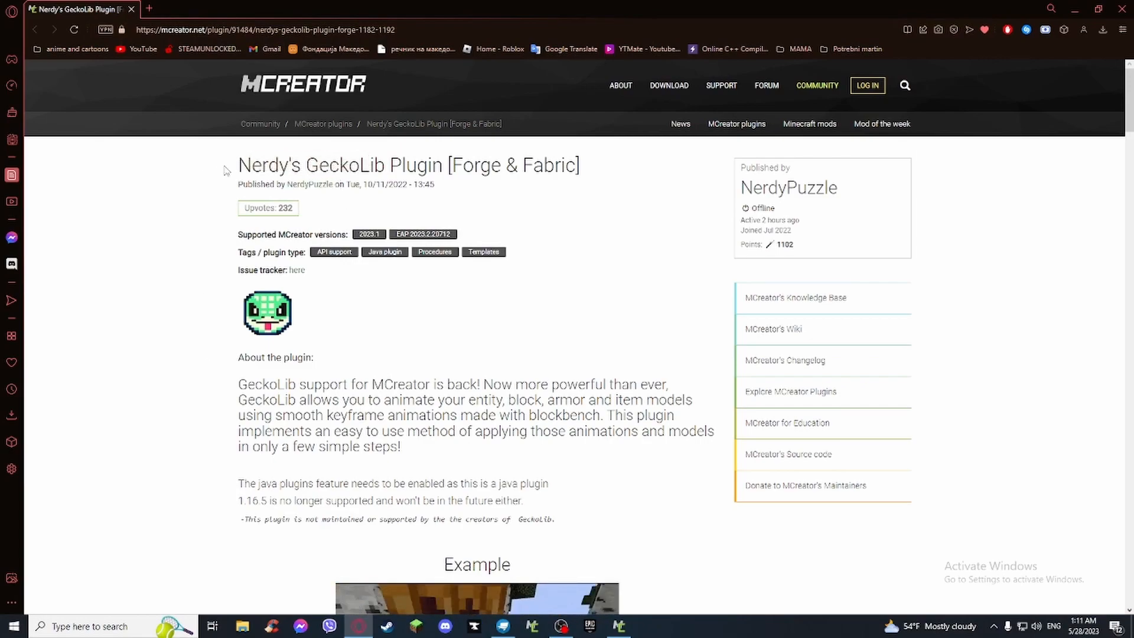
{"action": "left_click_drag", "start_coordinate": [239, 165], "coordinate": [282, 168]}
{"action": "left_click_drag", "start_coordinate": [371, 166], "coordinate": [454, 167]}
{"action": "left_click", "coordinate": [654, 284]}
{"action": "middle_click", "coordinate": [654, 330]}
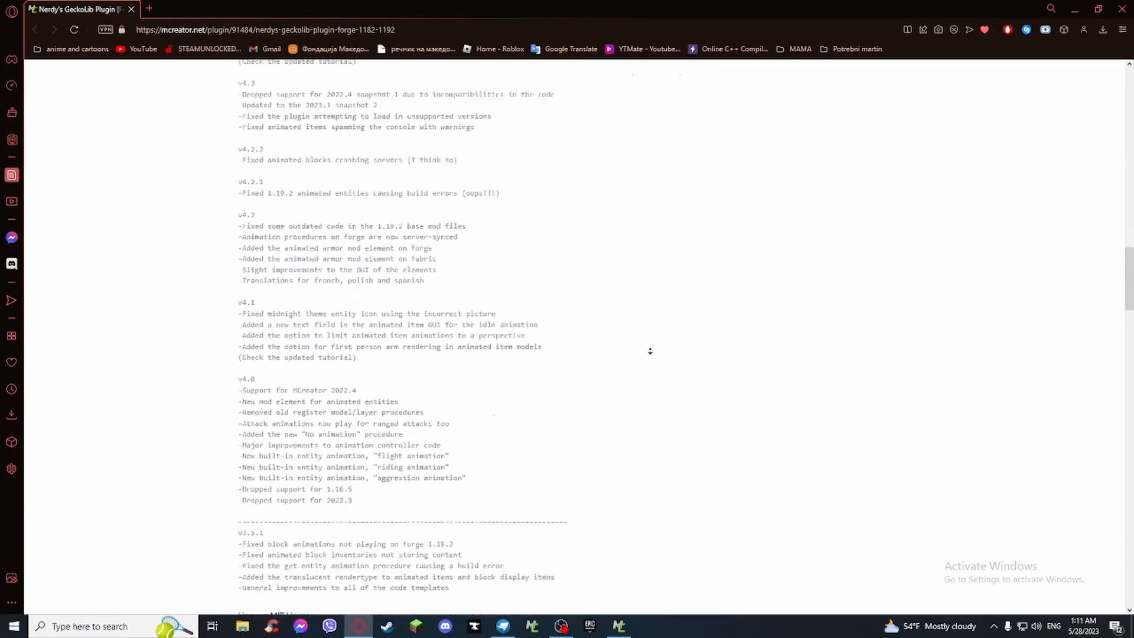
{"action": "middle_click", "coordinate": [650, 352]}
{"action": "left_click_drag", "start_coordinate": [285, 273], "coordinate": [253, 272]}
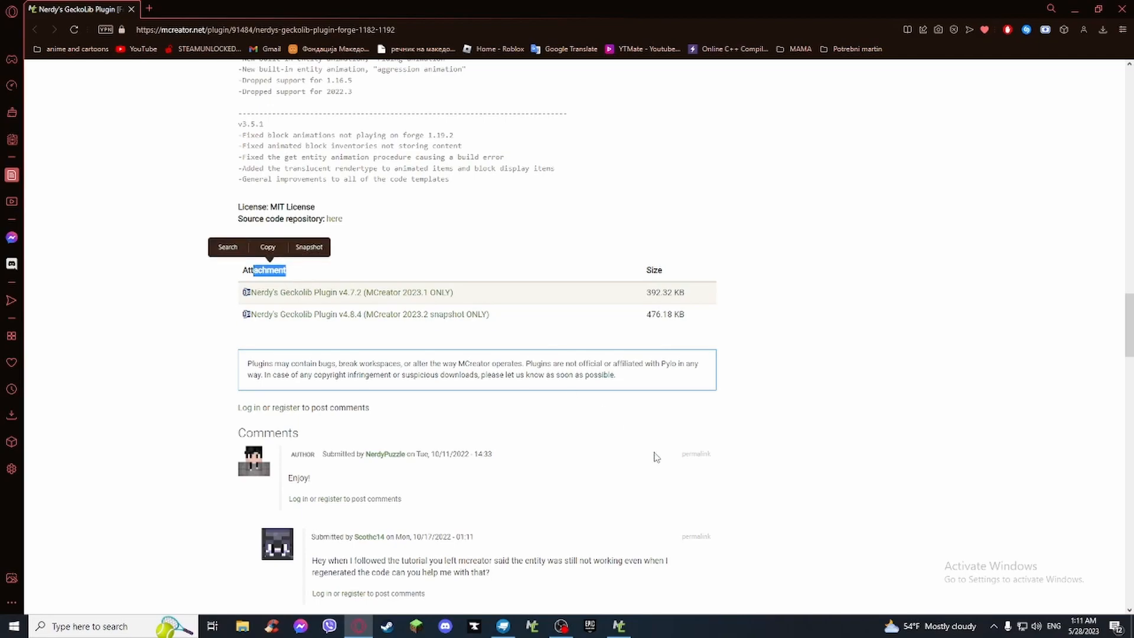
- Place the MCreator start window beside the plugin downloads to compare its version with the supported ones
{"action": "left_click", "coordinate": [618, 625]}
{"action": "left_click_drag", "start_coordinate": [674, 175], "coordinate": [876, 160]}
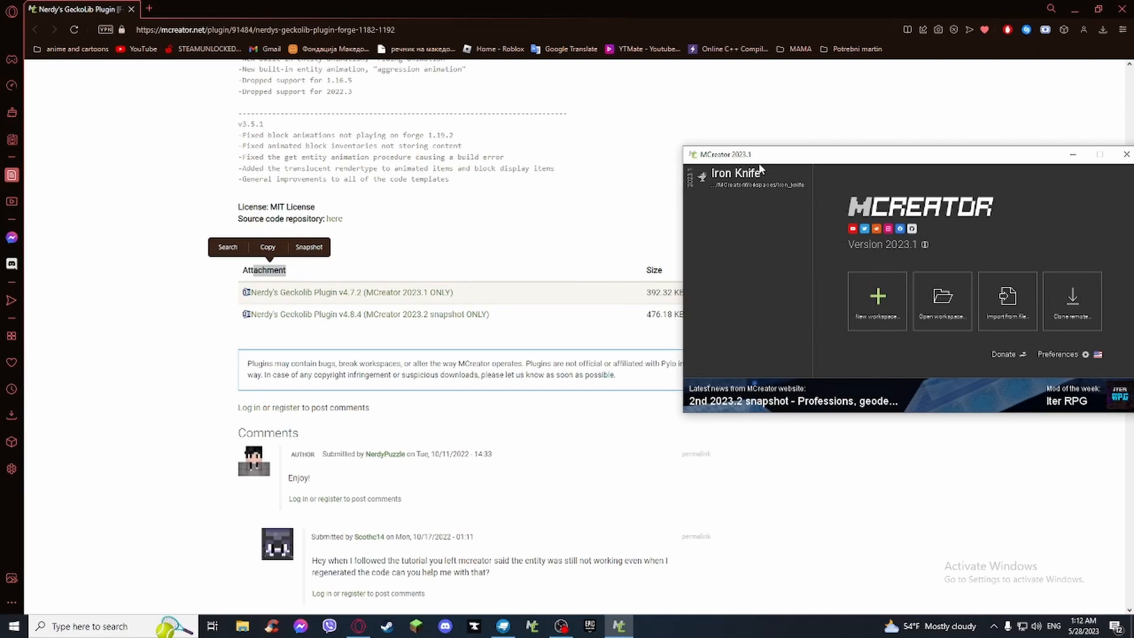
{"action": "left_click", "coordinate": [507, 238]}
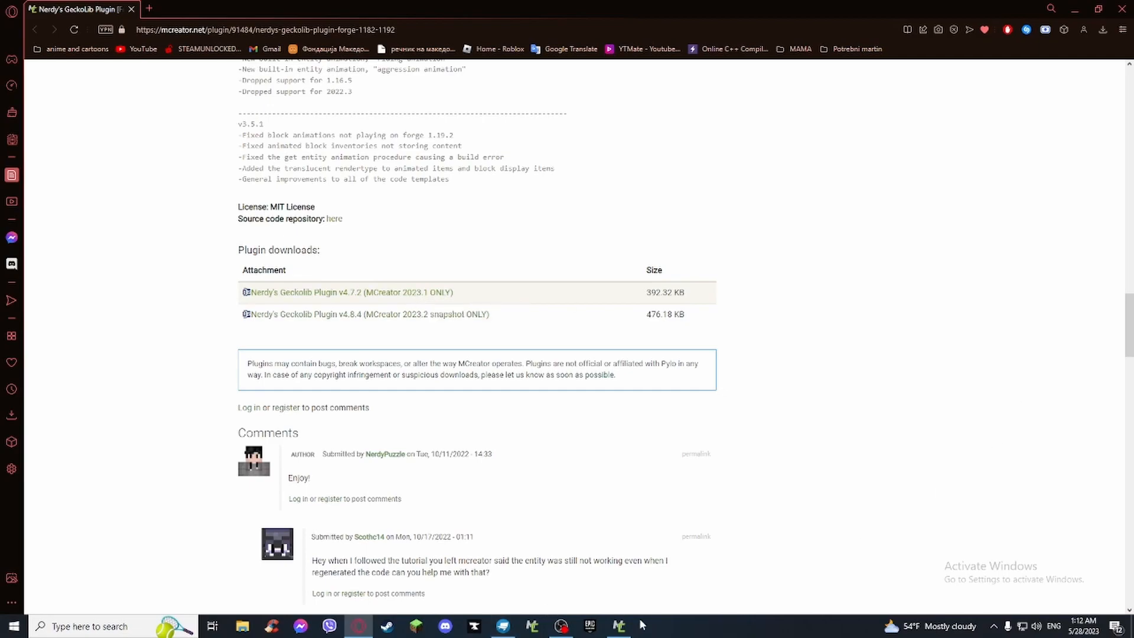
{"action": "left_click", "coordinate": [619, 626]}
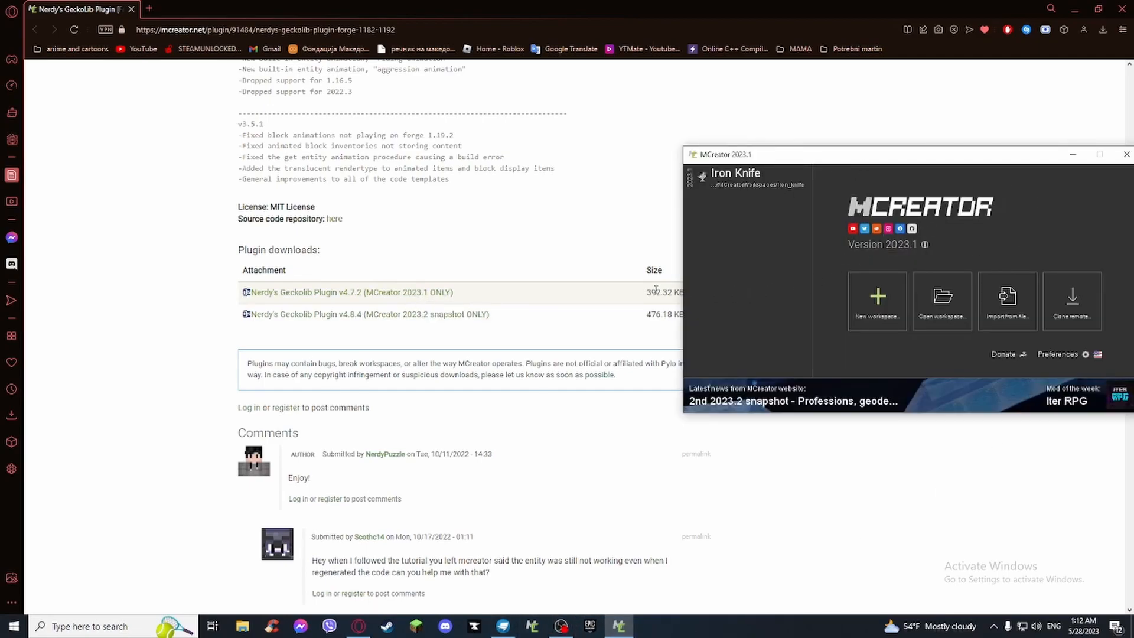
{"action": "left_click_drag", "start_coordinate": [1008, 155], "coordinate": [572, 167]}
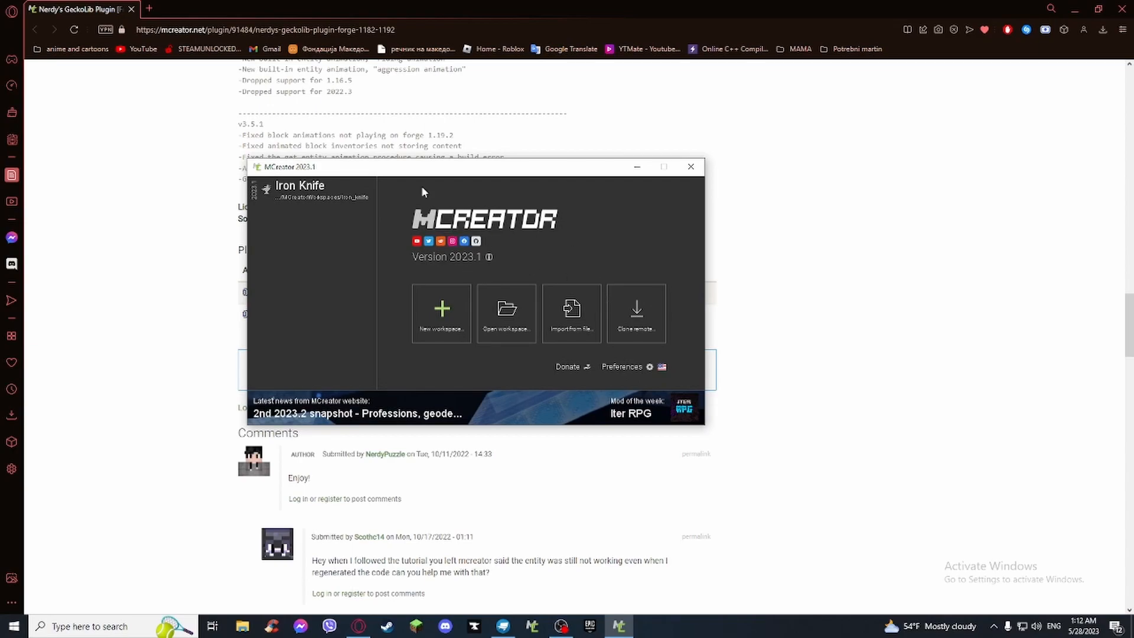
- Check the plugin management page in MCreator's preferences, view the plugin loading dialog without choosing a file, and save the preferences
{"action": "left_click", "coordinate": [620, 369]}
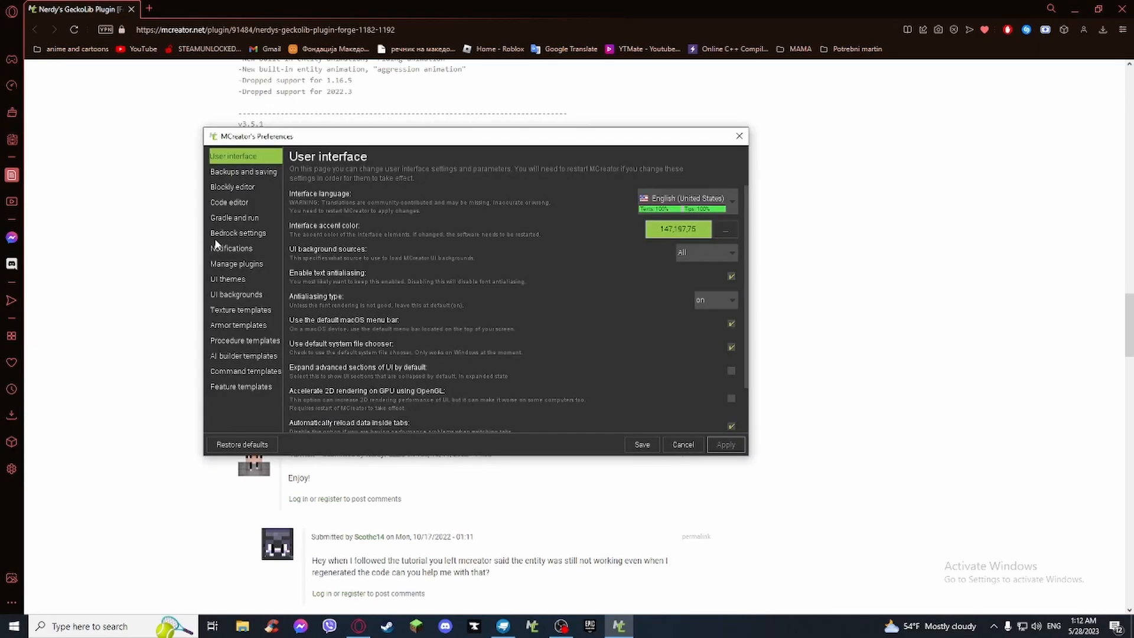
{"action": "left_click", "coordinate": [233, 265]}
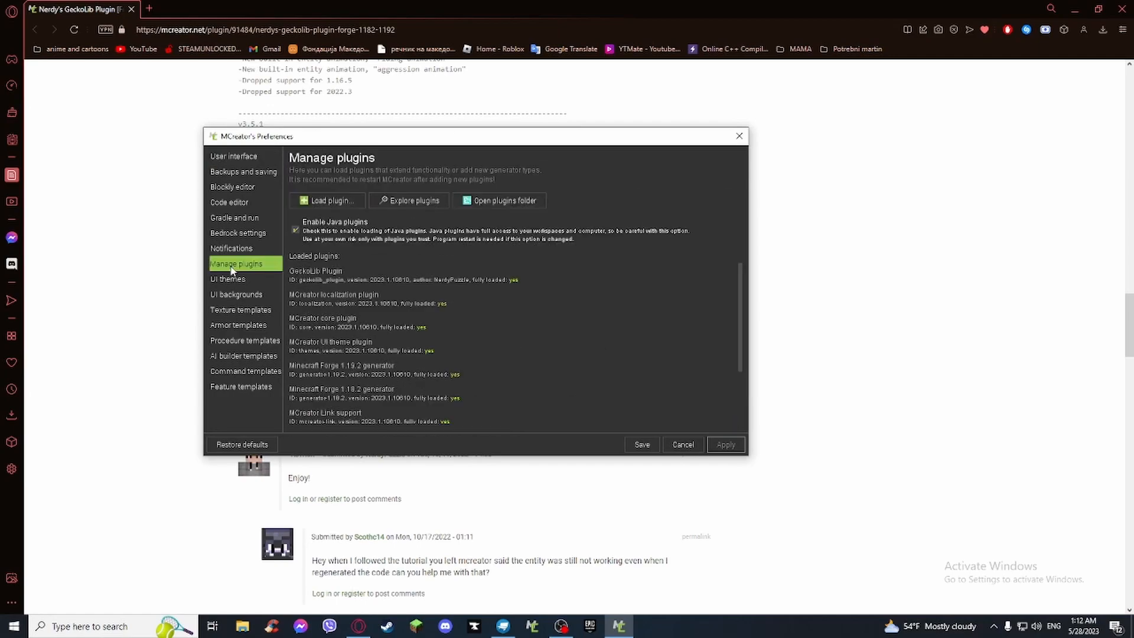
{"action": "left_click", "coordinate": [330, 202]}
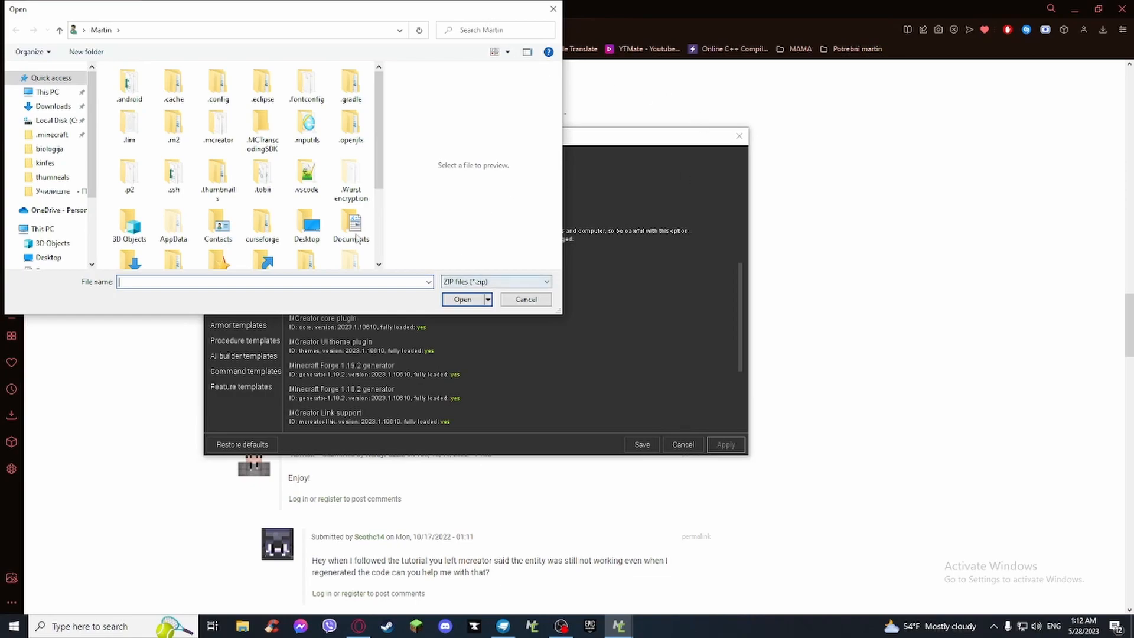
{"action": "left_click", "coordinate": [529, 302]}
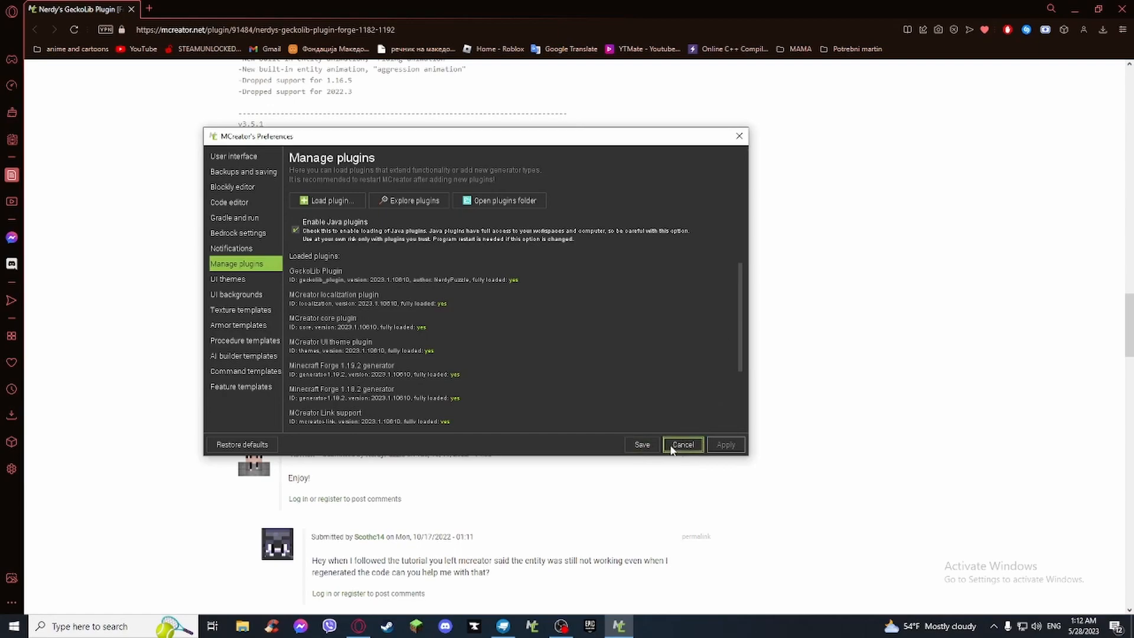
{"action": "left_click", "coordinate": [642, 444]}
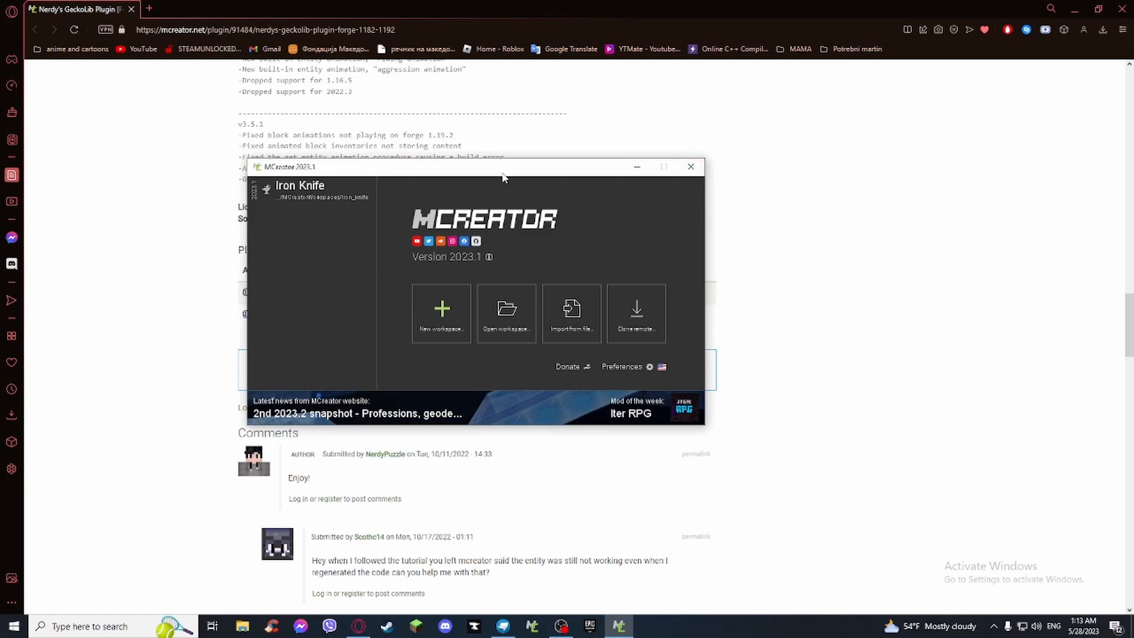
- Minimize the browser and create a new Minecraft Forge mod workspace with the display name knifes
{"action": "left_click_drag", "start_coordinate": [504, 173], "coordinate": [687, 169]}
{"action": "left_click", "coordinate": [1075, 9]}
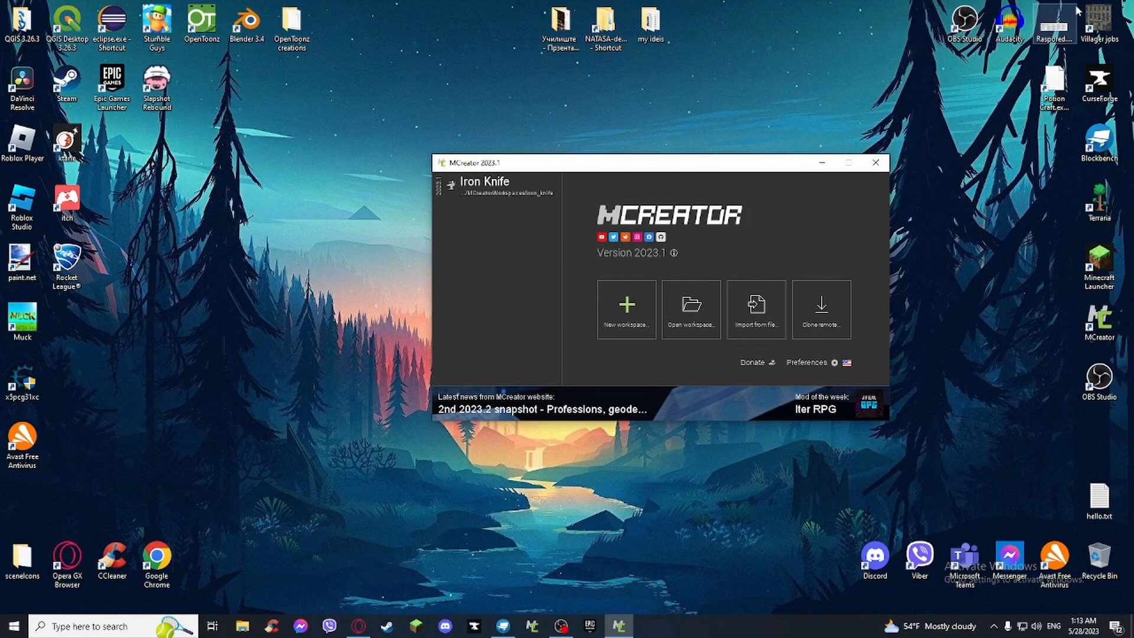
{"action": "left_click", "coordinate": [645, 317]}
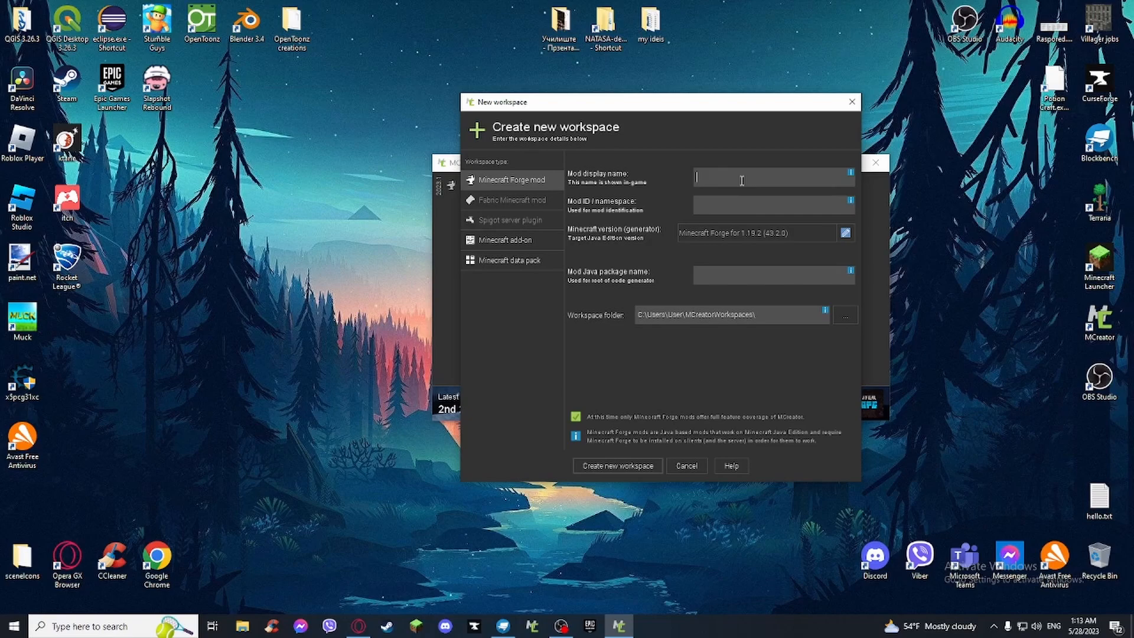
{"action": "type", "text": "knif"}
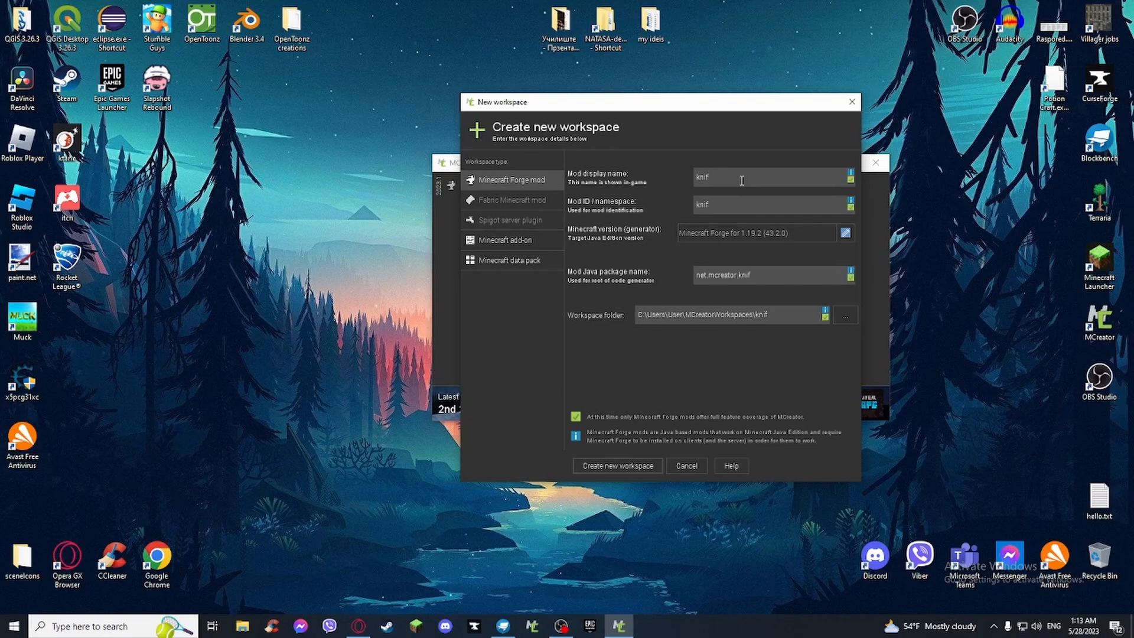
{"action": "key", "text": "BackSpace"}
{"action": "key", "text": "BackSpace"}
{"action": "type", "text": "knifes"}
{"action": "left_click", "coordinate": [629, 464]}
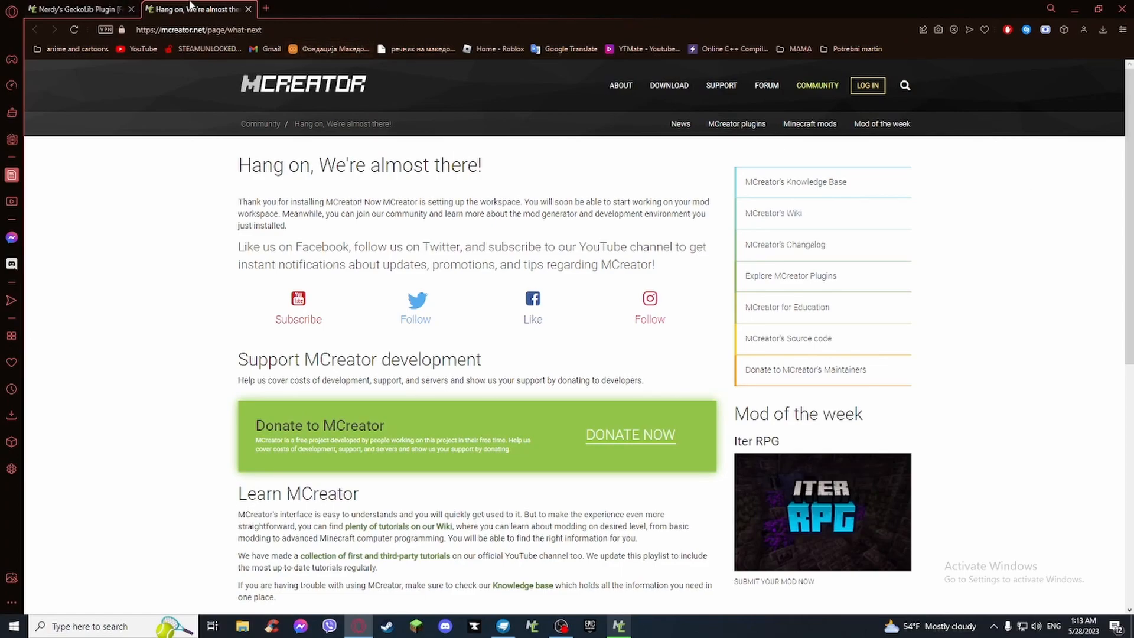
- Close the MCreator welcome page in the browser and return to the knifes workspace in MCreator
{"action": "left_click", "coordinate": [248, 10]}
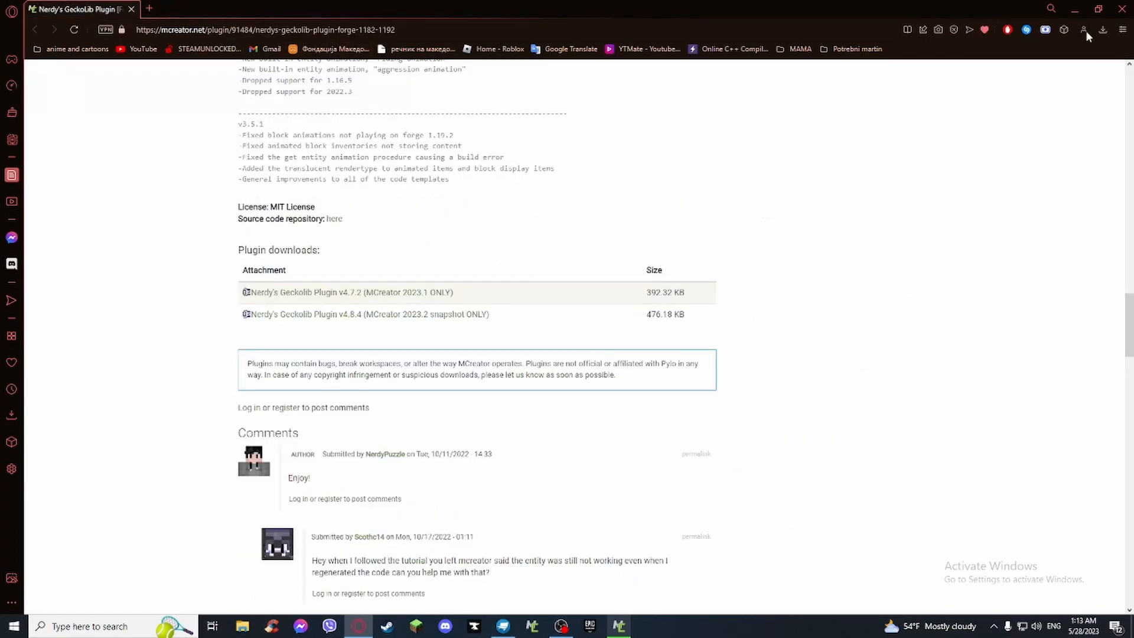
{"action": "middle_click", "coordinate": [76, 3]}
{"action": "left_click", "coordinate": [1074, 9]}
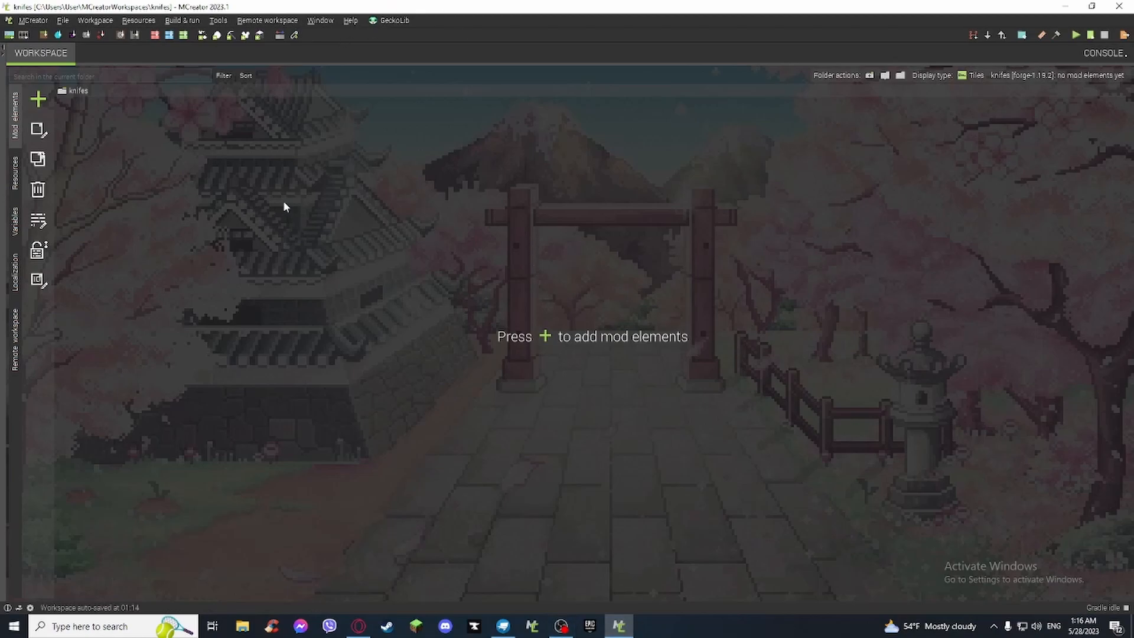
- Enable the GeckoLib external API in the workspace settings, save the changes and refactor the workspace
{"action": "left_click", "coordinate": [98, 21]}
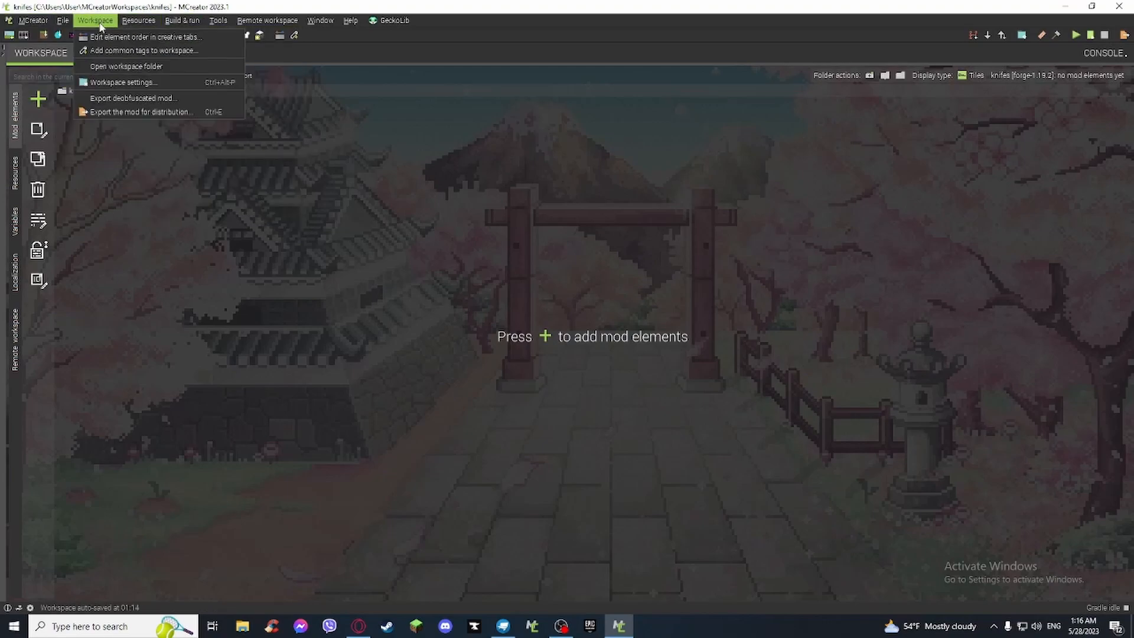
{"action": "left_click", "coordinate": [107, 88]}
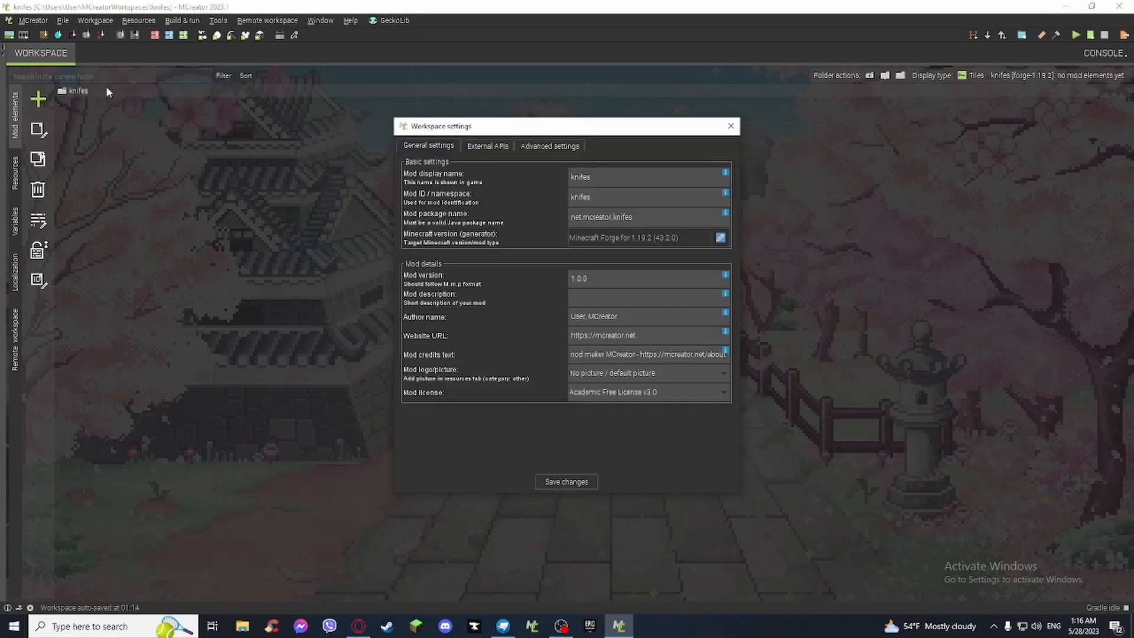
{"action": "left_click", "coordinate": [480, 147]}
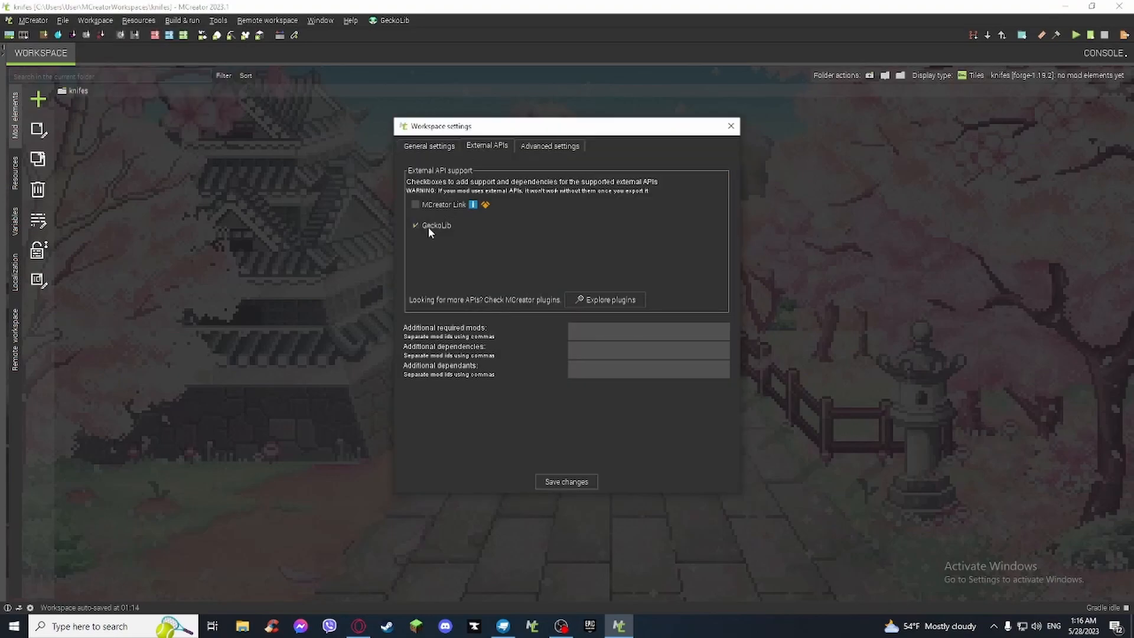
{"action": "left_click", "coordinate": [576, 483]}
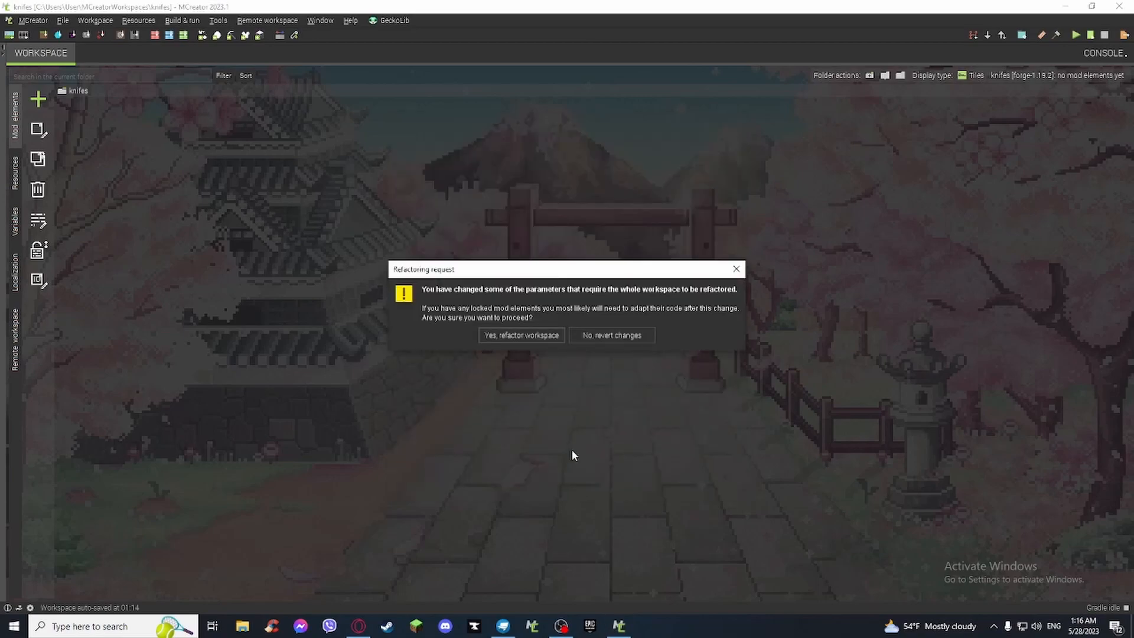
{"action": "left_click", "coordinate": [540, 338]}
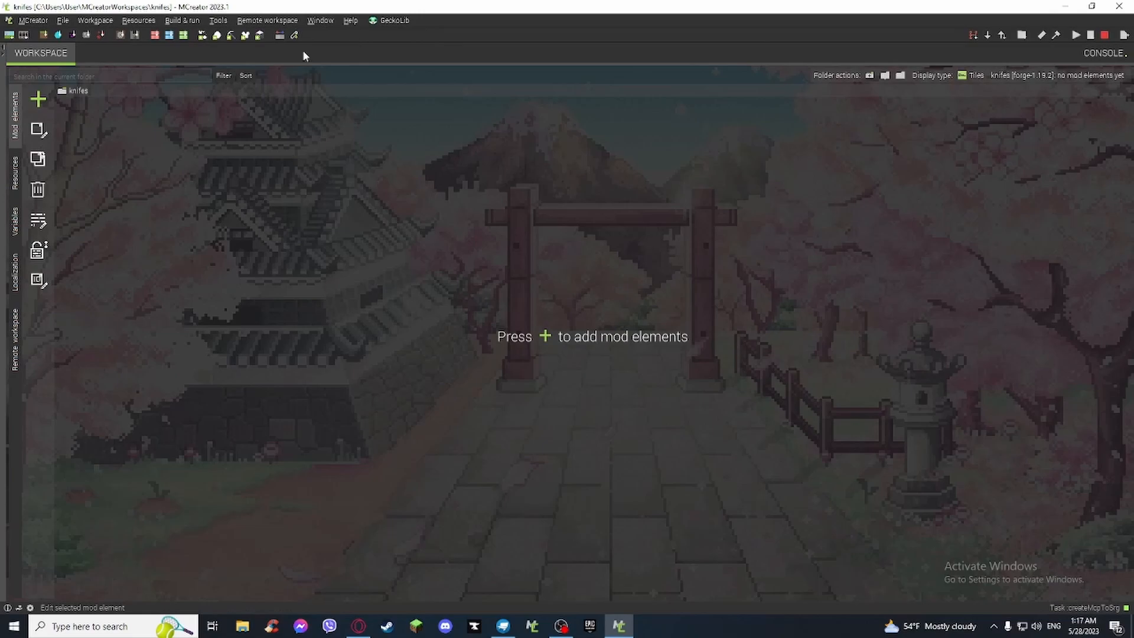
- Import the GeckoLib model iron_knife.geo.json with its iron_knife.animation.json from the kinfes folder in Downloads into the workspace resources
{"action": "left_click", "coordinate": [16, 172]}
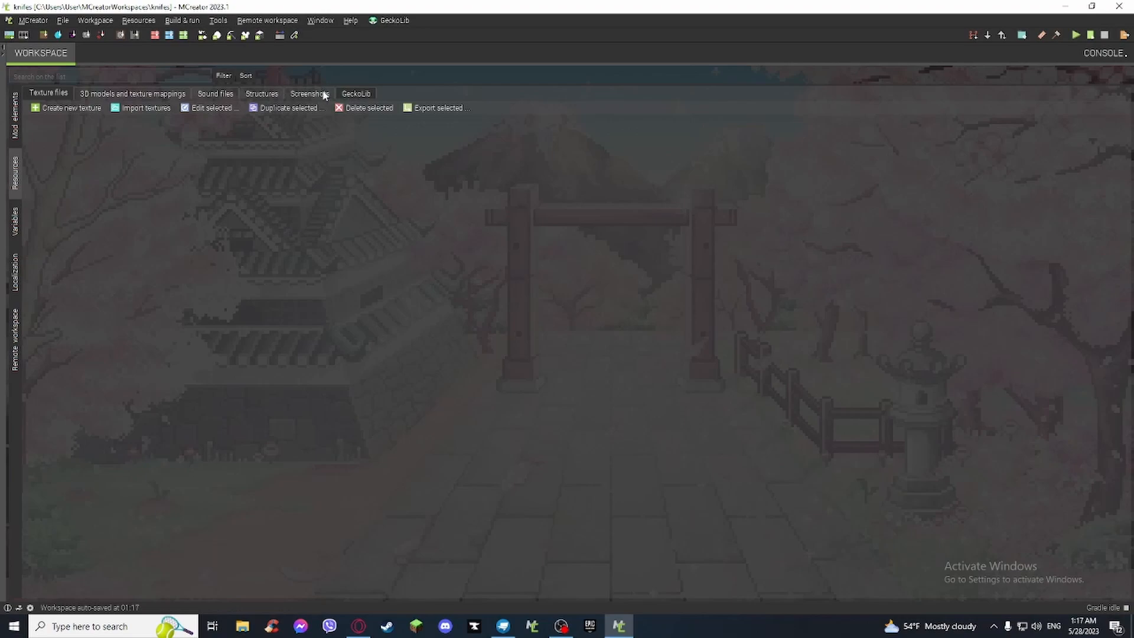
{"action": "left_click", "coordinate": [358, 94]}
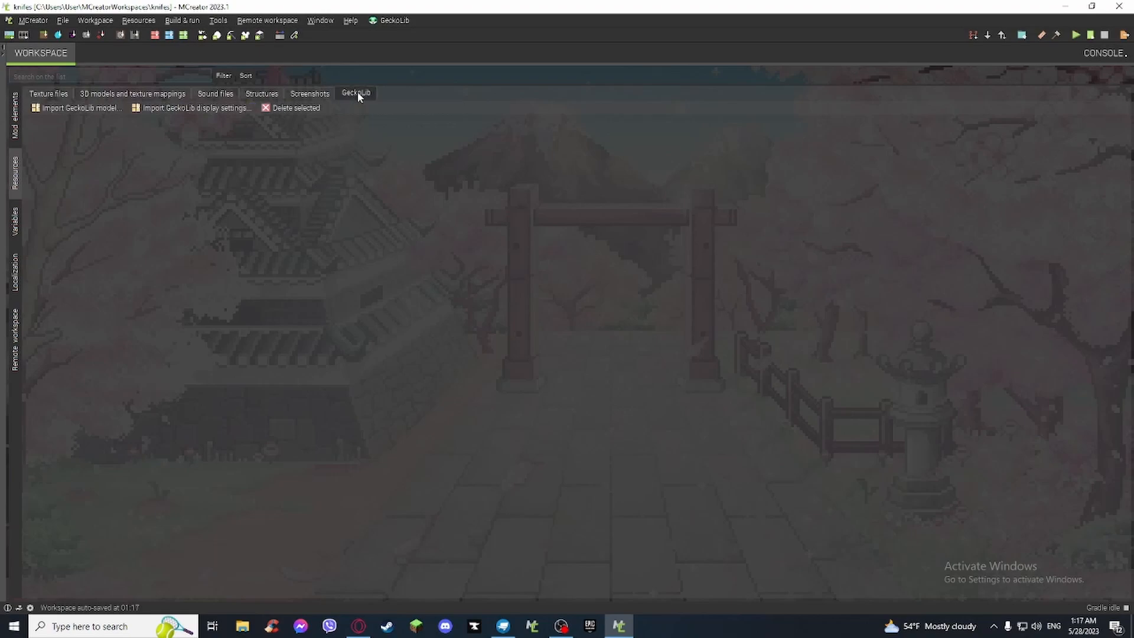
{"action": "left_click", "coordinate": [91, 106]}
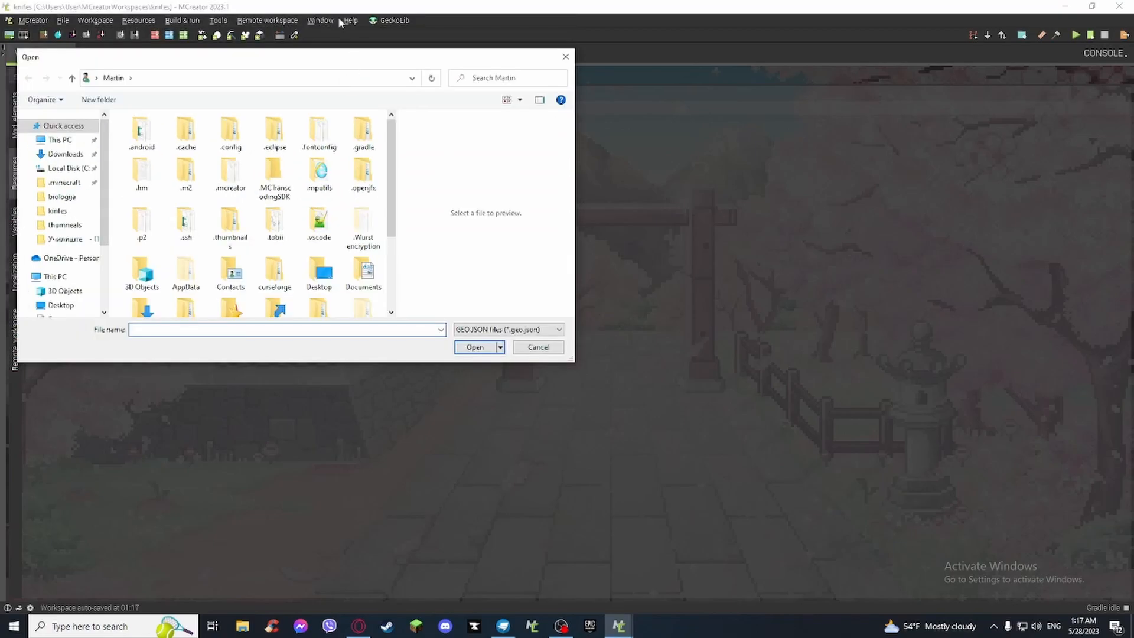
{"action": "left_click_drag", "start_coordinate": [351, 61], "coordinate": [523, 201]}
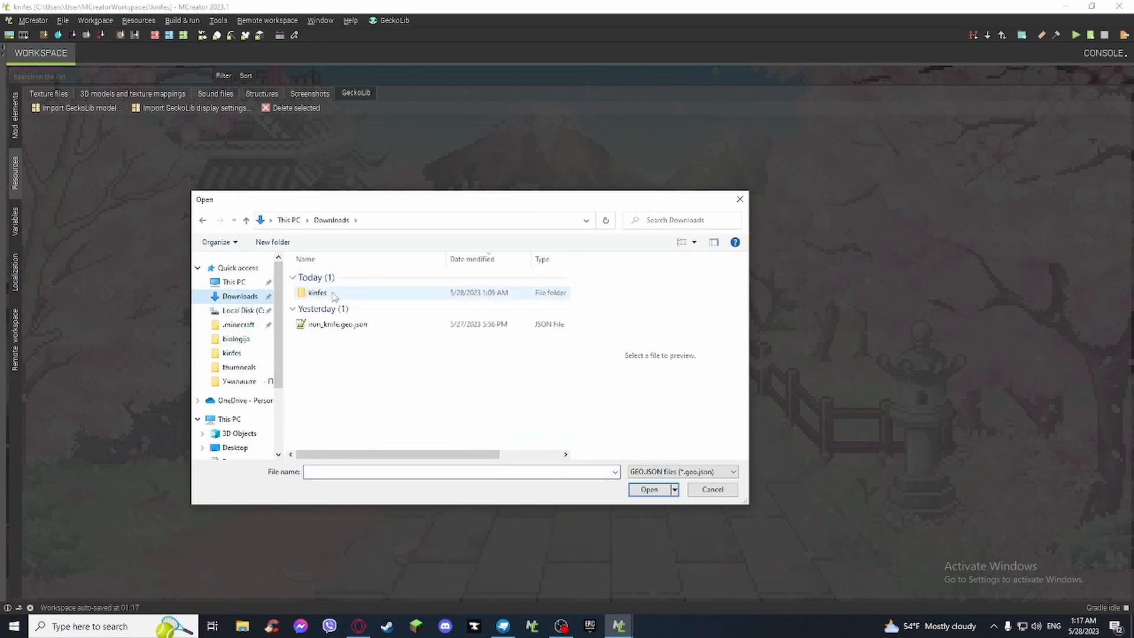
{"action": "double_click", "coordinate": [322, 292]}
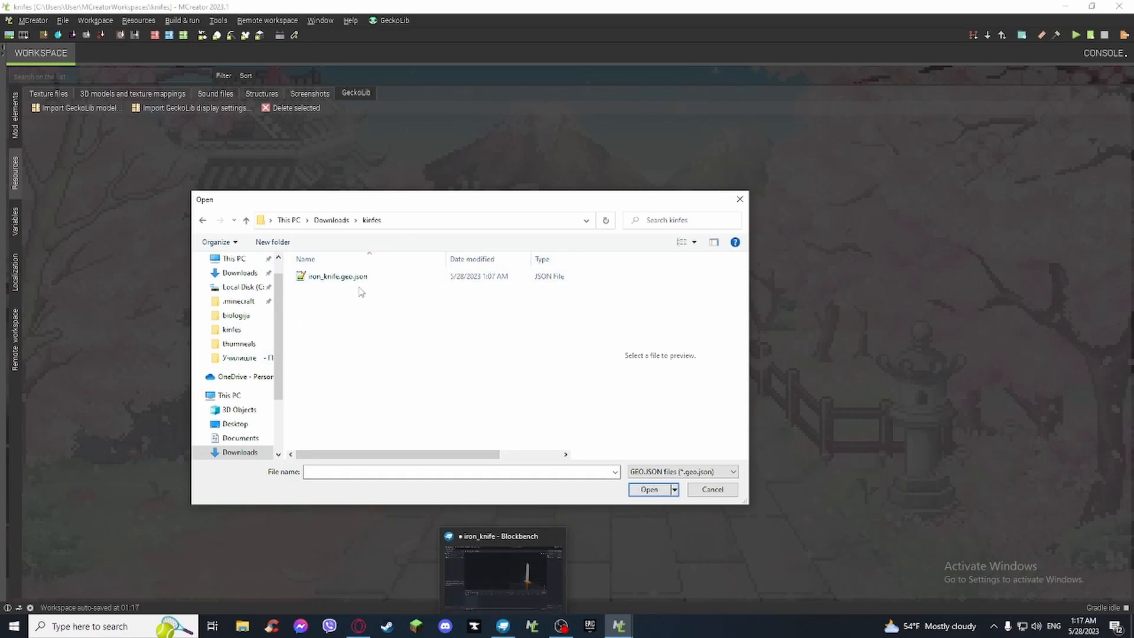
{"action": "left_click", "coordinate": [343, 277]}
{"action": "left_click", "coordinate": [651, 490]}
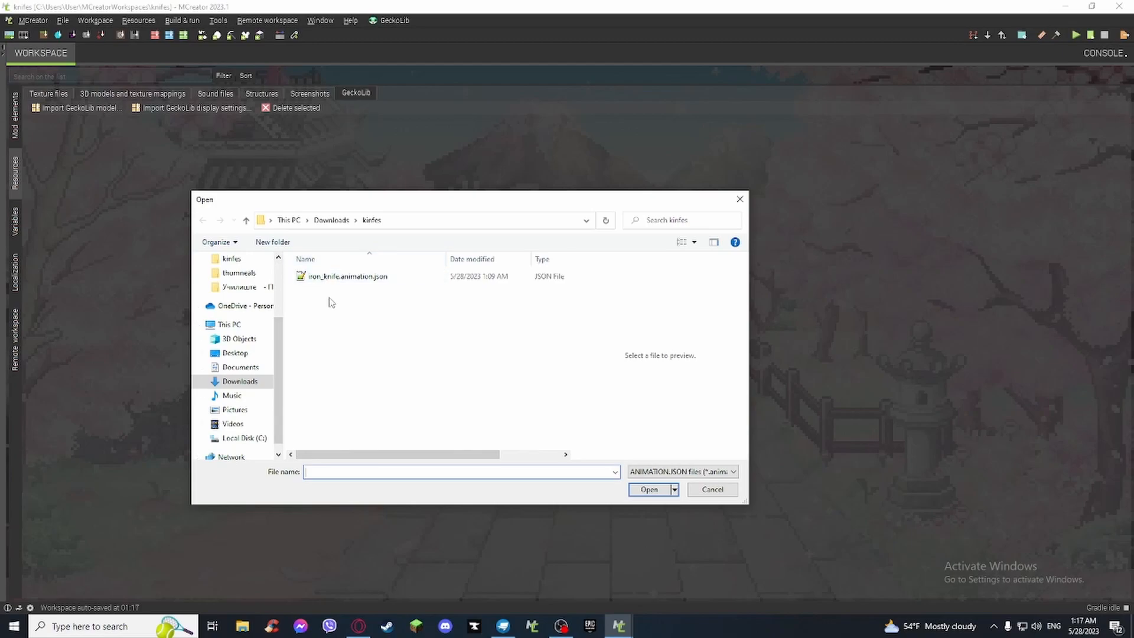
{"action": "left_click", "coordinate": [342, 277]}
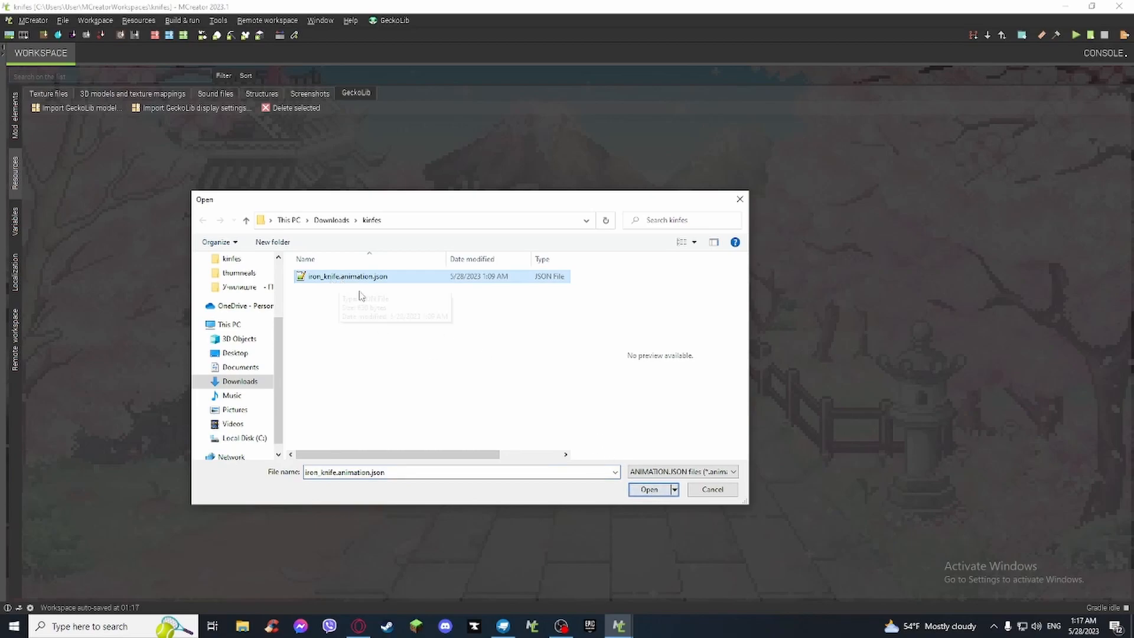
{"action": "left_click", "coordinate": [649, 488]}
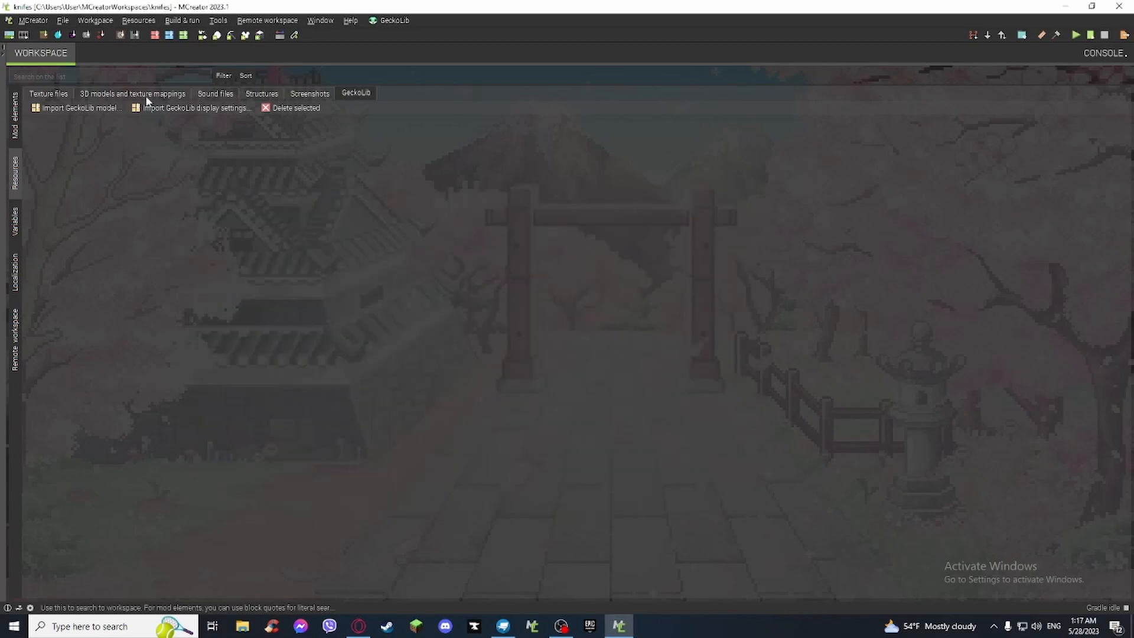
- Import iron_knife.item.json as GeckoLib display settings and refresh the workspace resources list
{"action": "left_click", "coordinate": [192, 109]}
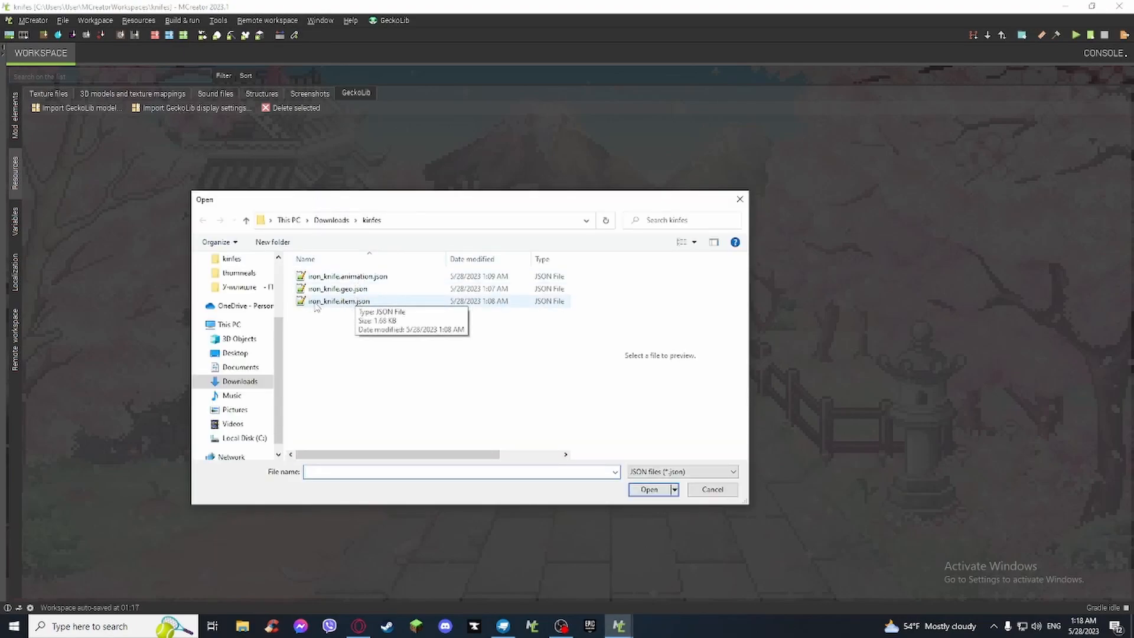
{"action": "left_click", "coordinate": [350, 307]}
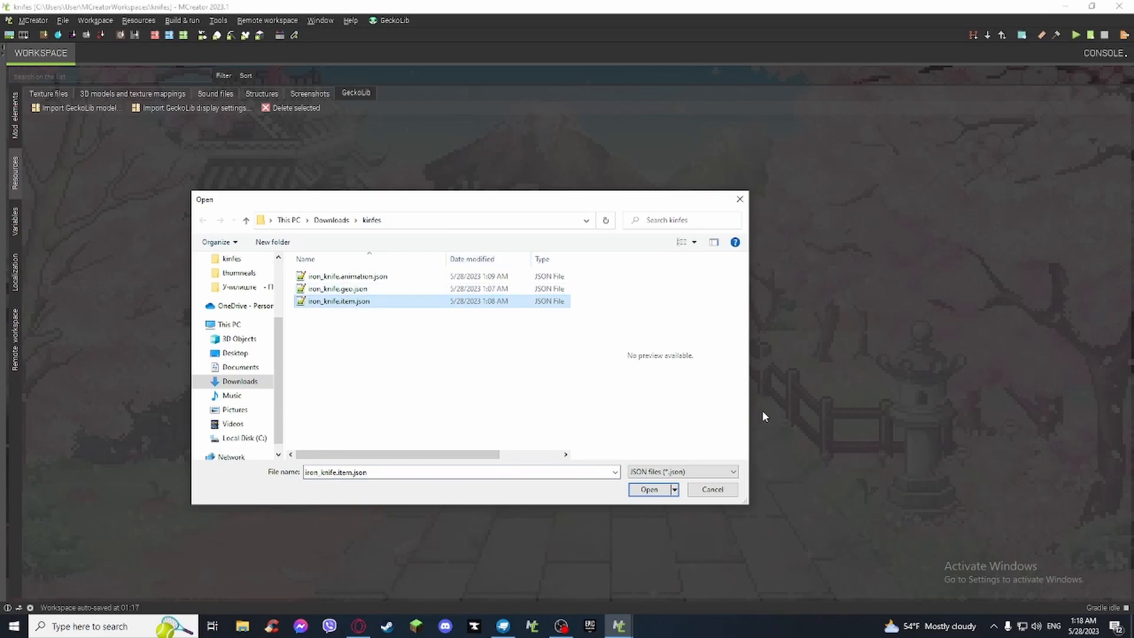
{"action": "left_click", "coordinate": [649, 489]}
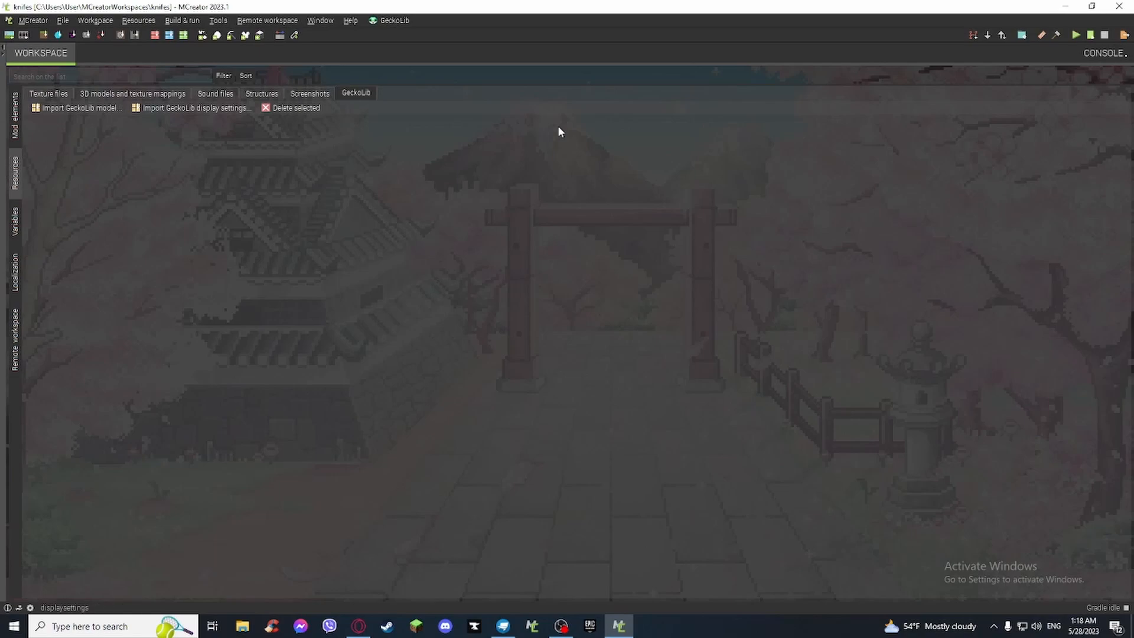
{"action": "left_click", "coordinate": [16, 170]}
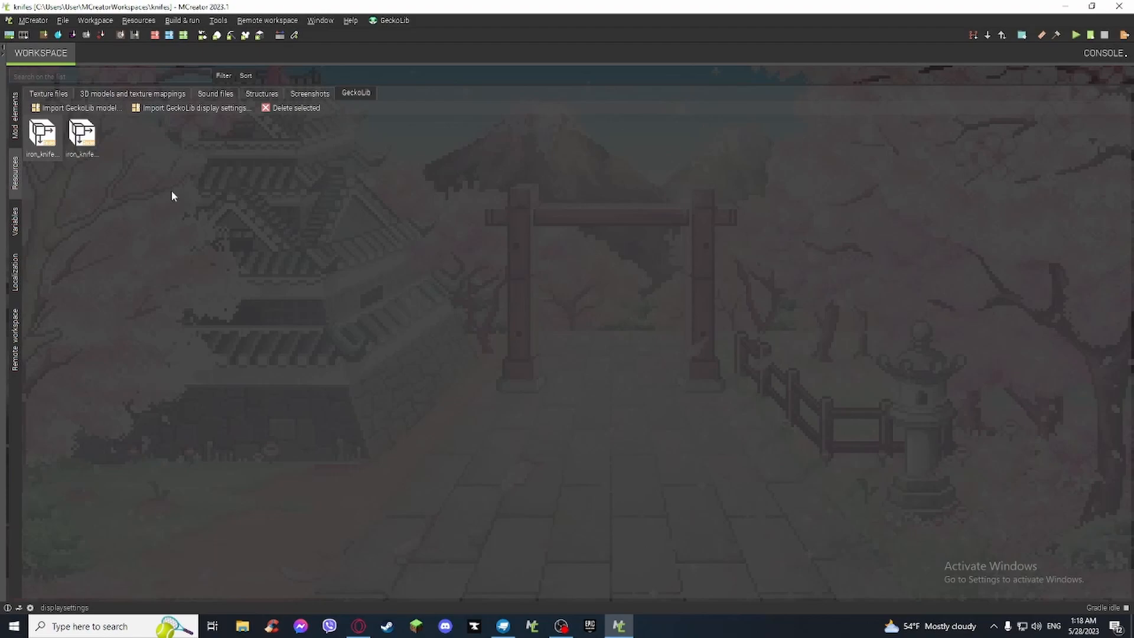
- Create a new Animated Item mod element named IronKnife
{"action": "left_click", "coordinate": [14, 121]}
{"action": "left_click", "coordinate": [37, 99]}
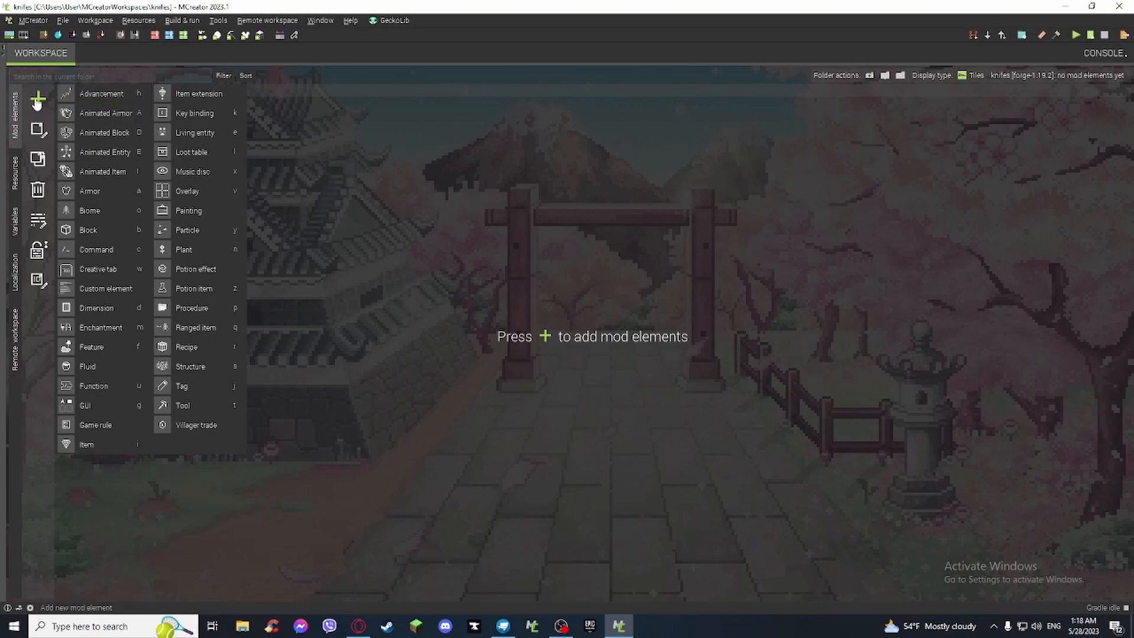
{"action": "left_click", "coordinate": [98, 173]}
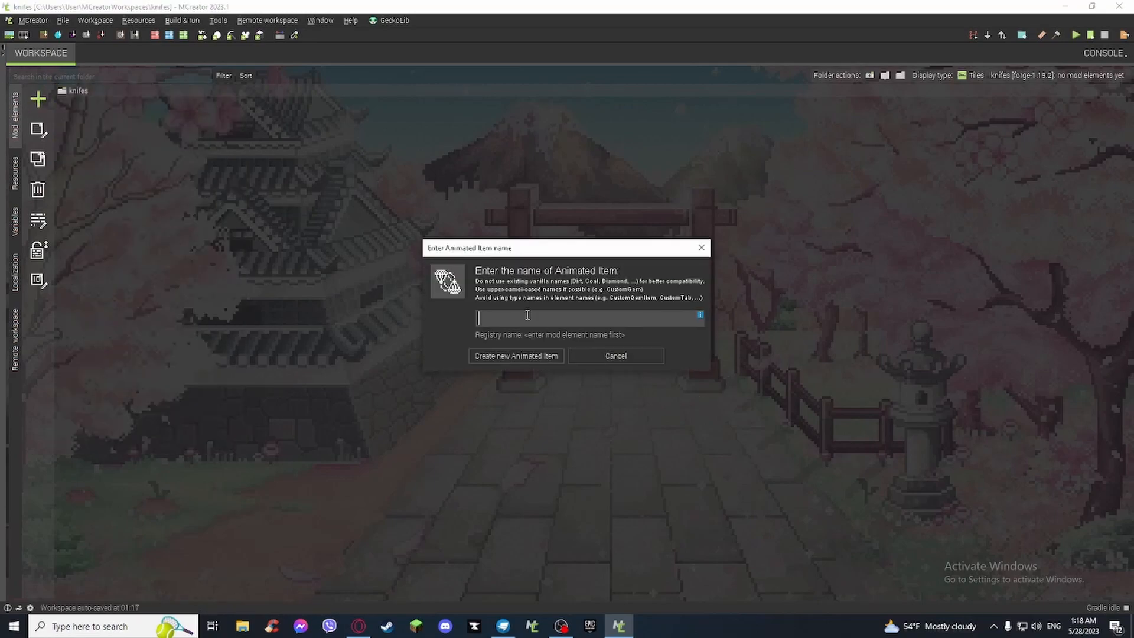
{"action": "type", "text": "IronKnife"}
{"action": "left_click", "coordinate": [555, 354]}
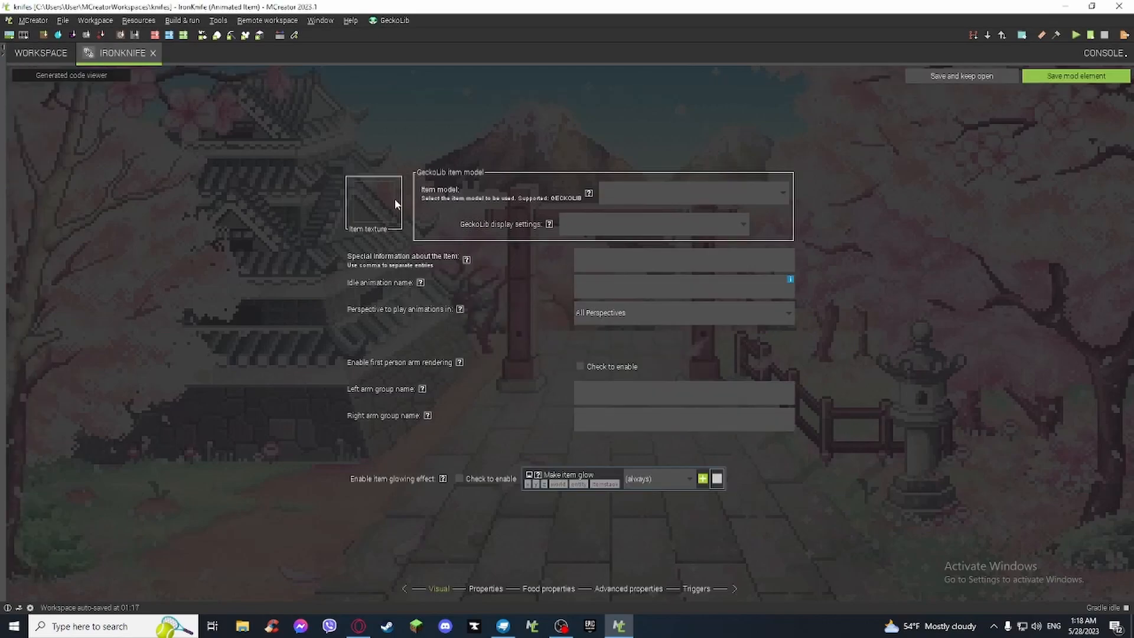
- Import iron_knife_texture.png and assign it as the item texture of IronKnife
{"action": "left_click", "coordinate": [370, 201]}
{"action": "left_click", "coordinate": [473, 193]}
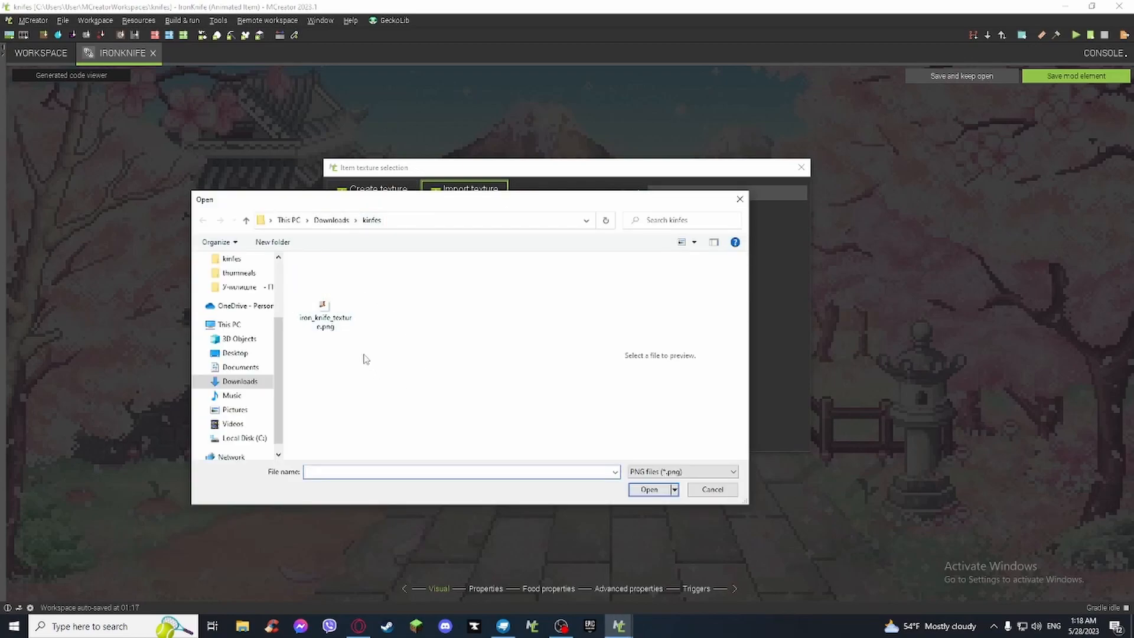
{"action": "left_click", "coordinate": [325, 312]}
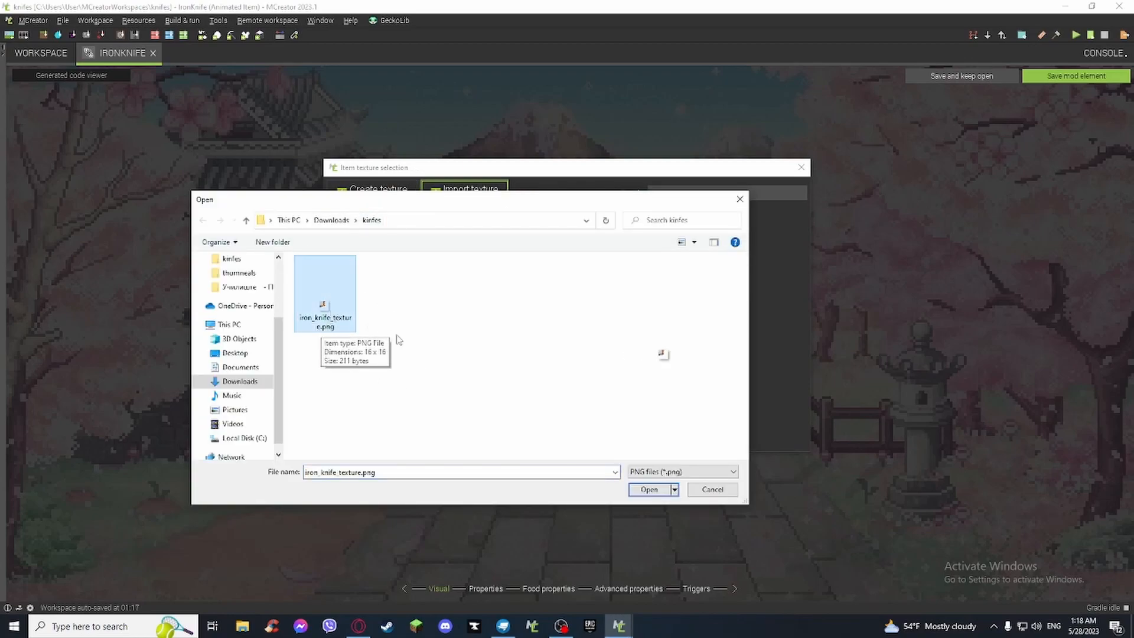
{"action": "left_click", "coordinate": [649, 490]}
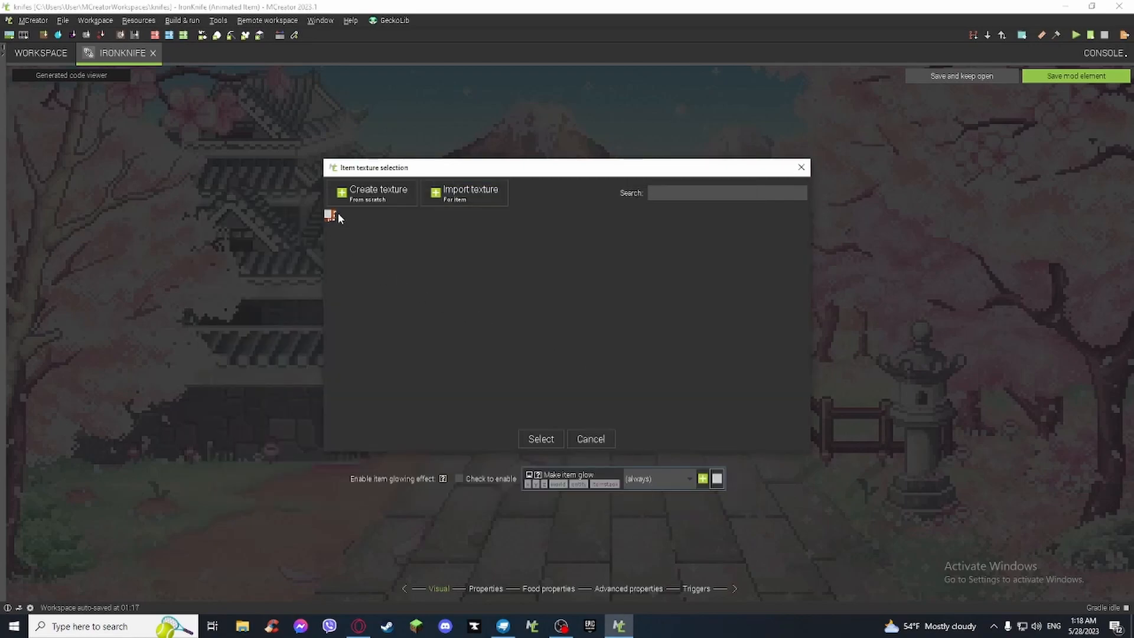
{"action": "double_click", "coordinate": [331, 217]}
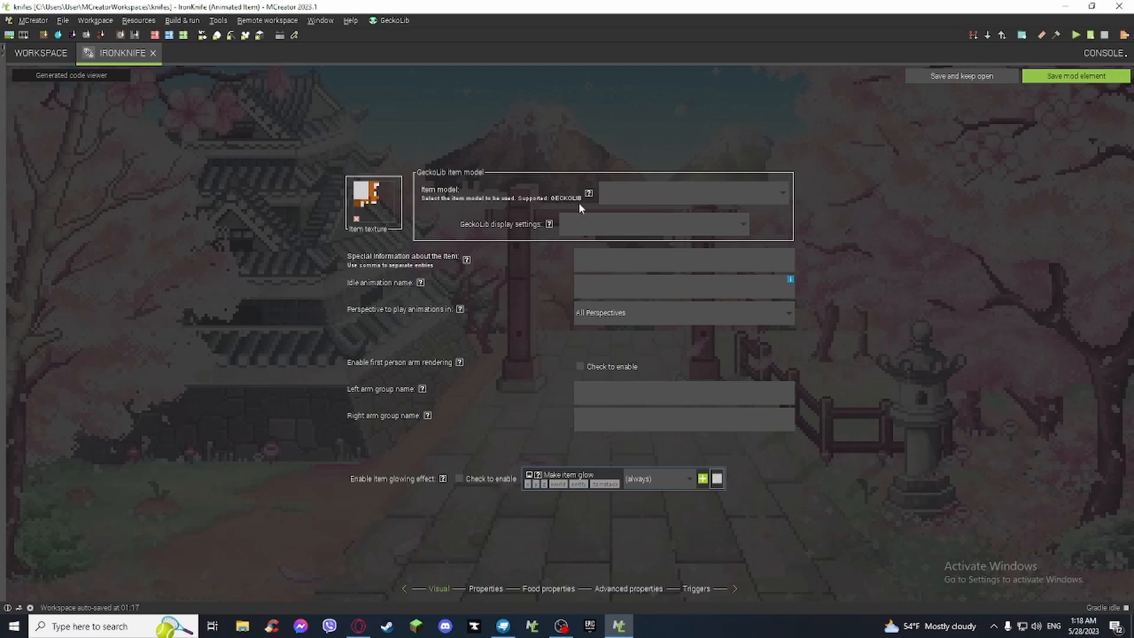
- Set the item model to iron_knife.geo.json and the GeckoLib display settings to iron_knife.item.json
{"action": "left_click", "coordinate": [718, 194]}
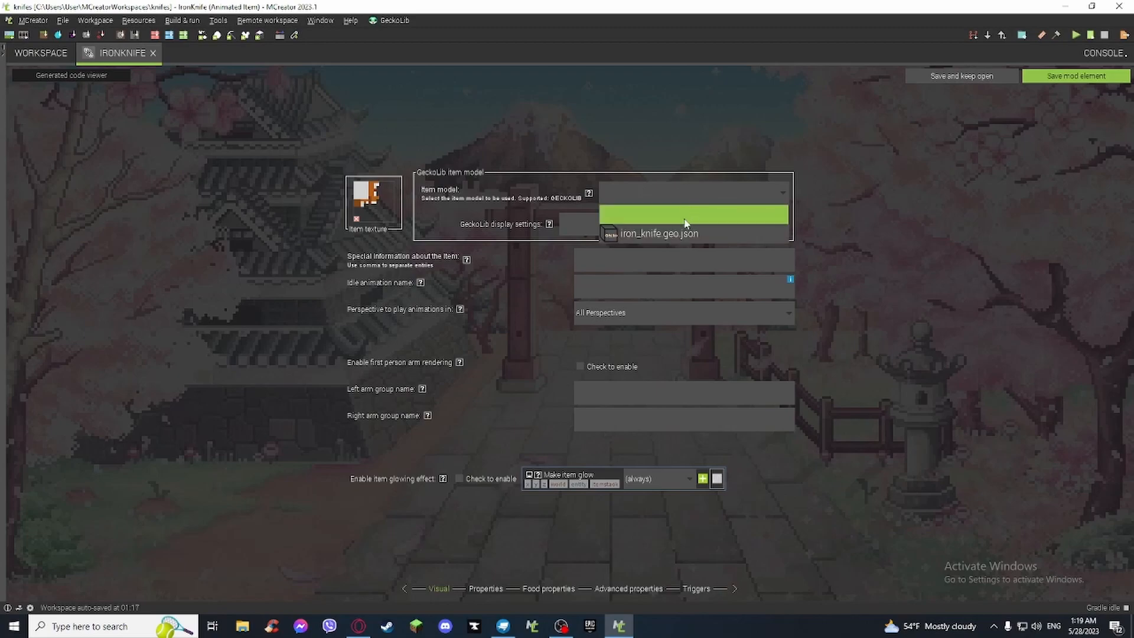
{"action": "left_click", "coordinate": [640, 235]}
{"action": "left_click", "coordinate": [615, 232]}
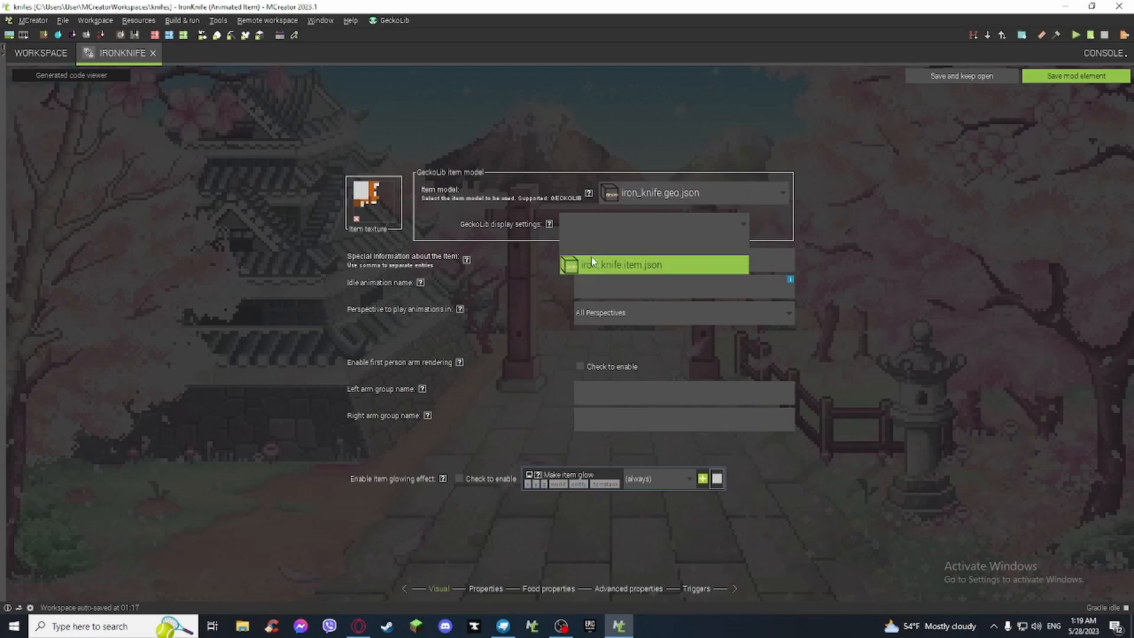
{"action": "left_click", "coordinate": [620, 270]}
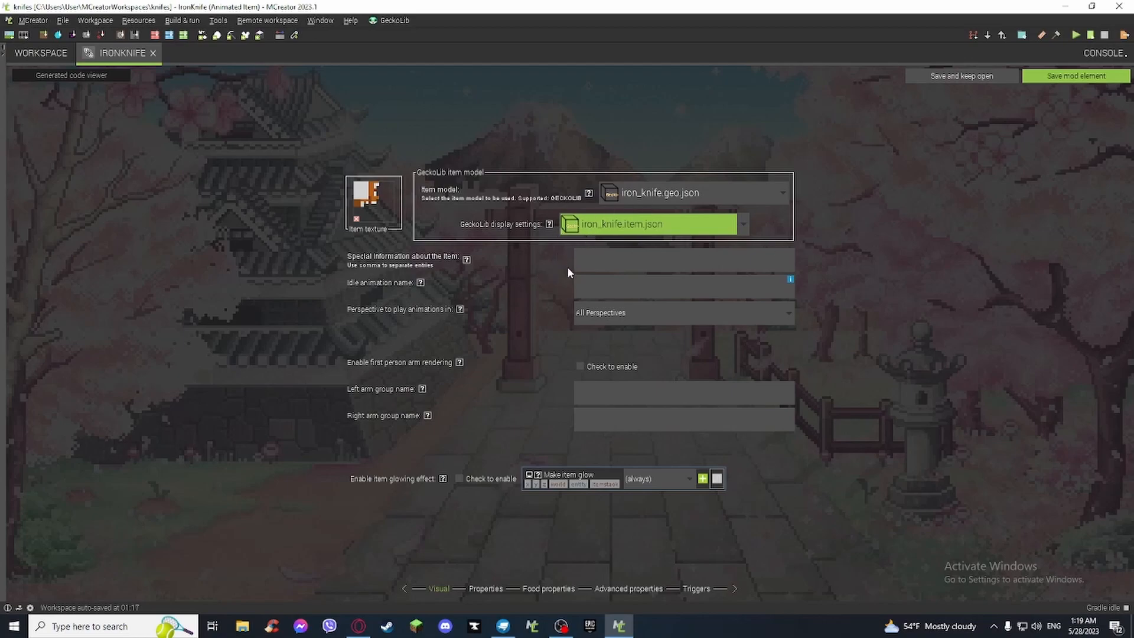
- Read the help notes for the idle animation name and the perspective to play animations in
{"action": "left_click", "coordinate": [595, 294]}
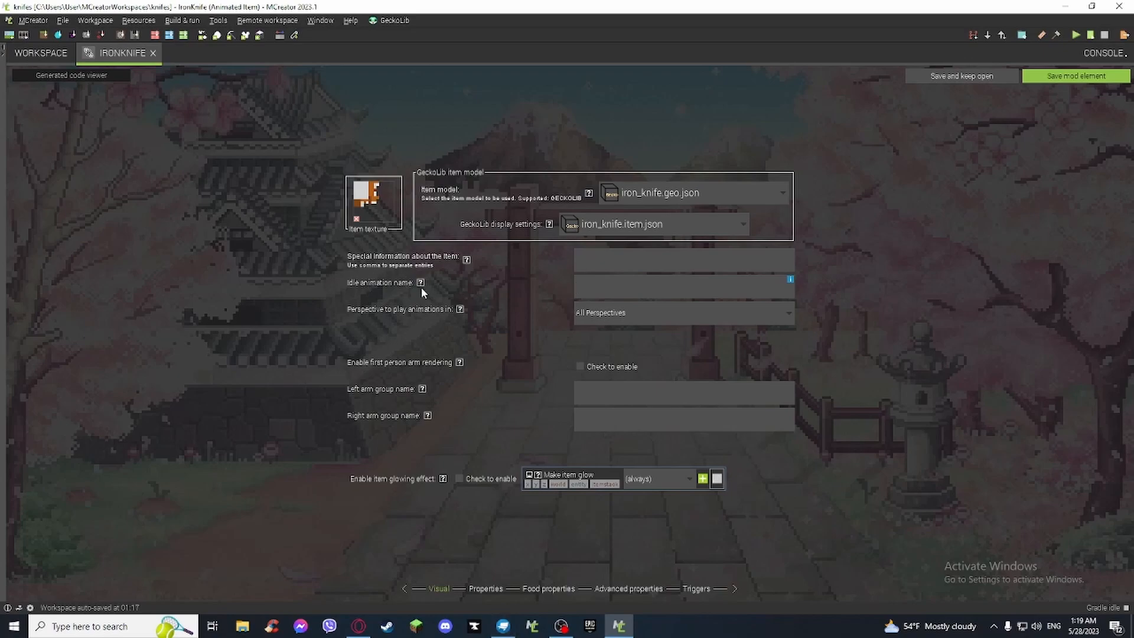
{"action": "mouse_move", "coordinate": [421, 283]}
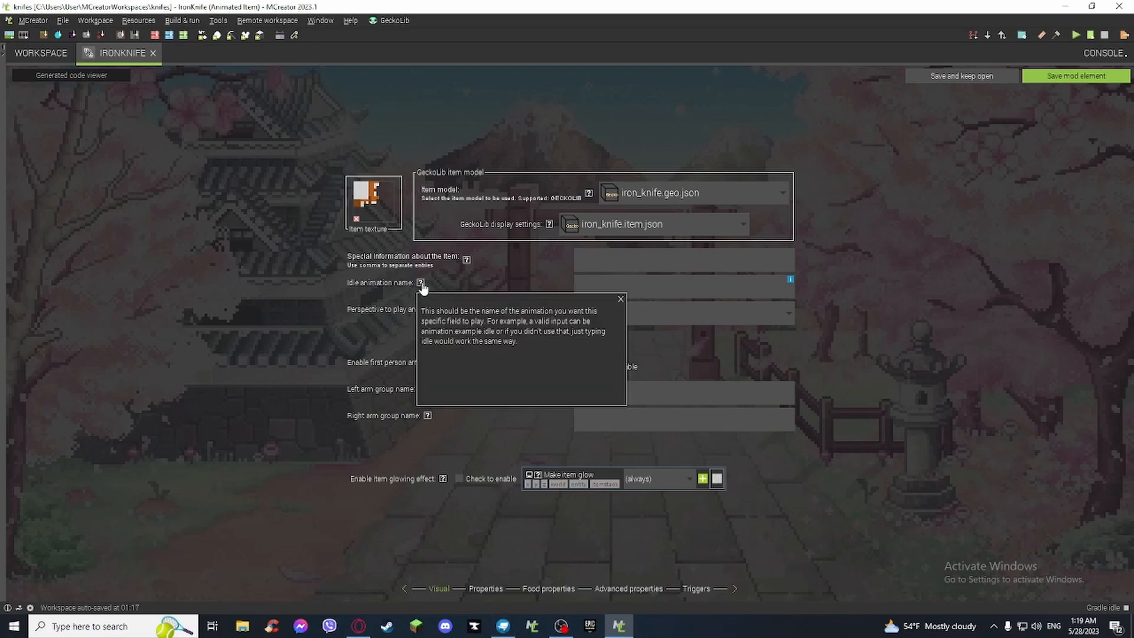
{"action": "left_click", "coordinate": [620, 299]}
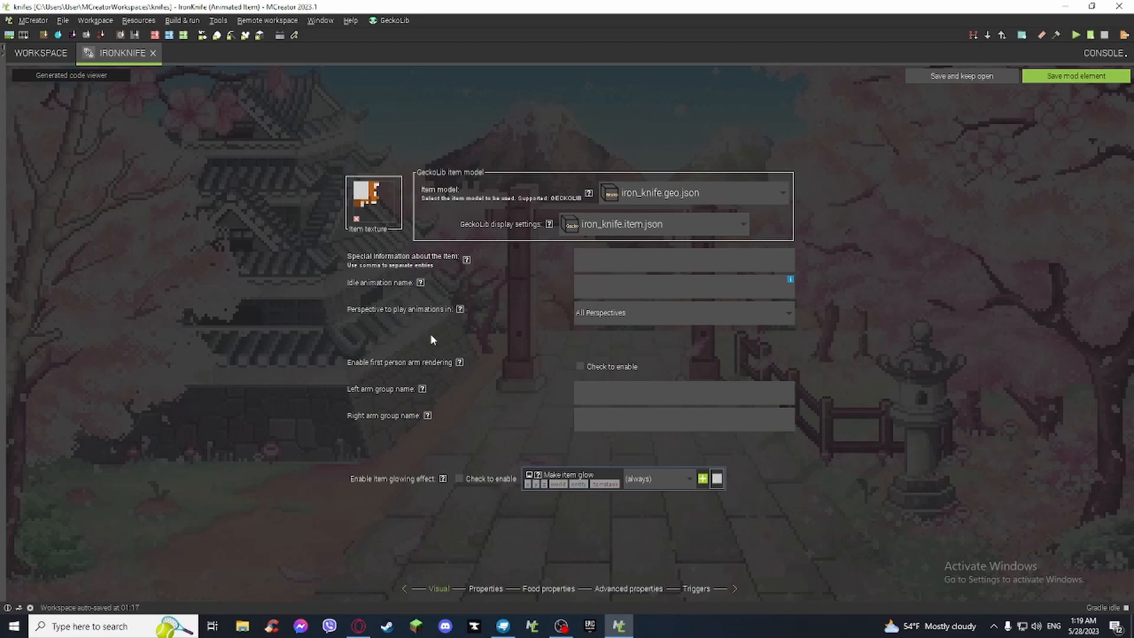
{"action": "left_click", "coordinate": [460, 310]}
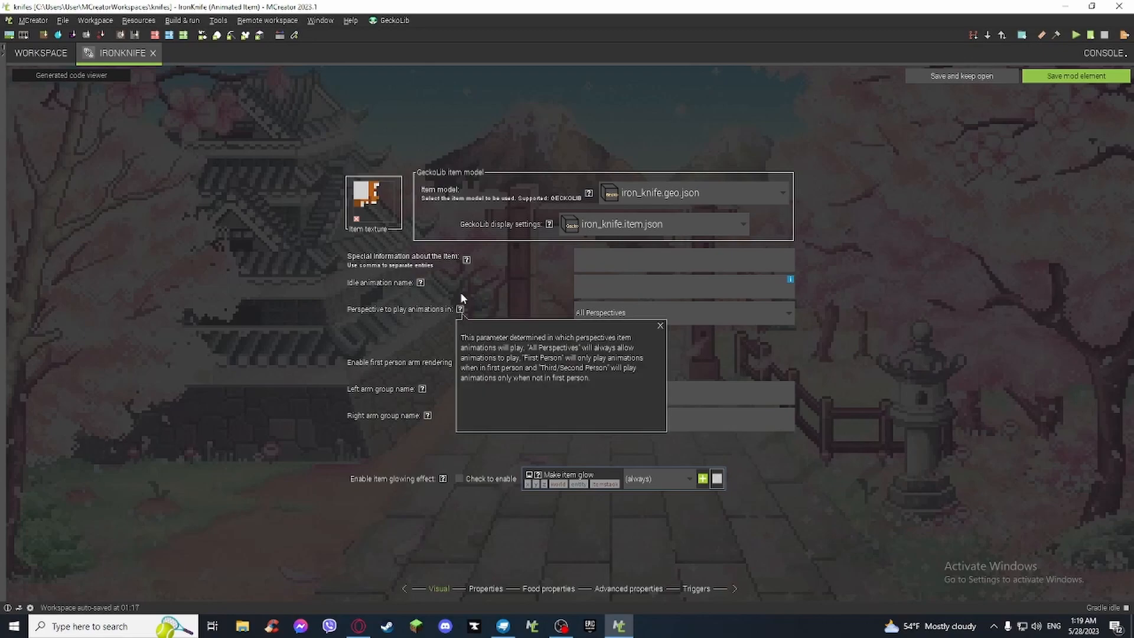
{"action": "left_click", "coordinate": [660, 325]}
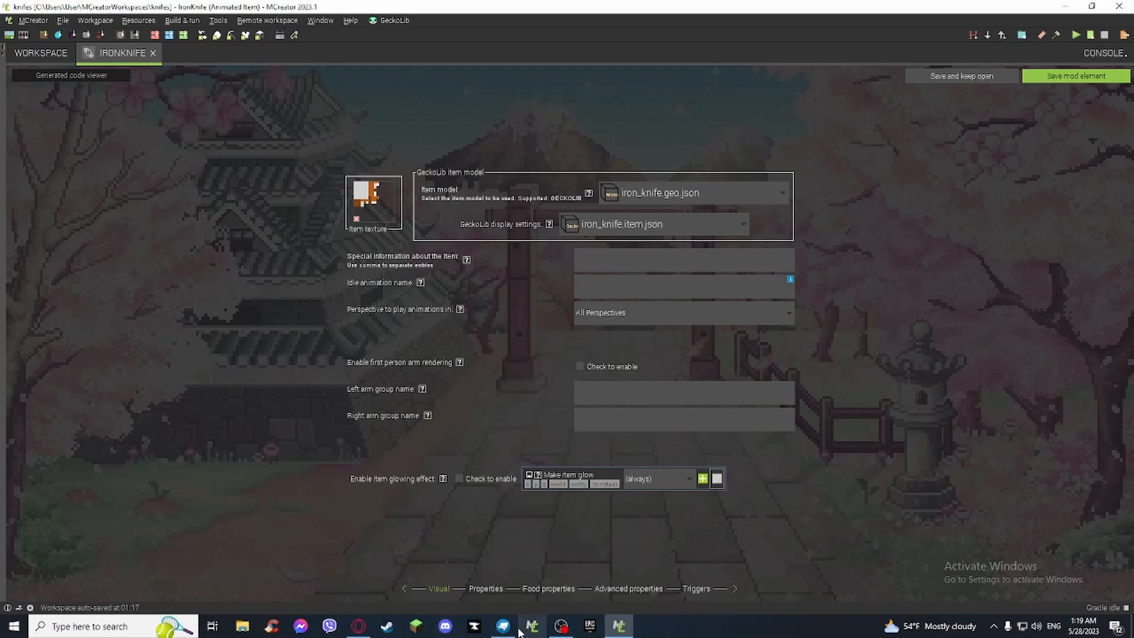
{"action": "left_click", "coordinate": [420, 283]}
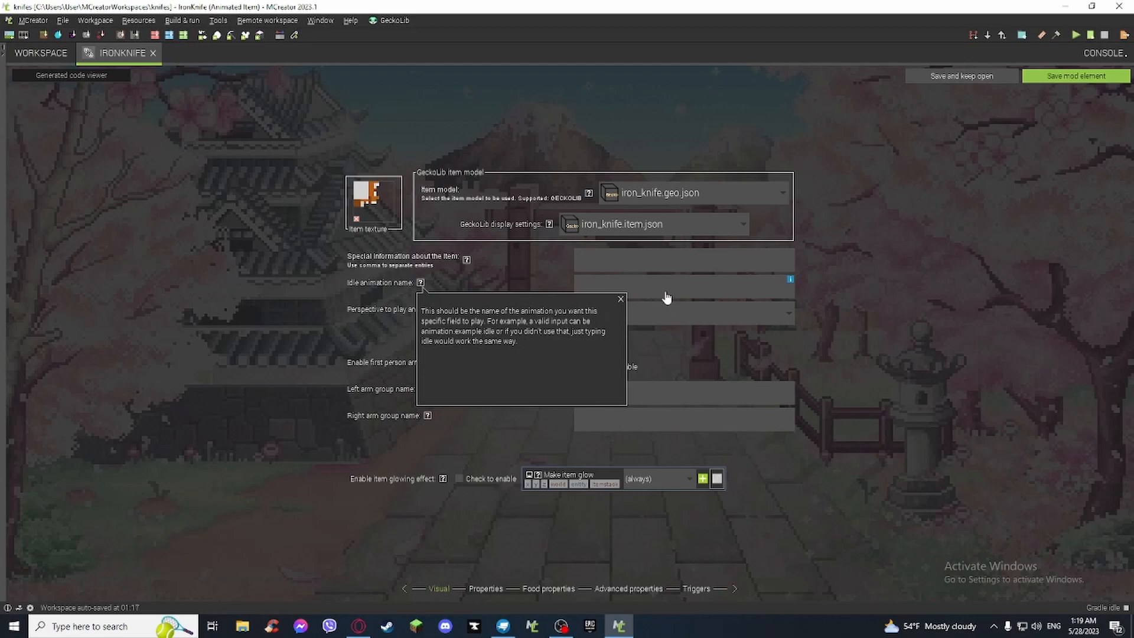
{"action": "left_click", "coordinate": [620, 299]}
{"action": "left_click", "coordinate": [560, 625]}
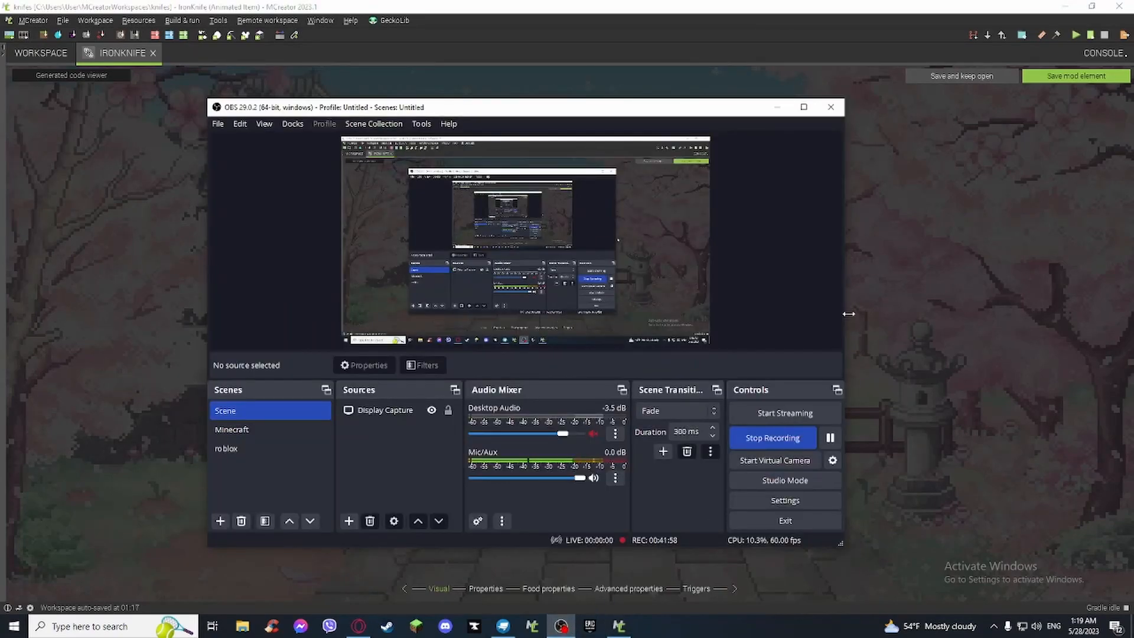
{"action": "left_click", "coordinate": [776, 107]}
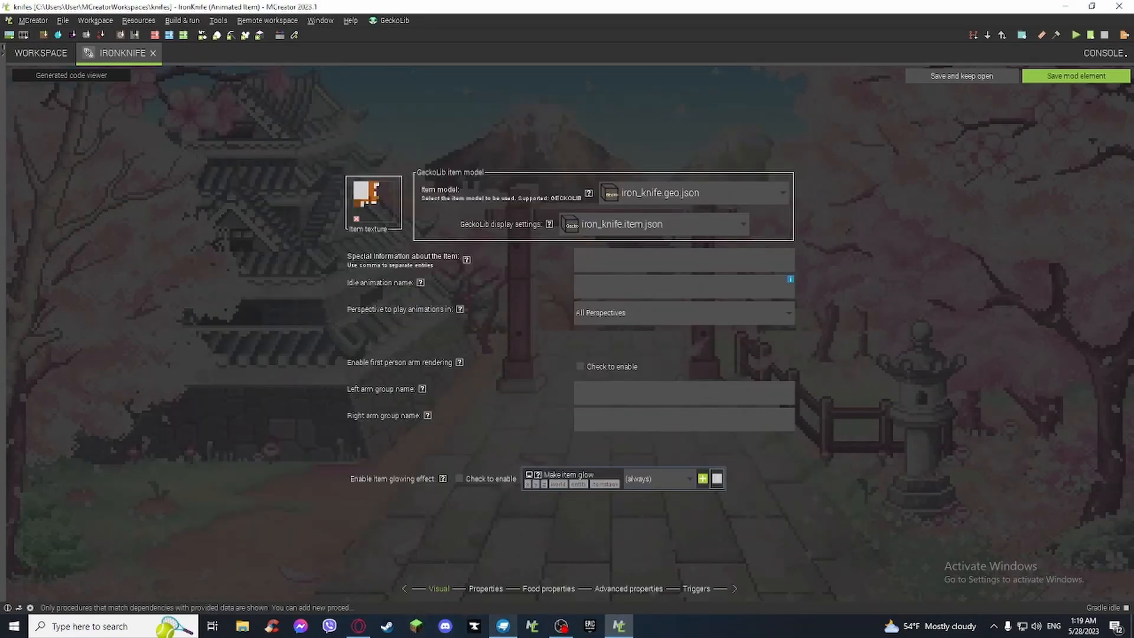
- Copy the name animation.iron_knife.idle from the animation's properties in Blockbench and enter it as the idle animation name in MCreator
{"action": "left_click", "coordinate": [503, 626]}
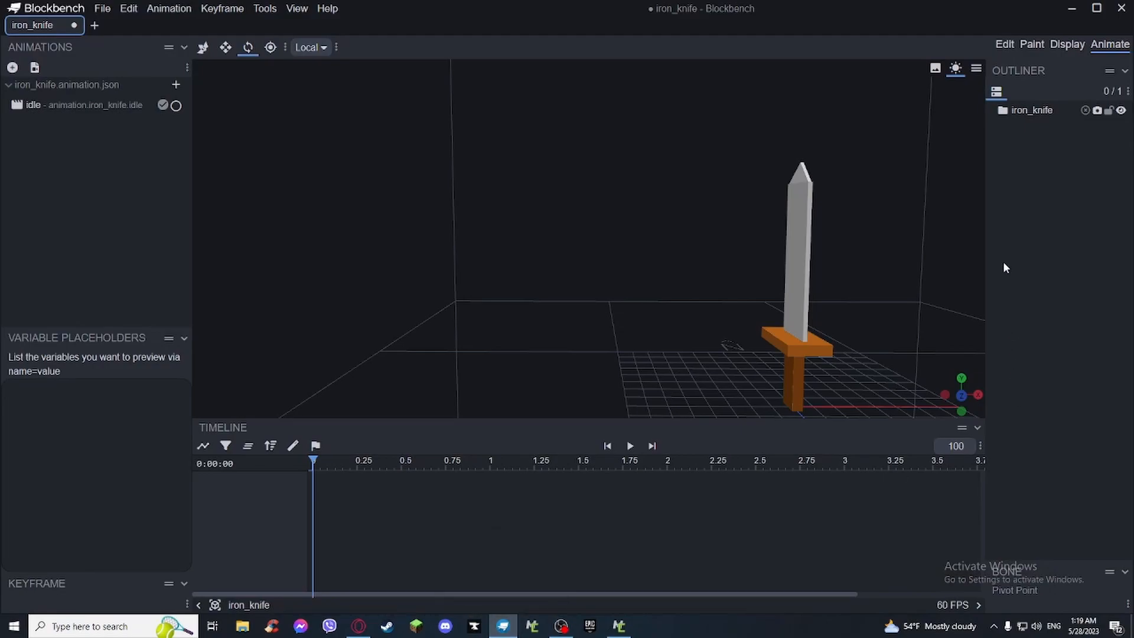
{"action": "double_click", "coordinate": [58, 104]}
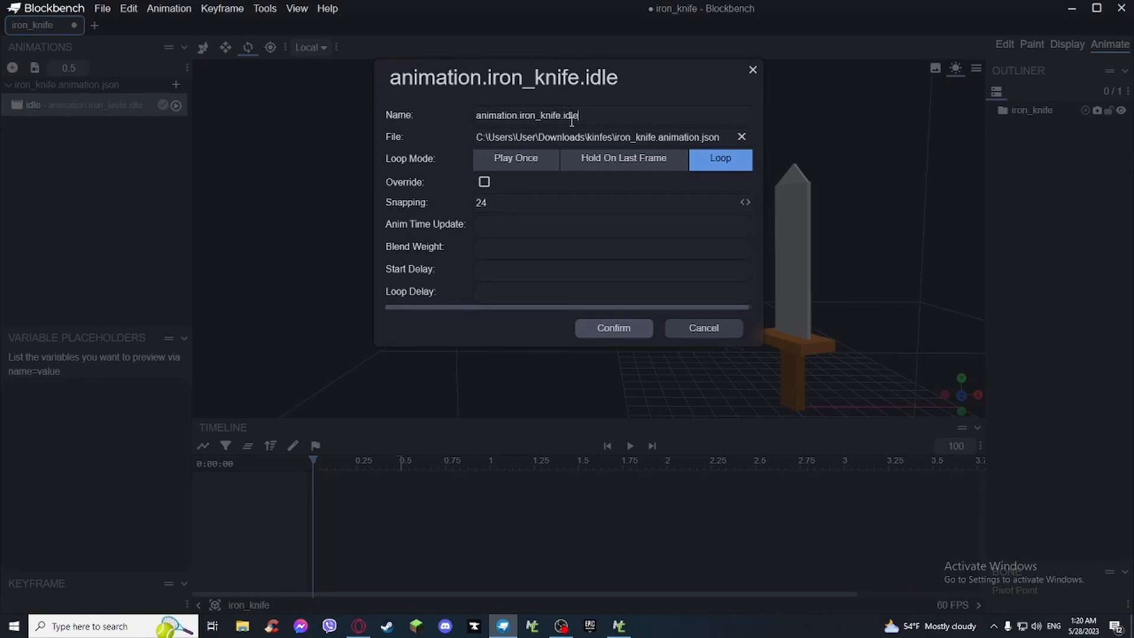
{"action": "left_click_drag", "start_coordinate": [578, 116], "coordinate": [467, 121]}
{"action": "key", "text": "ctrl+c"}
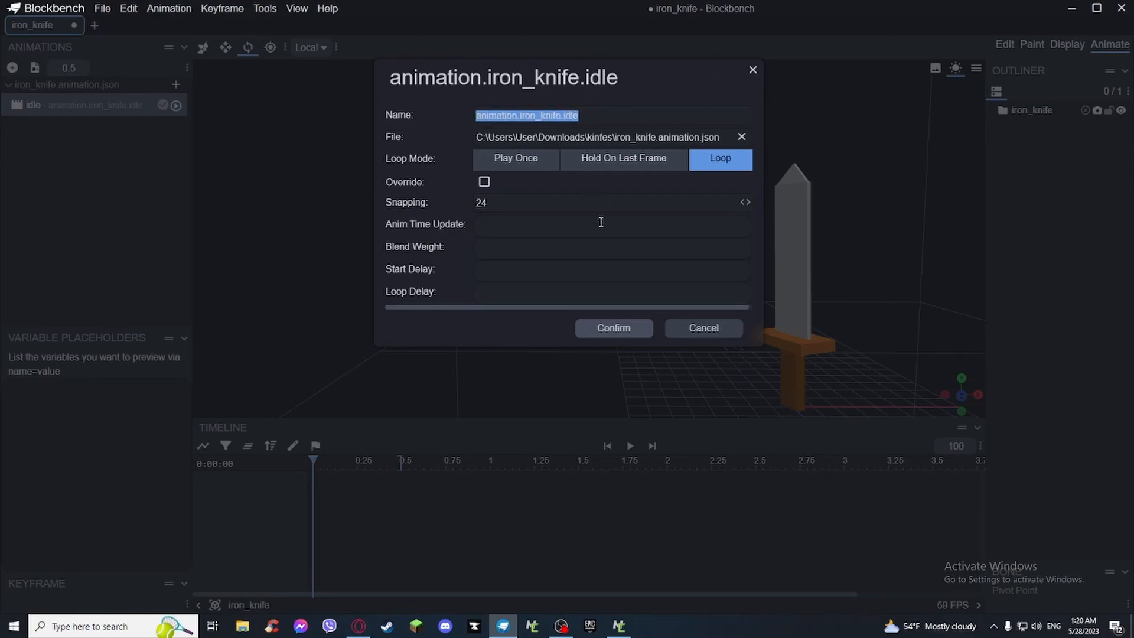
{"action": "left_click", "coordinate": [614, 328]}
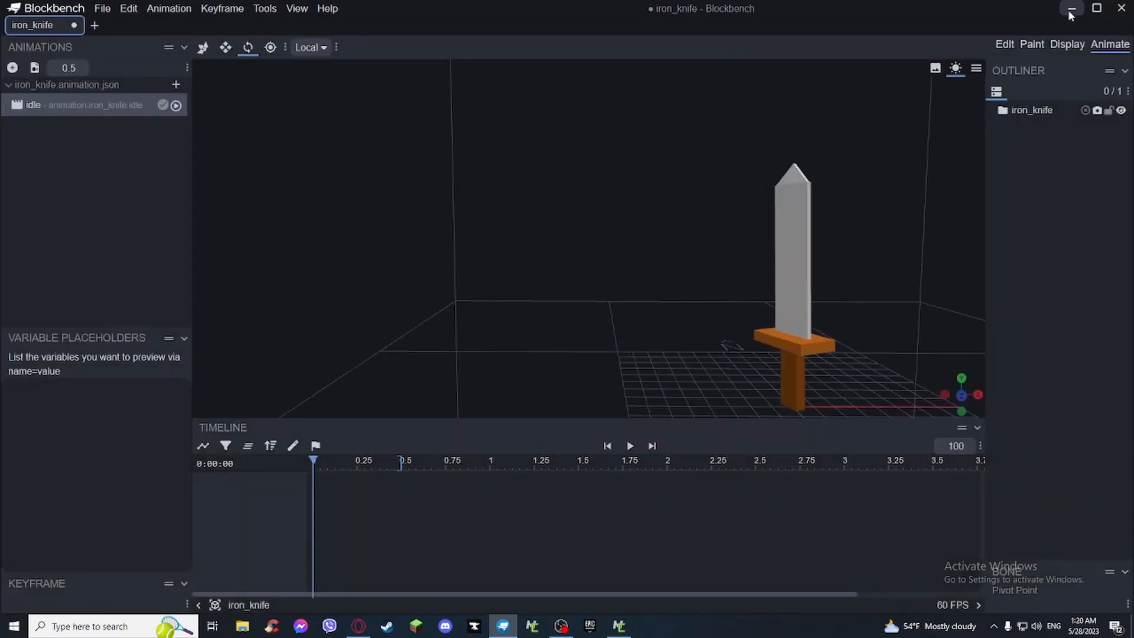
{"action": "left_click", "coordinate": [1070, 8]}
{"action": "left_click", "coordinate": [609, 290]}
{"action": "key", "text": "ctrl+v"}
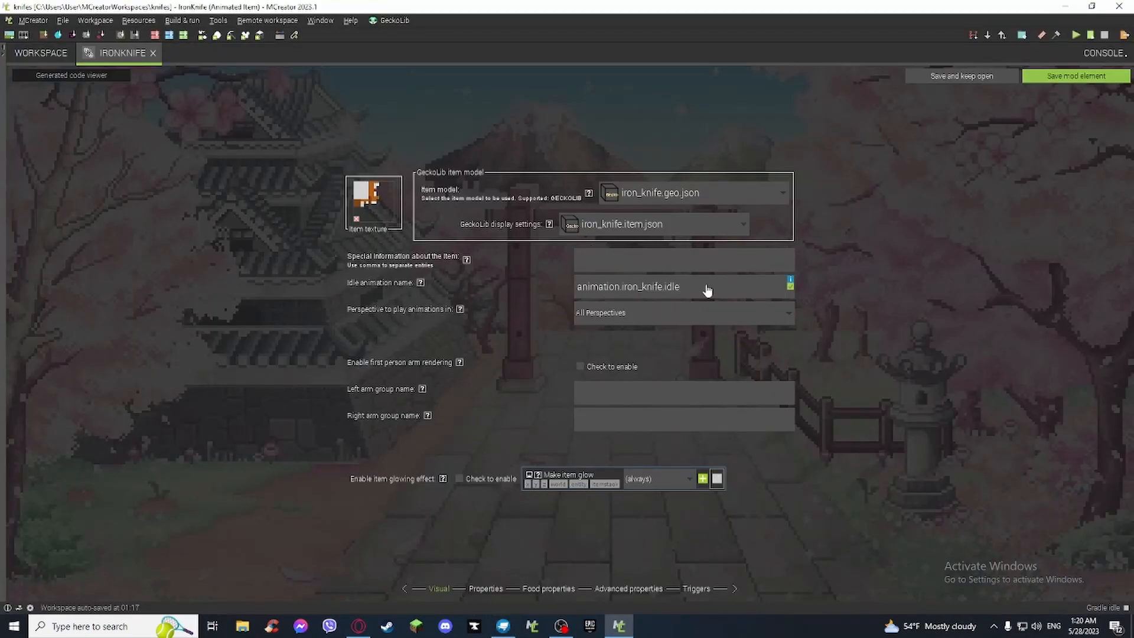
- Set the perspective in which IronKnife plays its animations to First Person
{"action": "mouse_move", "coordinate": [790, 288]}
{"action": "left_click", "coordinate": [703, 310]}
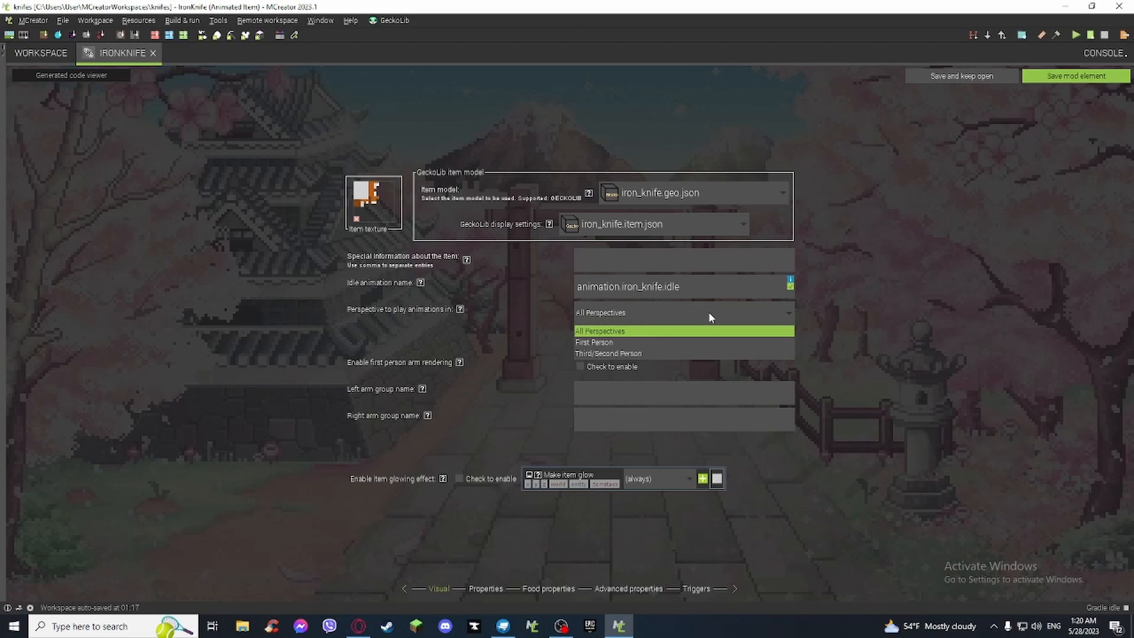
{"action": "left_click", "coordinate": [591, 344]}
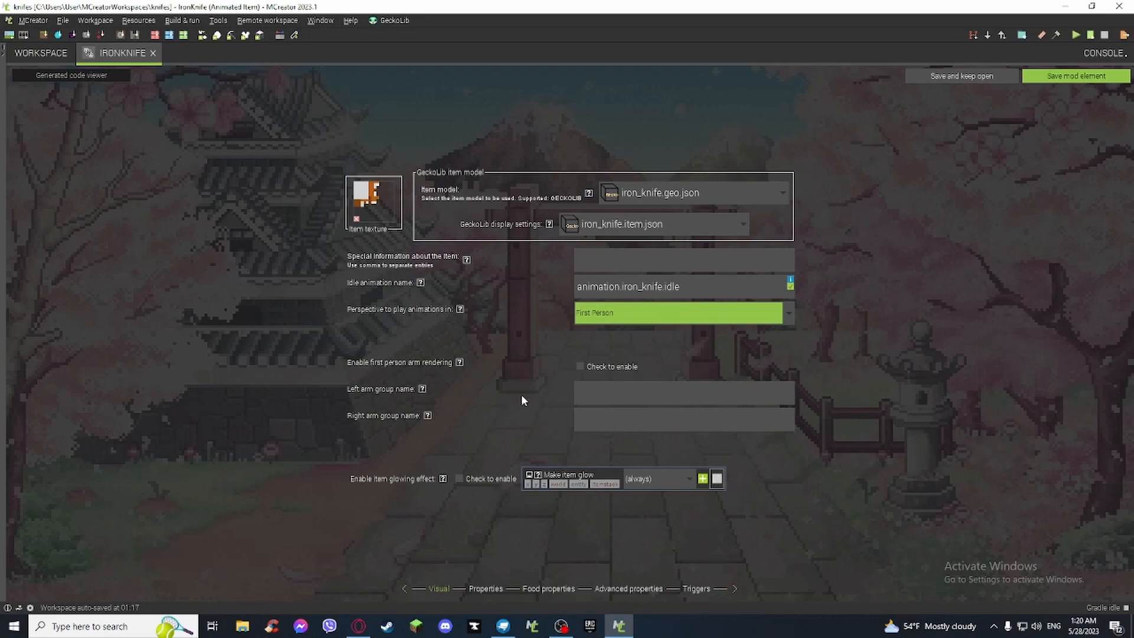
- In the IronKnife properties, set the max stack size to 1 and enable melee damage with a value of 5
{"action": "mouse_move", "coordinate": [500, 630]}
{"action": "left_click", "coordinate": [485, 588]}
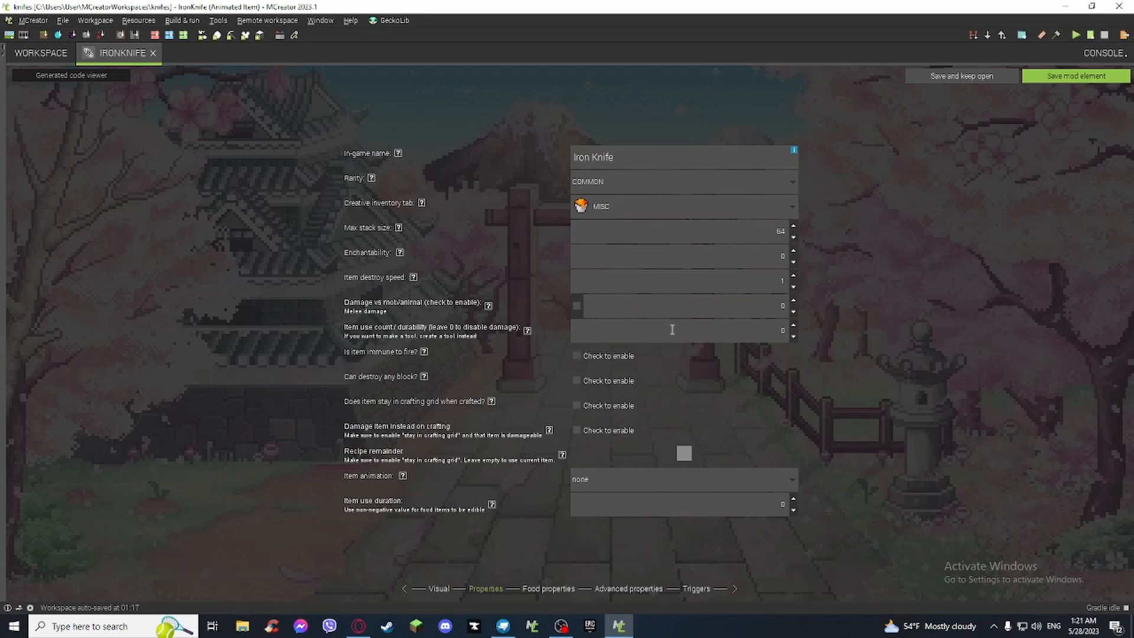
{"action": "double_click", "coordinate": [664, 242]}
{"action": "type", "text": "5"}
{"action": "left_click", "coordinate": [488, 306]}
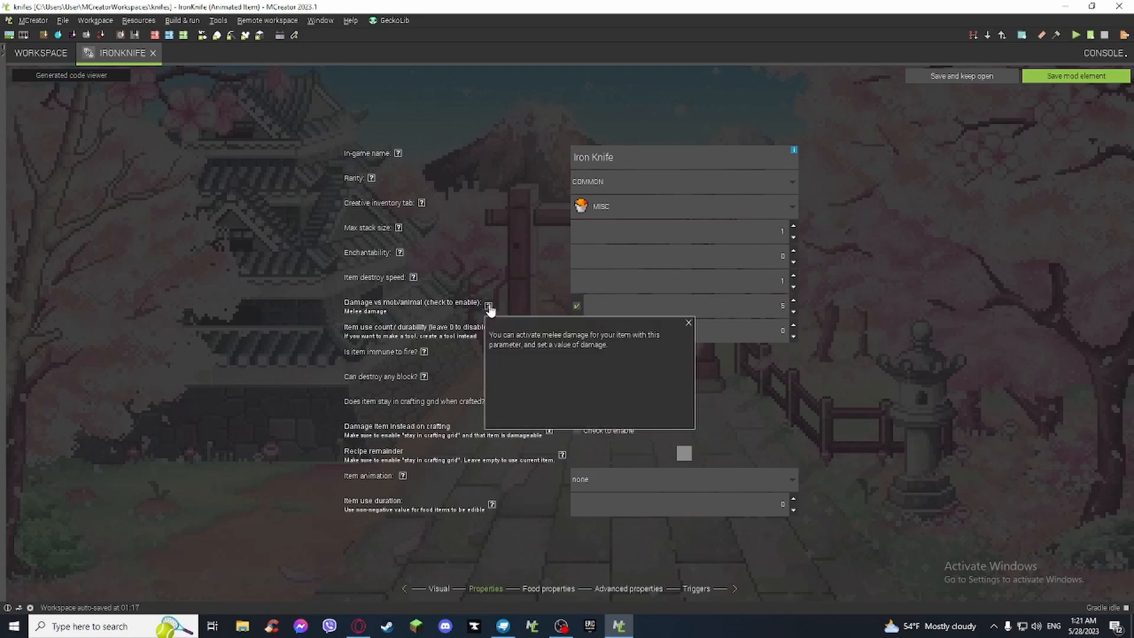
{"action": "triple_click", "coordinate": [544, 333]}
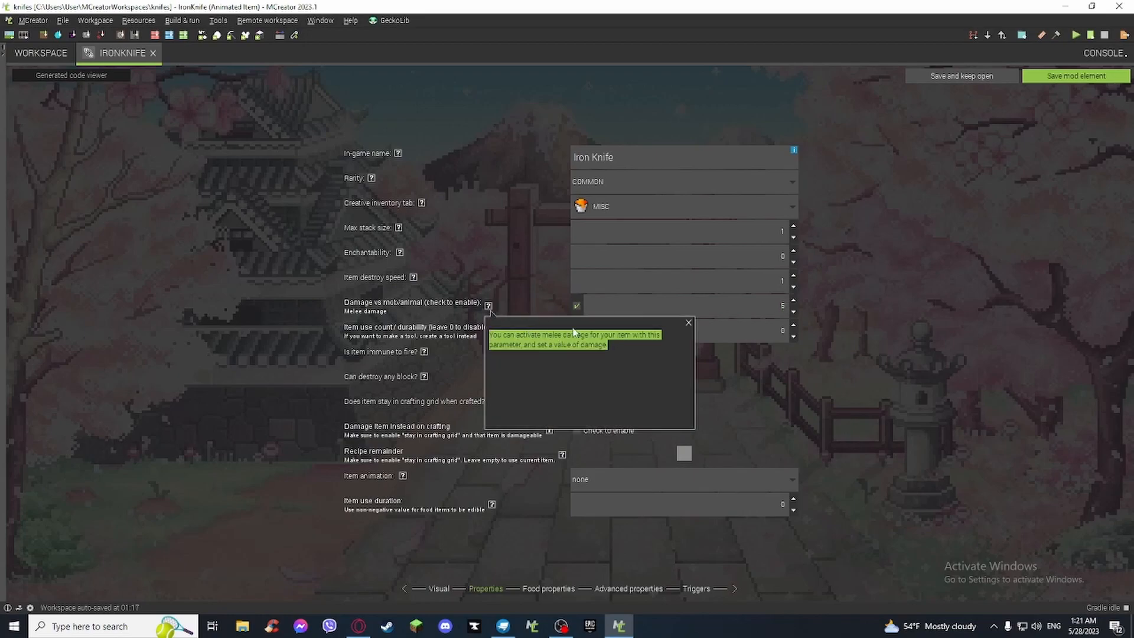
{"action": "left_click", "coordinate": [679, 321]}
{"action": "left_click", "coordinate": [688, 322]}
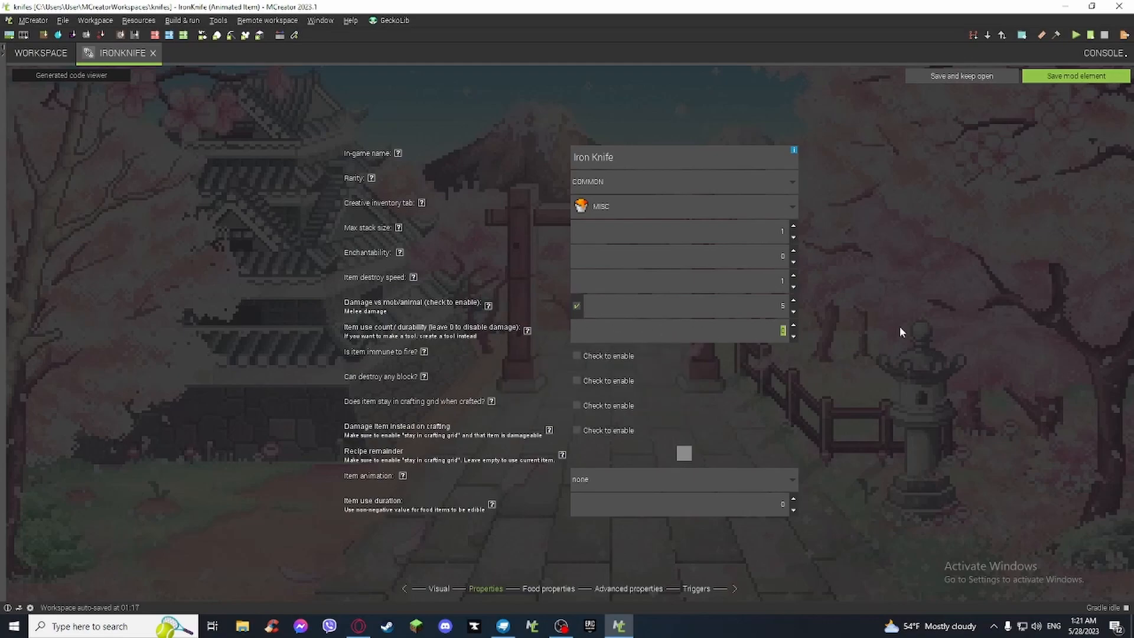
- Set the item's durability to 3500 and keep its item animation at none
{"action": "type", "text": "3500"}
{"action": "key", "text": "Return"}
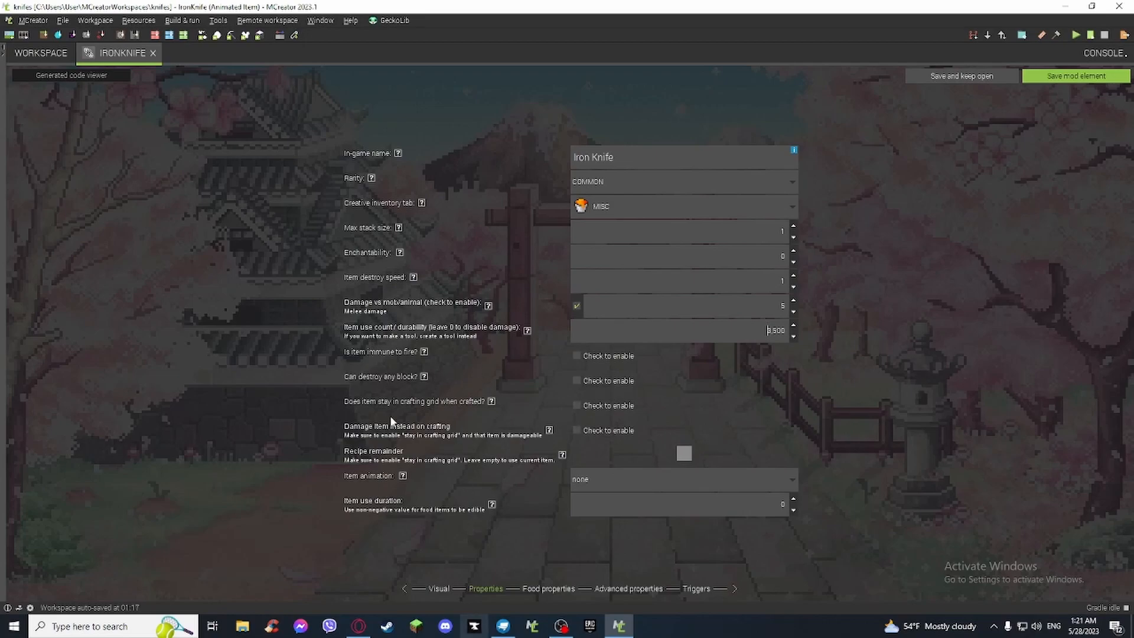
{"action": "left_click", "coordinate": [627, 482]}
{"action": "left_click", "coordinate": [588, 498]}
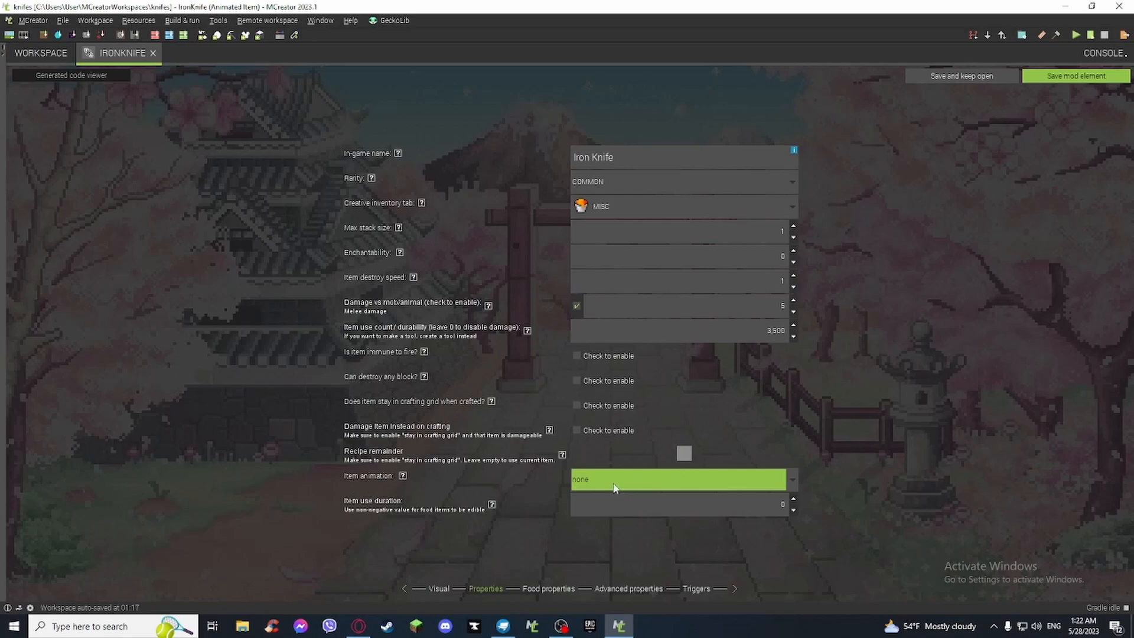
- Review the food, advanced and trigger settings of IronKnife and save the mod element
{"action": "left_click", "coordinate": [563, 590]}
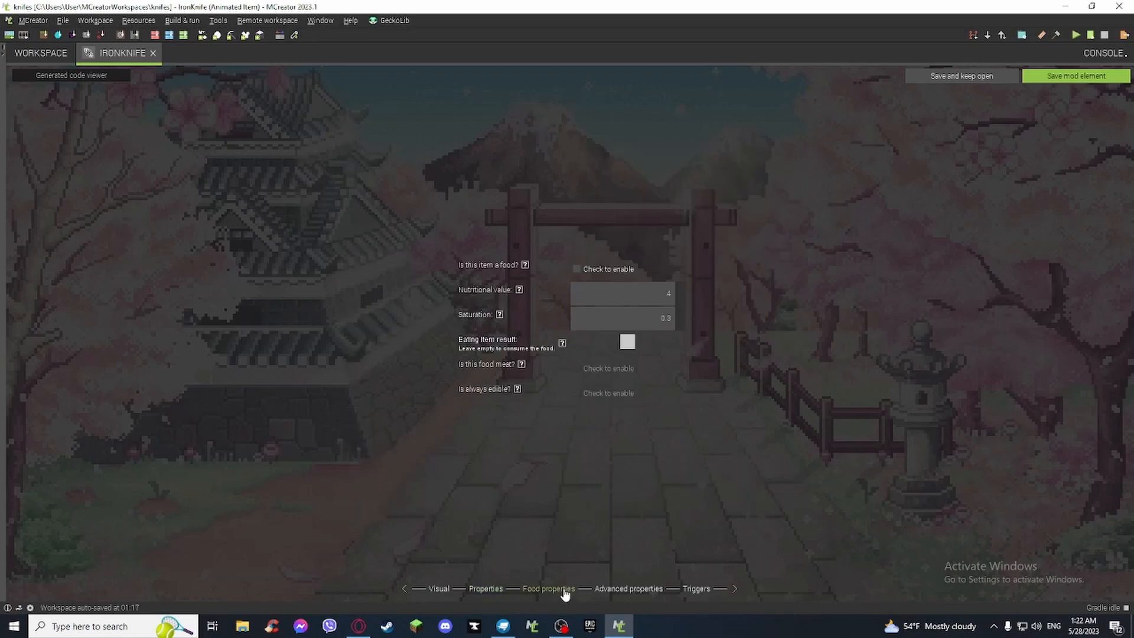
{"action": "left_click", "coordinate": [602, 589]}
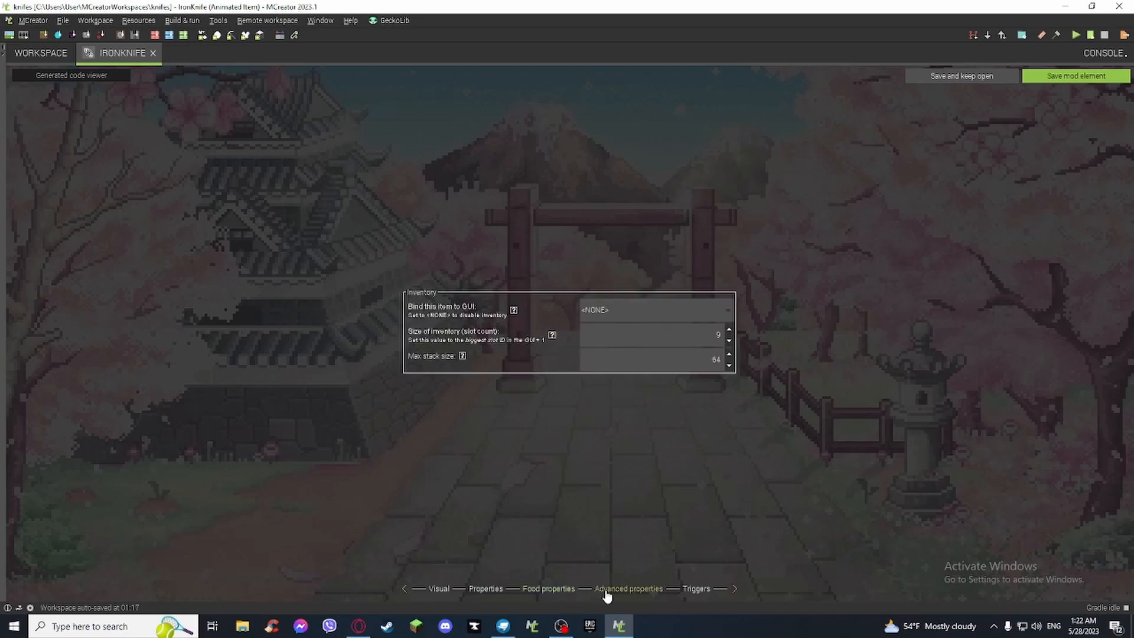
{"action": "left_click", "coordinate": [538, 589]}
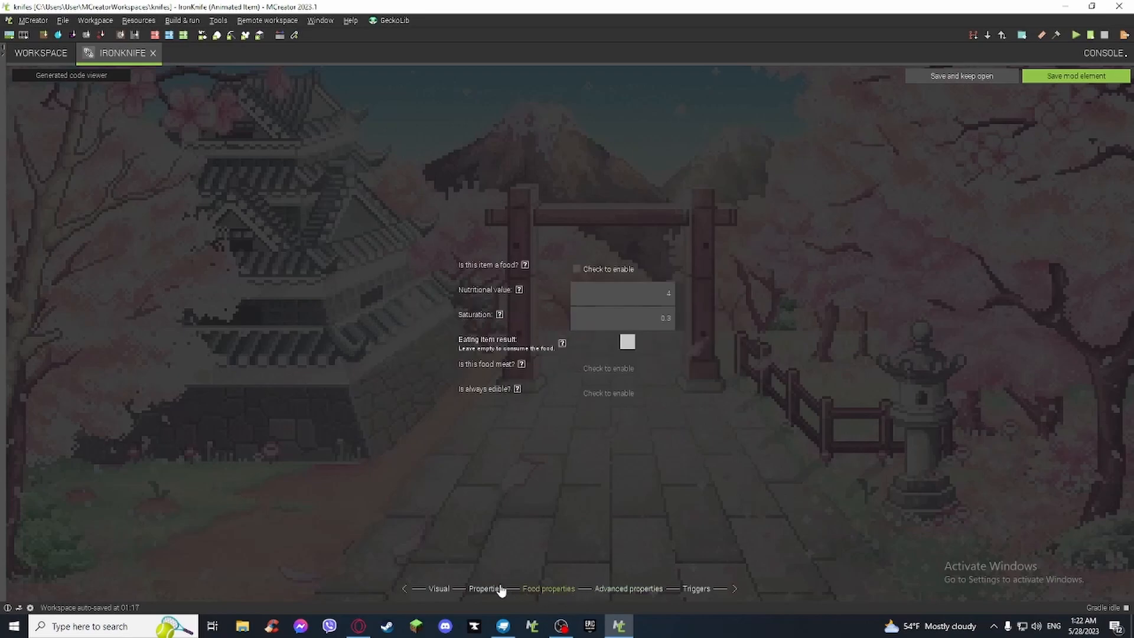
{"action": "left_click", "coordinate": [697, 589]}
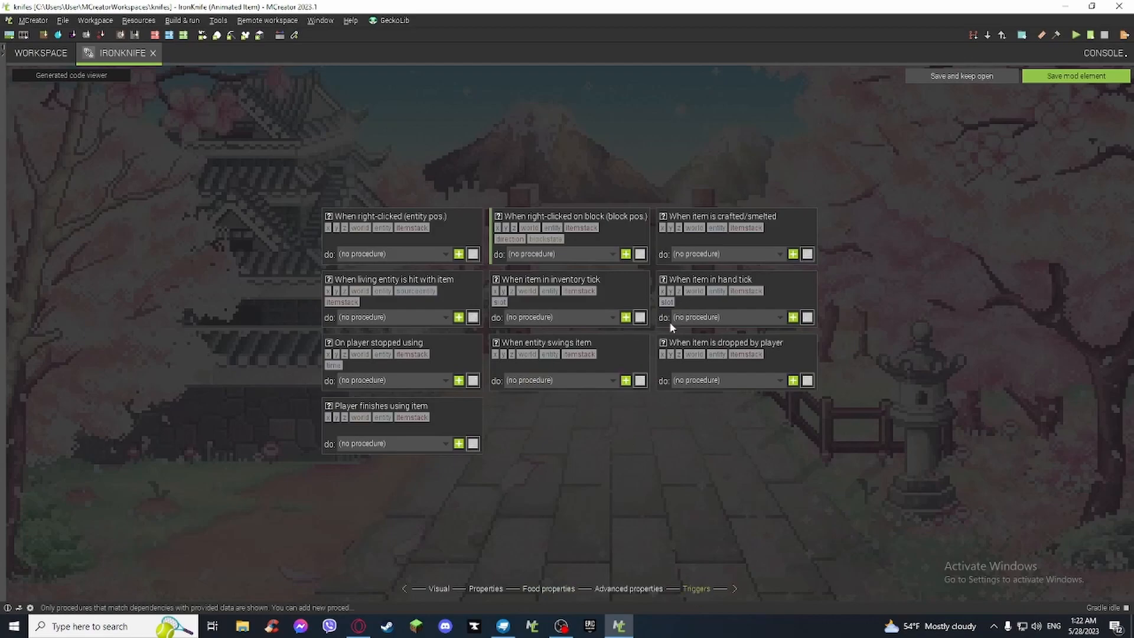
{"action": "left_click", "coordinate": [1057, 77]}
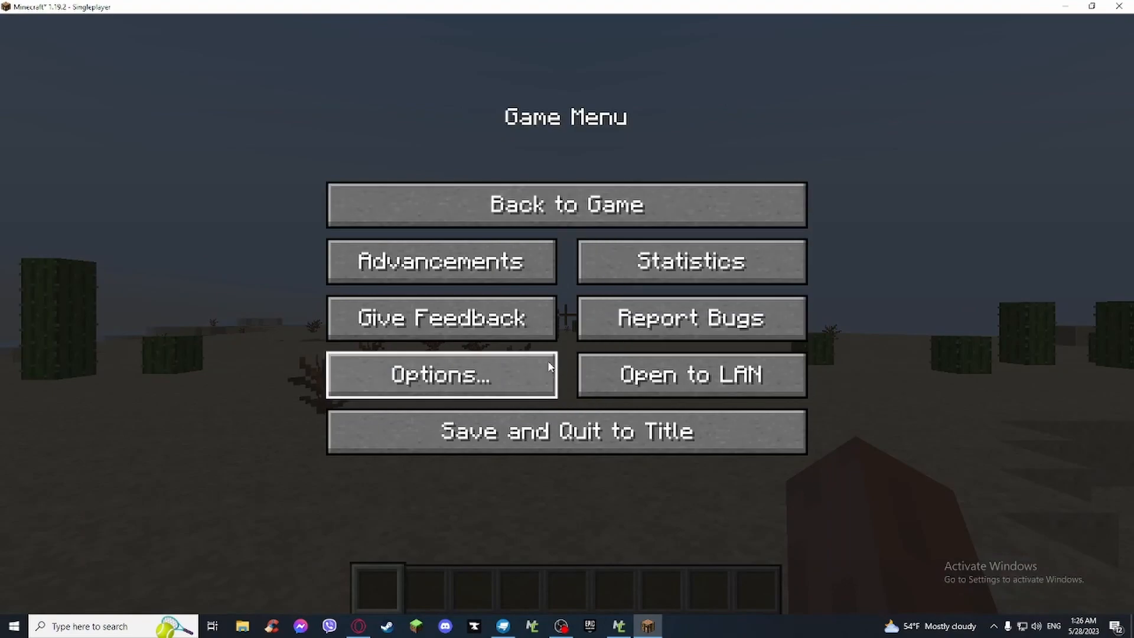
- In Minecraft's video settings, set render distance to 2 chunks, biome blend to OFF, max framerate to 120 fps and simulation distance to 5 chunks
{"action": "left_click", "coordinate": [552, 208]}
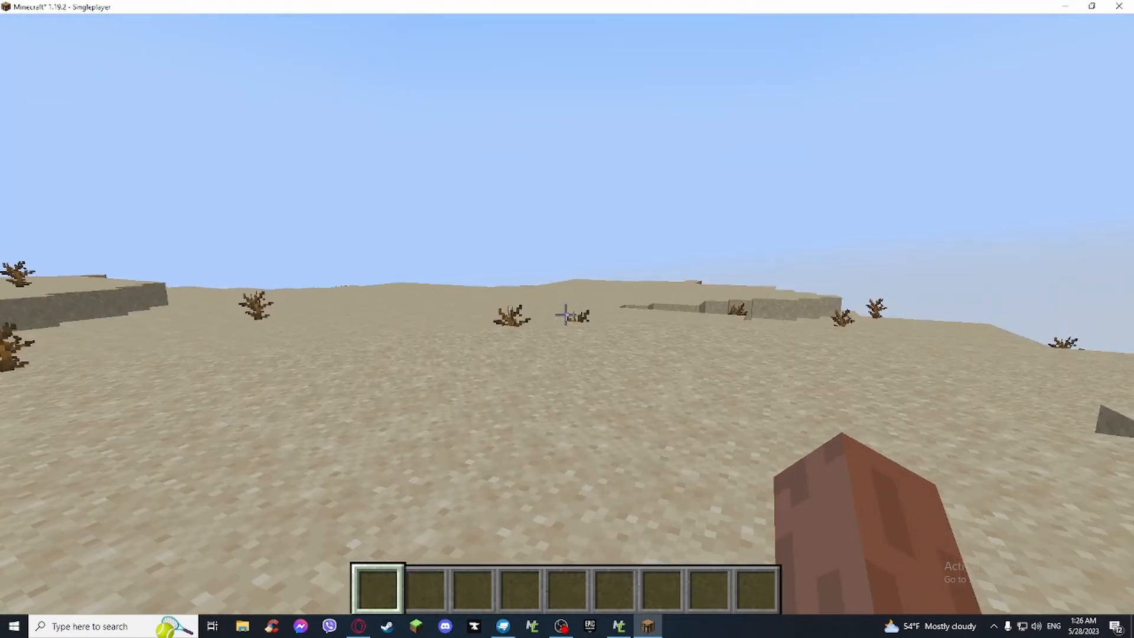
{"action": "key", "text": "Escape"}
{"action": "left_click", "coordinate": [534, 371]}
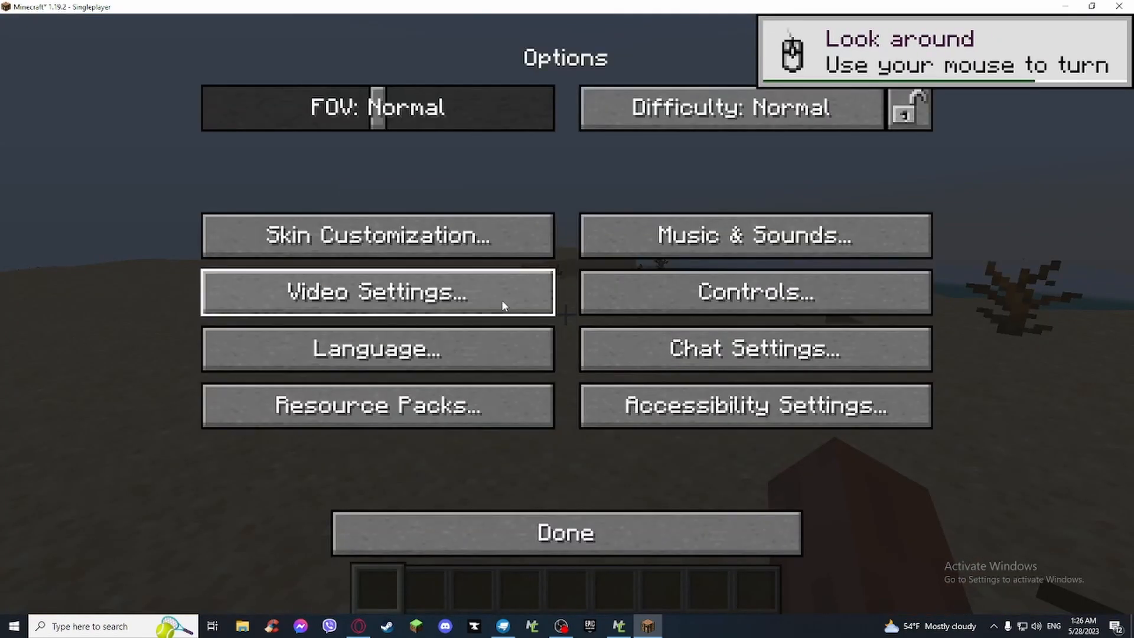
{"action": "left_click", "coordinate": [504, 300]}
{"action": "left_click_drag", "start_coordinate": [618, 247], "coordinate": [587, 247]}
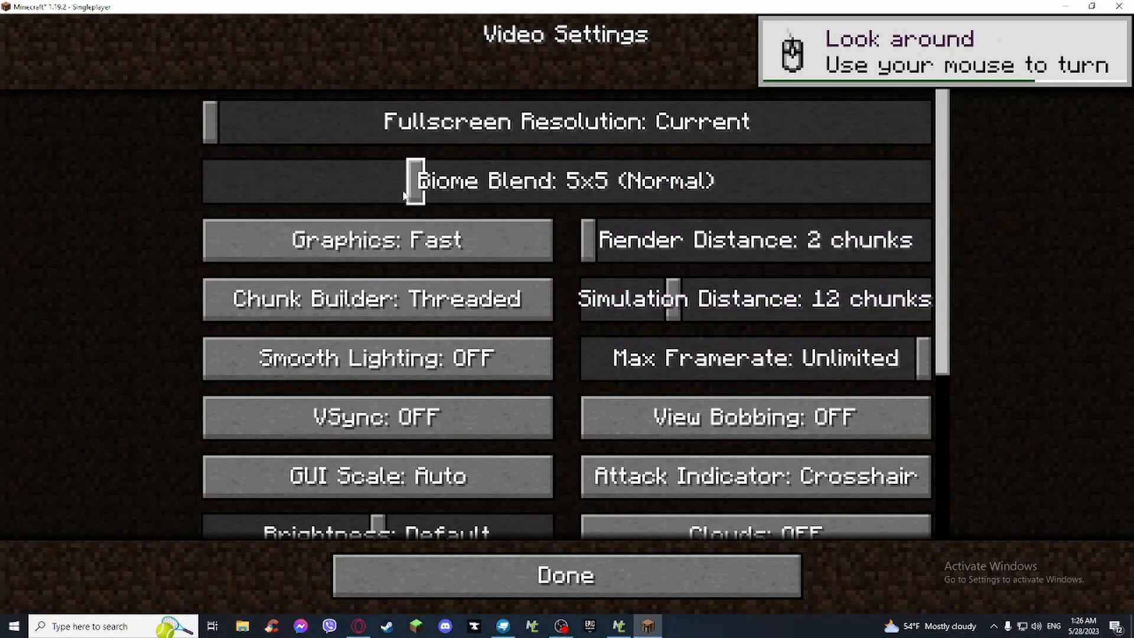
{"action": "left_click_drag", "start_coordinate": [414, 180], "coordinate": [33, 197]}
{"action": "left_click_drag", "start_coordinate": [875, 360], "coordinate": [746, 358]}
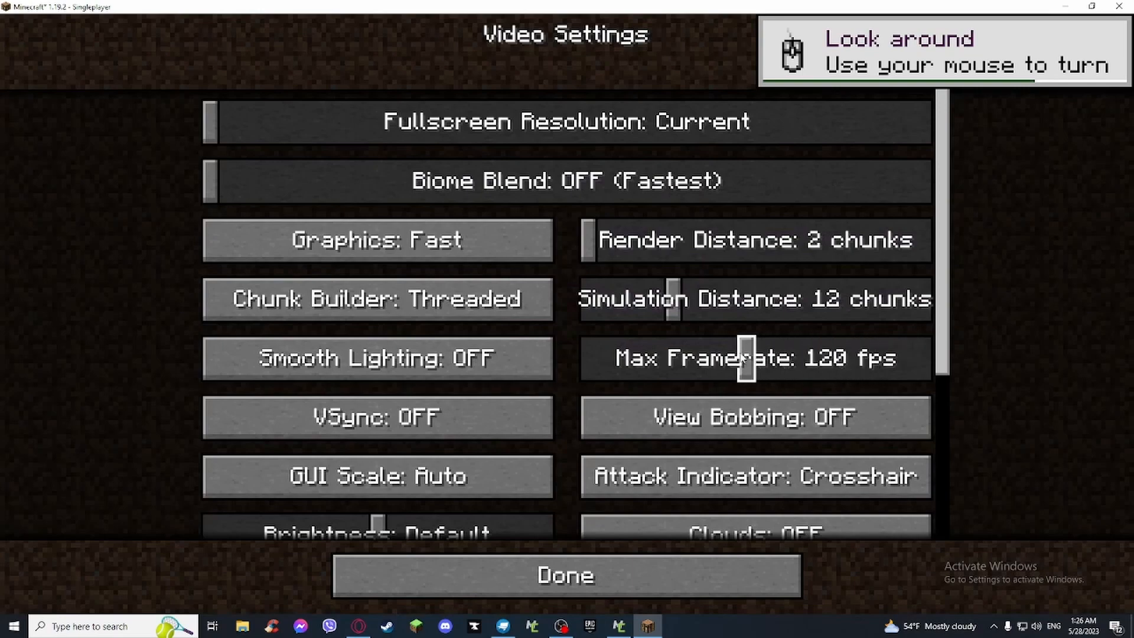
{"action": "left_click_drag", "start_coordinate": [673, 301], "coordinate": [385, 278]}
- Set the GUI scale to 2 and the brightness to Bright, and return to the world
{"action": "left_click", "coordinate": [473, 475]}
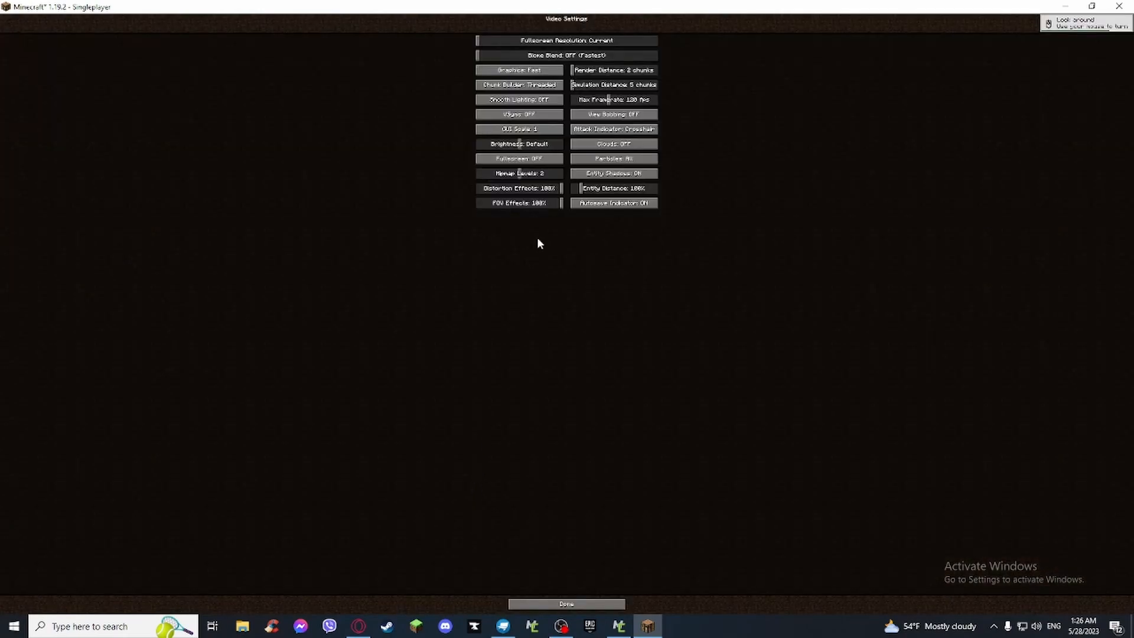
{"action": "left_click", "coordinate": [531, 129]}
{"action": "left_click", "coordinate": [555, 275]}
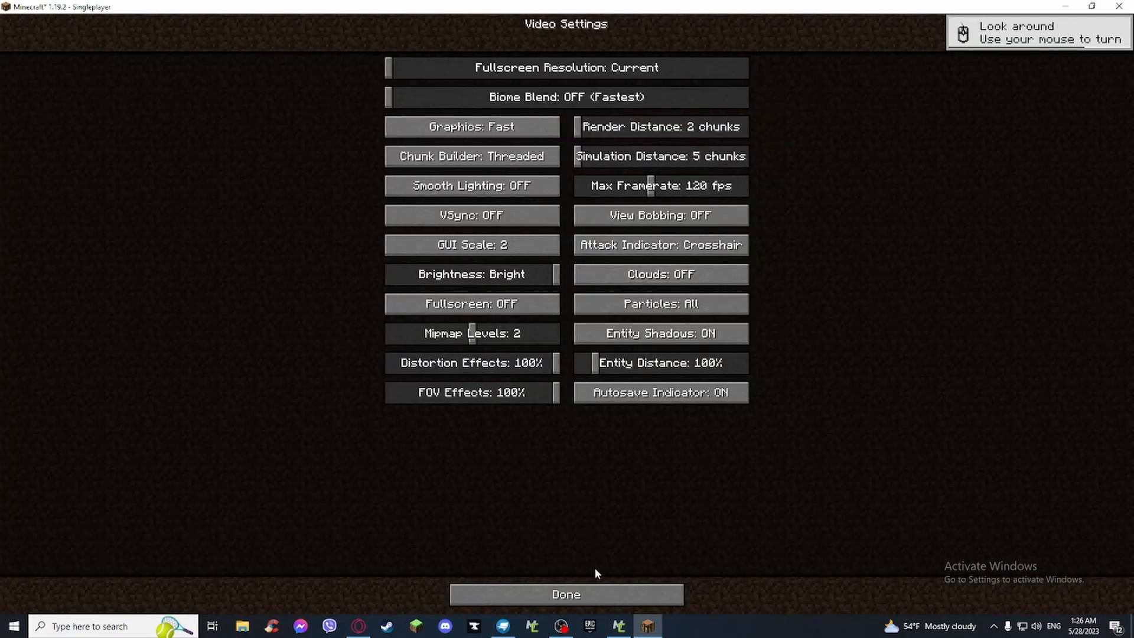
{"action": "left_click", "coordinate": [585, 594]}
{"action": "left_click", "coordinate": [572, 328]}
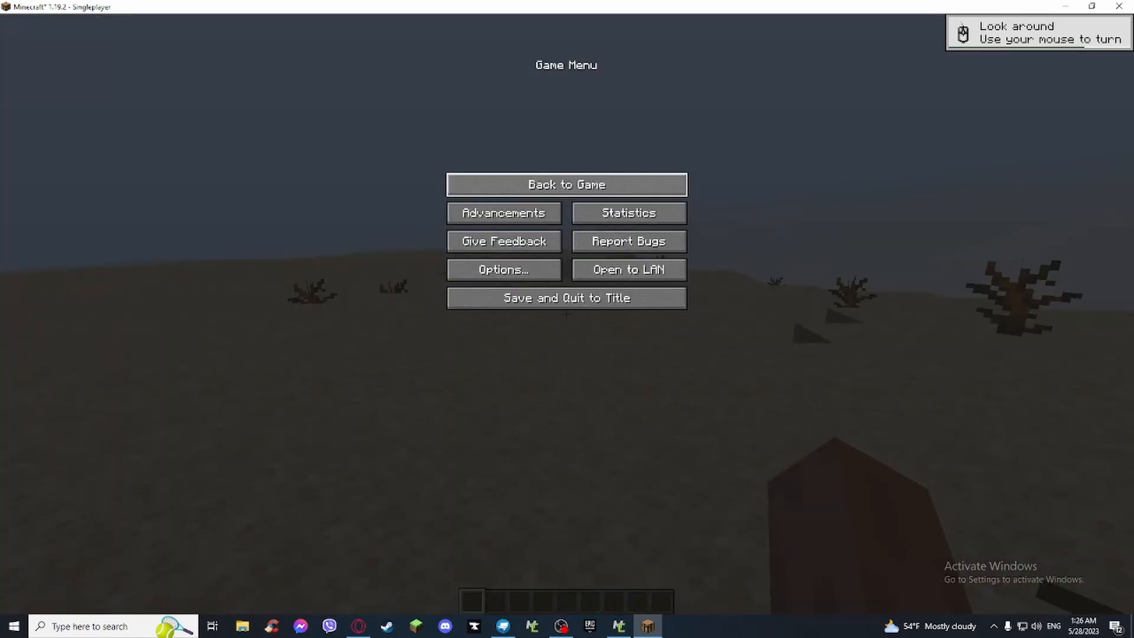
{"action": "left_click", "coordinate": [567, 185]}
- Adjust the field of view in the game options and briefly show the debug information in the world
{"action": "key", "text": "Escape"}
{"action": "left_click", "coordinate": [502, 267]}
{"action": "left_click", "coordinate": [513, 117]}
{"action": "key", "text": "Escape"}
{"action": "key", "text": "Escape"}
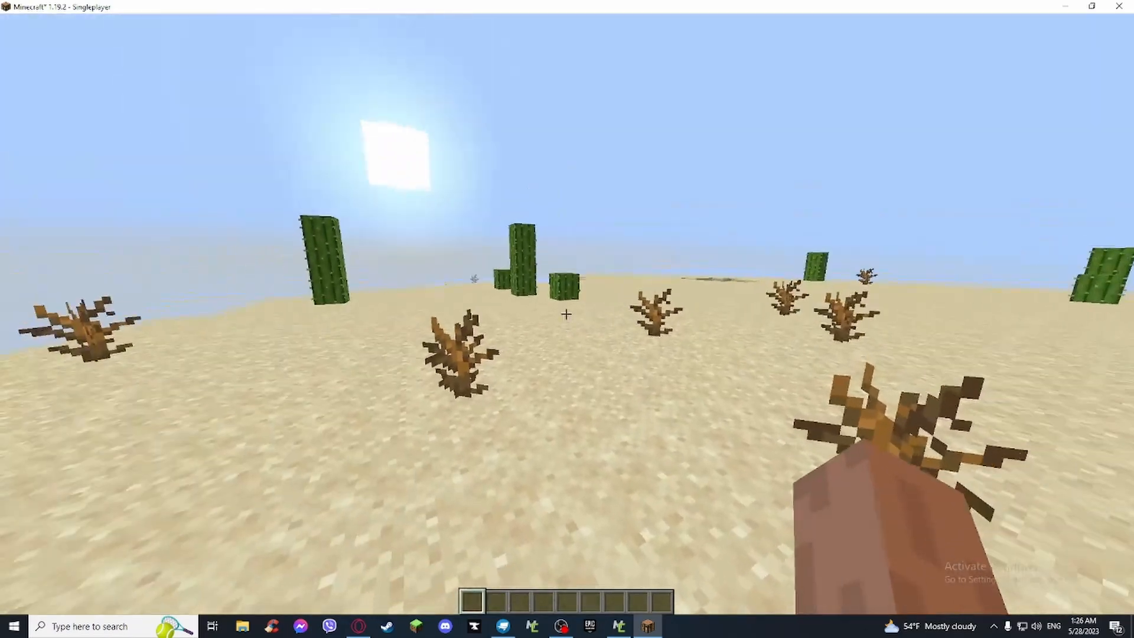
{"action": "key", "text": "F3"}
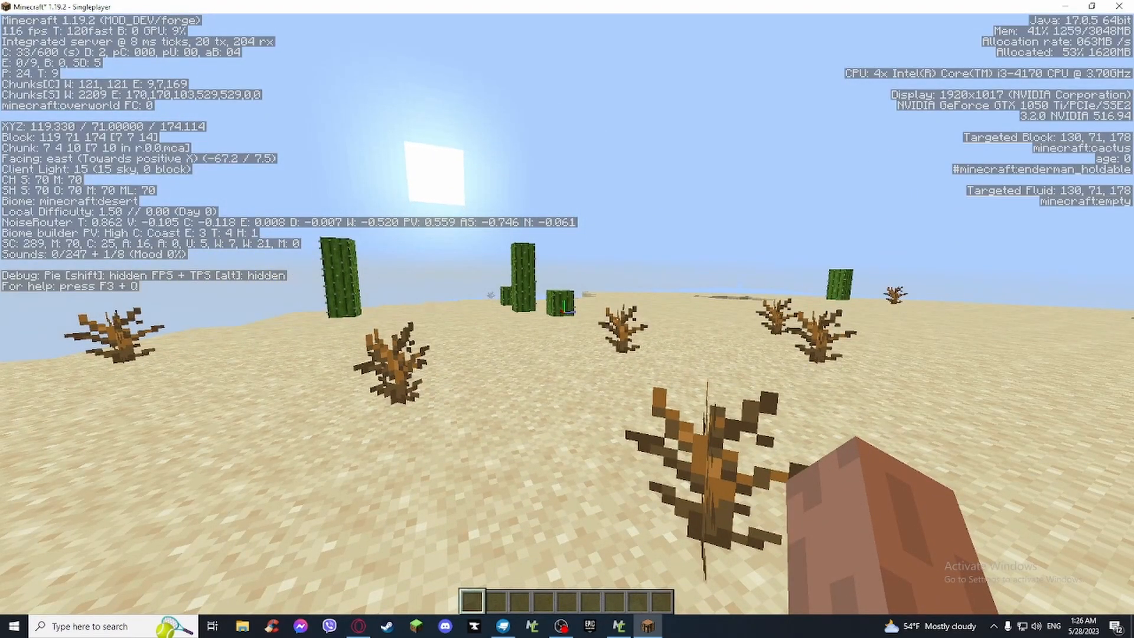
{"action": "key", "text": "F3"}
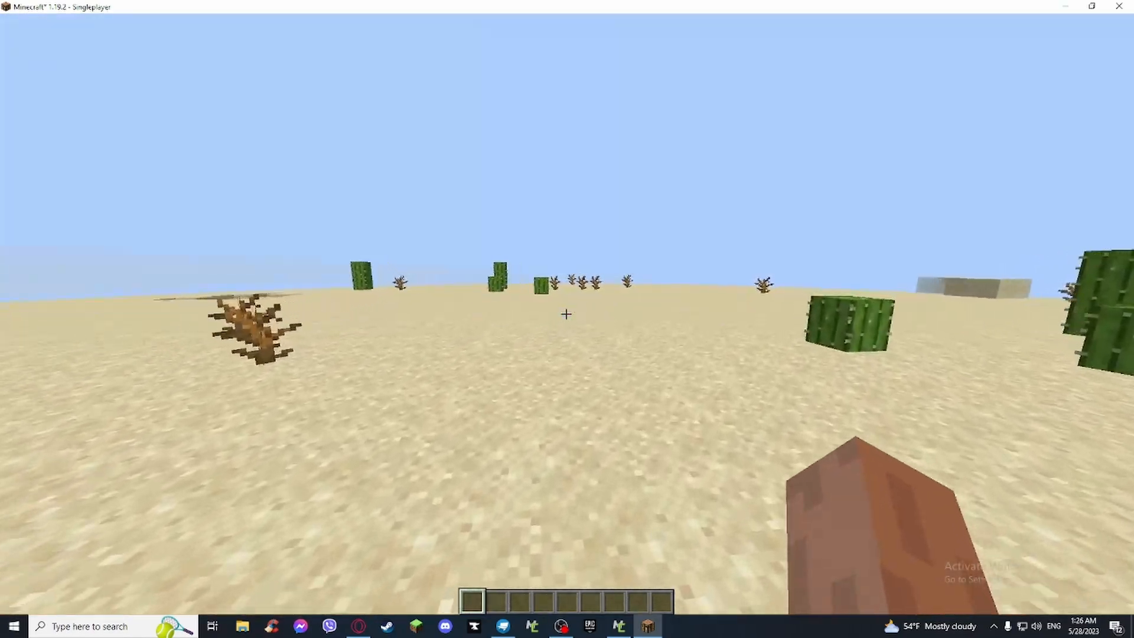
- Search the creative inventory for "iron" and put the Iron Knife in hotbar slot 2
{"action": "key", "text": "e"}
{"action": "left_click", "coordinate": [662, 222]}
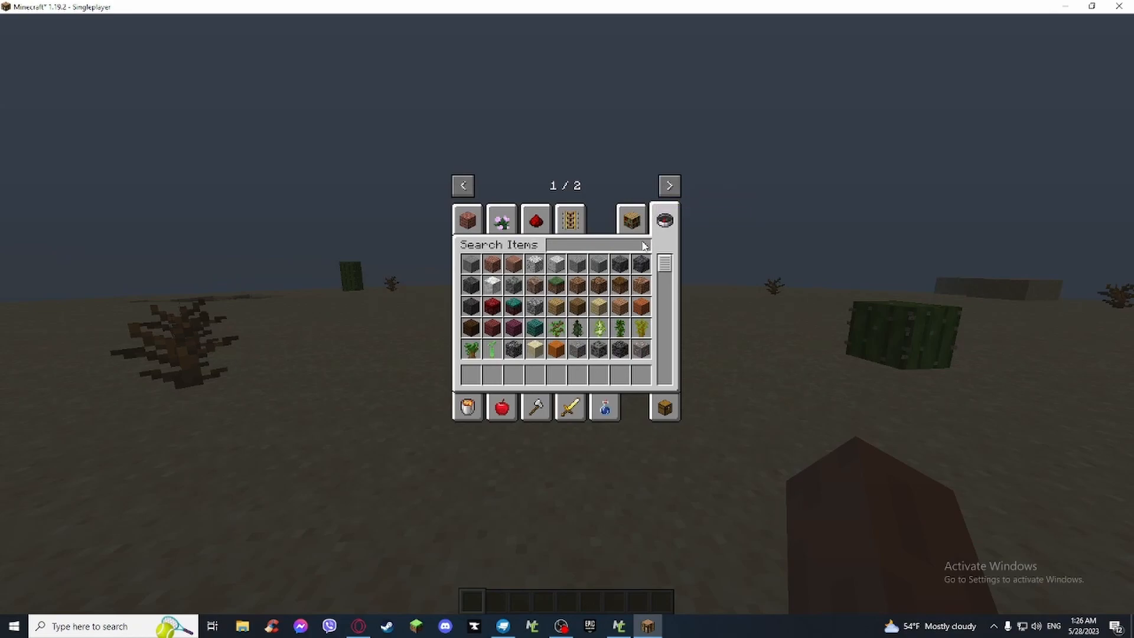
{"action": "type", "text": "iron"}
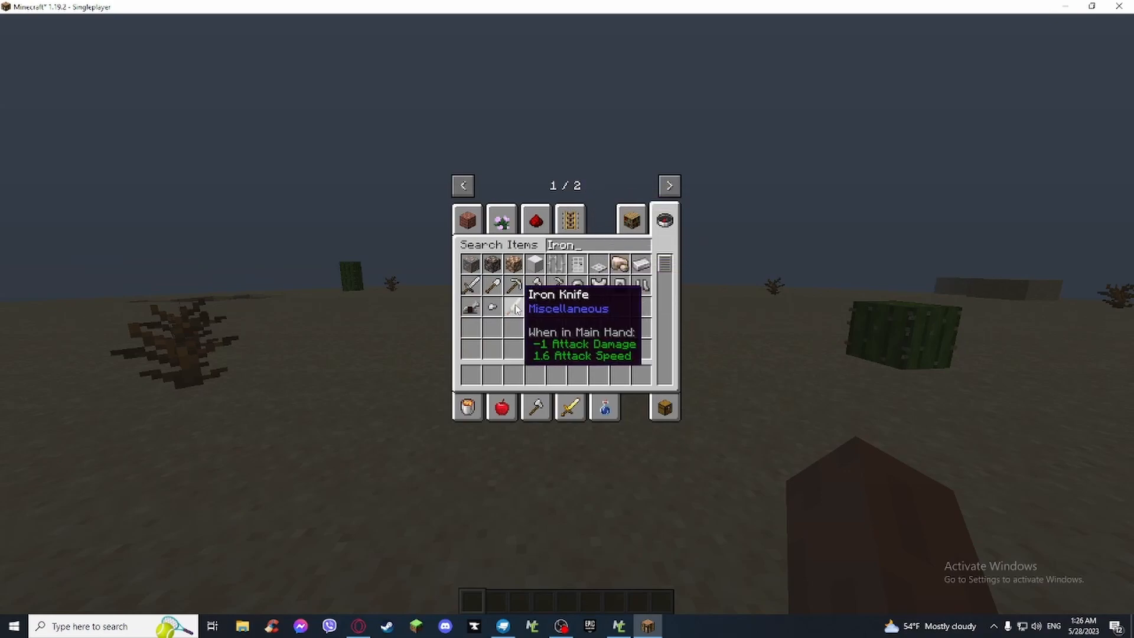
{"action": "type", "text": "2"}
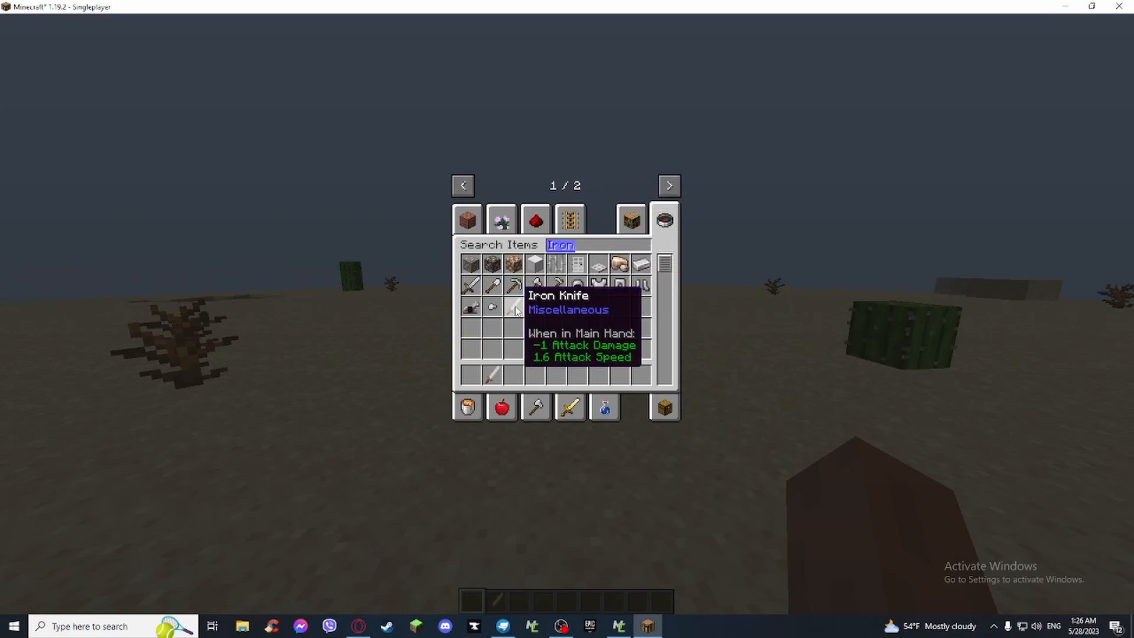
{"action": "key", "text": "Escape"}
- Drop the Iron Knife from the survival inventory onto the ground
{"action": "type", "text": "eq"}
{"action": "key", "text": "Escape"}
{"action": "key", "text": "e"}
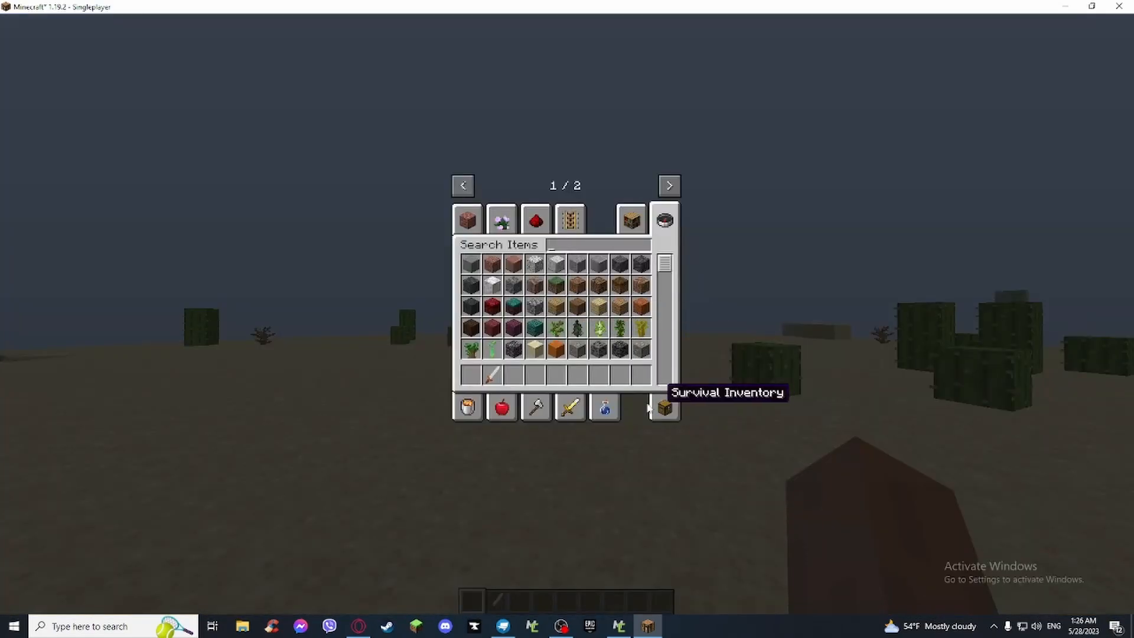
{"action": "left_click", "coordinate": [664, 408]}
{"action": "key", "text": "q"}
{"action": "key", "text": "Escape"}
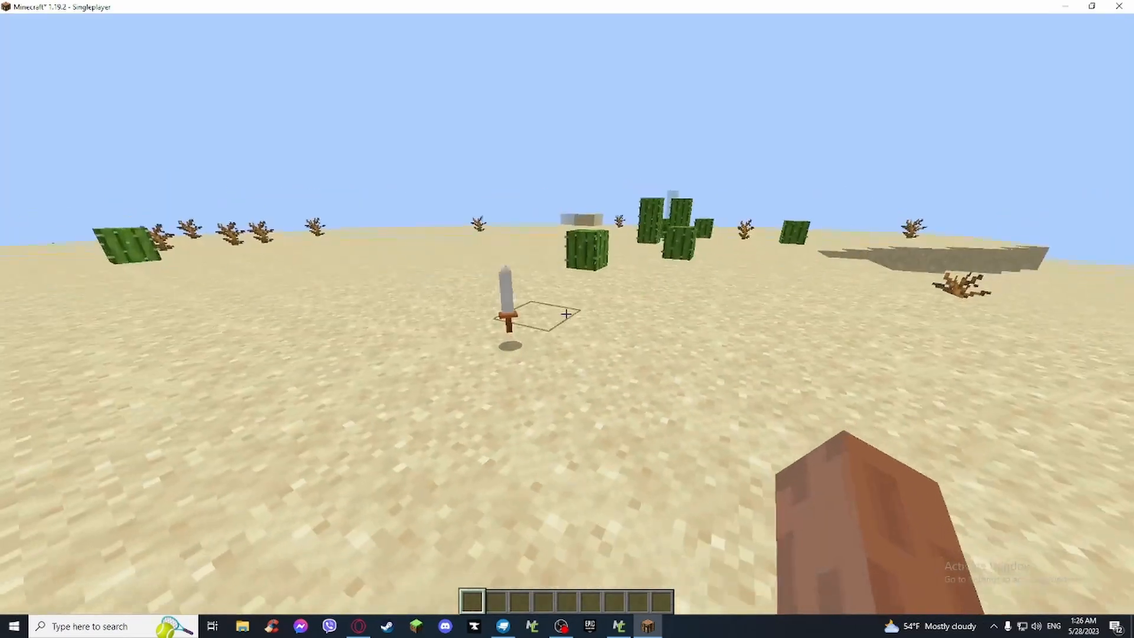
- Pick up the Iron Knife and examine it in the player's hand from third-person and first-person views
{"action": "key", "text": "F5"}
{"action": "key", "text": "w"}
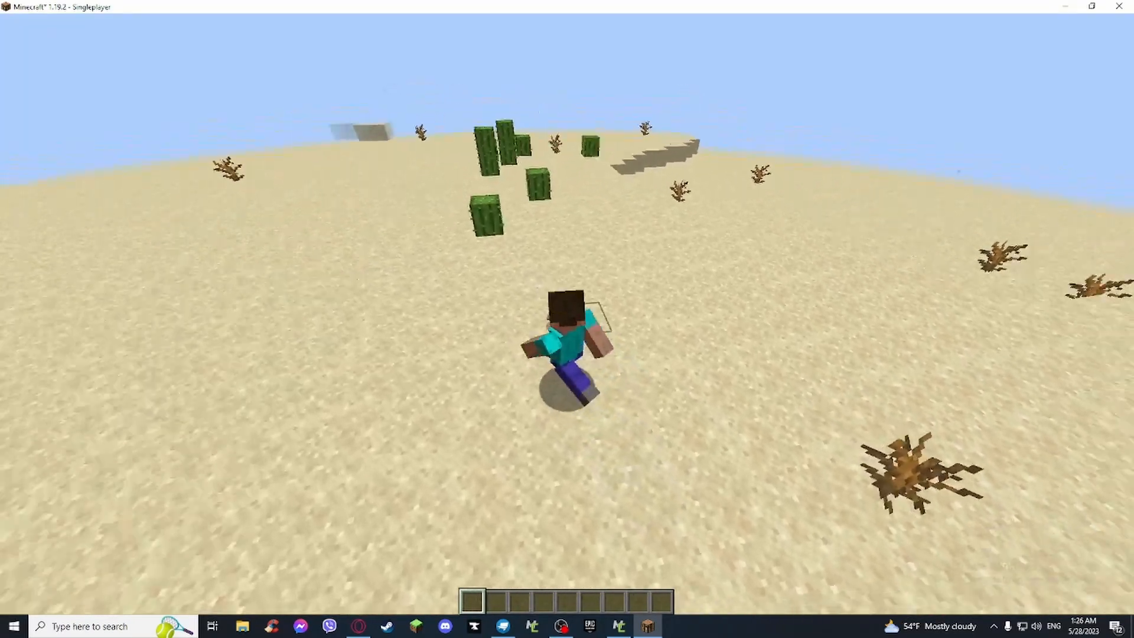
{"action": "key", "text": "F5"}
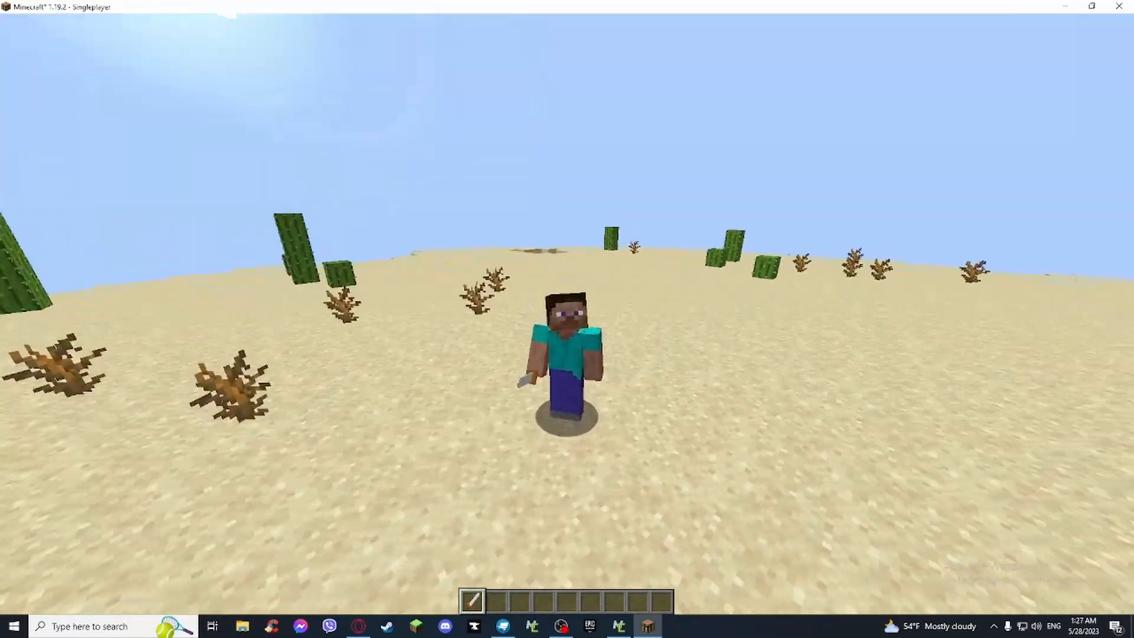
{"action": "key", "text": "F5"}
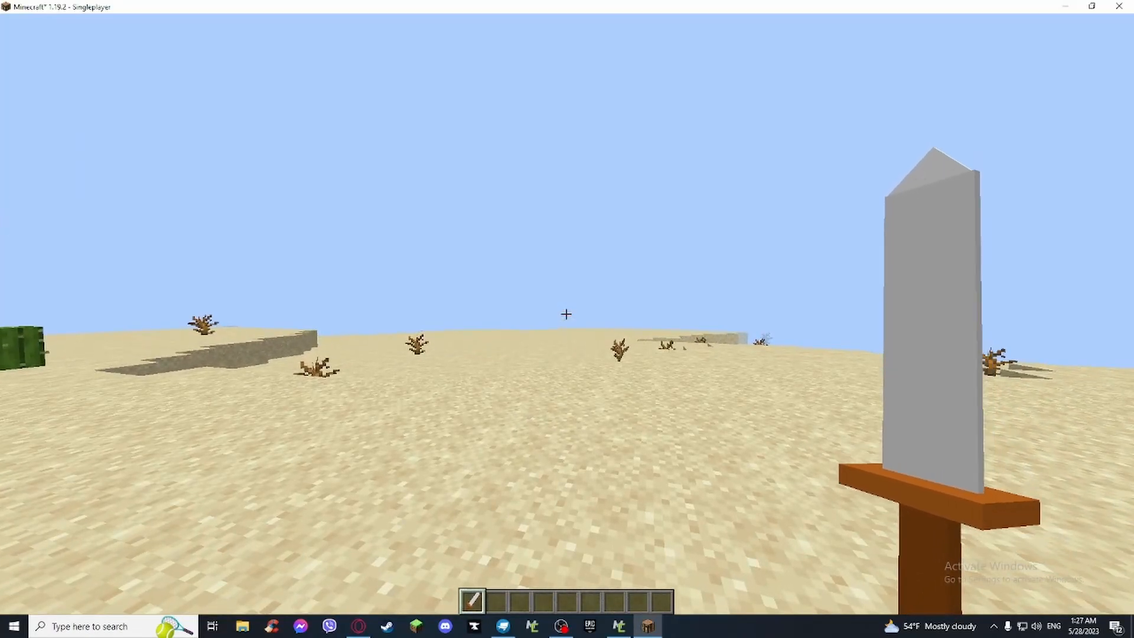
{"action": "key", "text": "w"}
{"action": "key", "text": "w"}
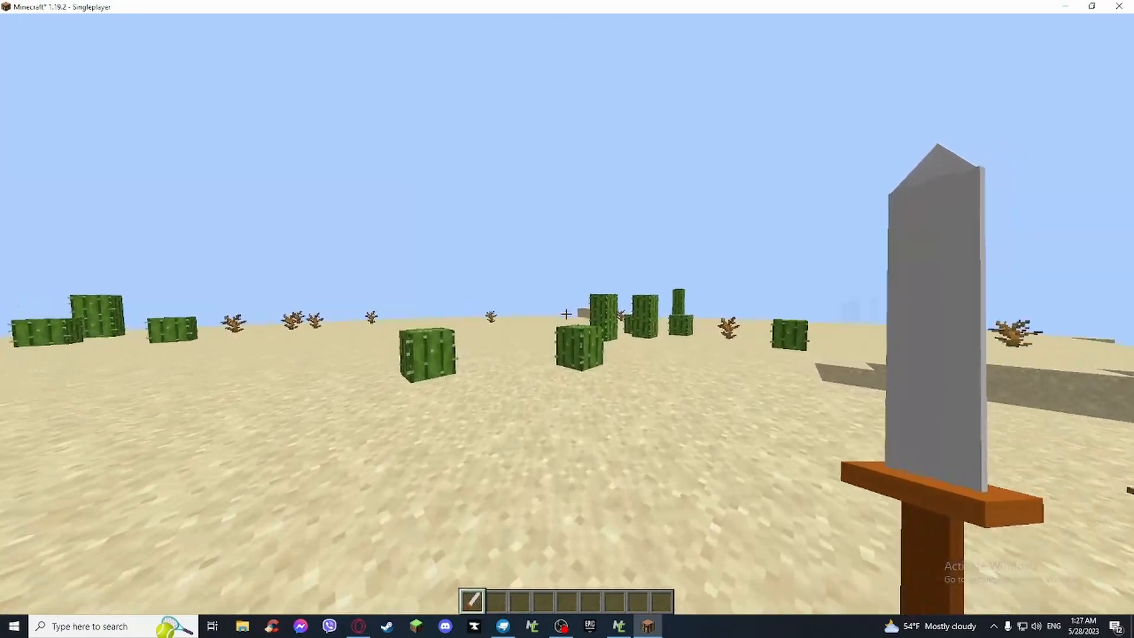
- Lower the music volume in the game's sound options and return to the world
{"action": "key", "text": "Escape"}
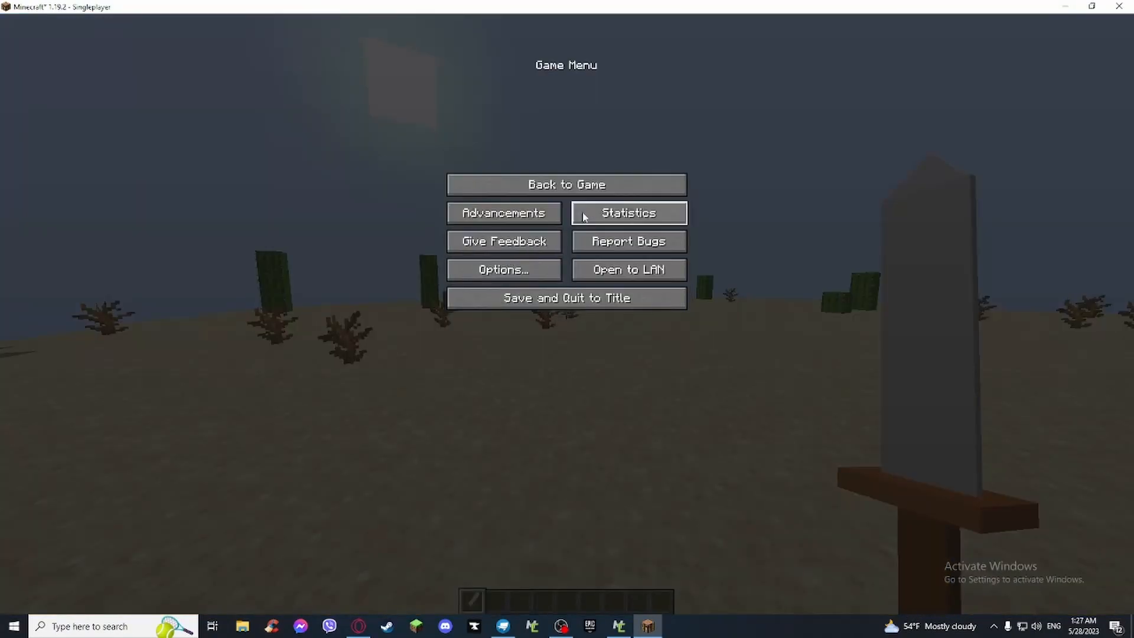
{"action": "left_click", "coordinate": [542, 270]}
{"action": "left_click", "coordinate": [625, 172]}
{"action": "left_click_drag", "start_coordinate": [556, 136], "coordinate": [390, 137]}
{"action": "left_click", "coordinate": [591, 319]}
{"action": "left_click", "coordinate": [587, 323]}
{"action": "left_click", "coordinate": [584, 185]}
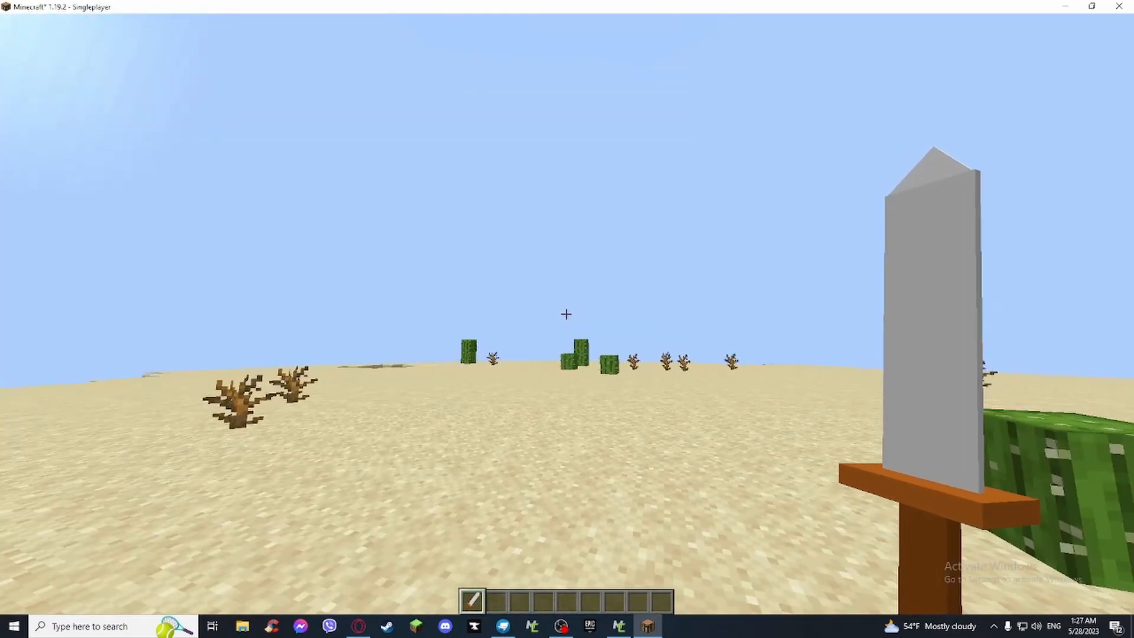
- Search the creative inventory for "iron" and add a second Iron Knife to hotbar slot 2
{"action": "key", "text": "e"}
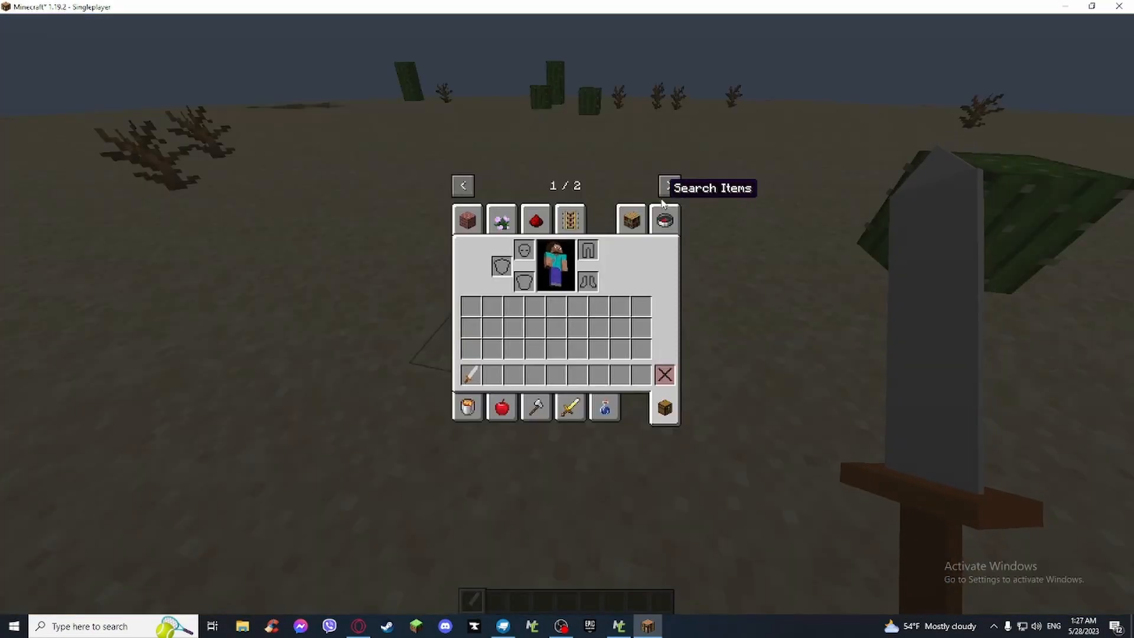
{"action": "left_click", "coordinate": [665, 221]}
{"action": "type", "text": "iron"}
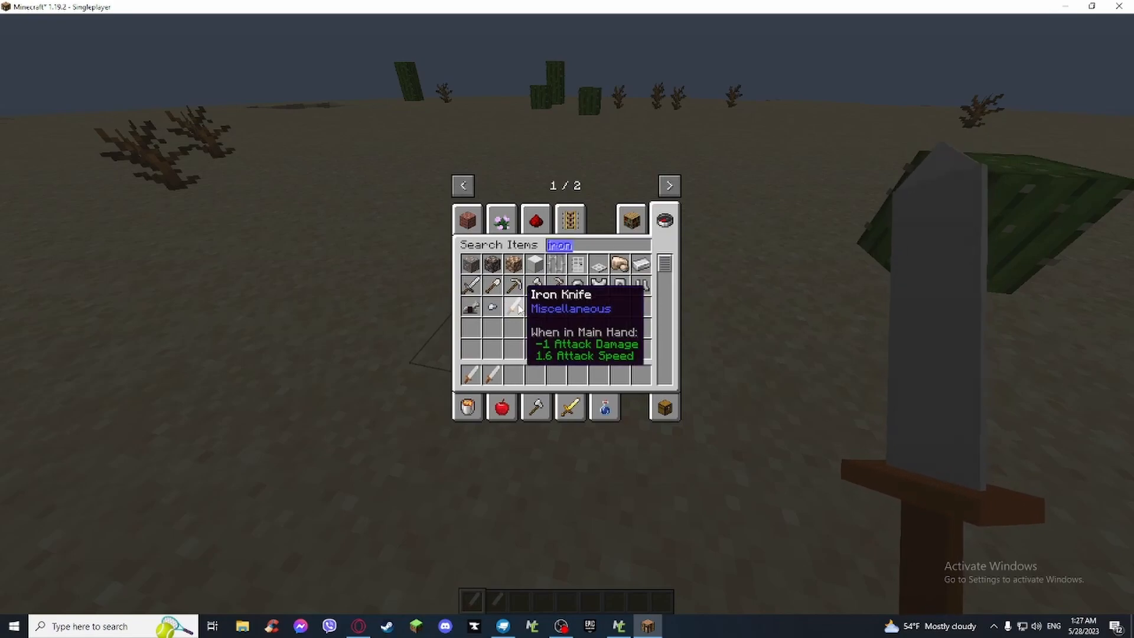
{"action": "key", "text": "Escape"}
- Drop the Iron Knife from hotbar slot 2 onto the sand and hold the one in slot 1
{"action": "scroll", "coordinate": [566, 313], "scroll_direction": "down", "scroll_amount": 1}
{"action": "key", "text": "q"}
{"action": "scroll", "coordinate": [565, 314], "scroll_direction": "up", "scroll_amount": 1}
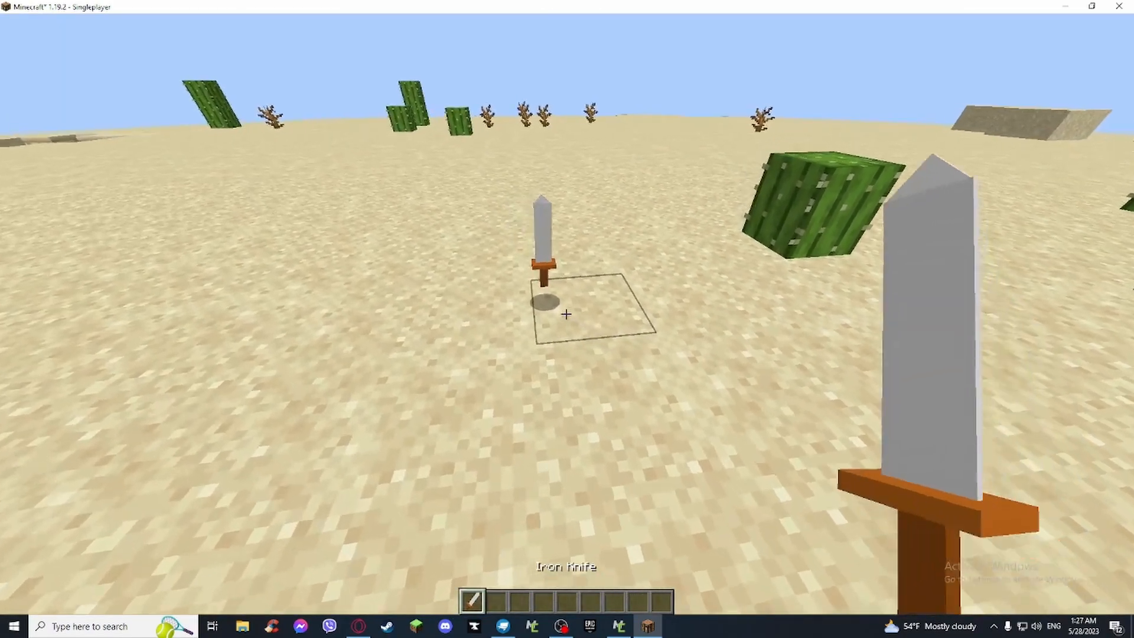
- Compare the dropped Iron Knife with the held one from several sides and pick it up again
{"action": "scroll", "coordinate": [566, 314], "scroll_direction": "down", "scroll_amount": 2}
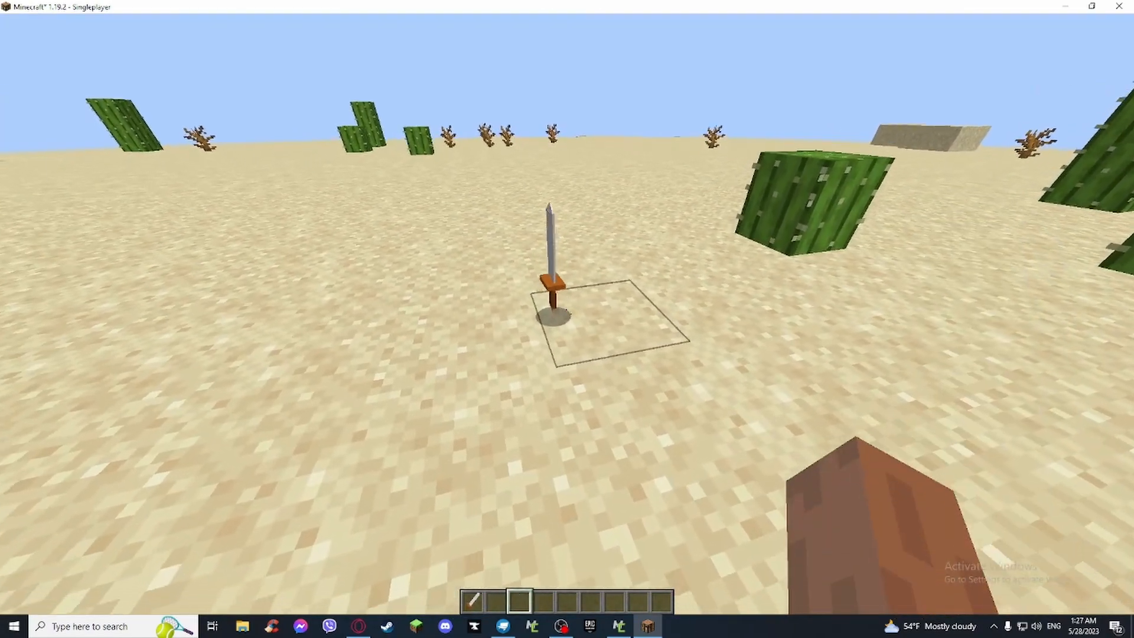
{"action": "scroll", "coordinate": [566, 313], "scroll_direction": "up", "scroll_amount": 2}
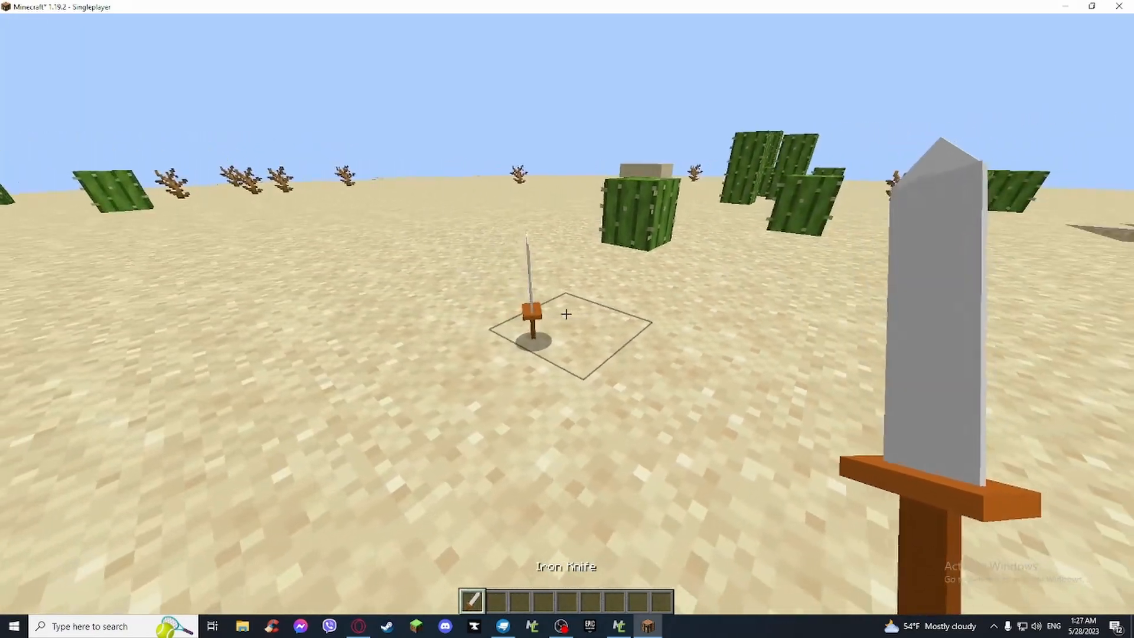
{"action": "scroll", "coordinate": [565, 314], "scroll_direction": "down", "scroll_amount": 2}
{"action": "key", "text": "d"}
{"action": "scroll", "coordinate": [565, 314], "scroll_direction": "up", "scroll_amount": 2}
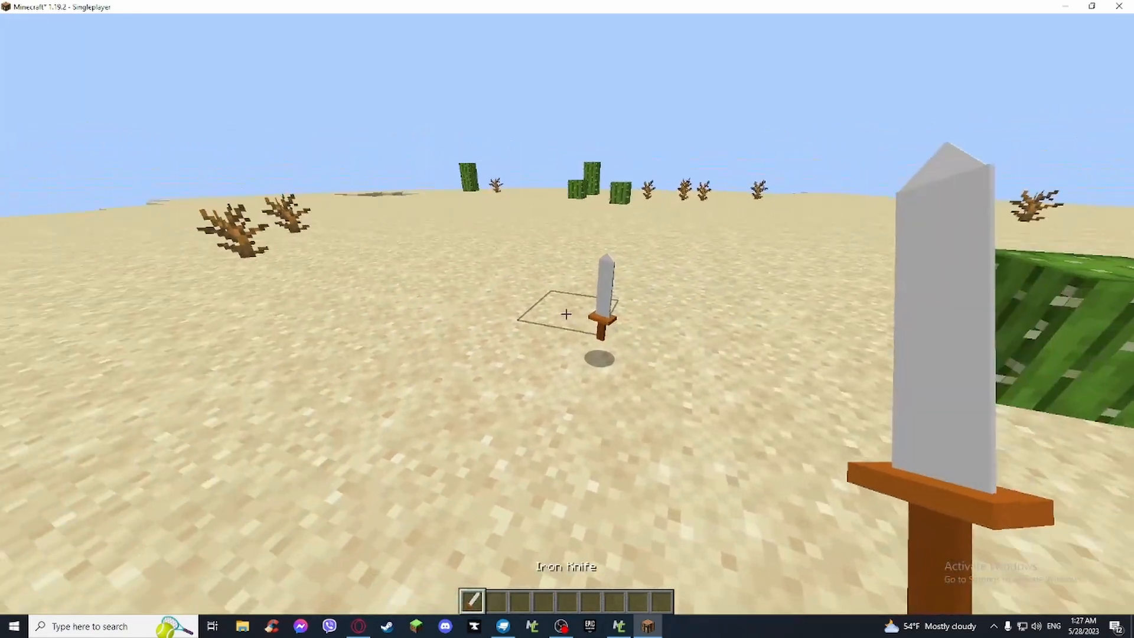
{"action": "key", "text": "a"}
{"action": "key", "text": "w"}
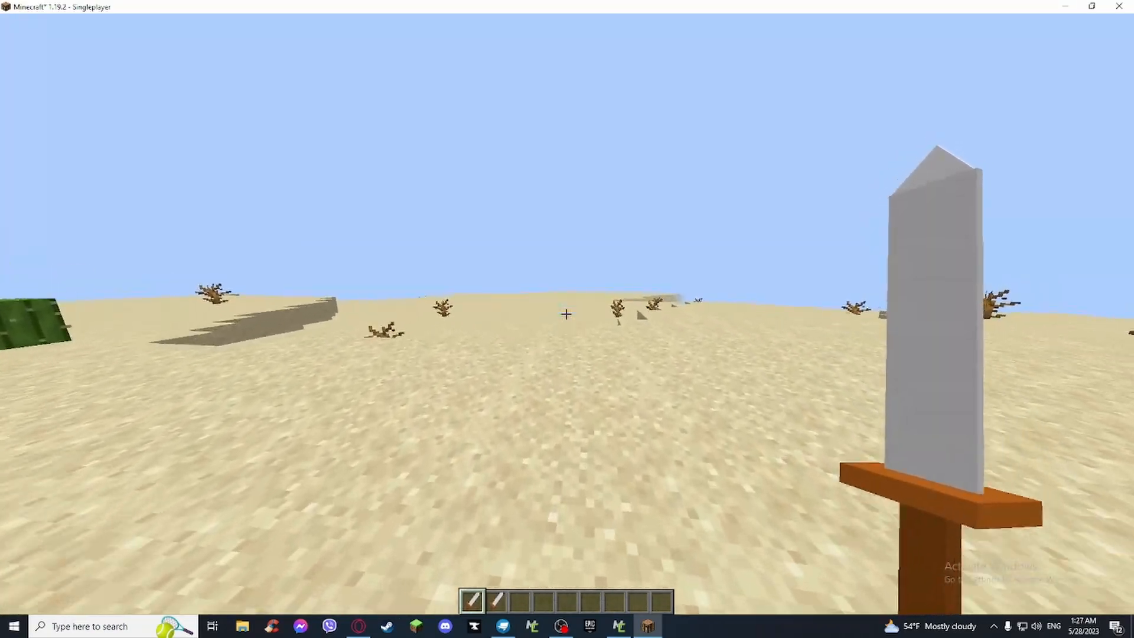
- Examine the held Iron Knife from the third-person back and front views and return to first person
{"action": "key", "text": "F5"}
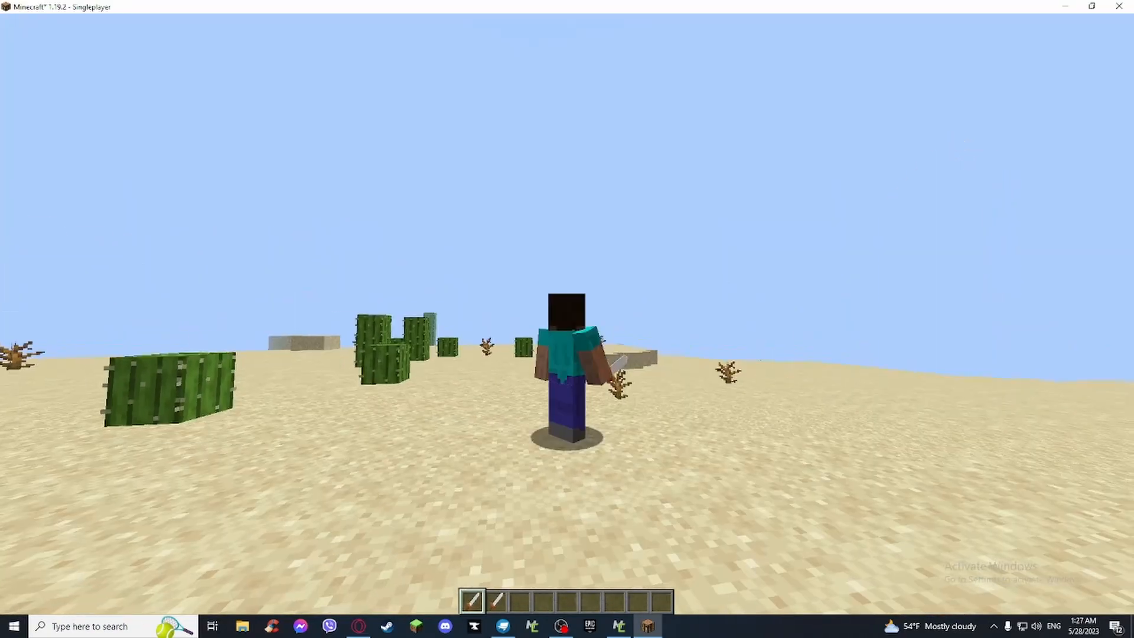
{"action": "key", "text": "F5"}
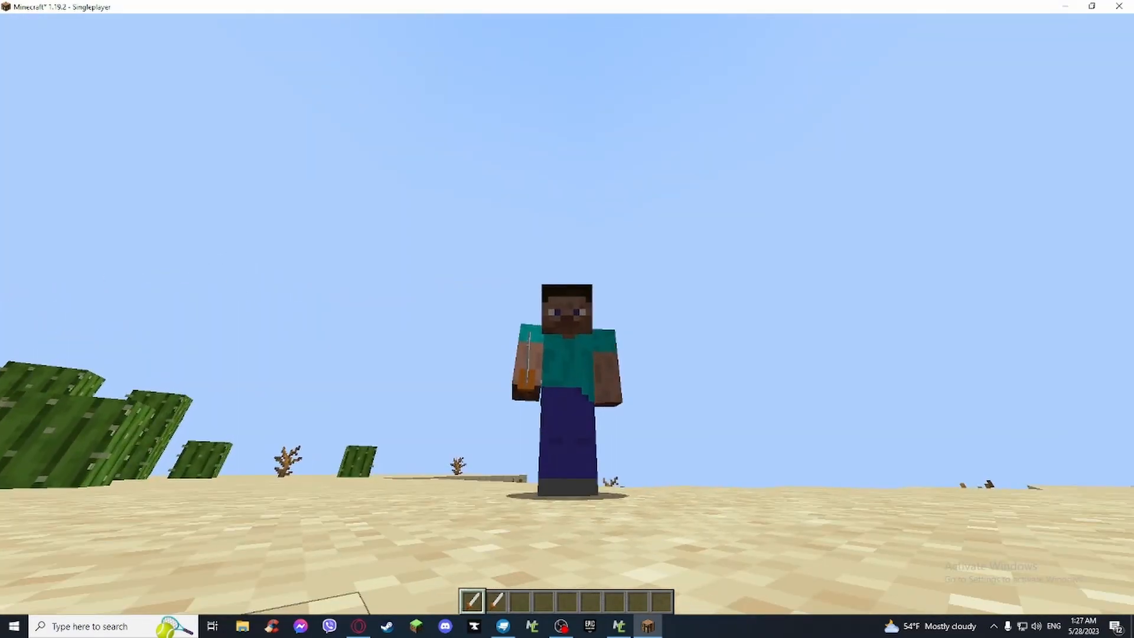
{"action": "key", "text": "F5"}
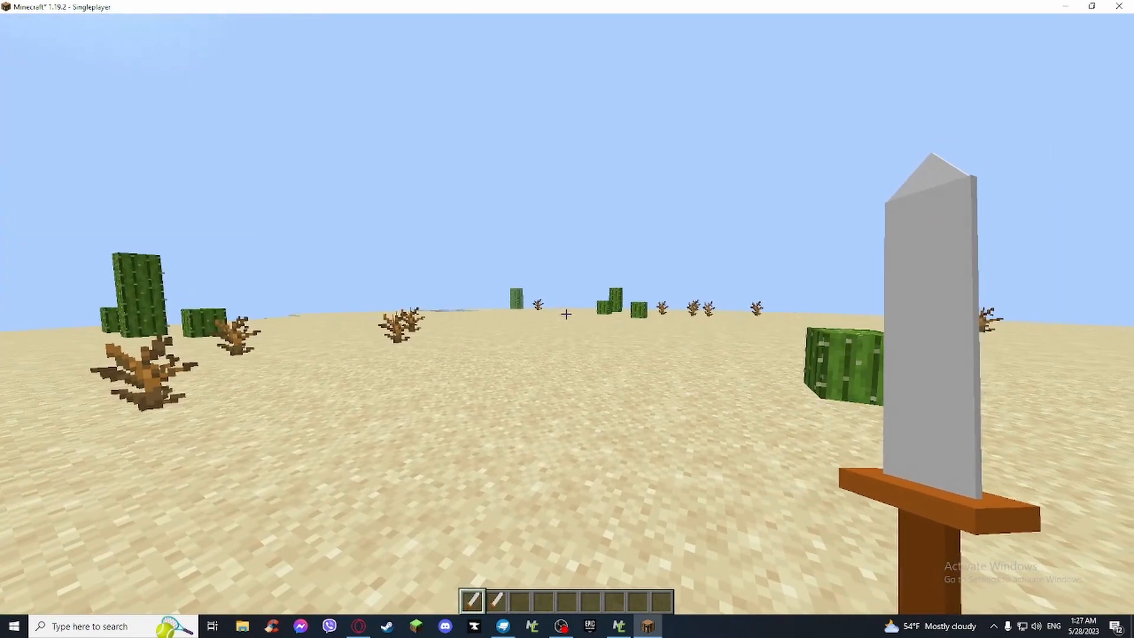
{"action": "key", "text": "4"}
{"action": "key", "text": "w"}
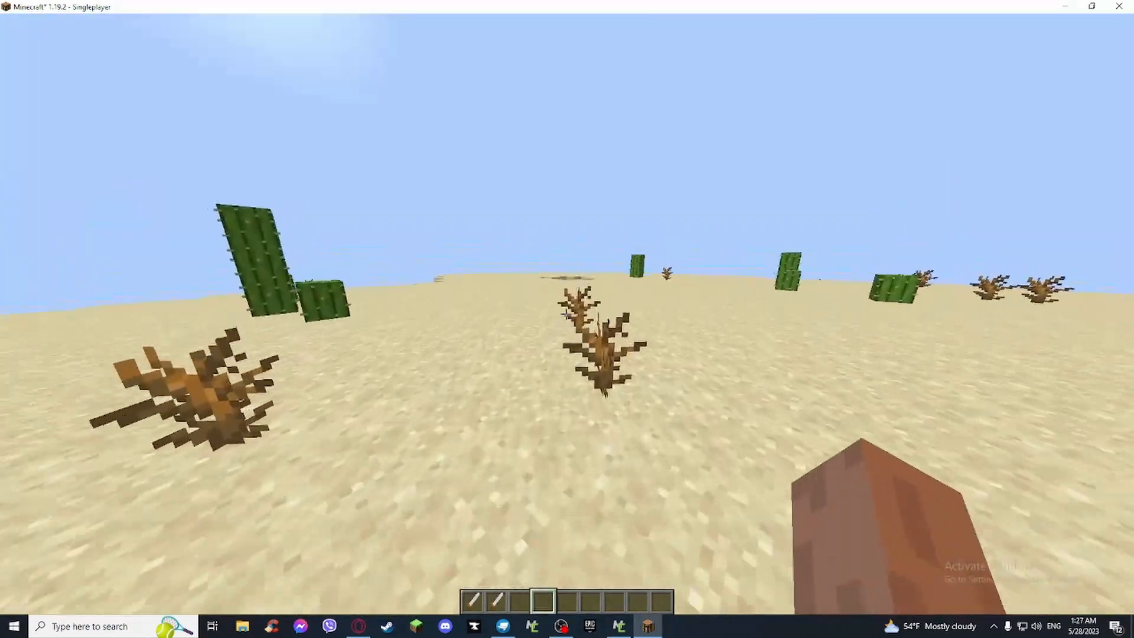
{"action": "key", "text": "w"}
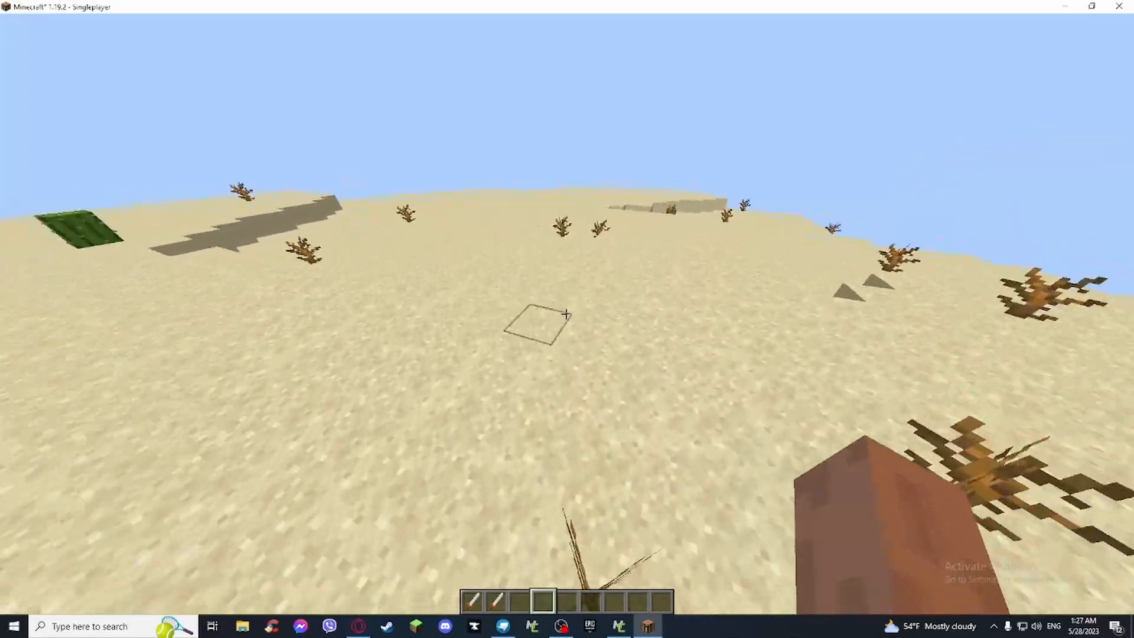
{"action": "key", "text": "w"}
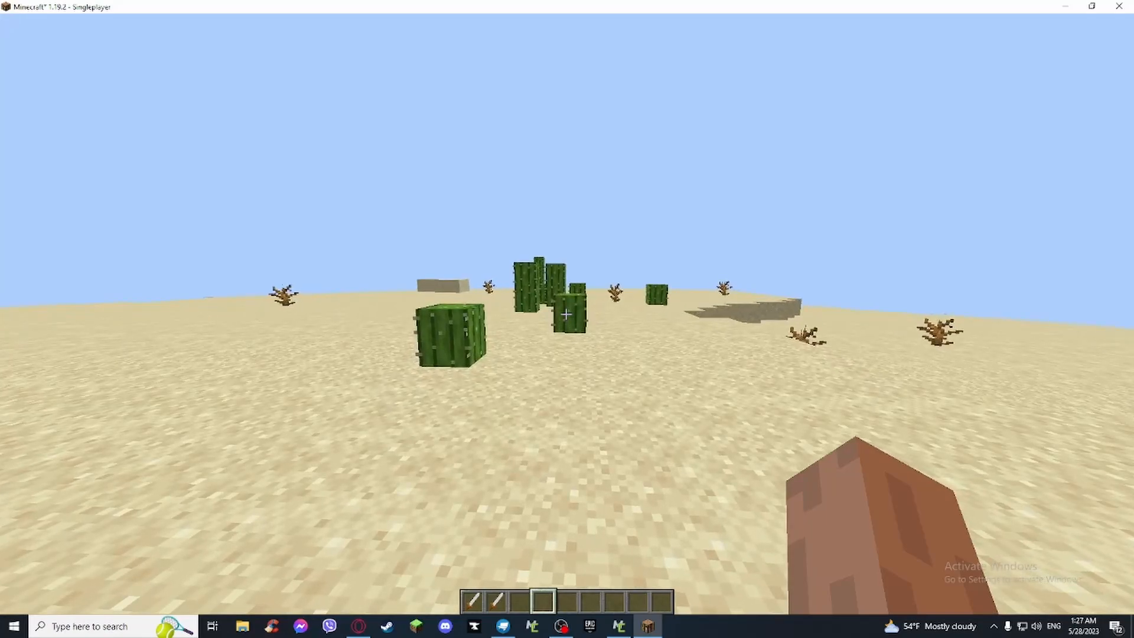
- Drop the Iron Knife from hotbar slot 1 onto the sand and hold the one in slot 2
{"action": "right_click", "coordinate": [566, 313]}
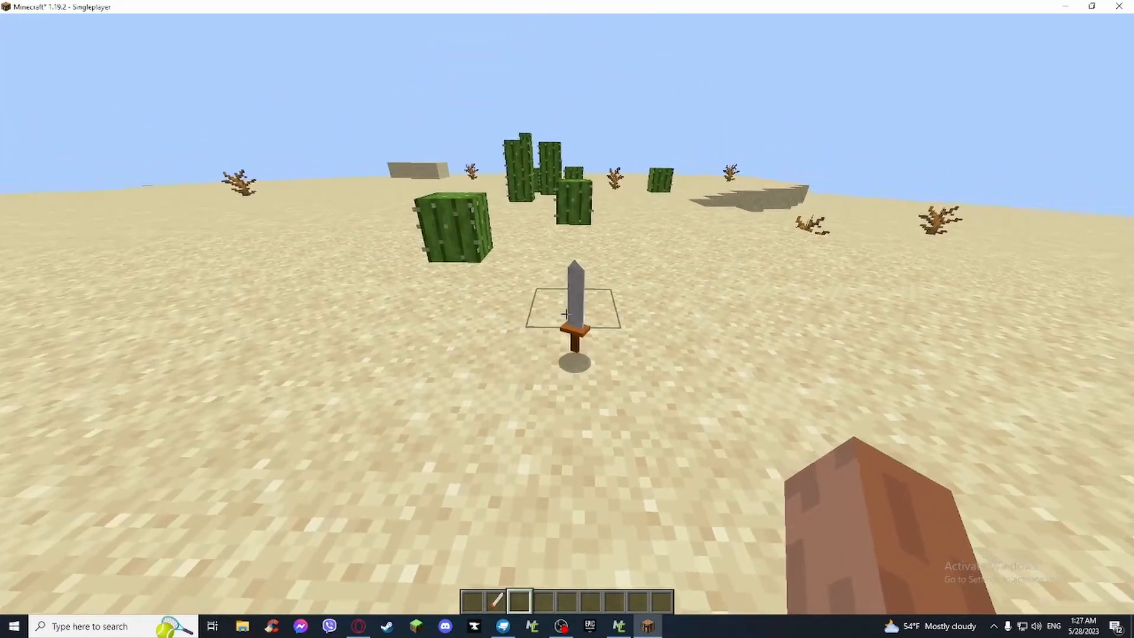
{"action": "key", "text": "2"}
{"action": "key", "text": "Escape"}
{"action": "key", "text": "Escape"}
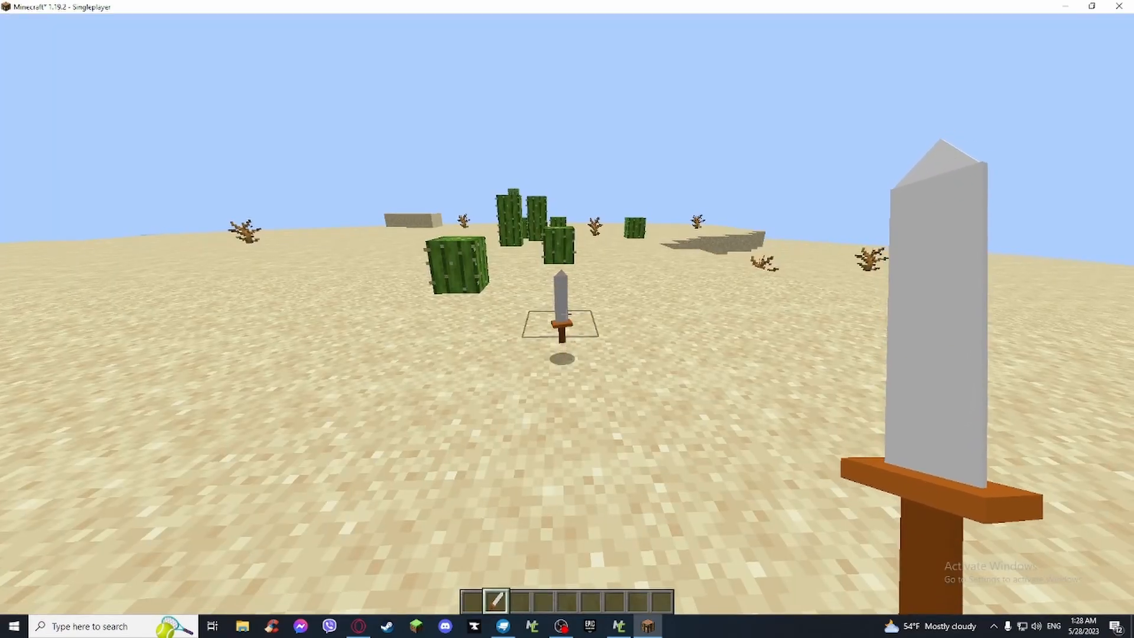